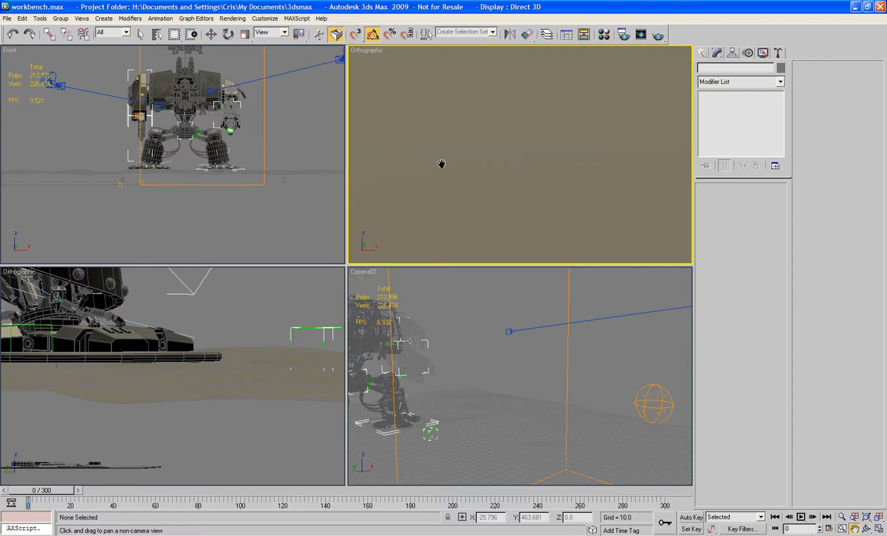
Step: Delete the existing orange simulation container and sphere from the scene in a full-size perspective view
key("super")
left_click(452, 382)
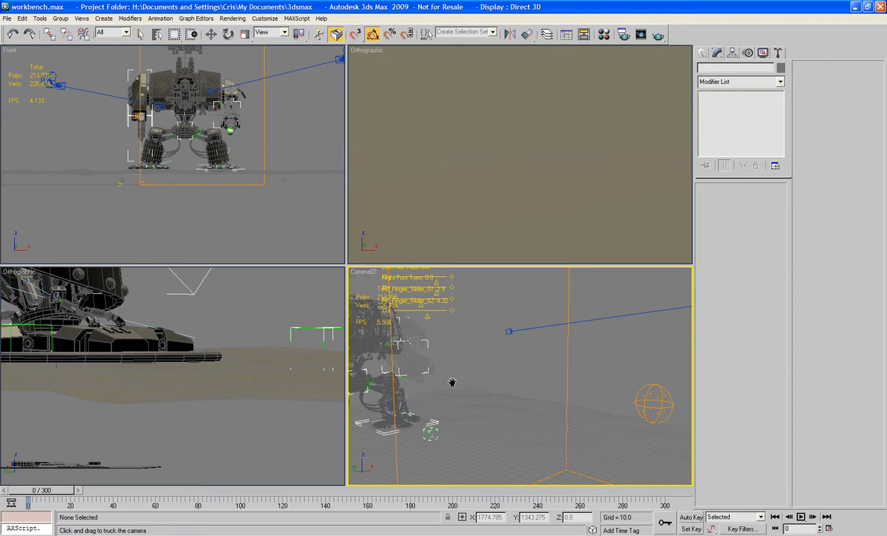
key("p")
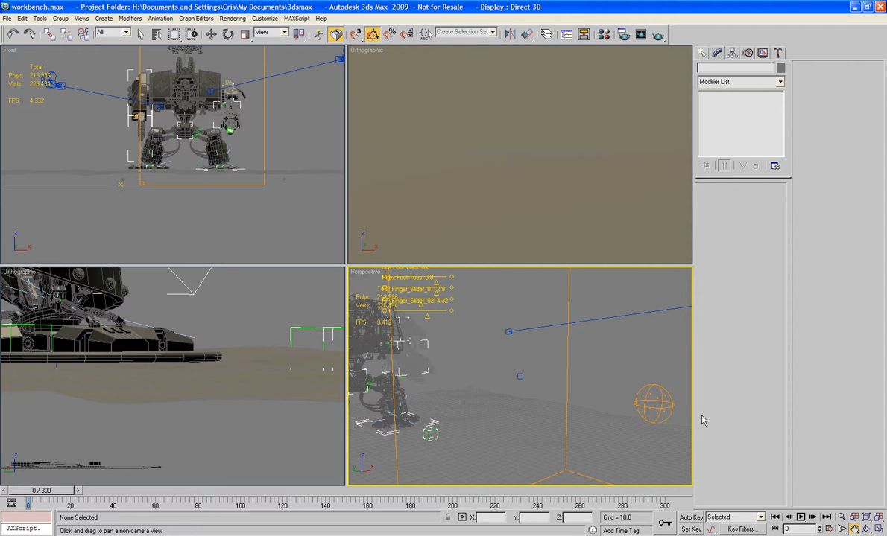
left_click(879, 529)
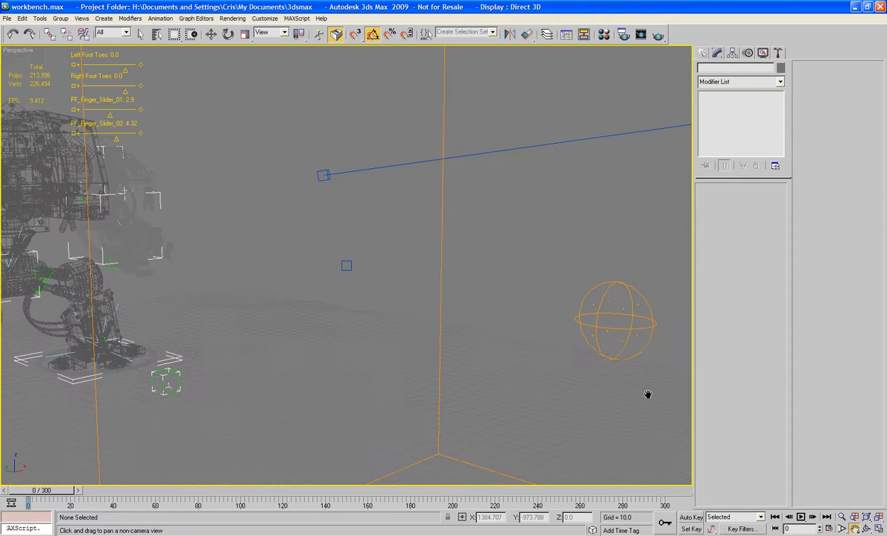
middle_click_drag(301, 180, 348, 211, "alt")
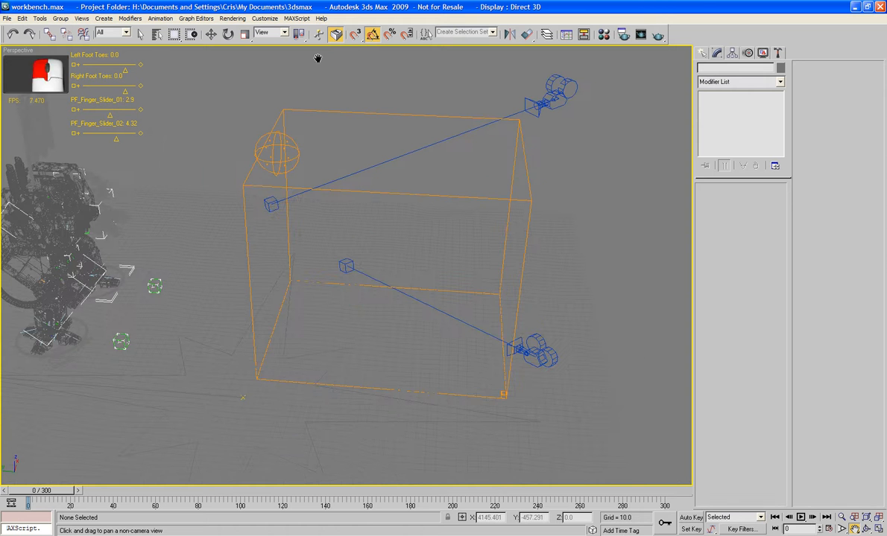
key("w")
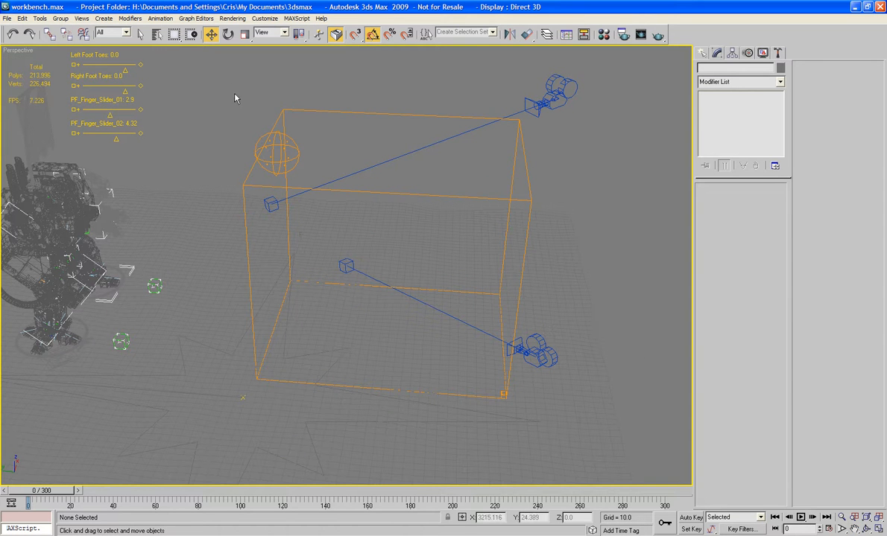
left_click(302, 154)
key("Delete")
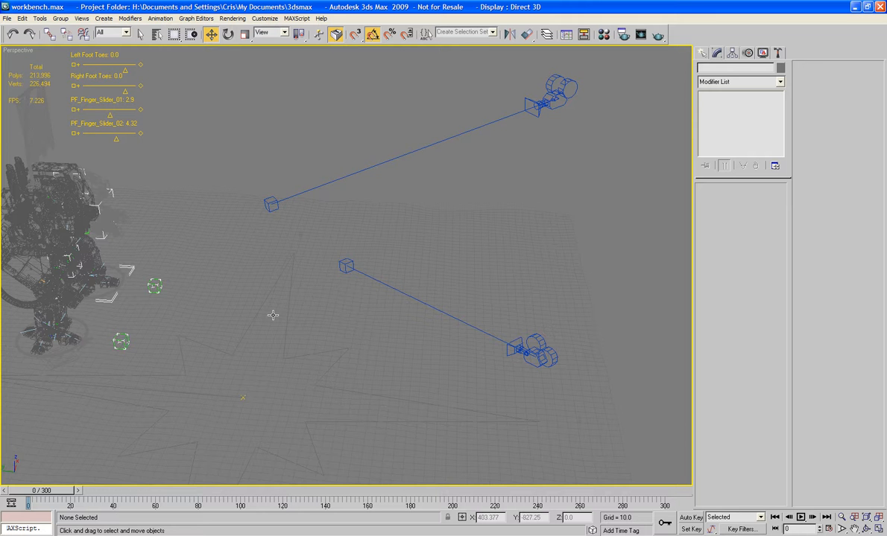
Step: Look through Camera02 and scrub the animation to frame 214
middle_click_drag(273, 369, 259, 289, "alt")
key("c")
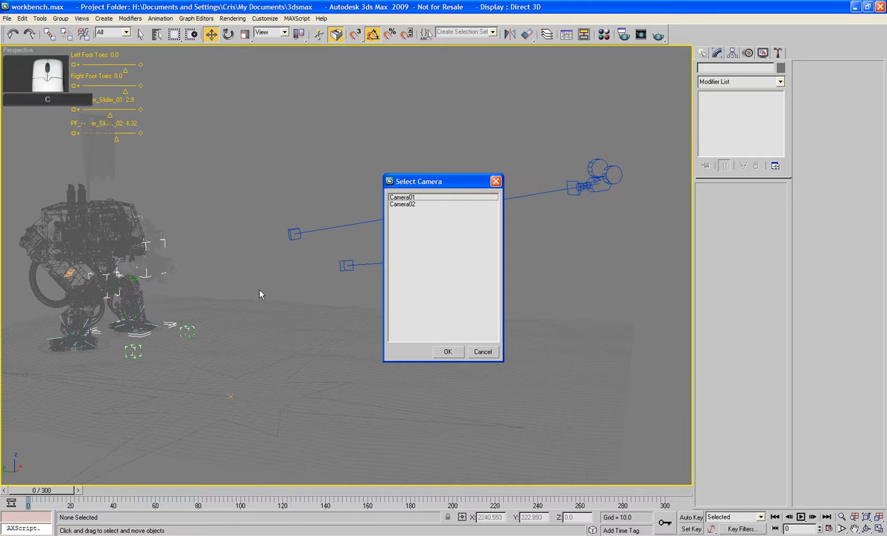
left_click(406, 210)
double_click(407, 210)
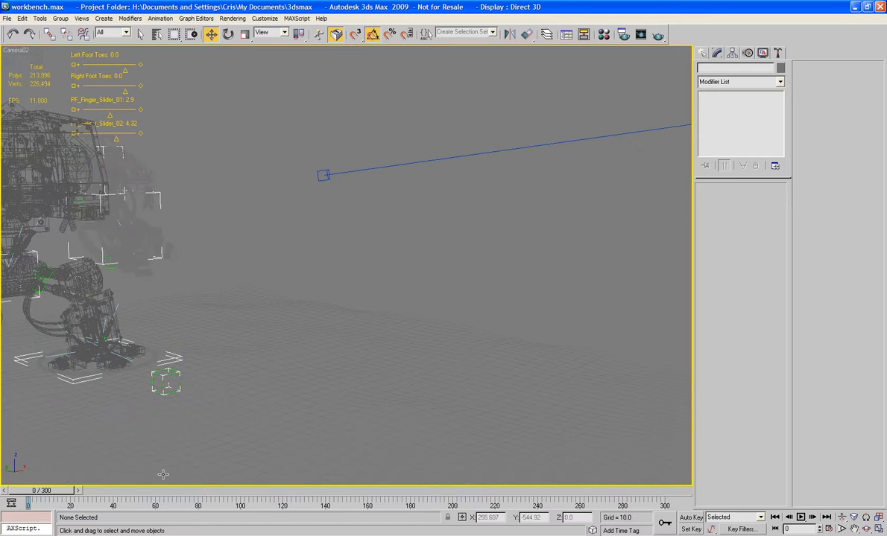
left_click_drag(34, 491, 357, 526)
left_click_drag(373, 491, 470, 491)
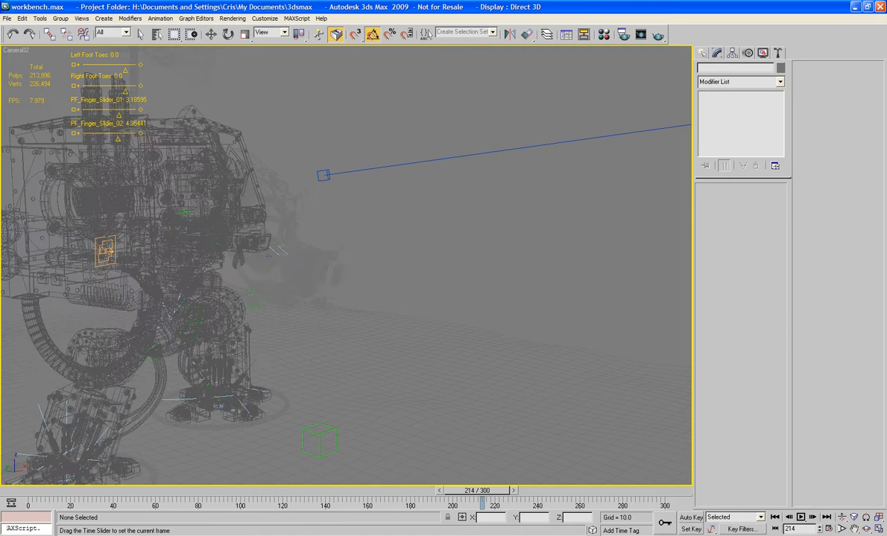
Step: In Particle View, set the Shape 01 operator of the "Shoots invisible light" event to Vertex
key("6")
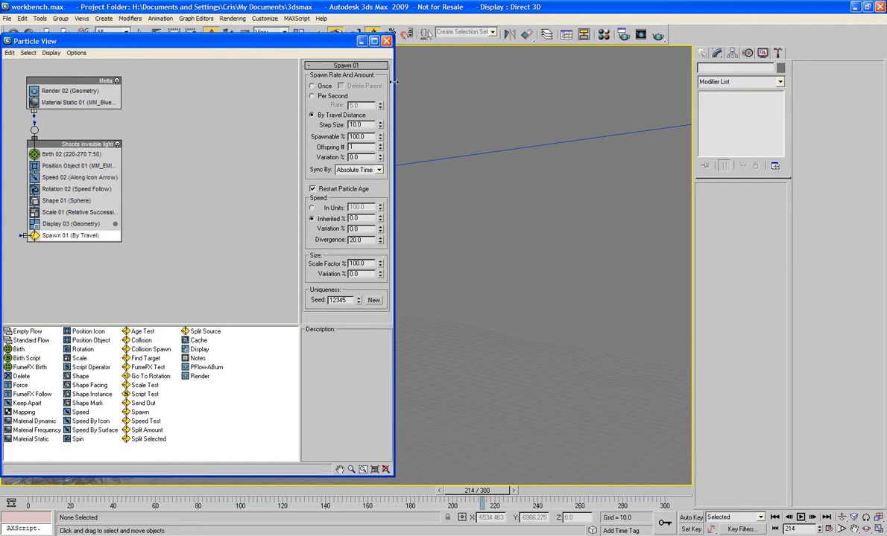
left_click(67, 201)
left_click(363, 84)
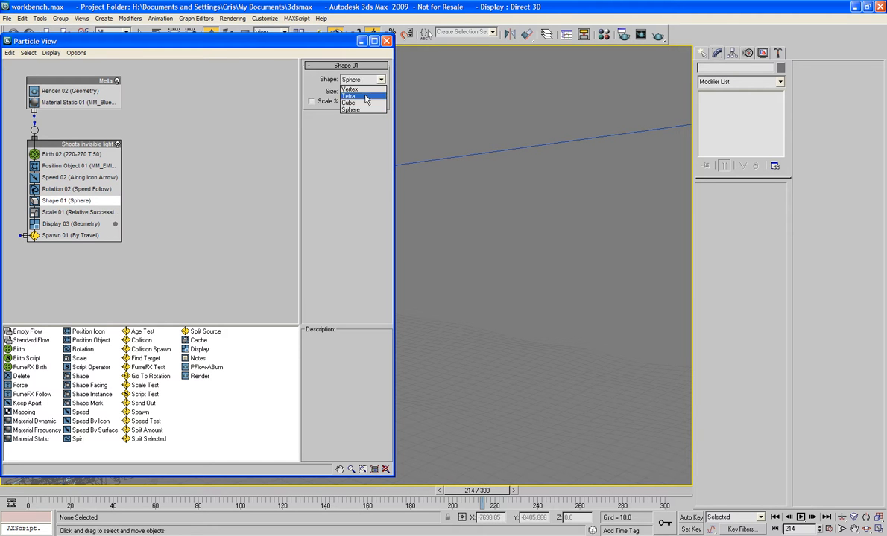
left_click(352, 89)
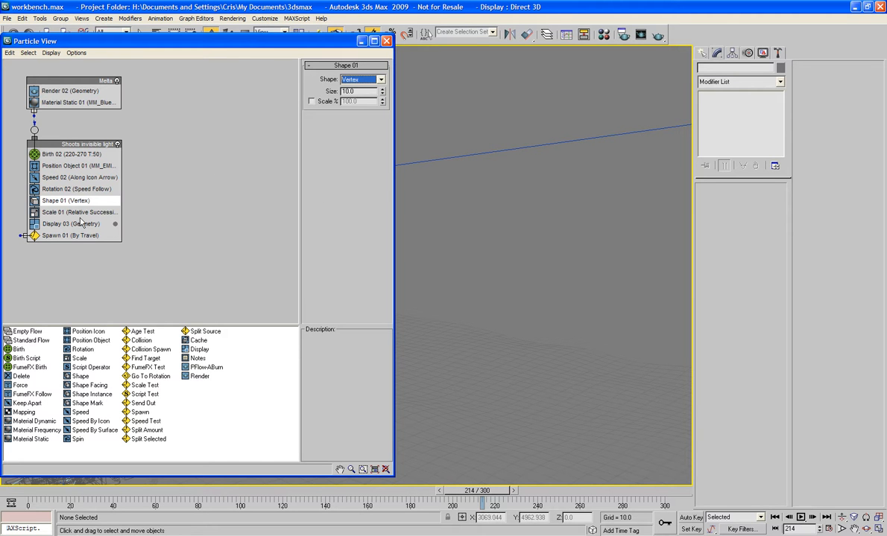
Step: Switch the event's Display 03 operator to a non-geometry display type and close Particle View
left_click(79, 223)
left_click(364, 82)
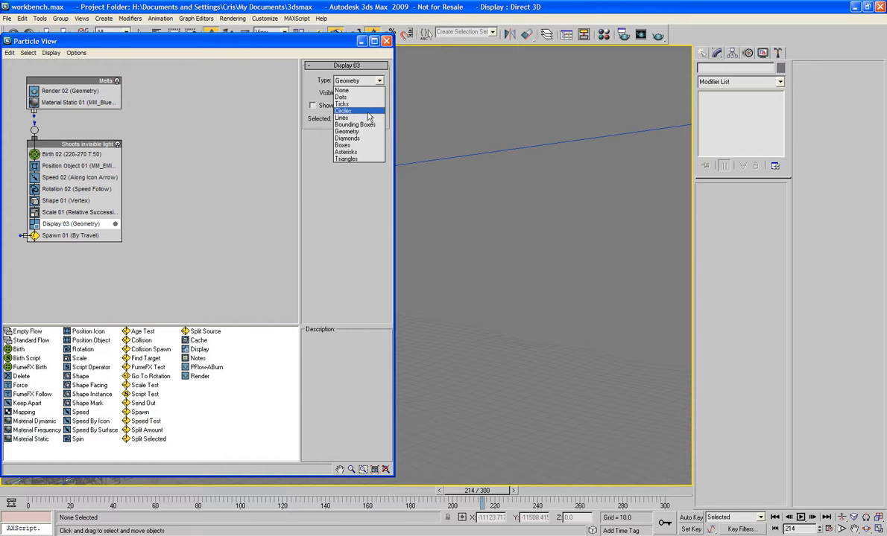
left_click(347, 92)
left_click(386, 41)
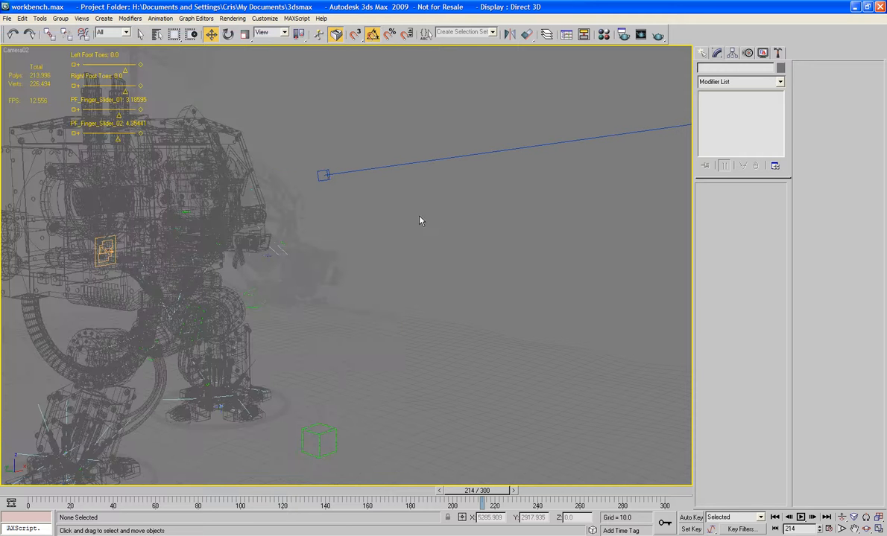
Step: Go to frame 218 and, in the top view, hide every layer except Right_arm
mouse_move(468, 494)
left_mouse_down()
mouse_move(637, 507)
mouse_move(571, 513)
mouse_move(474, 495)
left_mouse_up()
key("w")
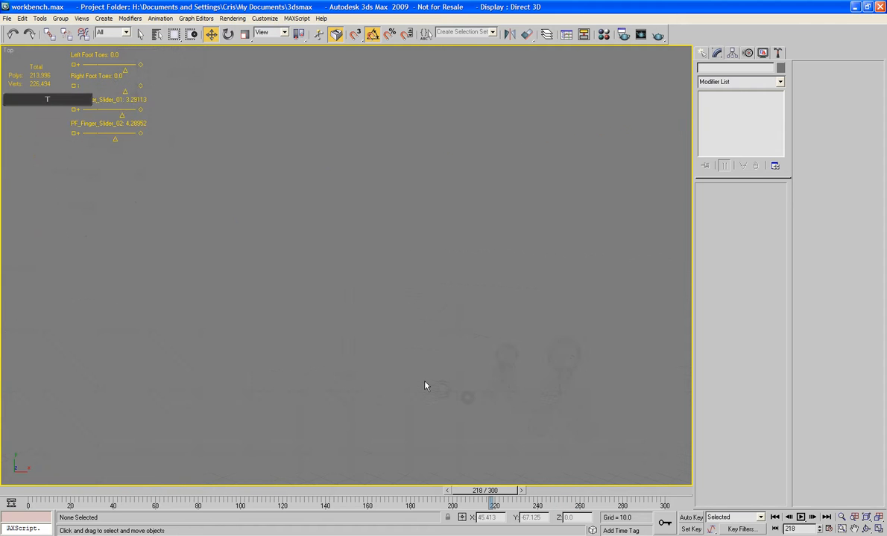
key("t")
key("z")
middle_click_drag(374, 325, 333, 275)
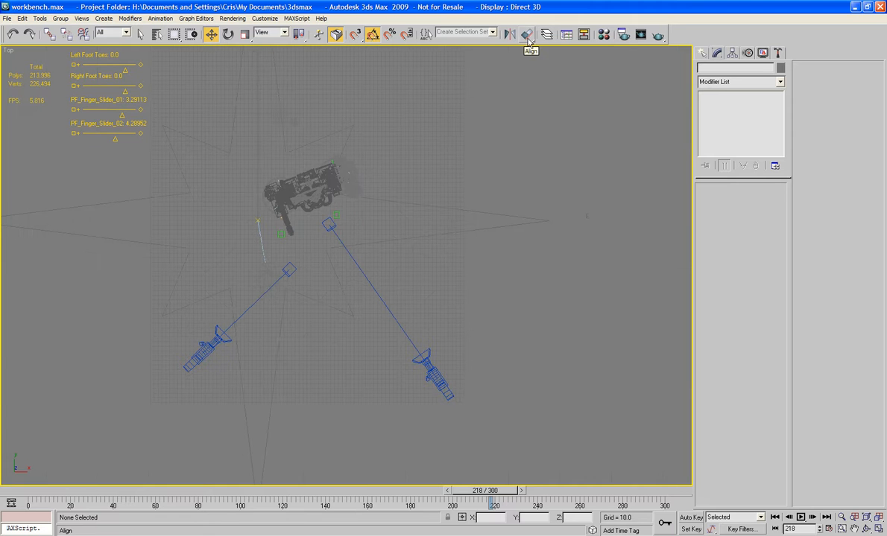
left_click(546, 35)
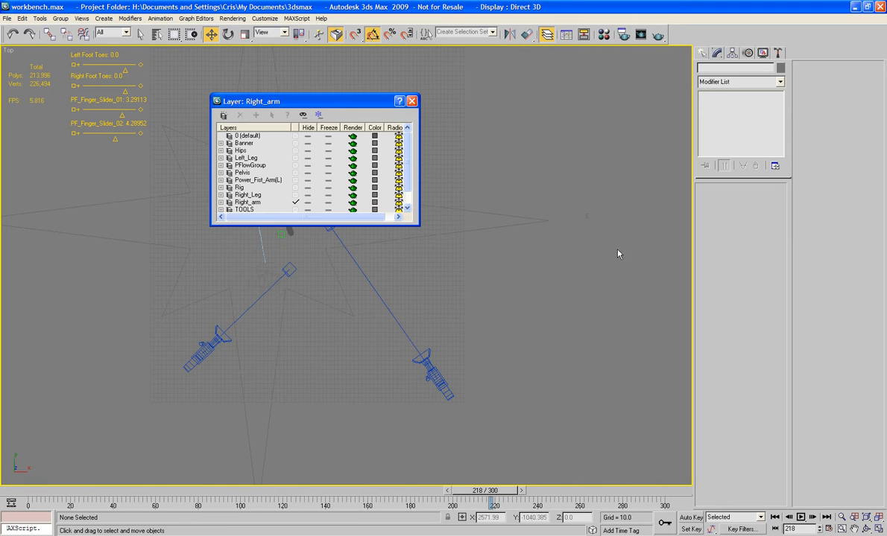
left_click(303, 116)
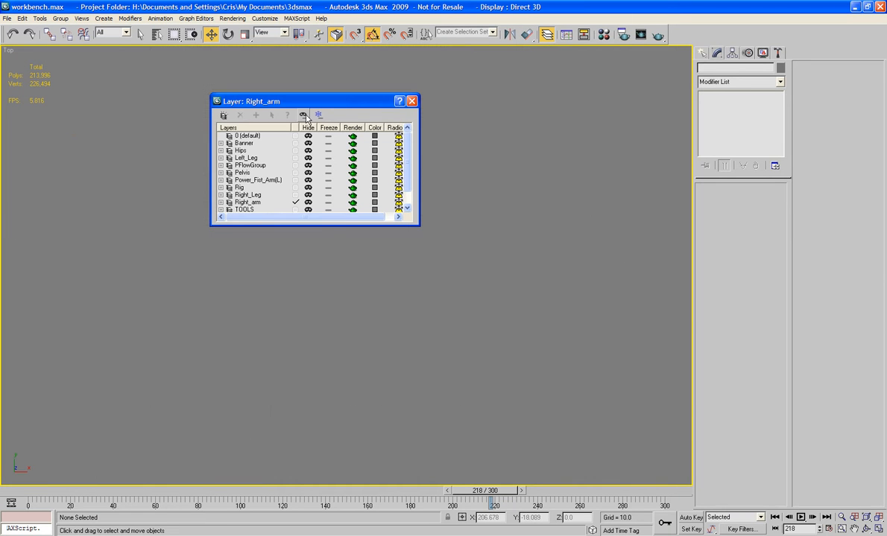
left_click(308, 203)
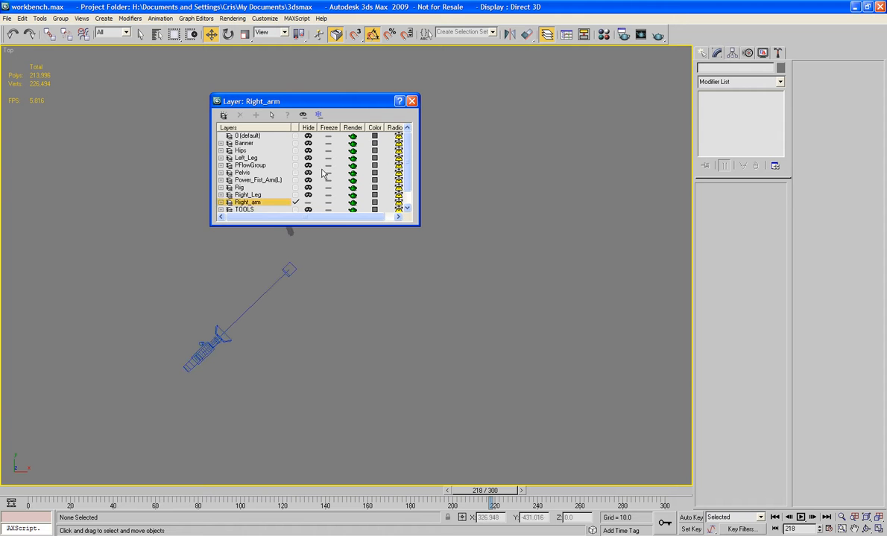
left_click(411, 101)
Step: Create a FumeFX container about 670 wide, 1479 long and 698 high in front of the gun arm
left_click(701, 53)
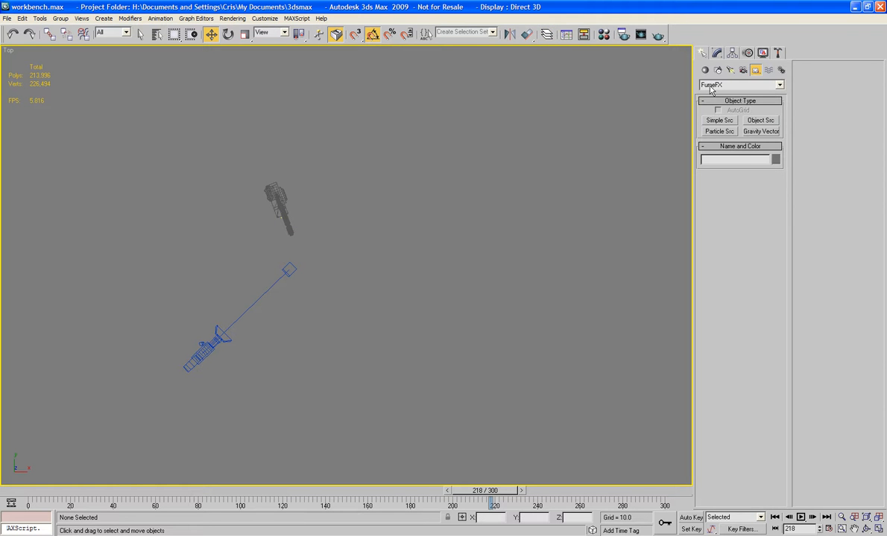
left_click(705, 69)
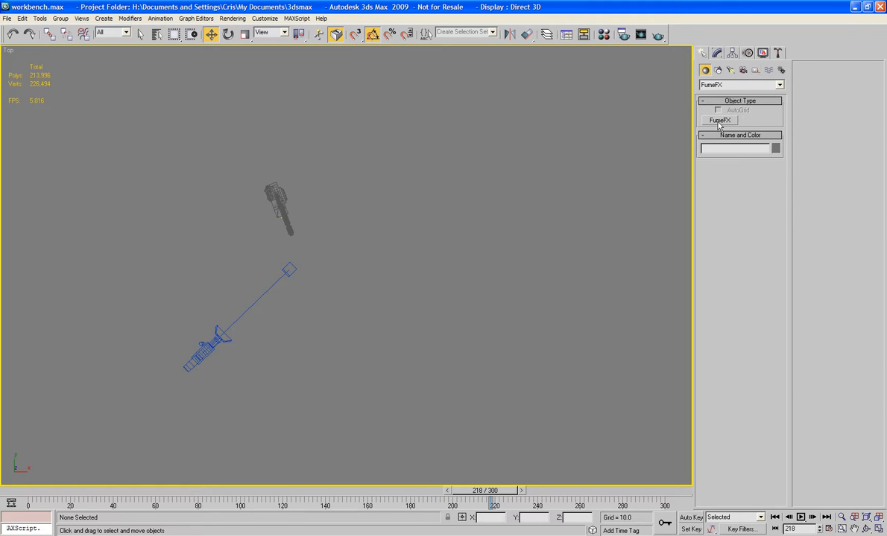
left_click(720, 120)
left_click_drag(266, 243, 354, 437)
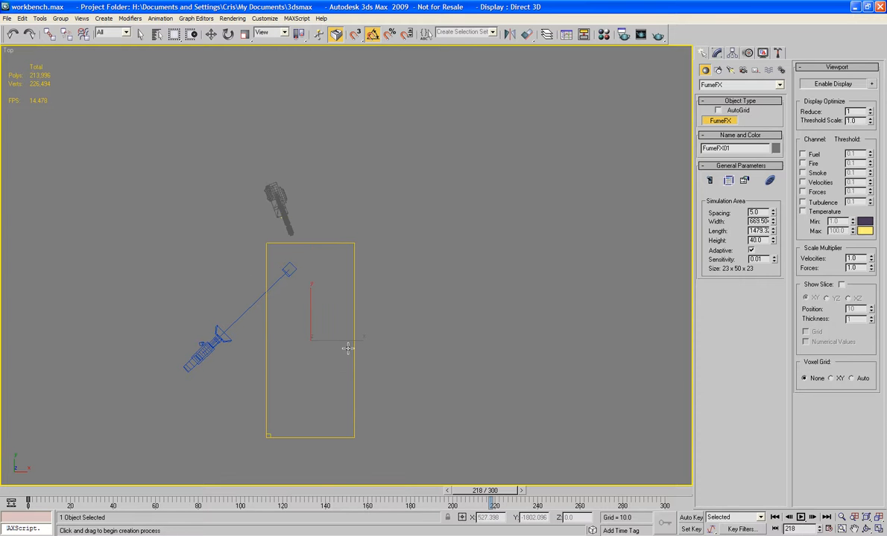
Step: With angle snap off, rotate the container to match the gun's firing direction and move it to about X 309, Y -1591 over the barrel tip
key("w")
left_click(228, 34)
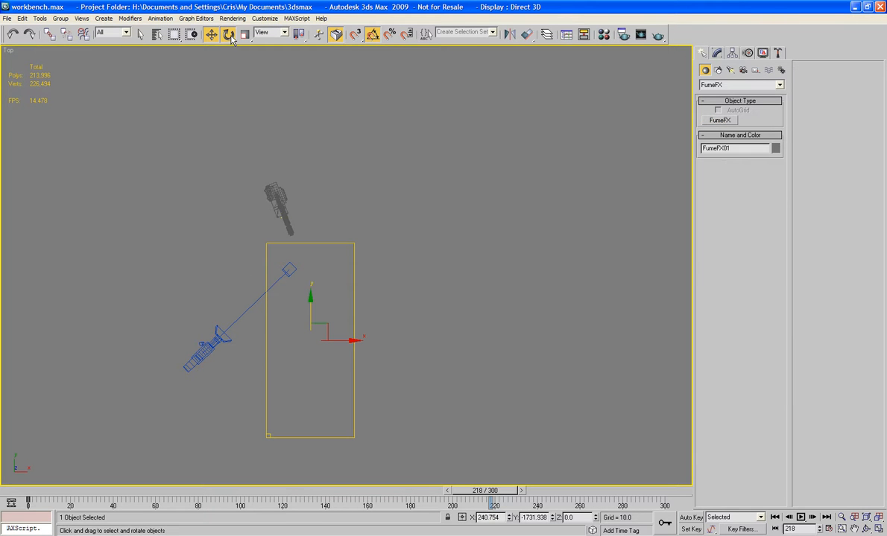
key("a")
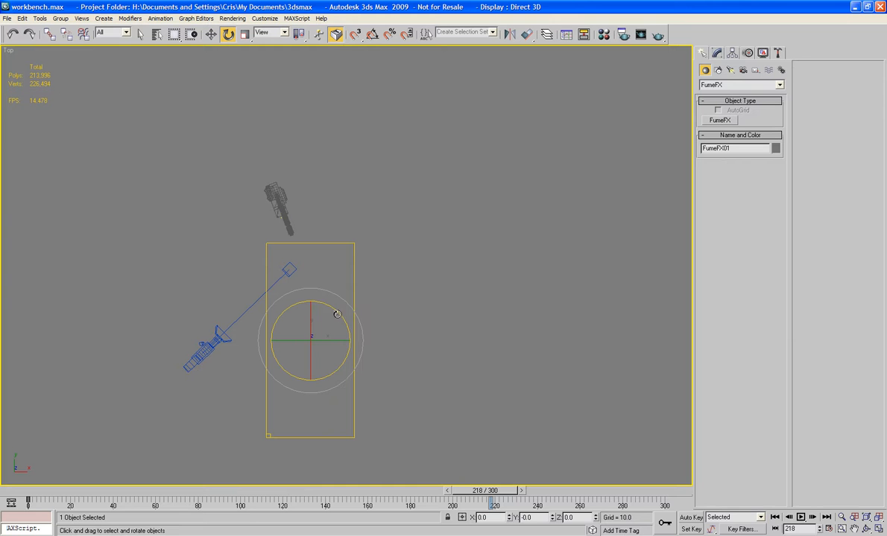
left_click_drag(320, 300, 330, 278)
key("w")
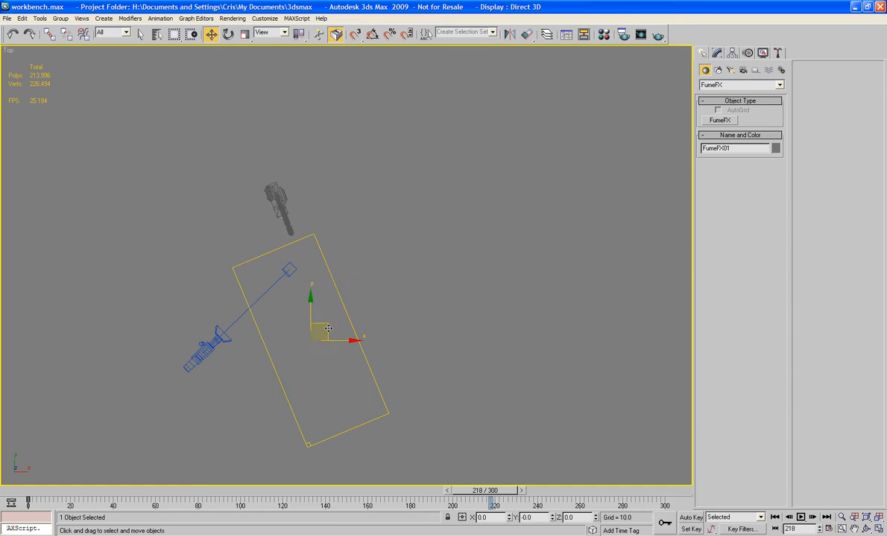
left_click_drag(333, 339, 342, 319)
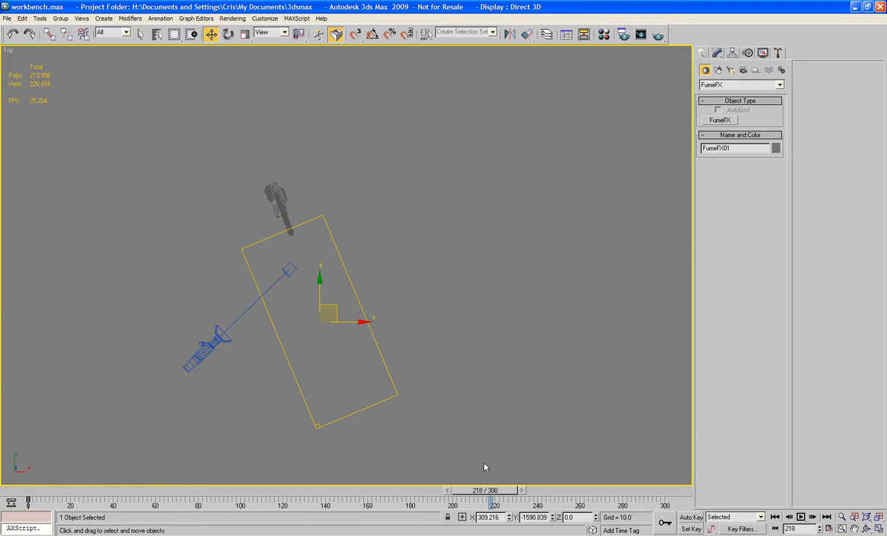
Step: At frame 229, raise the container to about Z 329 in the left view and reduce its height to about 293
left_click_drag(491, 490, 515, 509)
key("w")
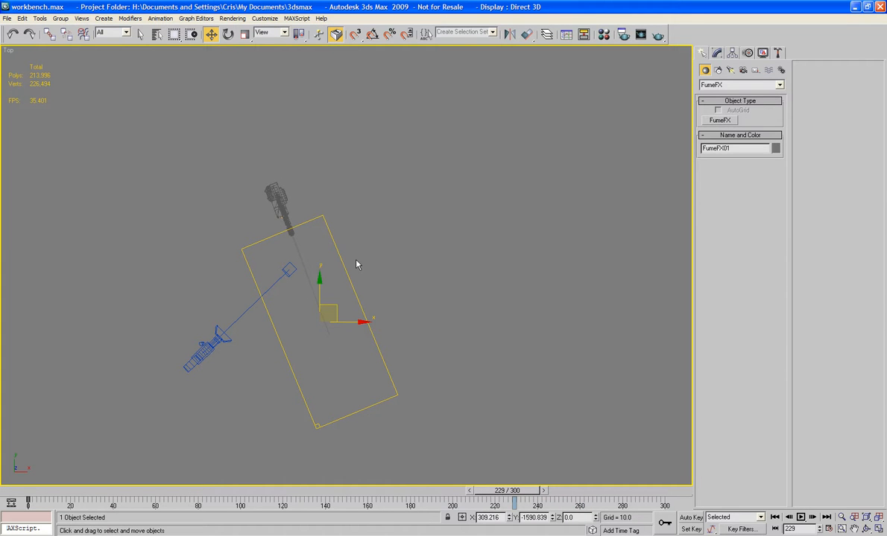
key("l")
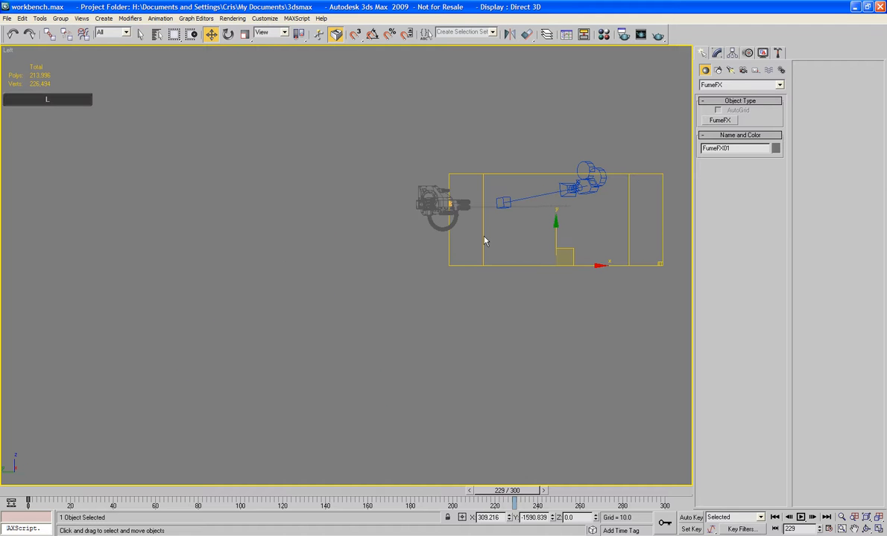
left_click_drag(553, 238, 551, 195)
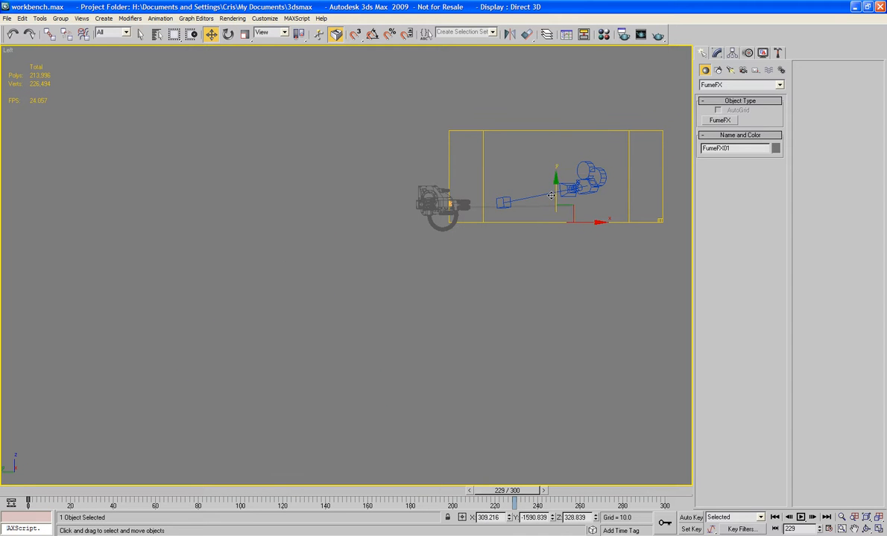
left_click(714, 53)
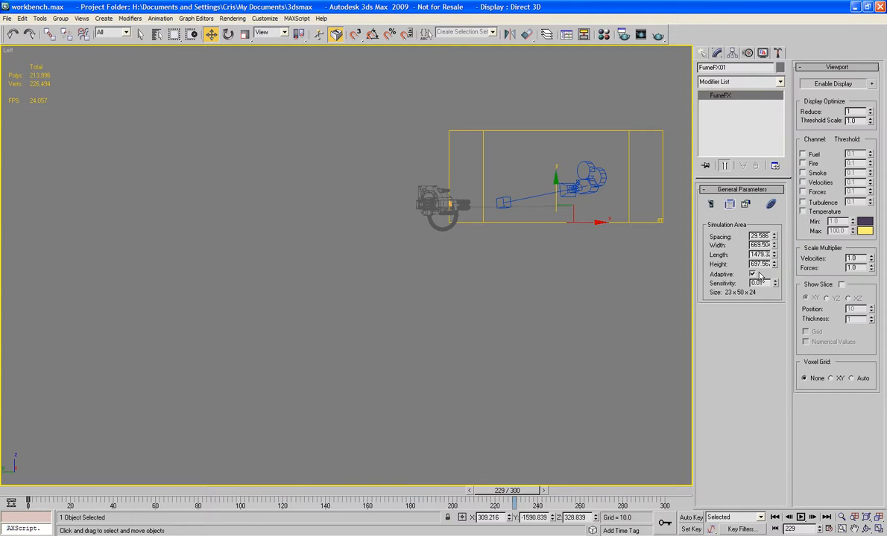
left_click_drag(775, 264, 790, 297)
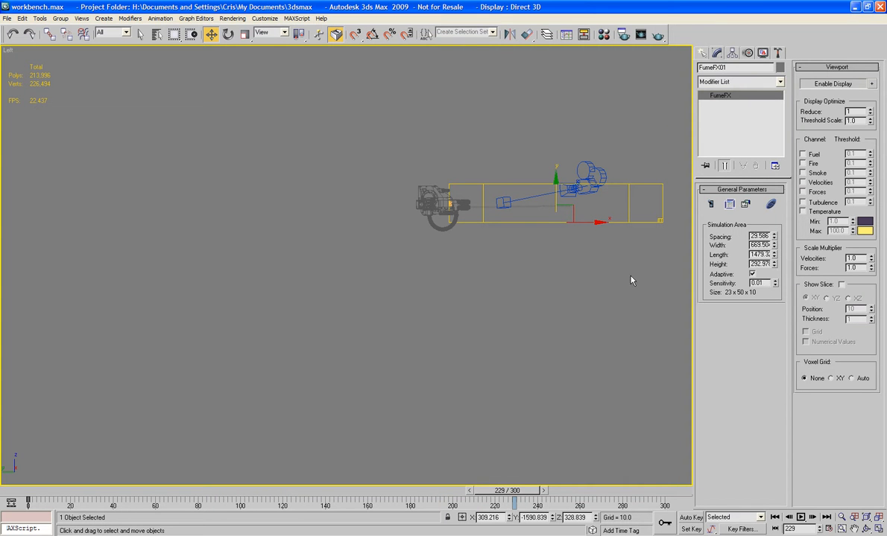
Step: Look through Camera02 and create a FumeFX particle source with an icon size of about 559 in front of the gun barrels
key("c")
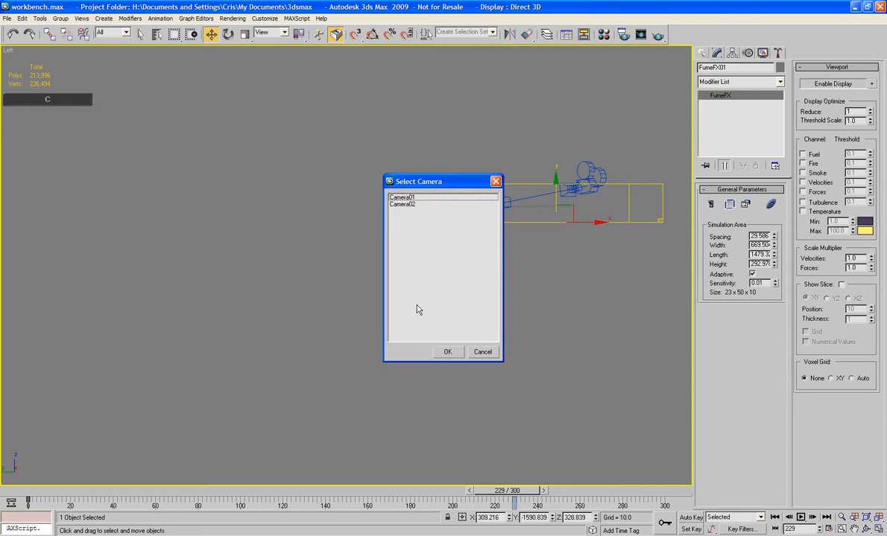
left_click(400, 205)
double_click(399, 205)
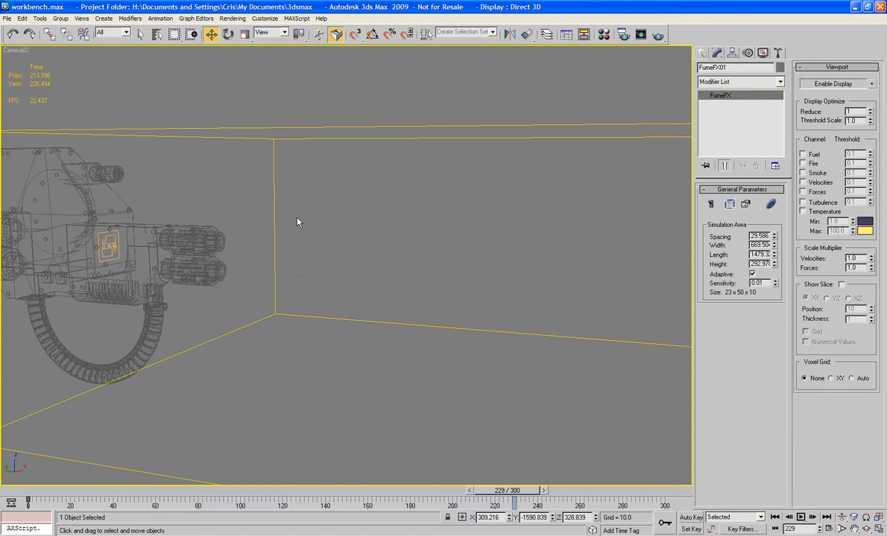
left_click(700, 53)
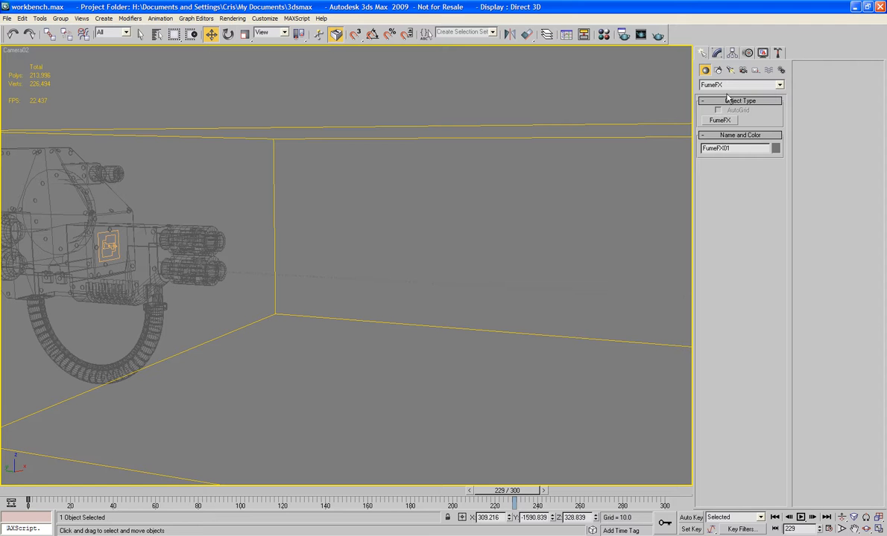
left_click(756, 70)
left_click(712, 128)
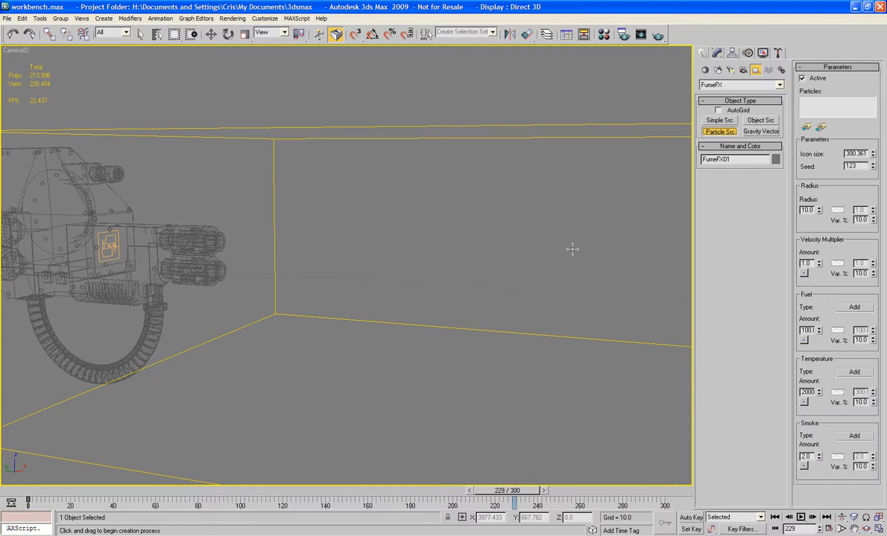
left_click_drag(627, 248, 577, 261)
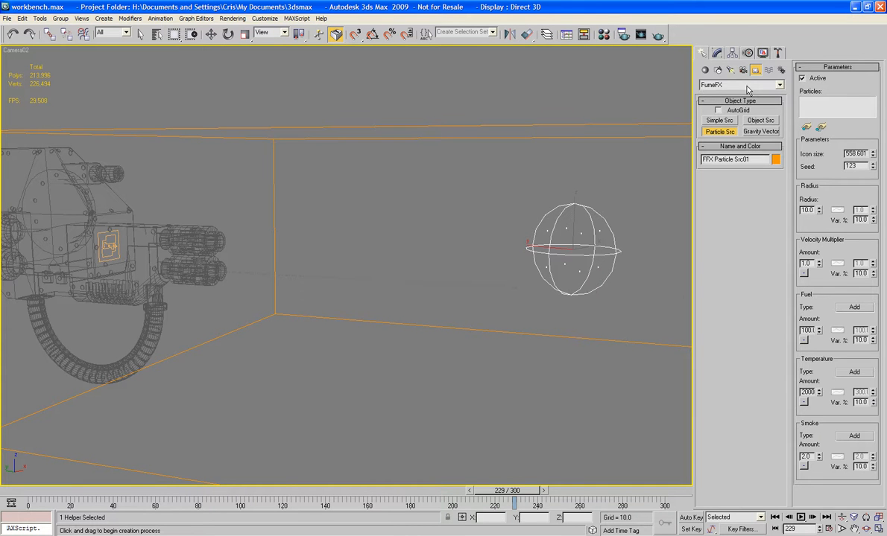
Step: Rename the new FumeFX particle source to MM_Particle_Source
left_click(717, 53)
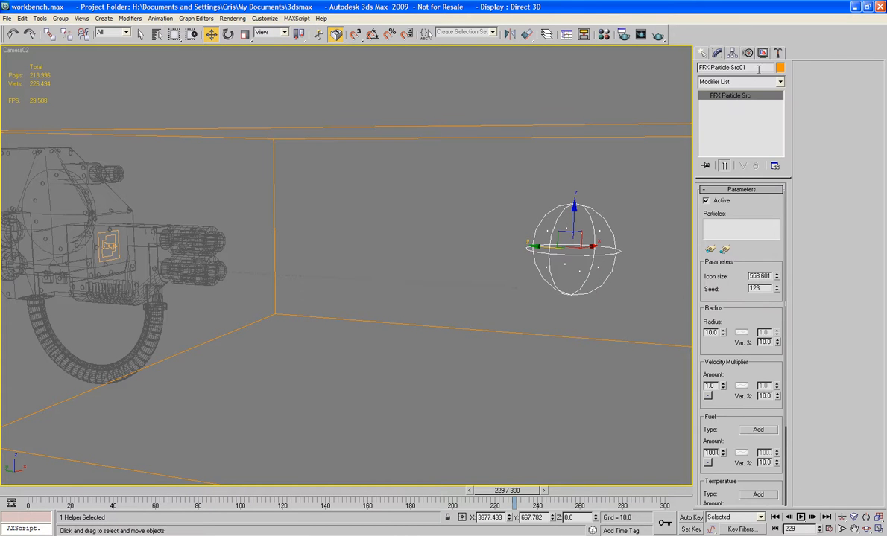
left_click(703, 68)
type("MM_P")
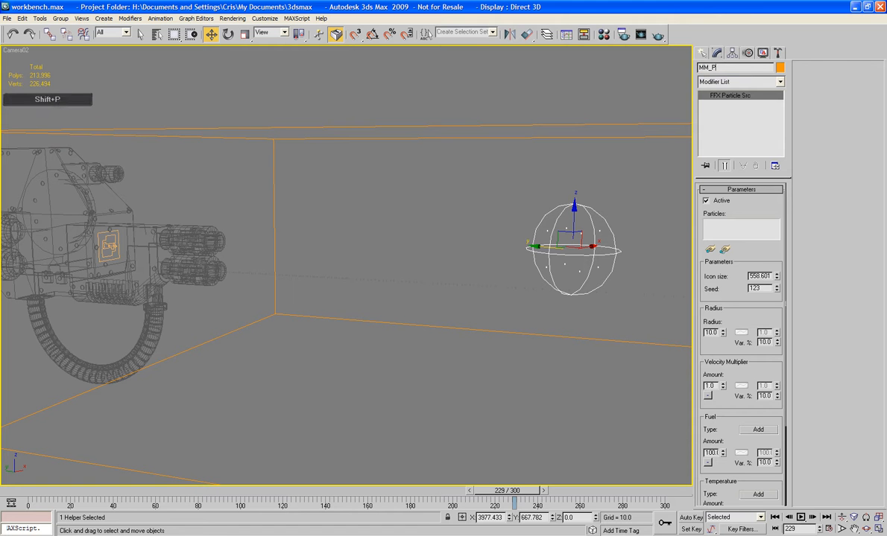
type("article_Sou")
type("cre")
key("Return")
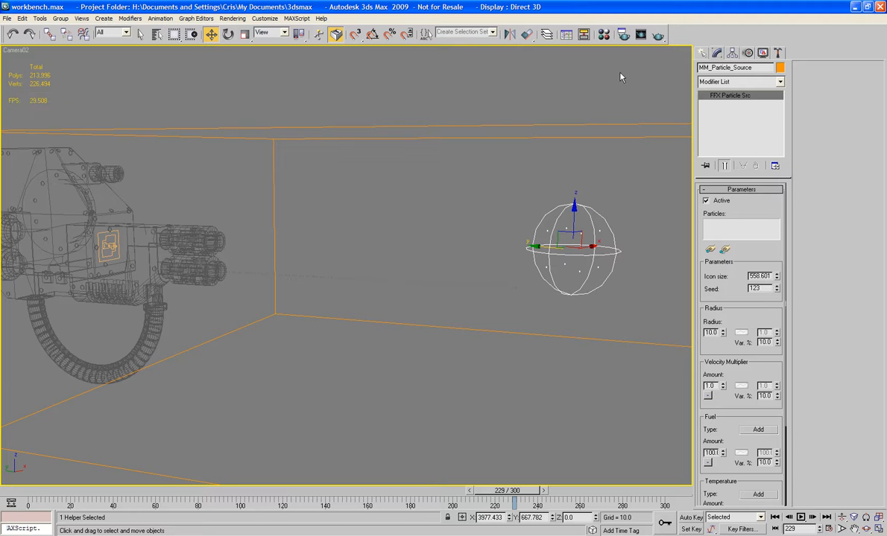
Step: Select the FumeFX container around the gun's line of fire and rename it MM_FumeFX_Cage
left_click_drag(495, 87, 508, 167)
left_click(744, 68)
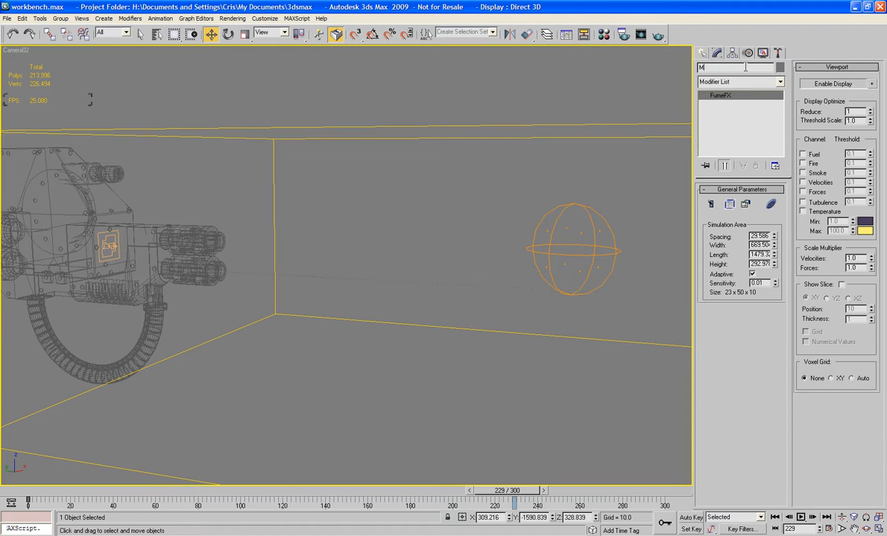
type("MM_FumeFX")
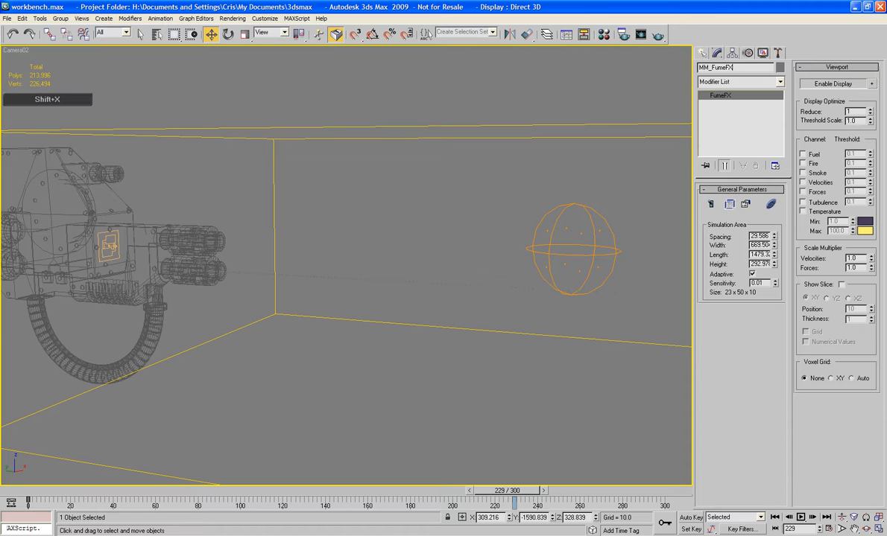
type("_Cage")
key("Return")
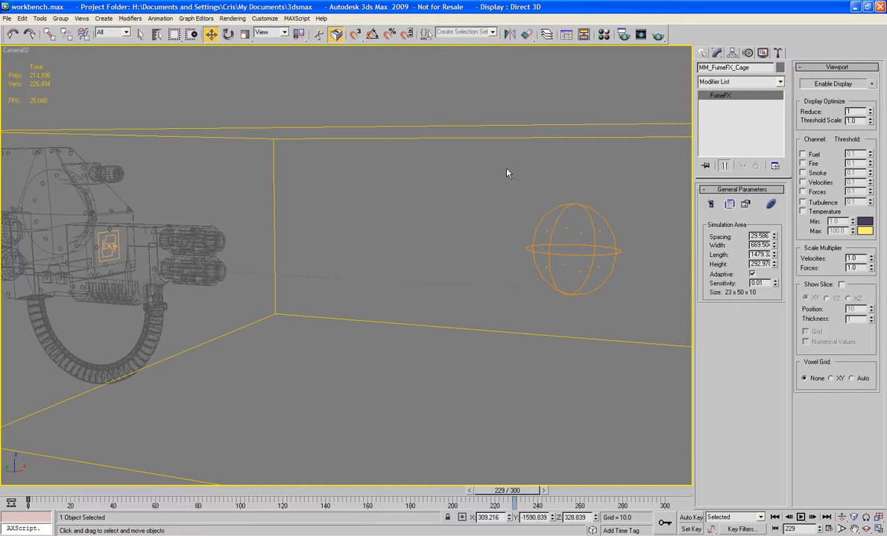
Step: Assign the gun's Melta particle system to MM_Particle_Source by picking it in the camera view
left_click_drag(573, 262, 573, 263)
key("q")
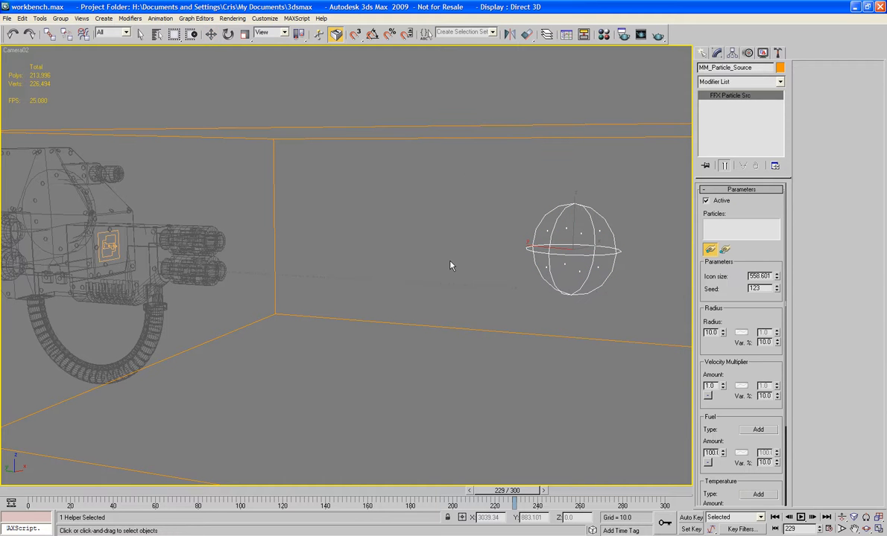
left_click(333, 278)
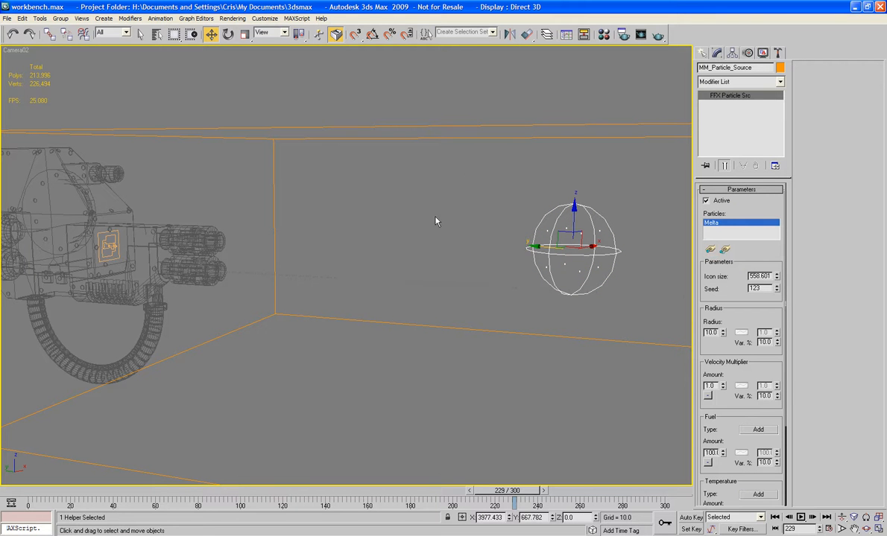
Step: Open the output preview and FumeFX settings for MM_FumeFX_Cage, enlarge the preview, and arrange the two windows side by side
left_click(458, 167)
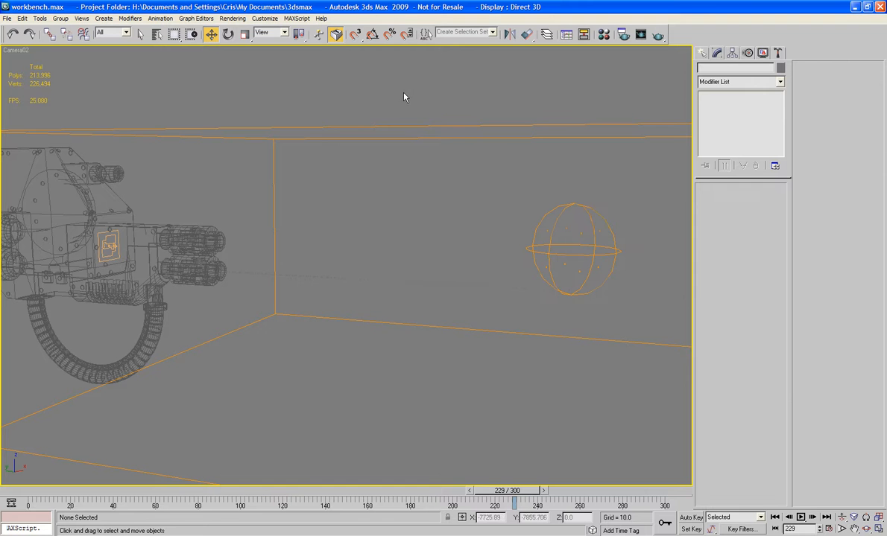
left_click_drag(404, 93, 443, 164)
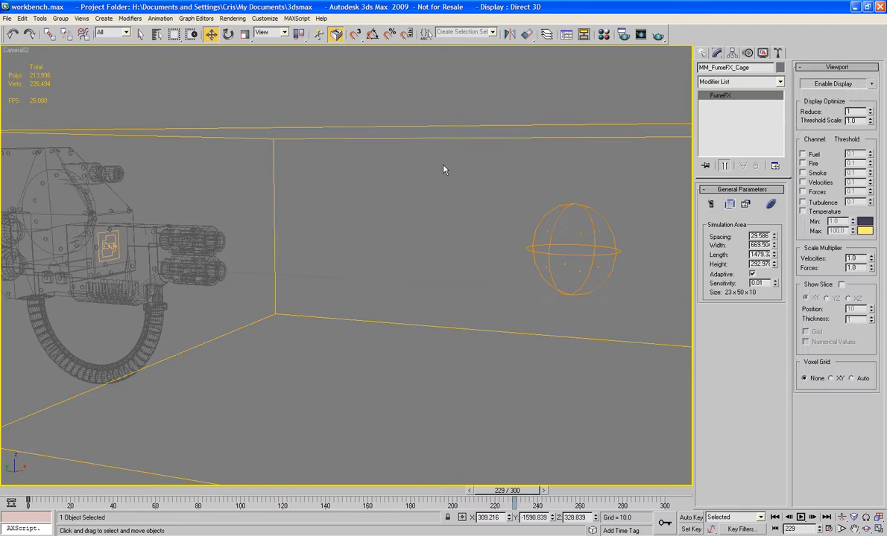
left_click(711, 204)
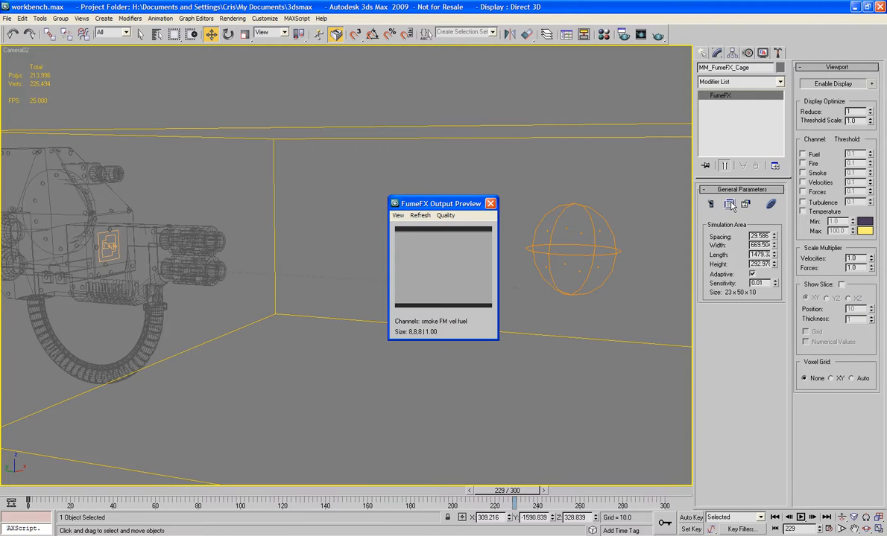
left_click(729, 204)
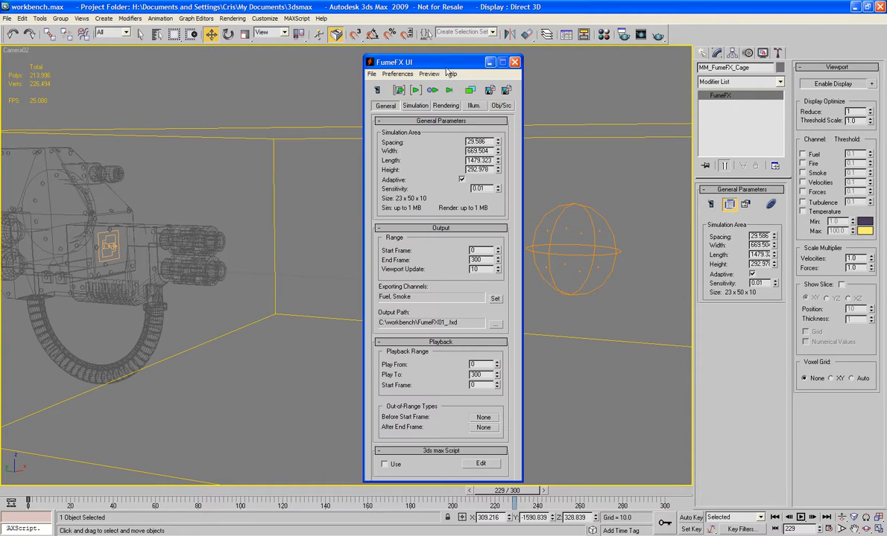
left_click_drag(442, 66, 187, 64)
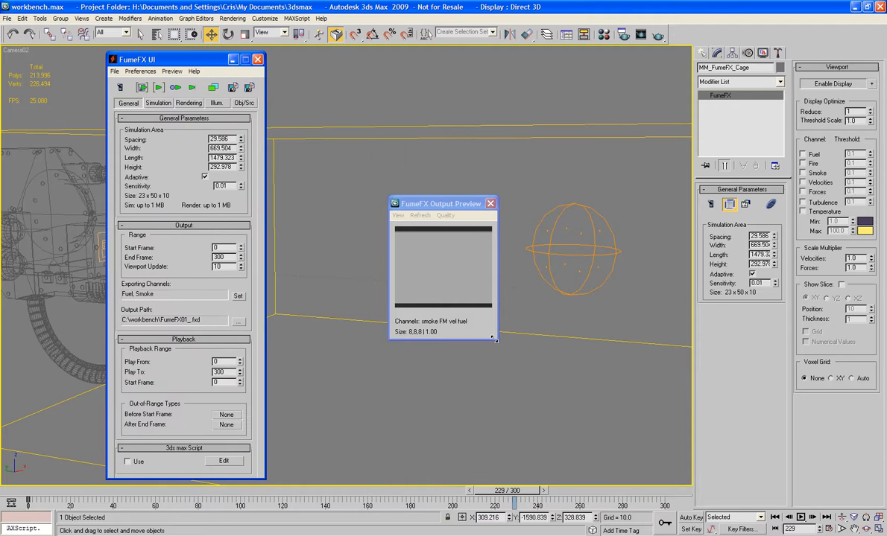
left_click_drag(496, 338, 626, 465)
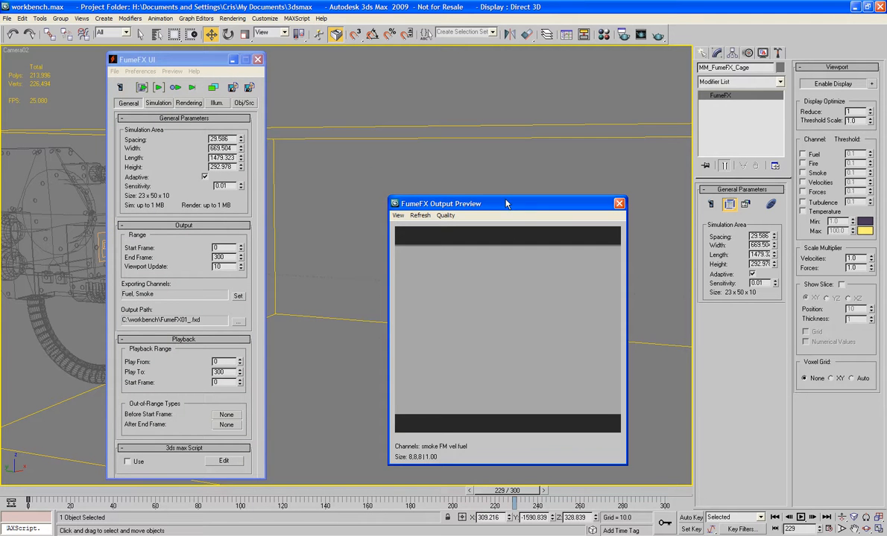
left_click_drag(508, 203, 557, 66)
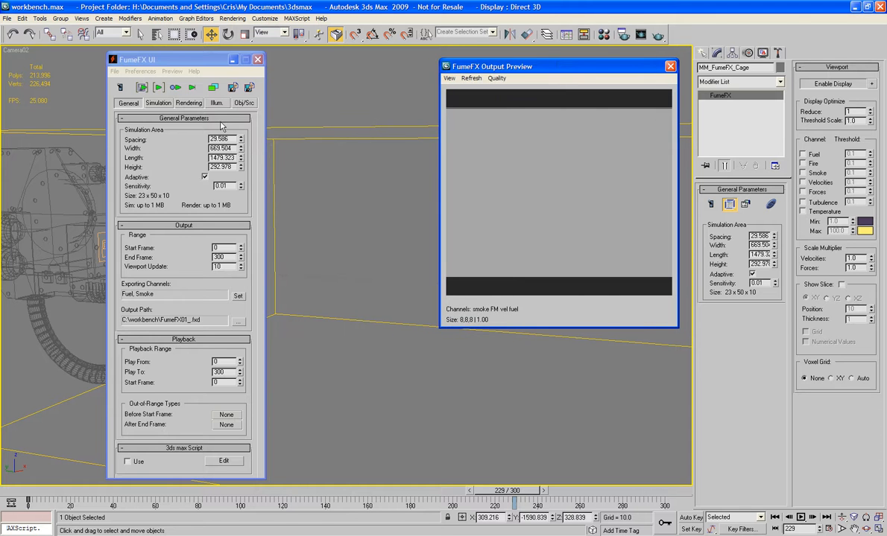
Step: Add MM_Particle_Source to the container's simulation sources, moving the output preview aside to reach it
left_click(243, 103)
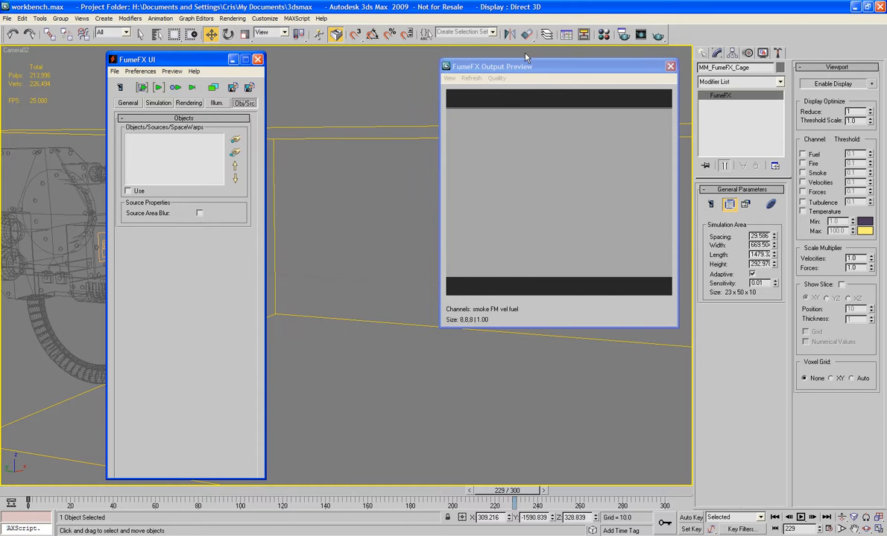
left_click_drag(533, 66, 648, 56)
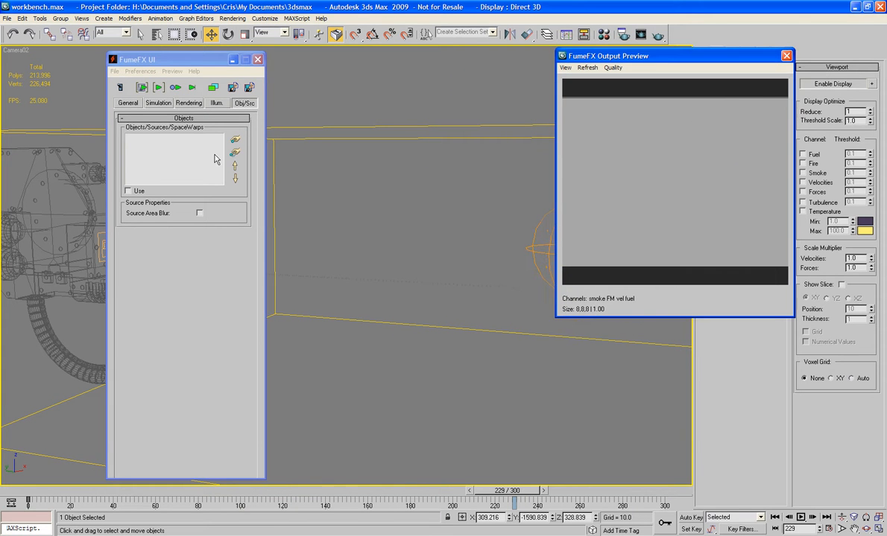
left_click(235, 139)
left_click(530, 251)
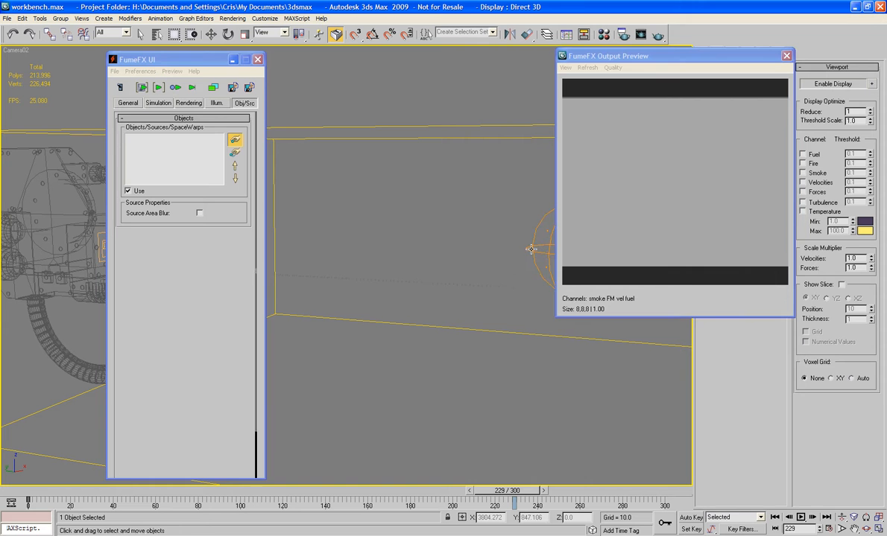
Step: Set the output start frame to 220 and run a test simulation, stopping it at about frame 289
left_click(128, 104)
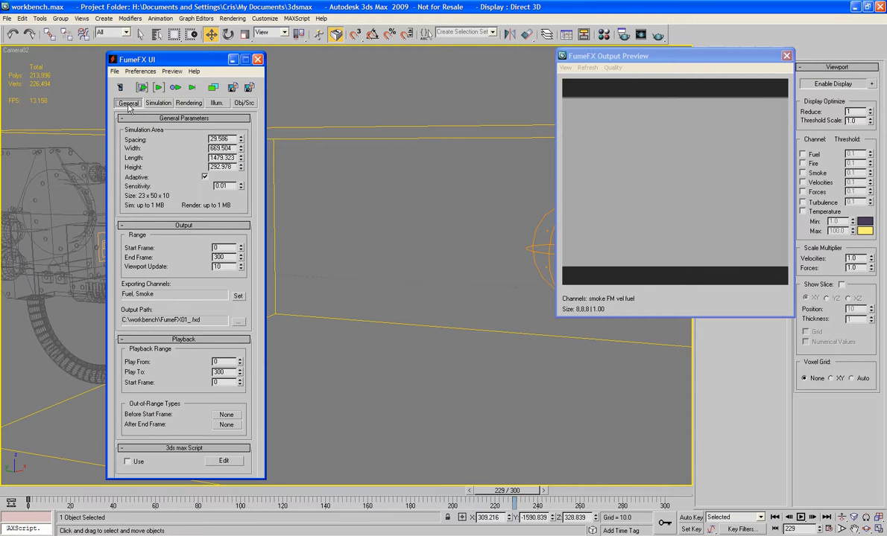
double_click(221, 248)
type("22")
left_click(159, 88)
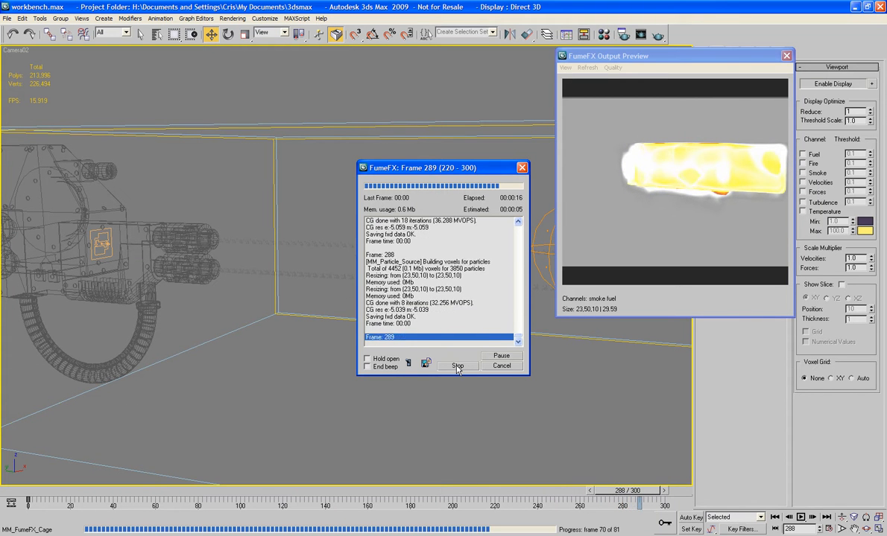
left_click(457, 366)
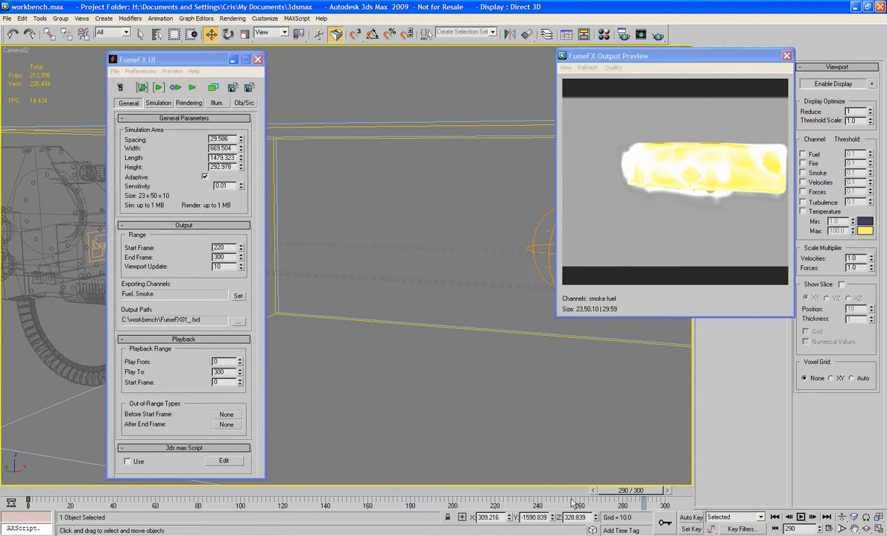
Step: Review the simulated fire at frame 232 and set the container's grid spacing to 5
left_click_drag(630, 490, 520, 492)
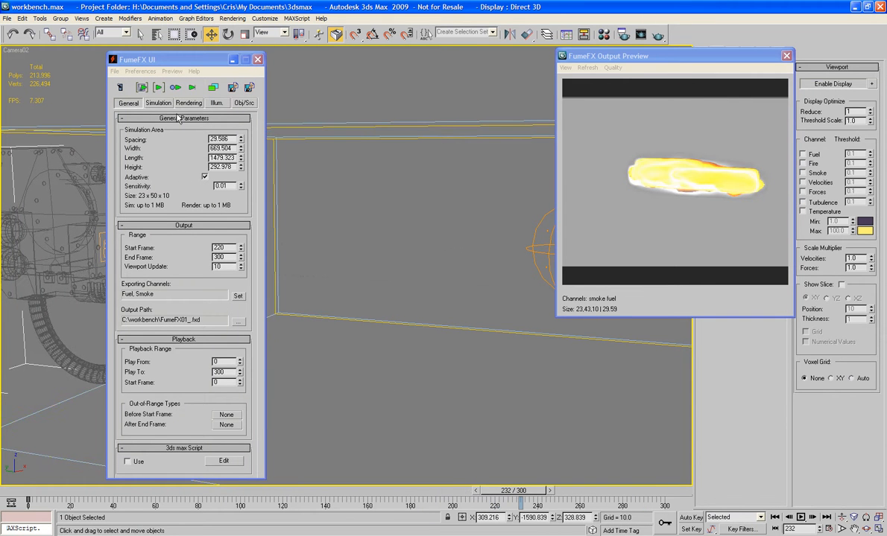
double_click(219, 138)
type("5")
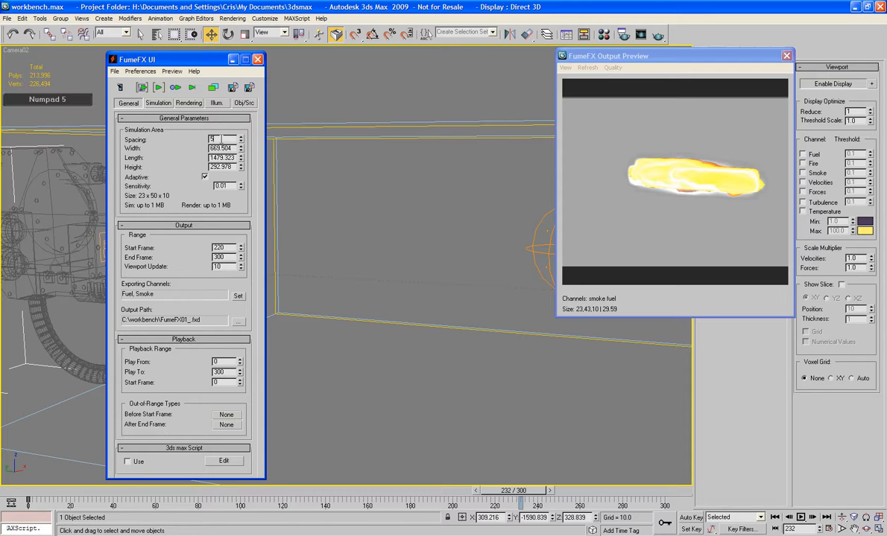
key("Tab")
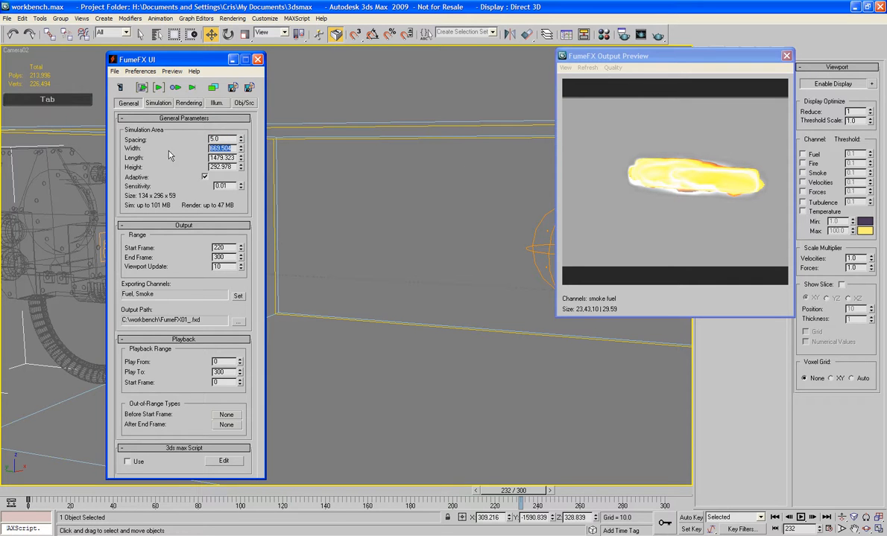
Step: Set gravity and buoyancy to 0, vorticity to 0.25 and velocity damping to 0.1, and start a new simulation
left_click(155, 102)
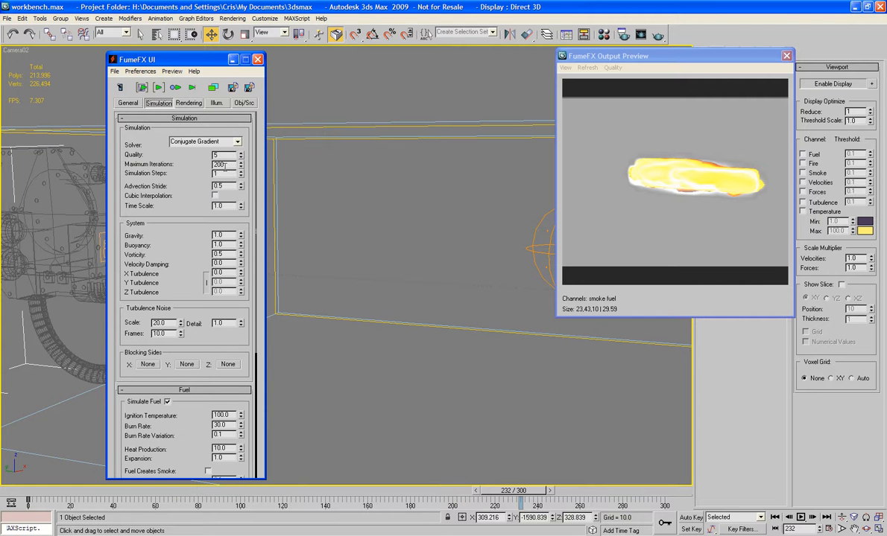
double_click(232, 235)
type("0")
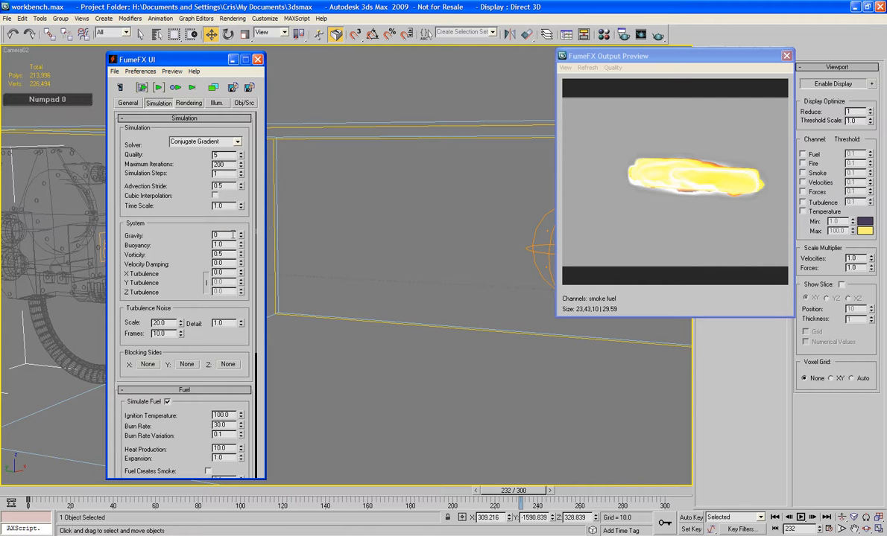
key("Tab")
type("0")
key("Tab")
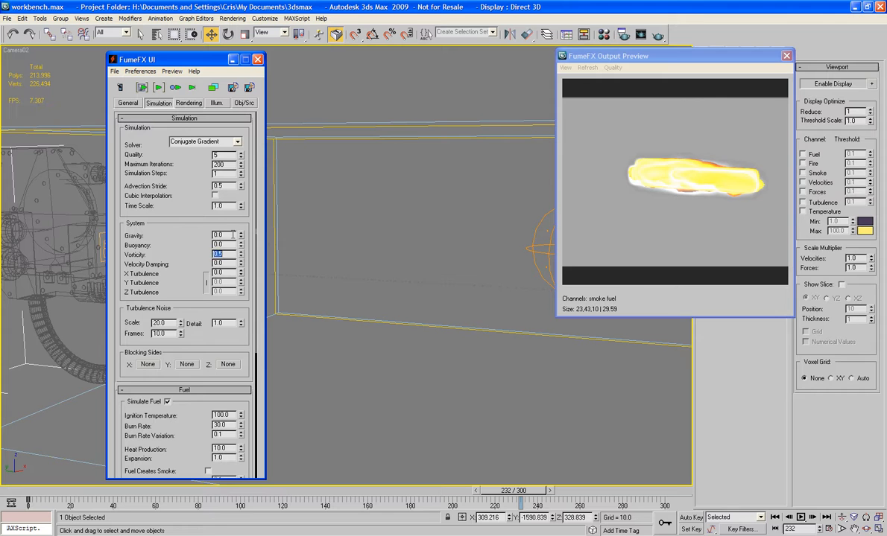
type("0.25")
key("Tab")
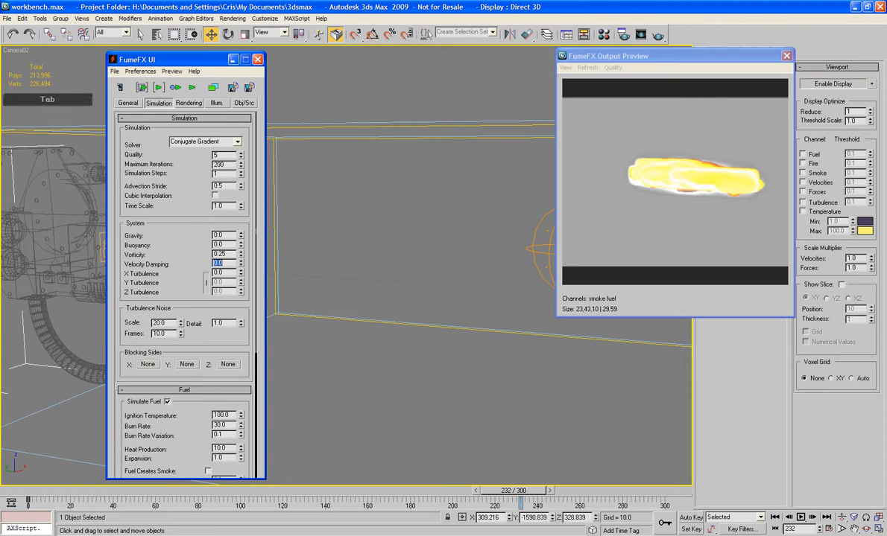
type("0.1")
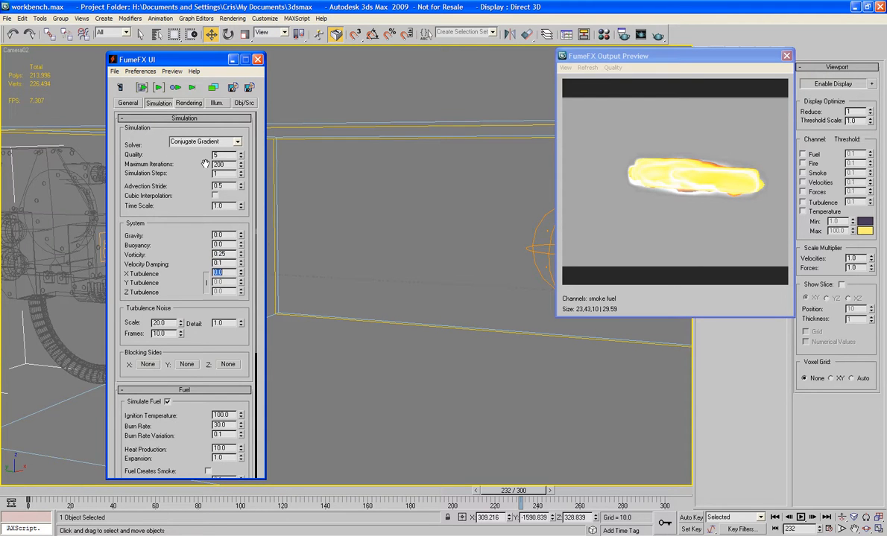
left_click(142, 87)
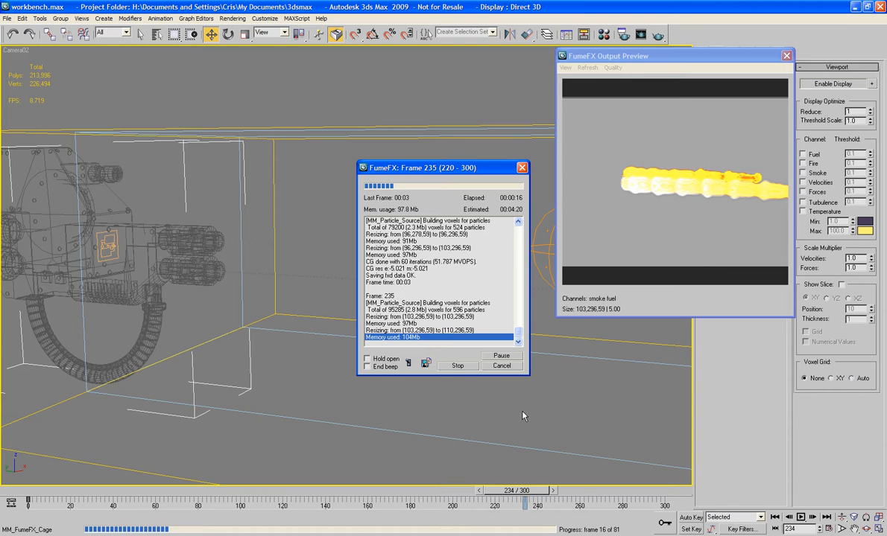
Step: Stop the running simulation at about frame 236 and open the Melta particle flow in Particle View
left_click(459, 366)
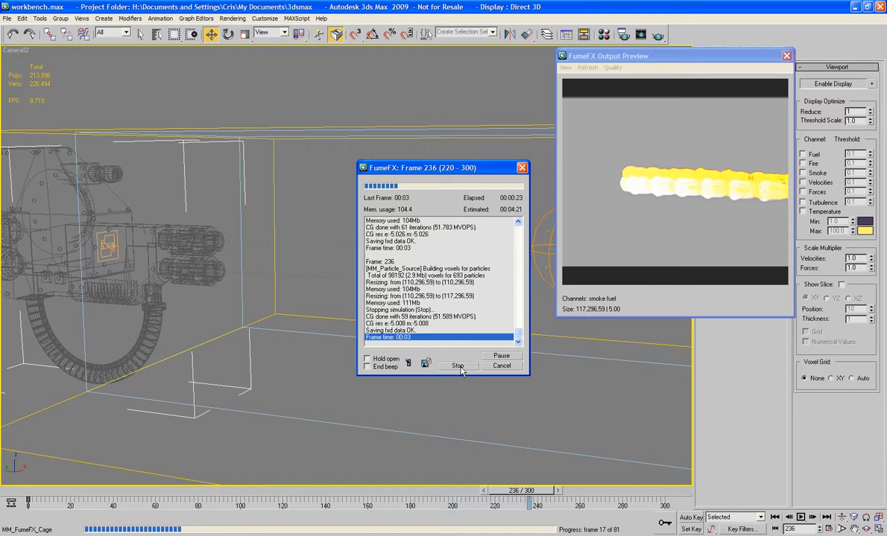
left_click_drag(359, 224, 373, 257)
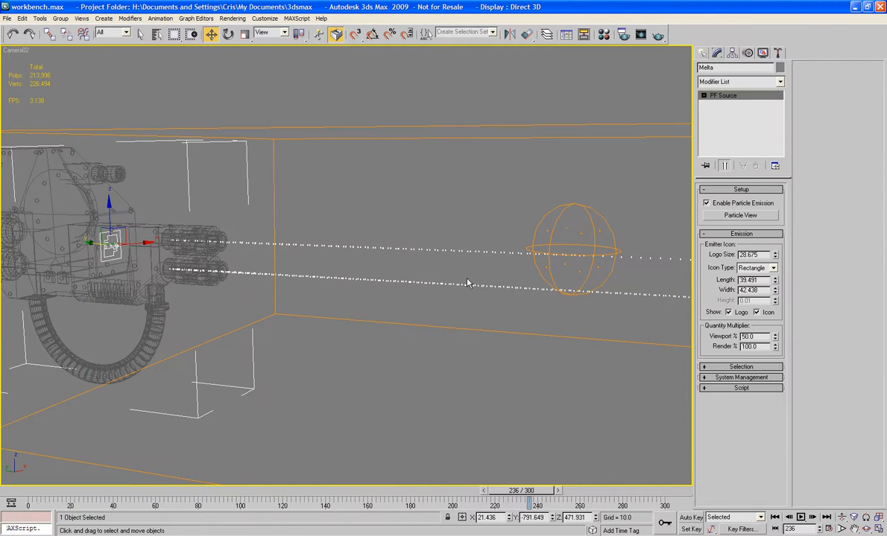
key("6")
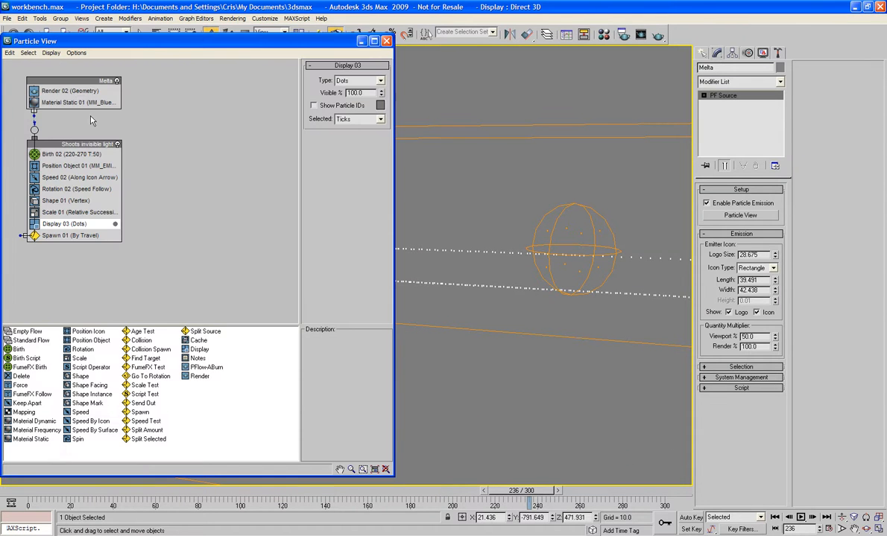
Step: Set the Spawn 01 operator's travel-distance step size to 20 and minimise Particle View
left_click(70, 155)
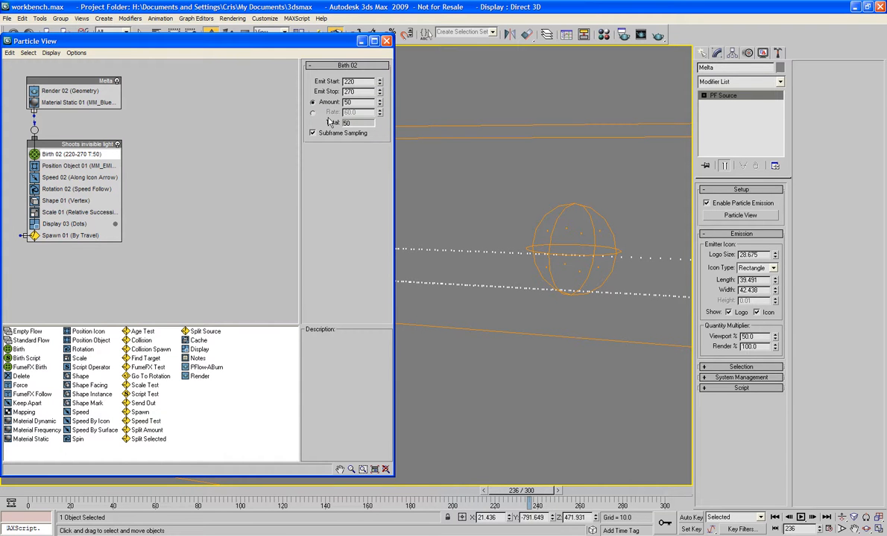
left_click(70, 235)
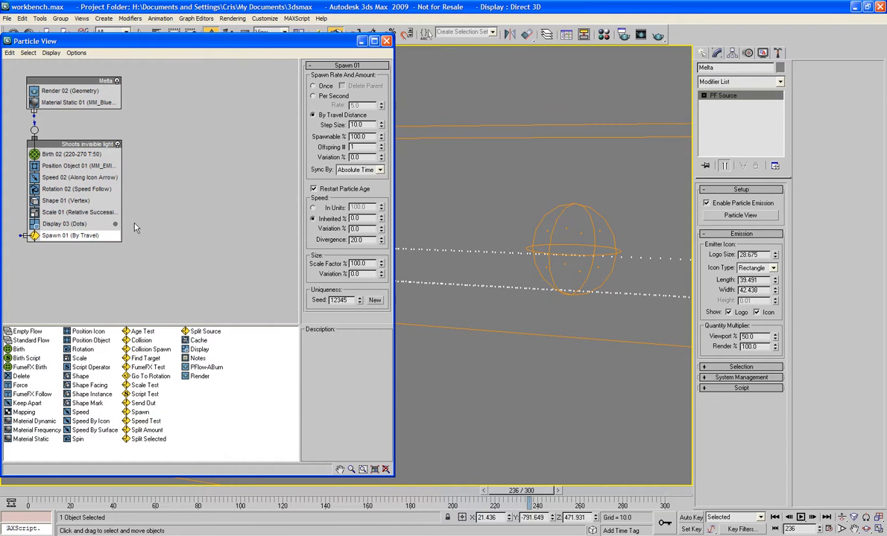
double_click(360, 125)
type("8")
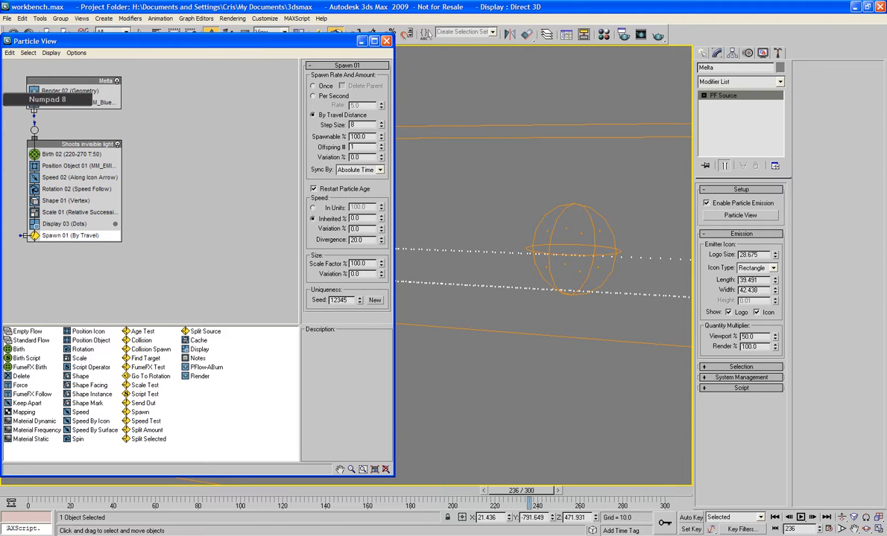
key("Tab")
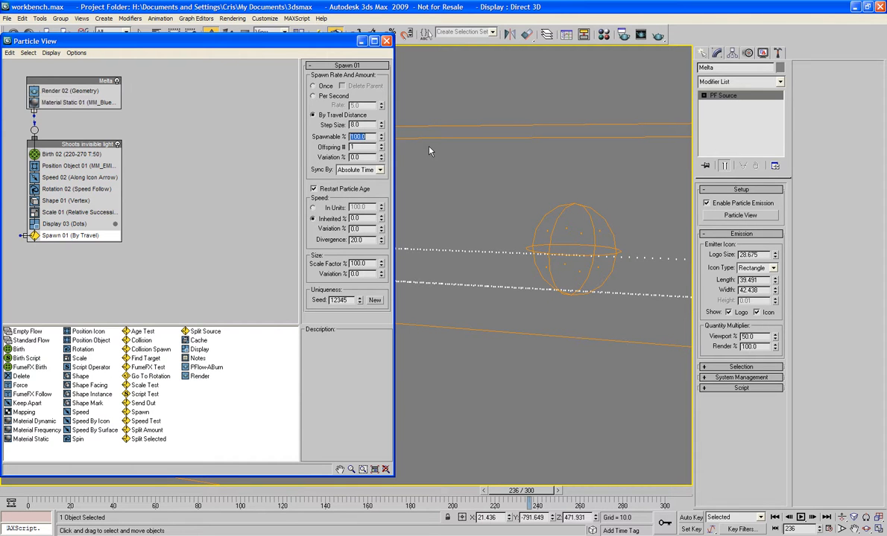
key("shift+Tab")
type("20")
key("Tab")
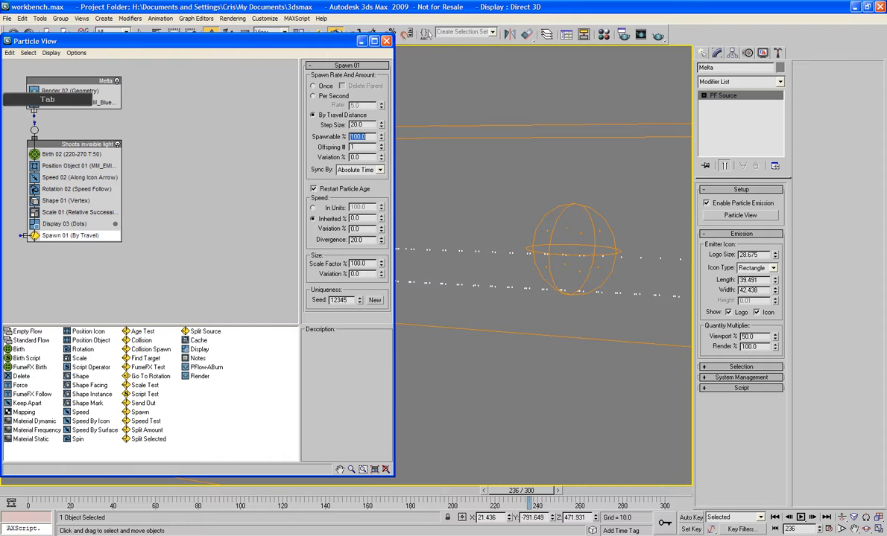
left_click(361, 41)
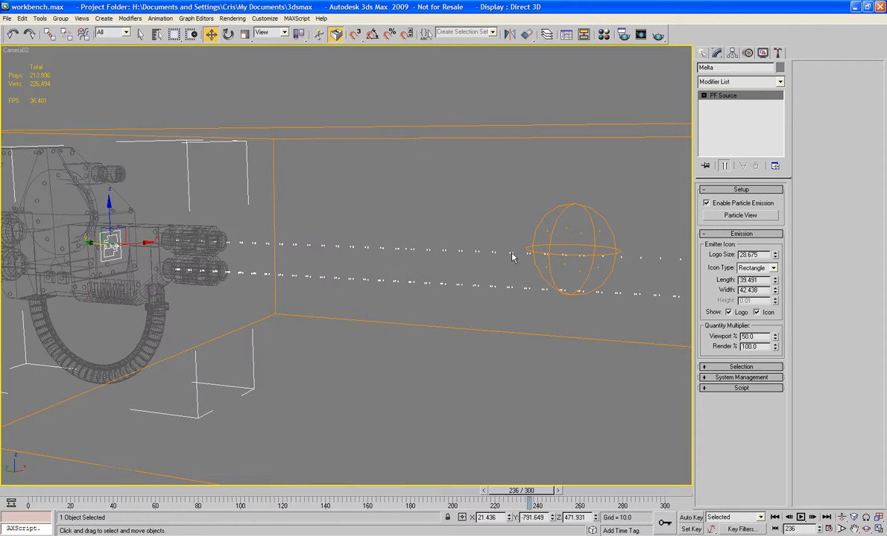
Step: Reopen the FumeFX container's settings and run a test simulation, stopping it at about frame 235
left_click_drag(334, 84, 379, 160)
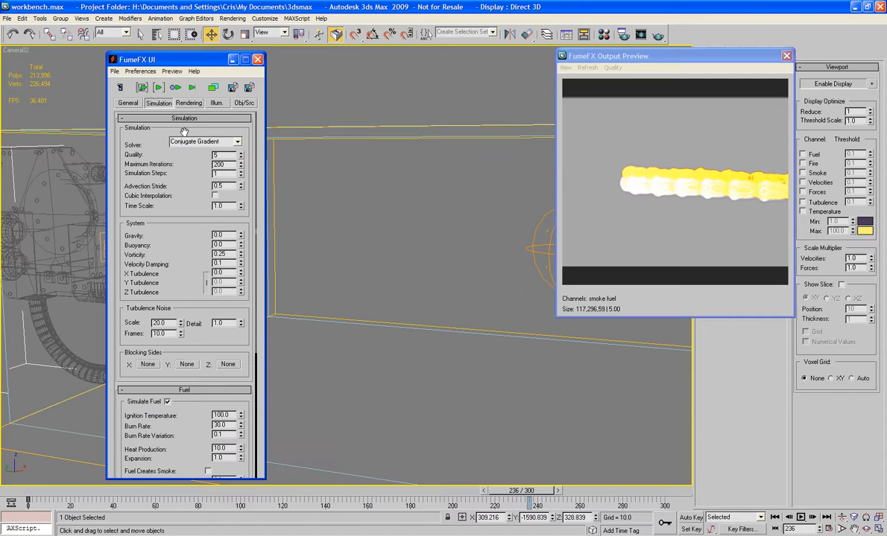
left_click(143, 87)
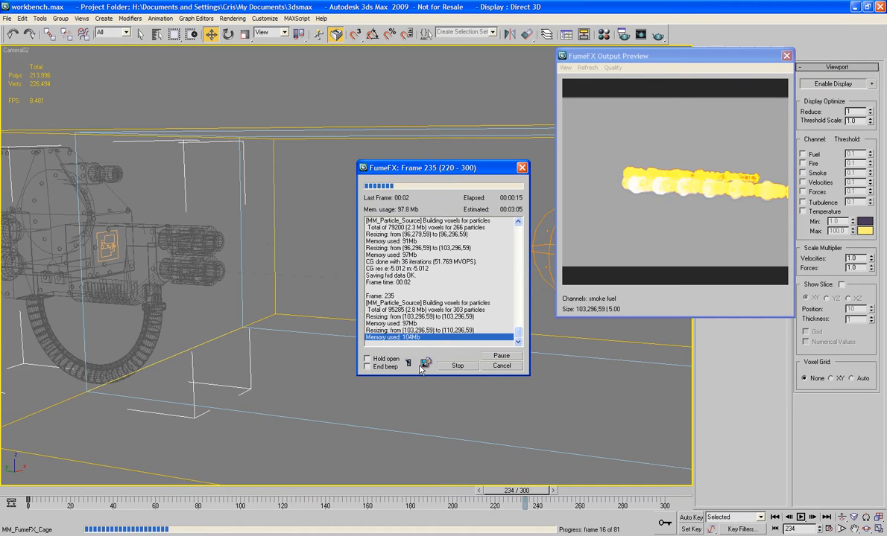
left_click(458, 365)
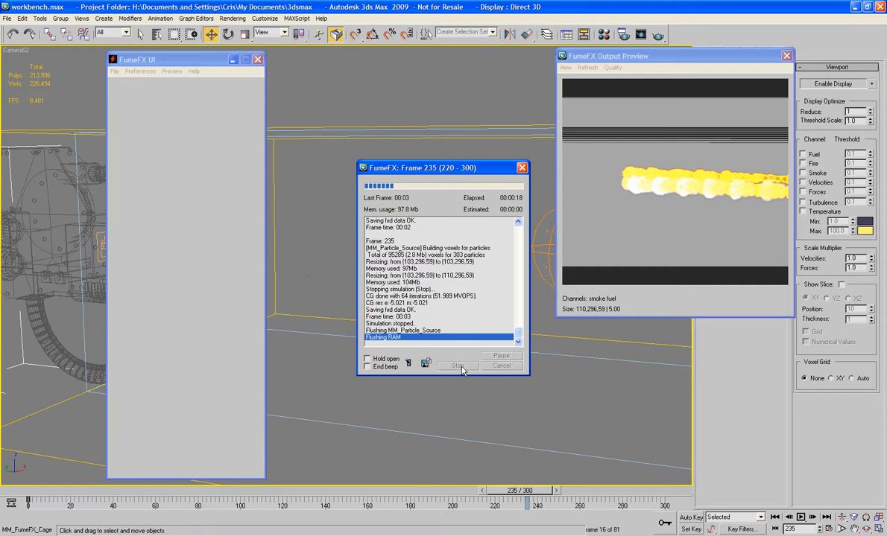
Step: Change the container's rendered smoke colour to a mid grey with a value of 149
left_click(188, 103)
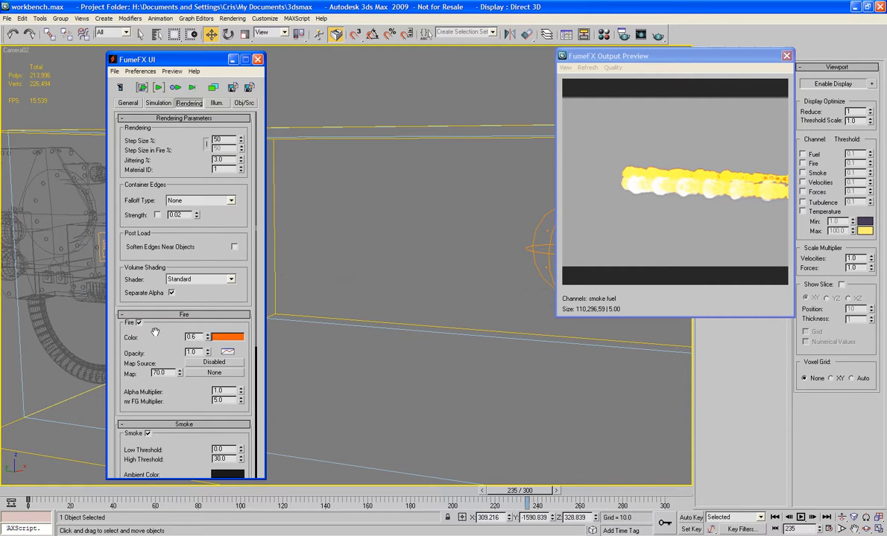
left_click_drag(157, 336, 235, 232)
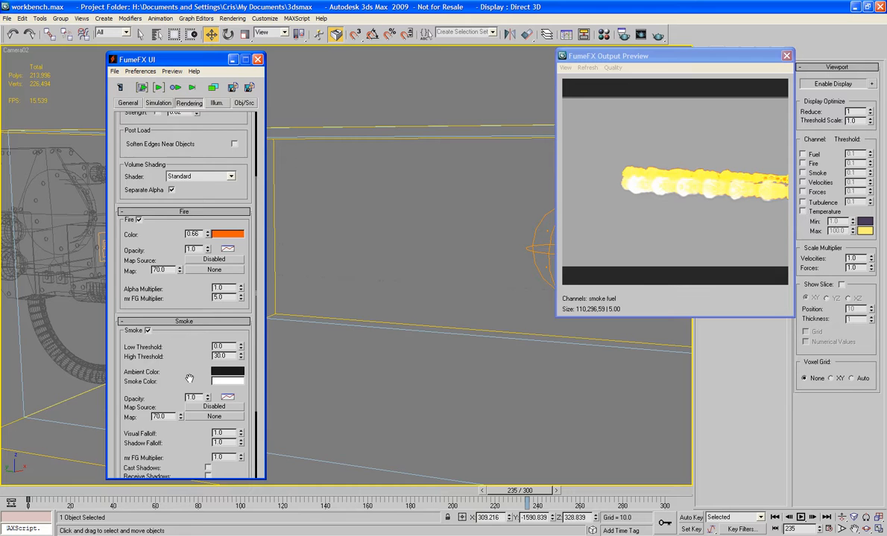
scroll(177, 351, "down", 5)
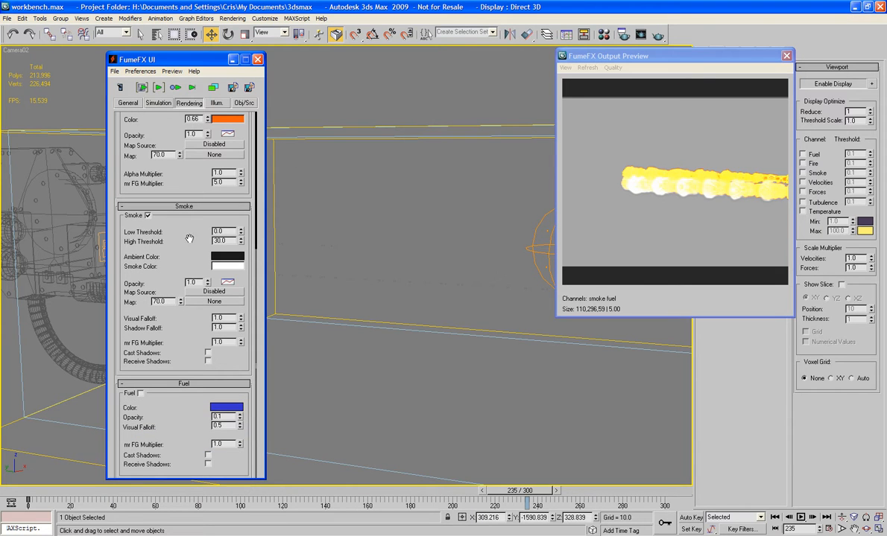
right_click(229, 267)
left_click(247, 277)
left_click(232, 266)
left_click(300, 116)
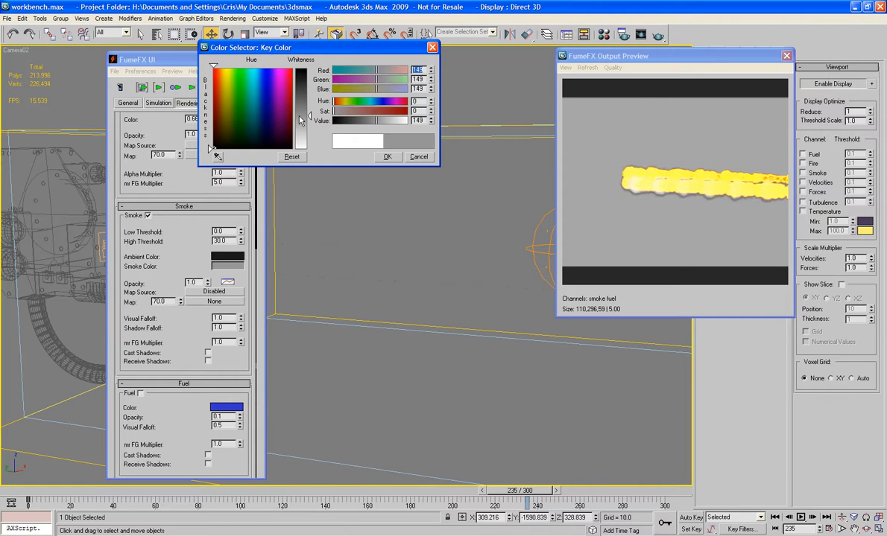
left_click(387, 157)
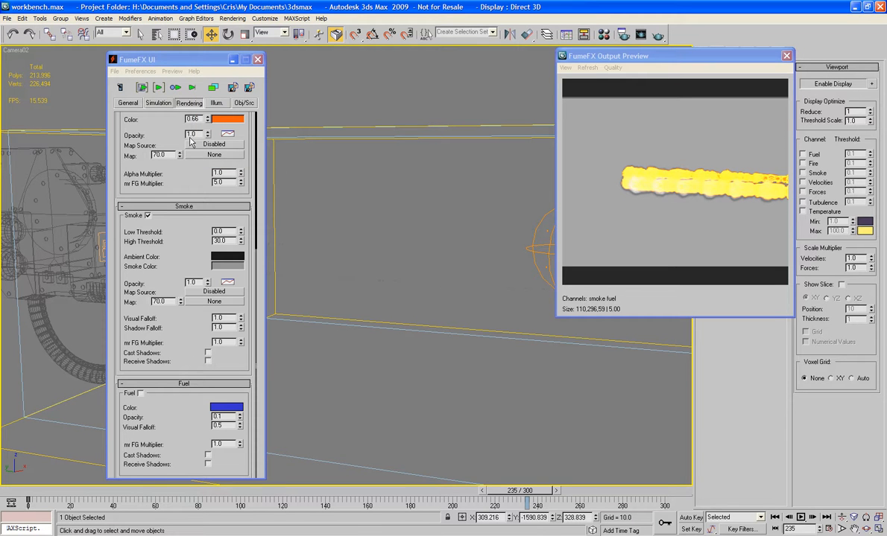
Step: Set the particle source's radius to 3 and its temperature amount to 100
left_click(240, 103)
scroll(162, 339, "down", 2)
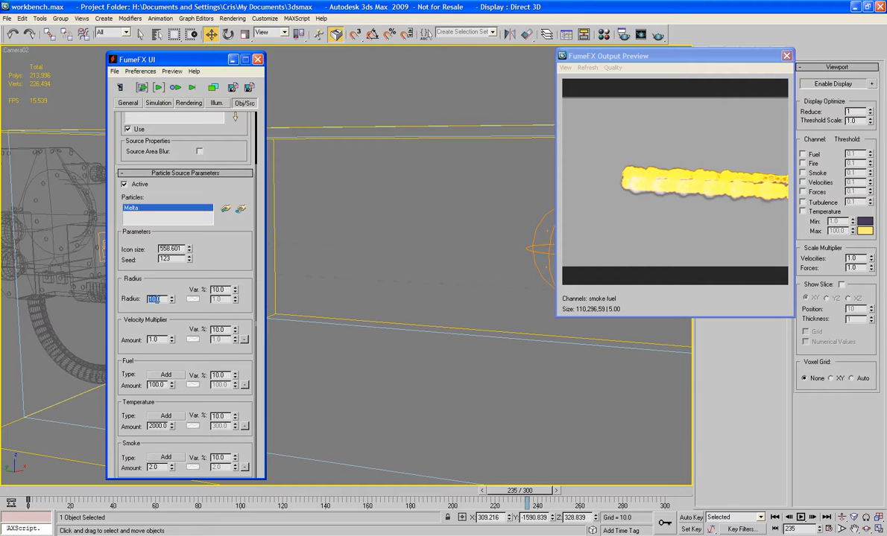
type("3")
left_click(163, 312)
left_click_drag(133, 309, 149, 242)
type("10.")
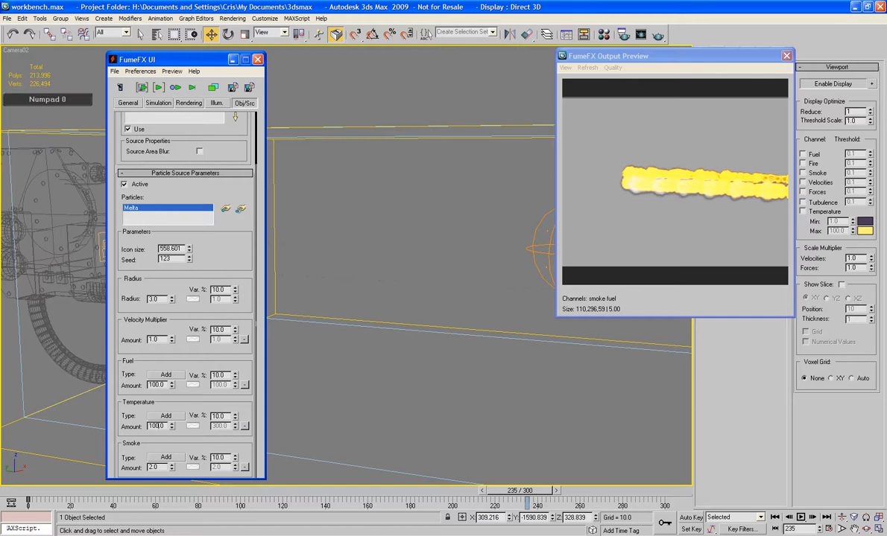
type("0")
key("Tab")
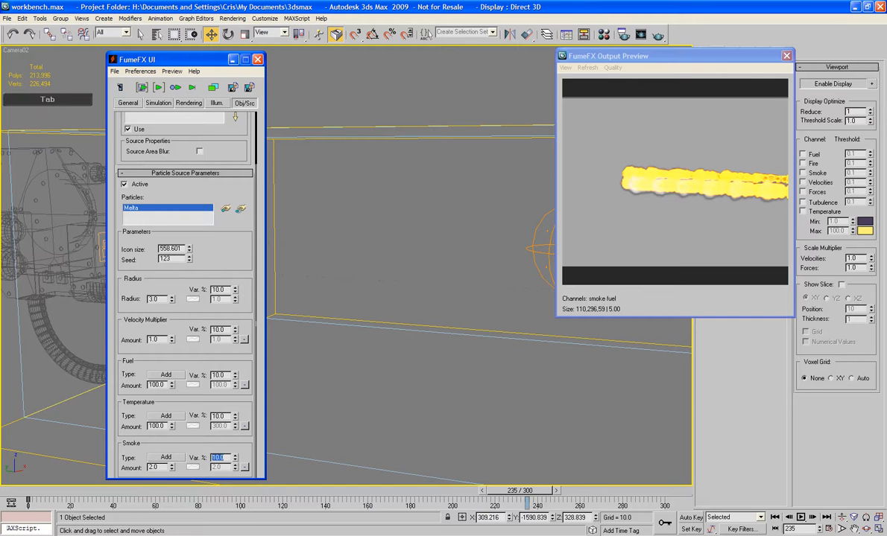
Step: Check the container's fuel, smoke and temperature simulation settings and run a test simulation to about frame 251
left_click(158, 103)
scroll(187, 130, "down", 5)
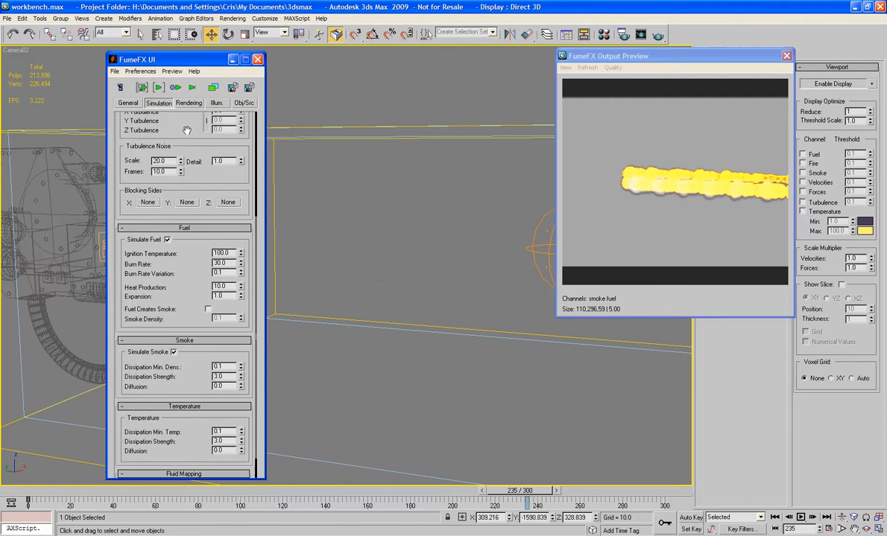
scroll(186, 130, "down", 2)
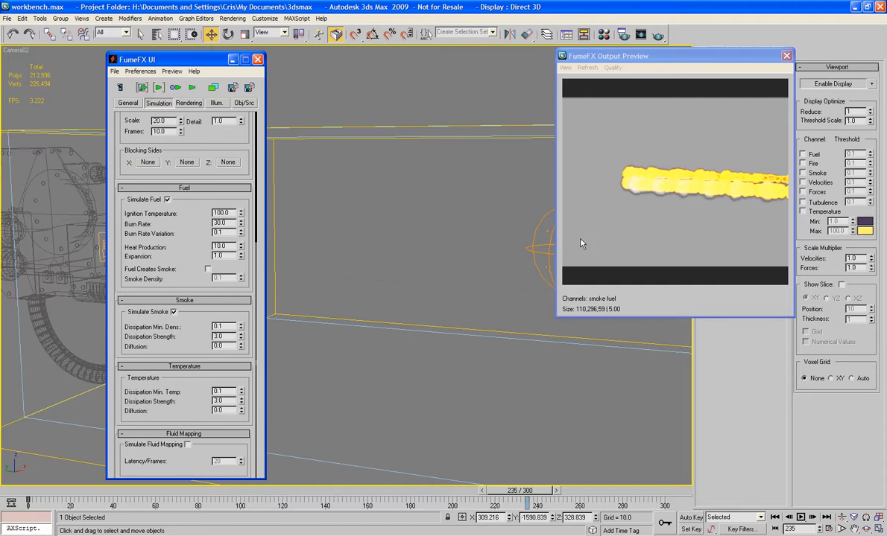
left_click(158, 88)
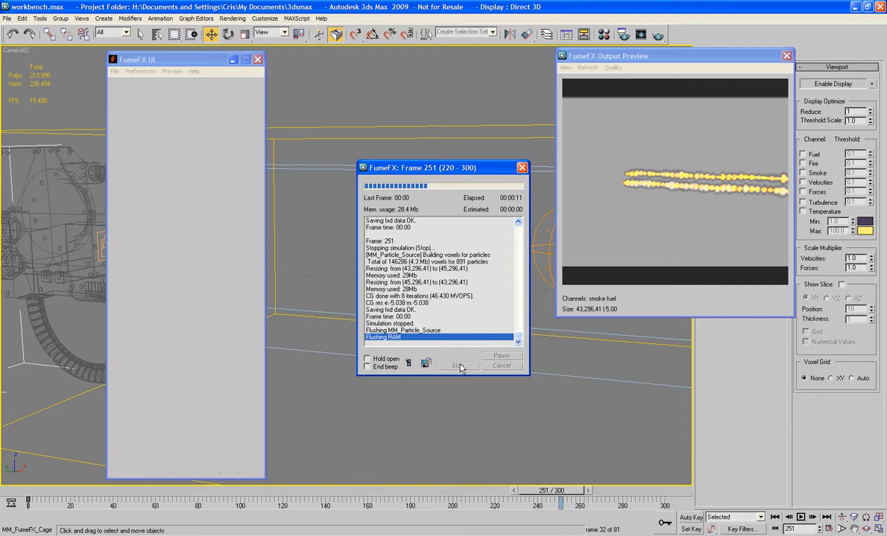
Step: Set the particle source's radius to 5.5 and rerun the test simulation, stopping it at about frame 241
left_click(242, 104)
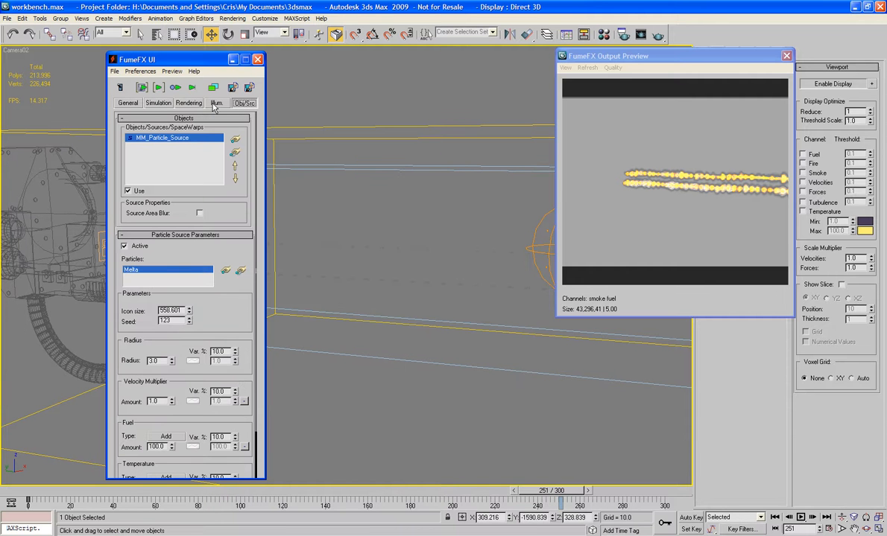
left_click(155, 361)
type("5.5")
key("Tab")
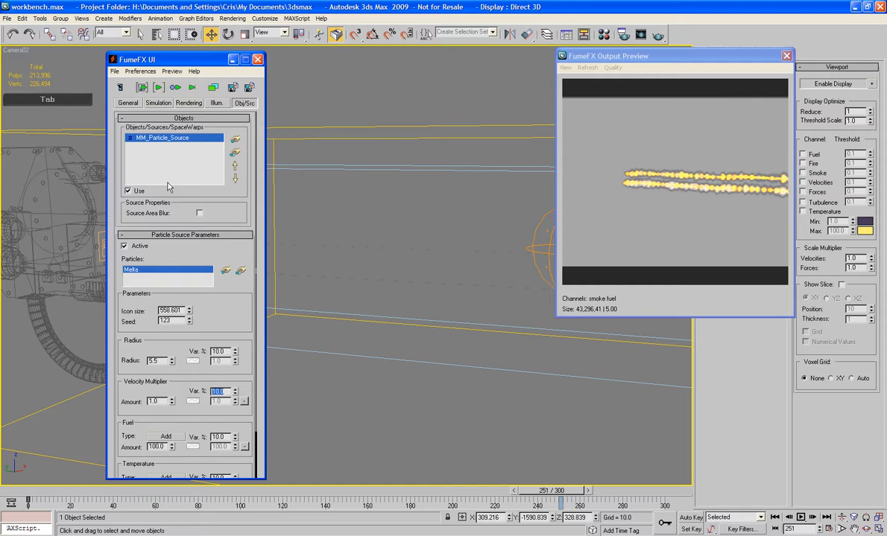
left_click(159, 88)
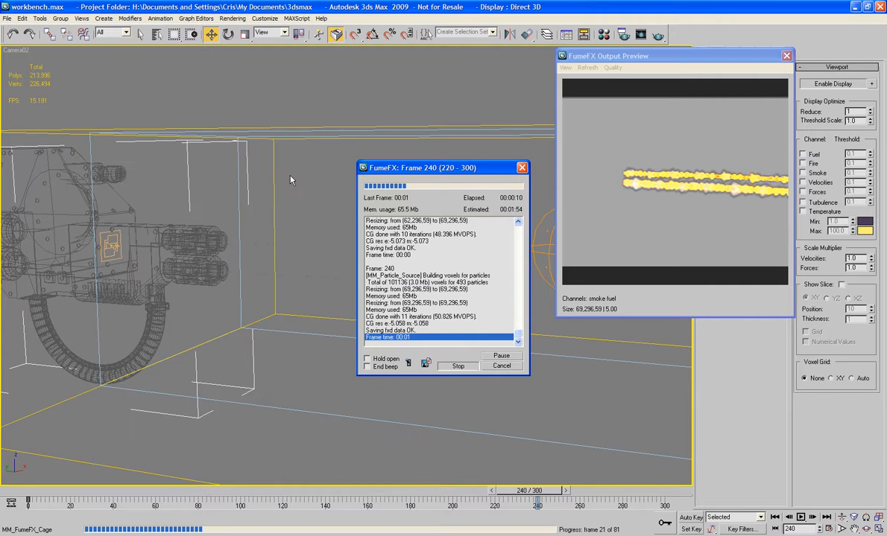
left_click(458, 366)
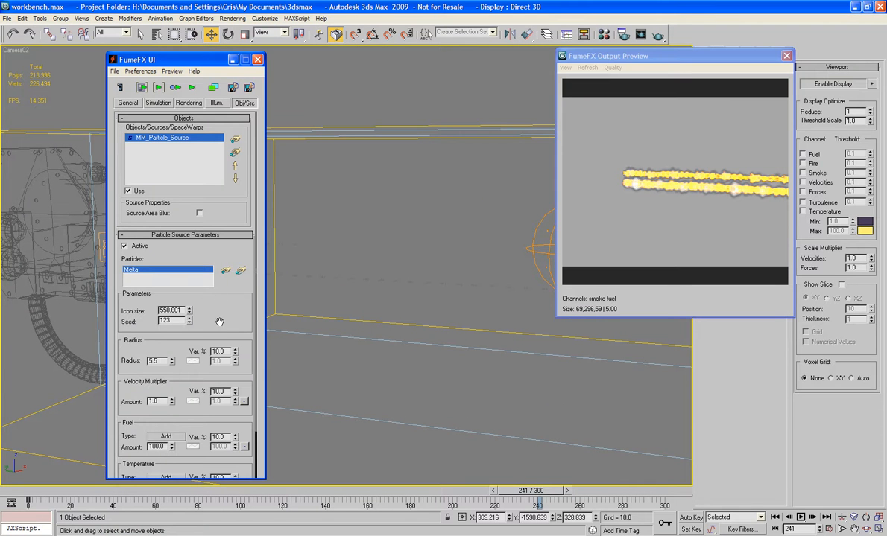
Step: Try to raise the particle source's fuel amount to 1000
scroll(199, 114, "down", 3)
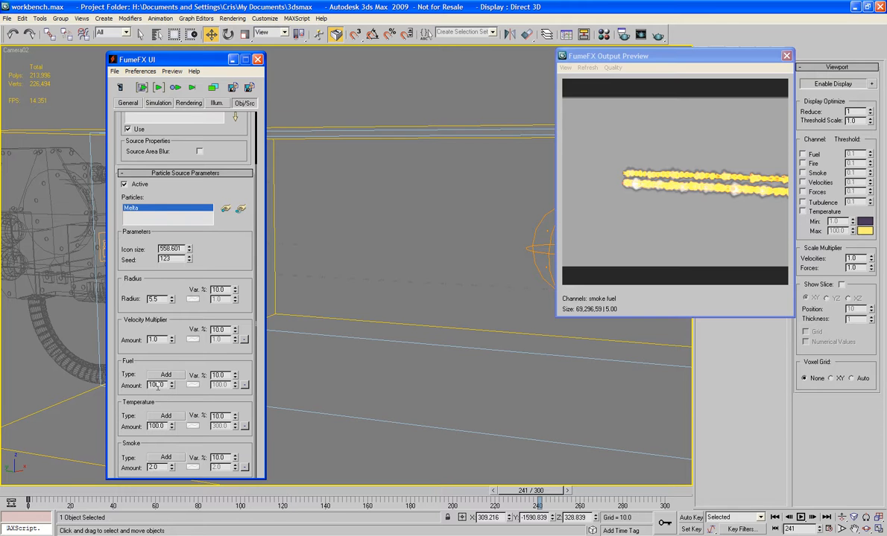
type("25")
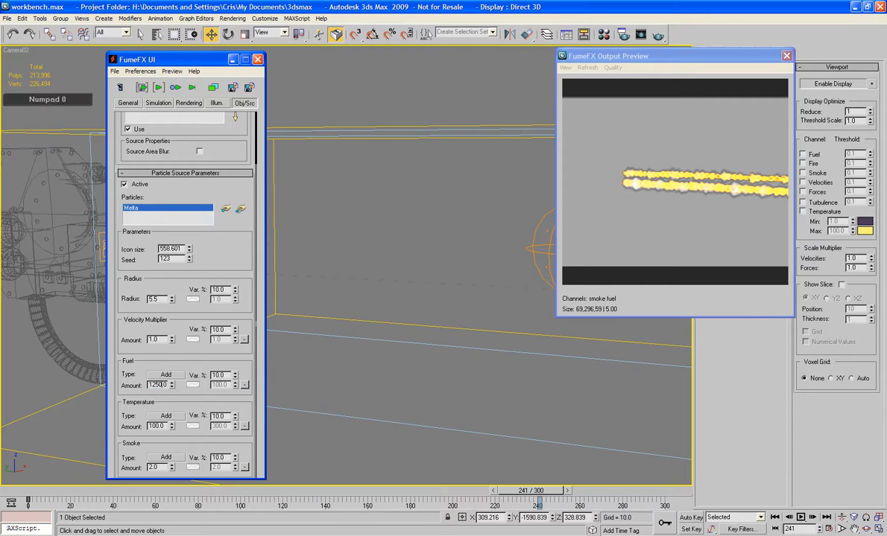
key("Tab")
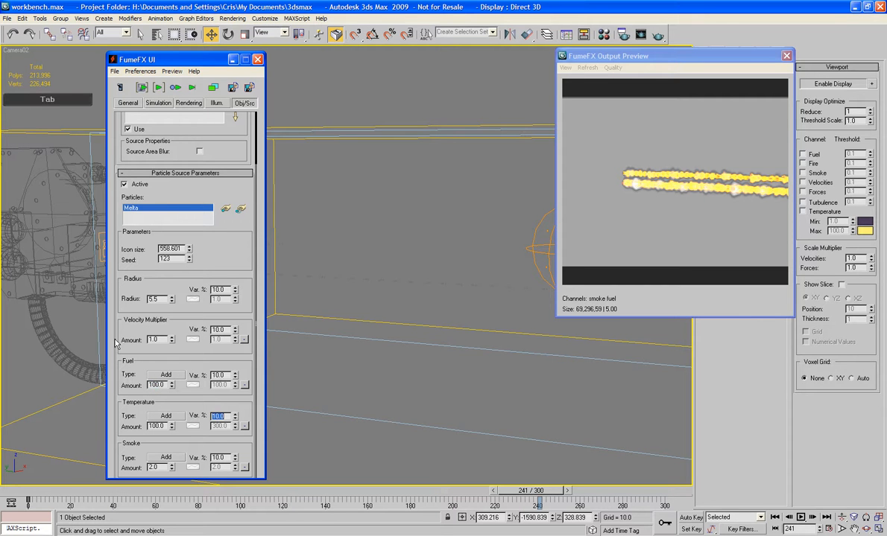
double_click(155, 385)
type("100")
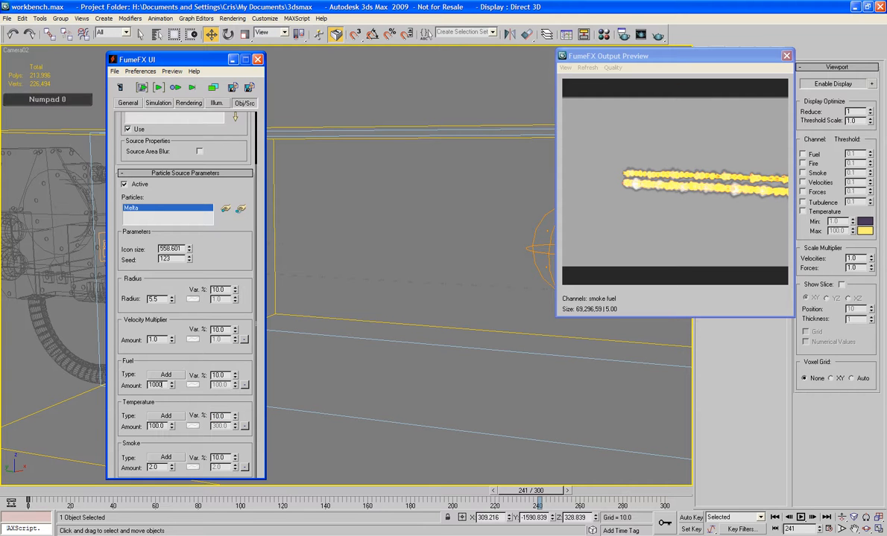
key("Tab")
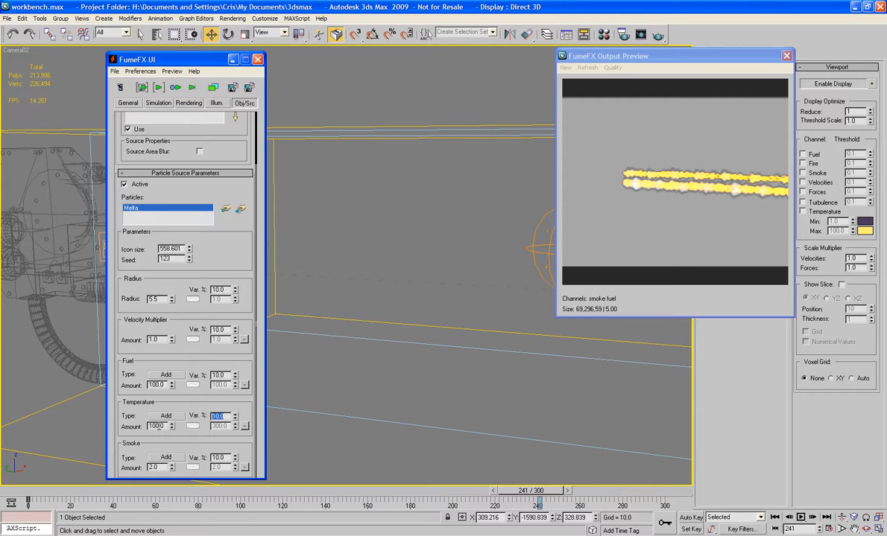
Step: Set the particle source's temperature amount to 1250 and enter 7.5 for its smoke
double_click(156, 426)
type("1250")
key("Tab")
type("7.5")
key("Tab")
Step: Set the container's fuel ignition temperature to 800 and its burn rate to 10
left_click(189, 104)
left_click(157, 103)
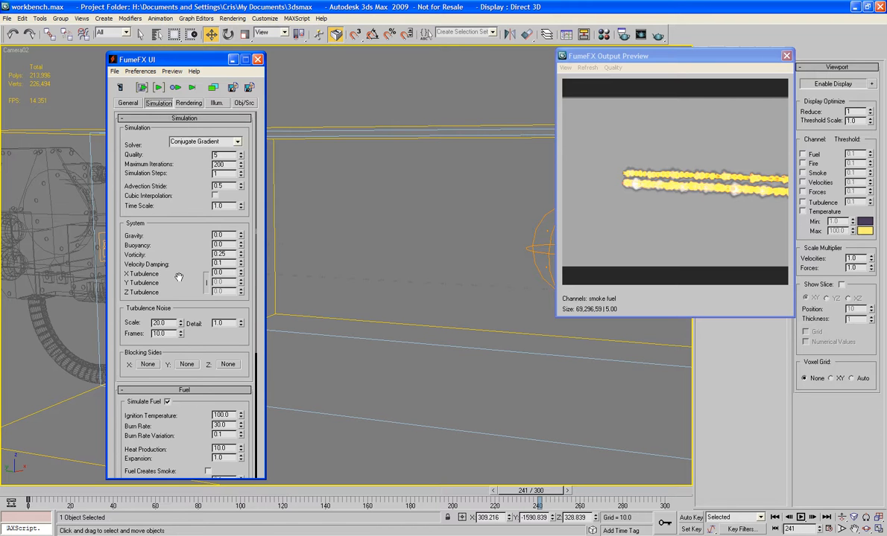
left_click_drag(177, 223, 176, 105)
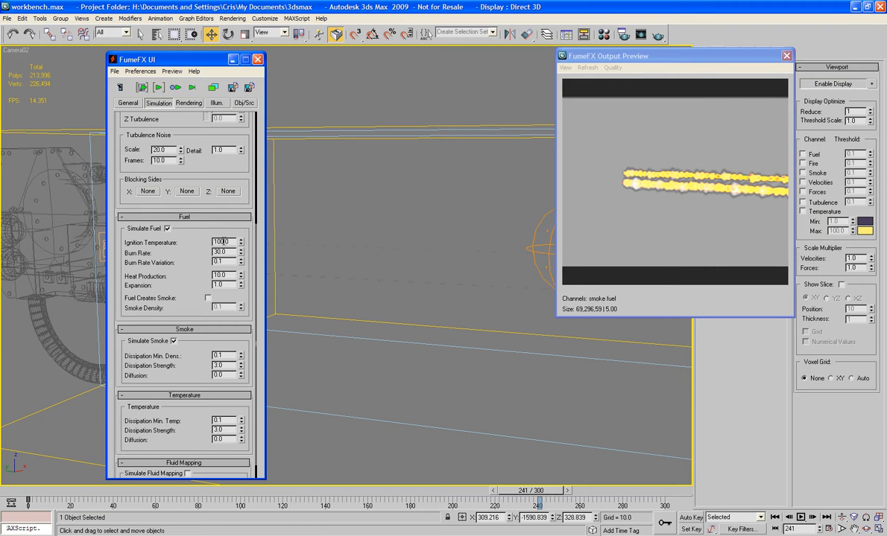
type("80")
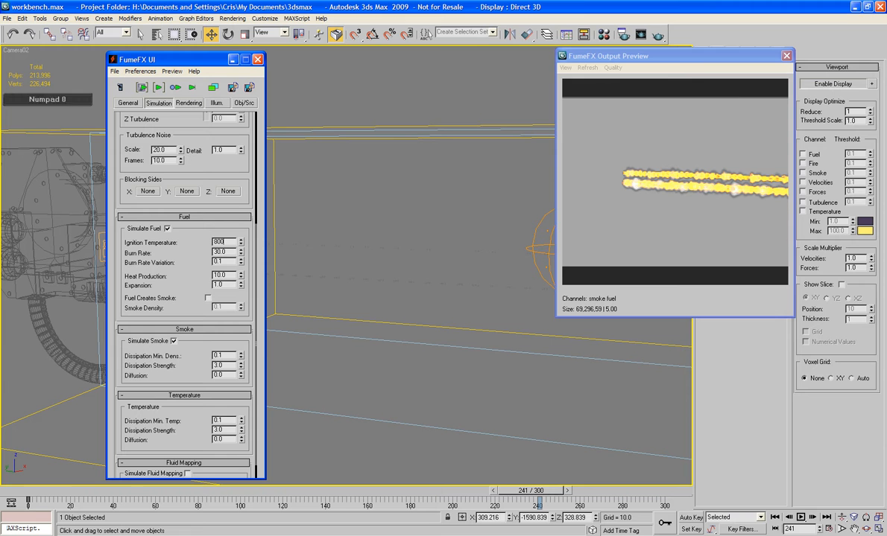
type("0")
key("Tab")
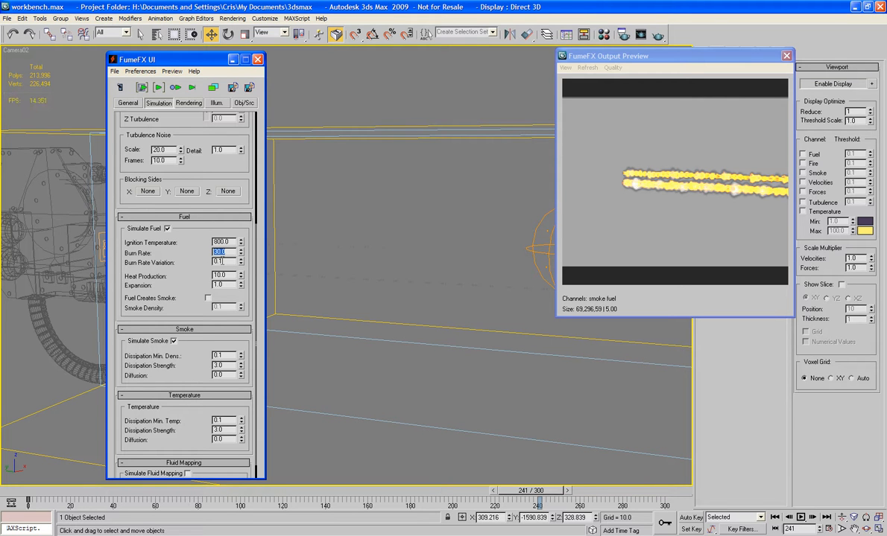
type("10")
key("Tab")
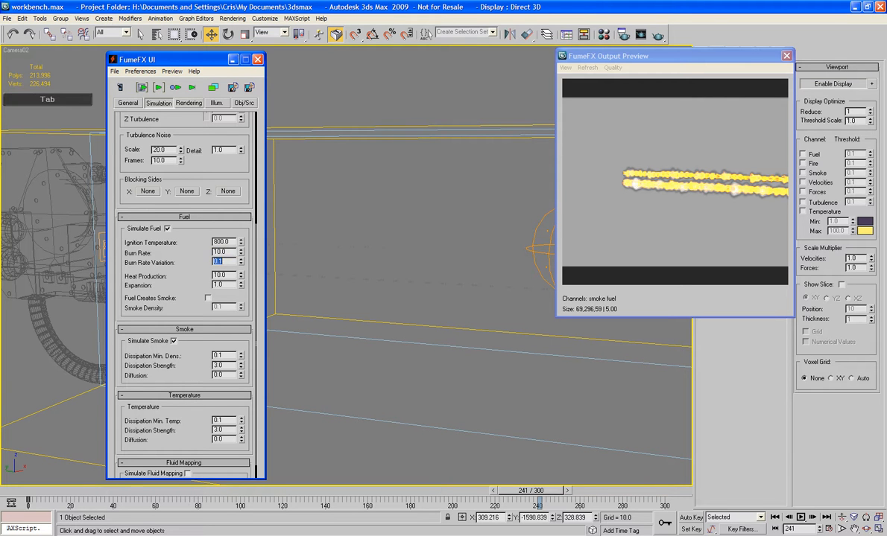
left_click(201, 261)
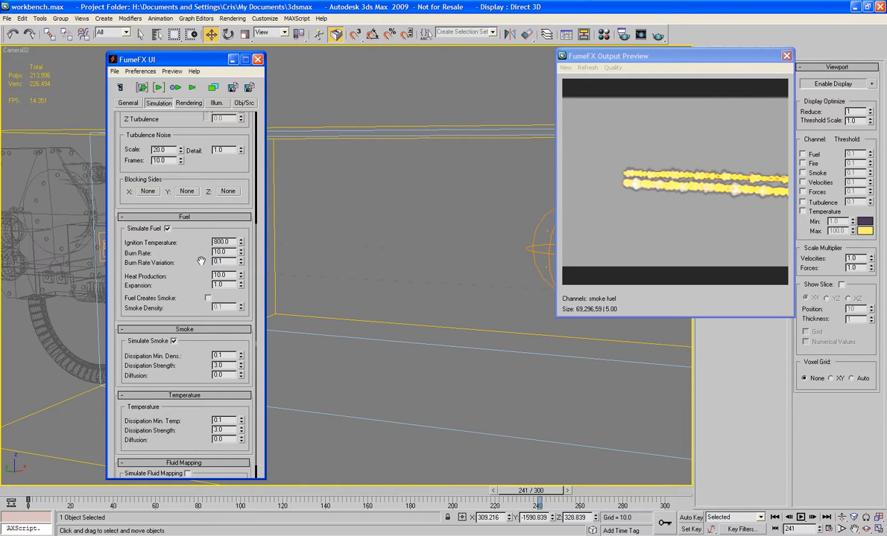
Step: Rerun the simulation through frame 300 and review the cached smoke and fuel from about frame 222 to the end
left_click(157, 89)
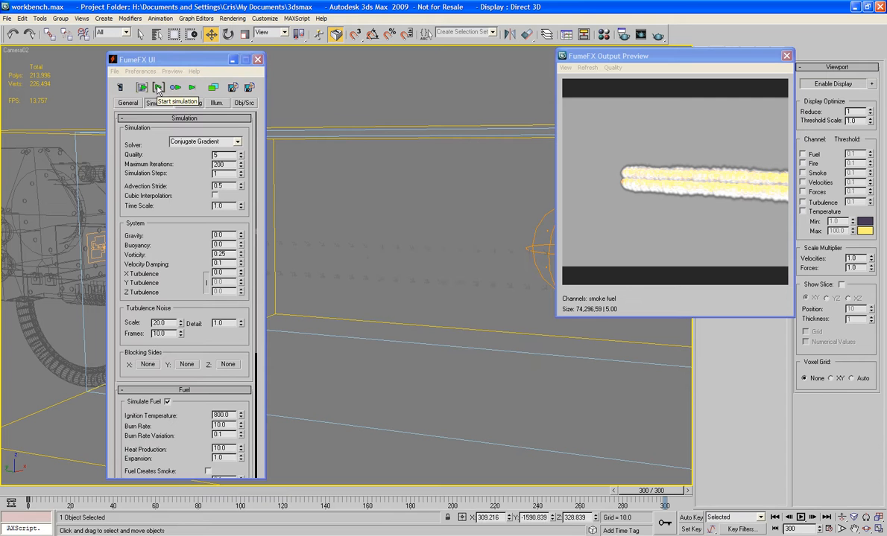
left_click(489, 492)
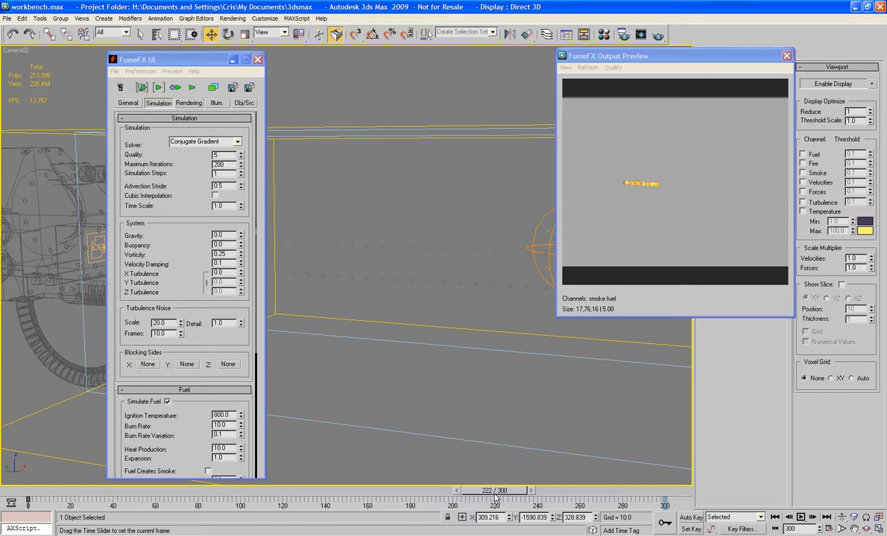
mouse_move(493, 493)
left_mouse_down()
mouse_move(560, 512)
mouse_move(663, 522)
left_mouse_up()
key("w")
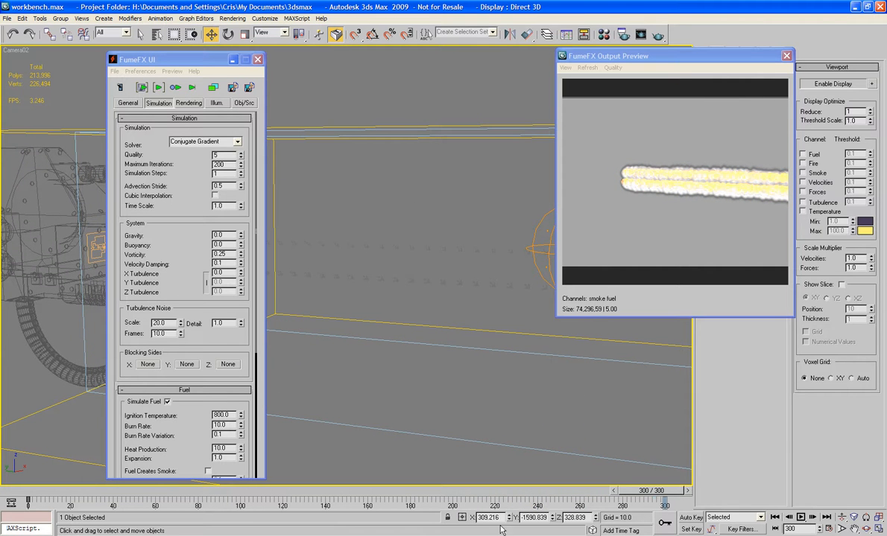
key("slash")
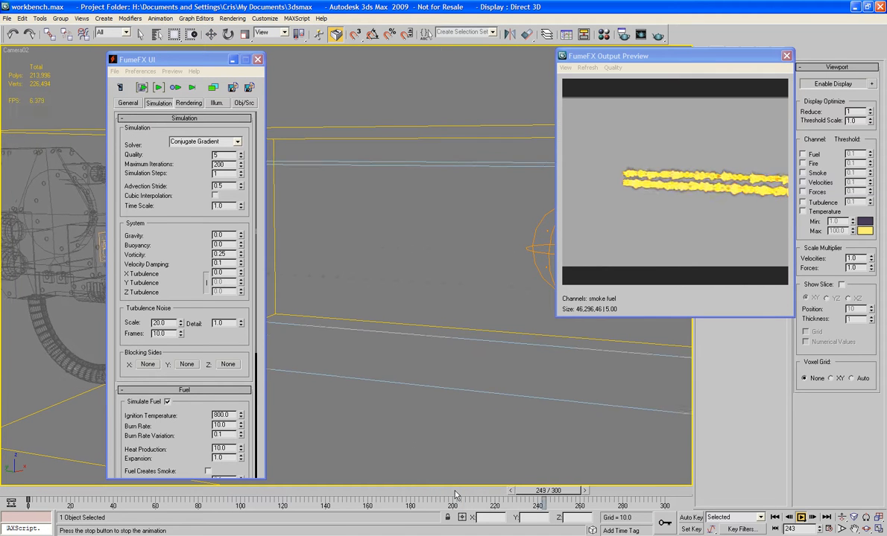
key("slash")
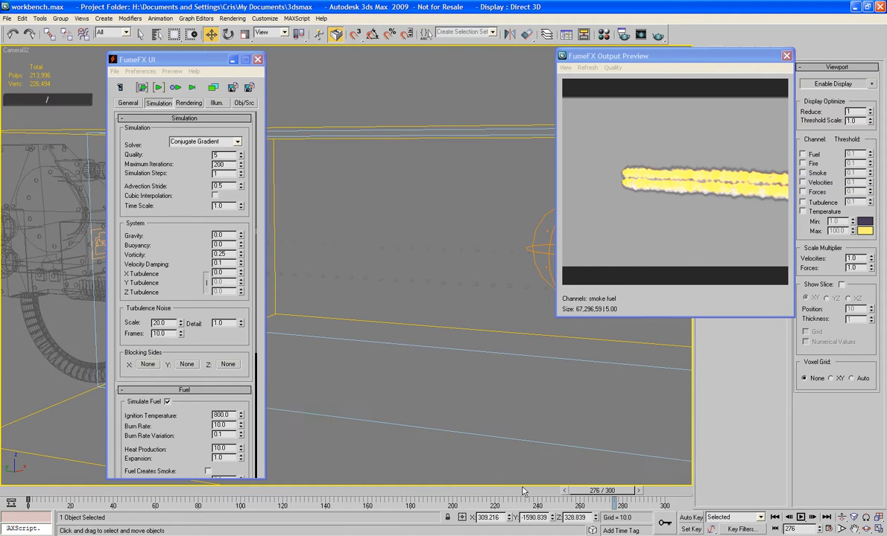
left_click_drag(586, 492, 664, 510)
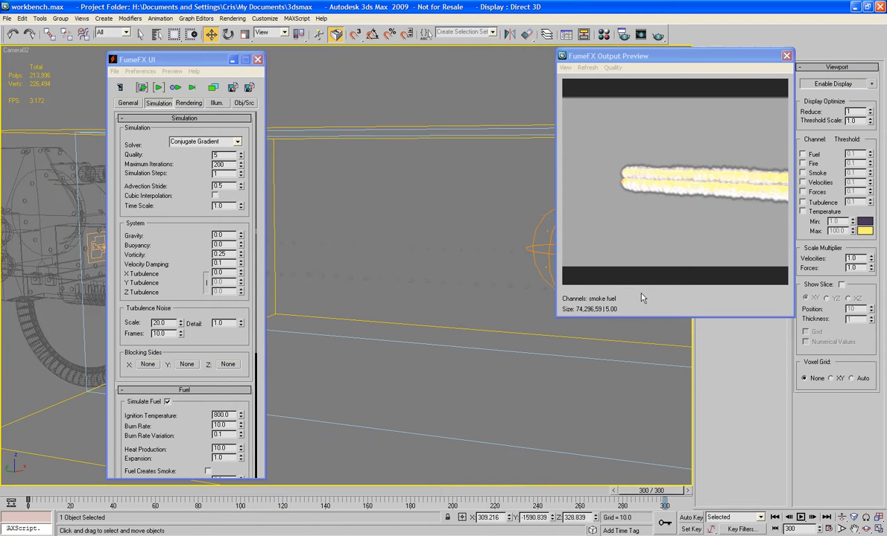
Step: Uncover the mech's gun and add the ARMJOIN mesh to the container's simulation objects, showing its object parameters
left_click(786, 58)
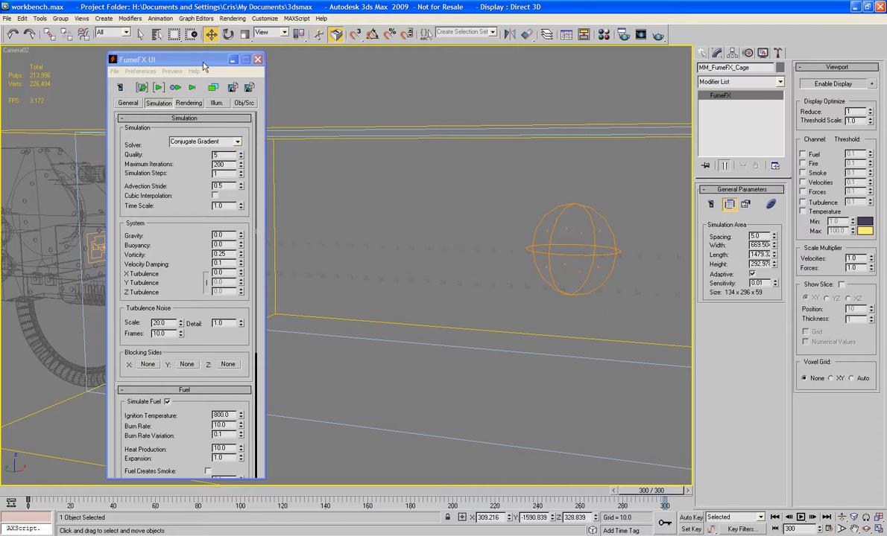
left_click_drag(205, 63, 400, 57)
left_click(317, 79)
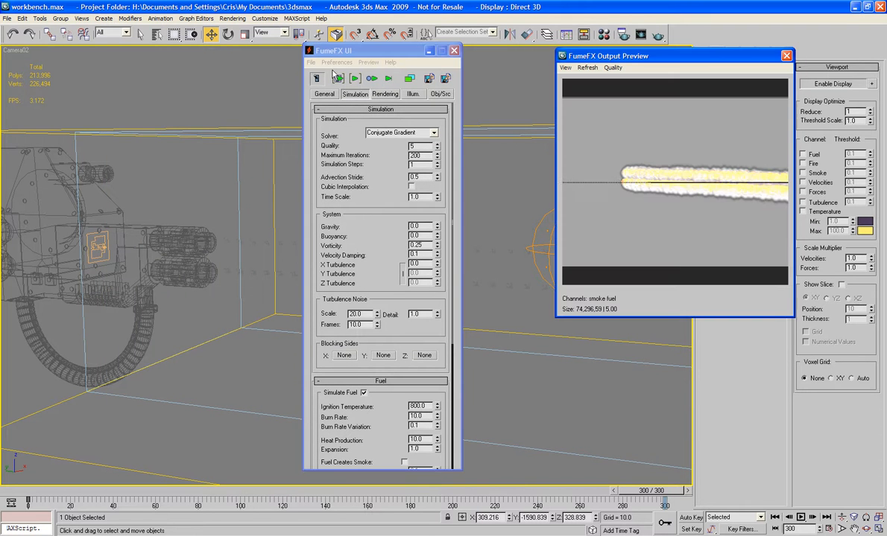
left_click(440, 94)
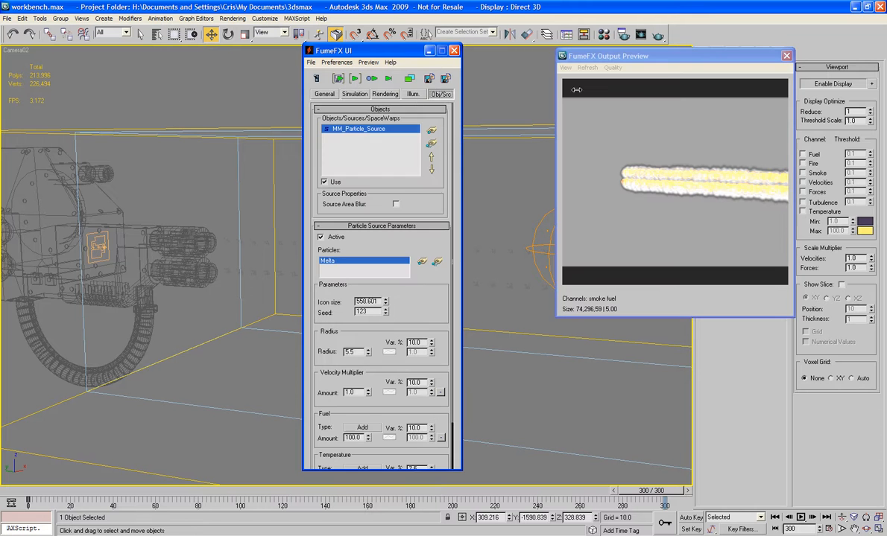
left_click(181, 246)
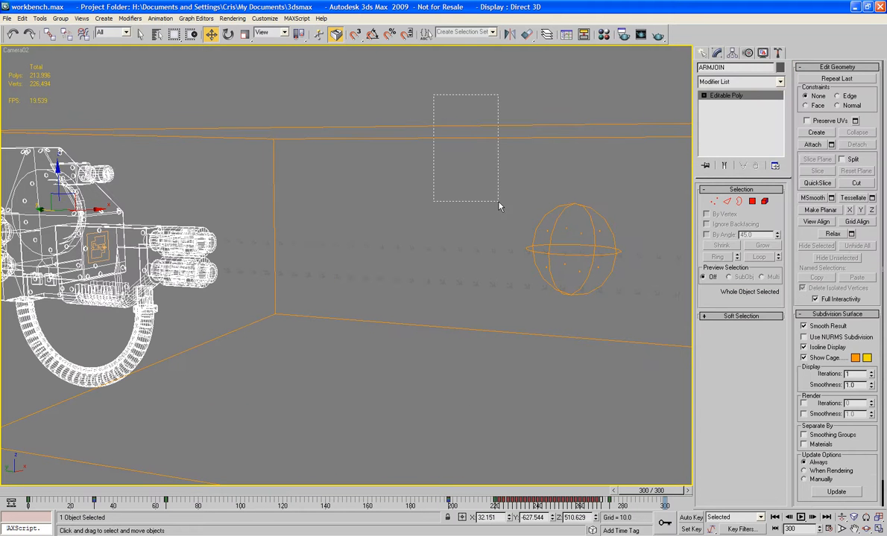
left_click_drag(433, 94, 500, 206)
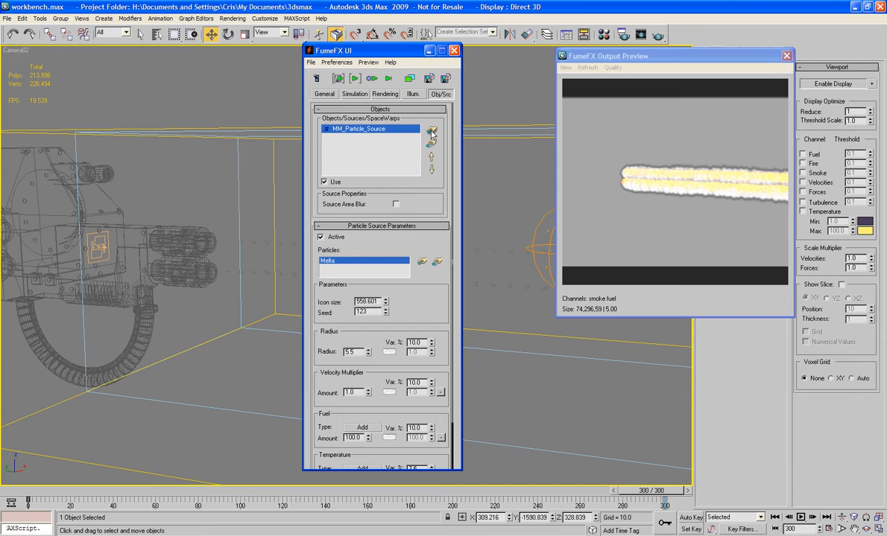
left_click(432, 132)
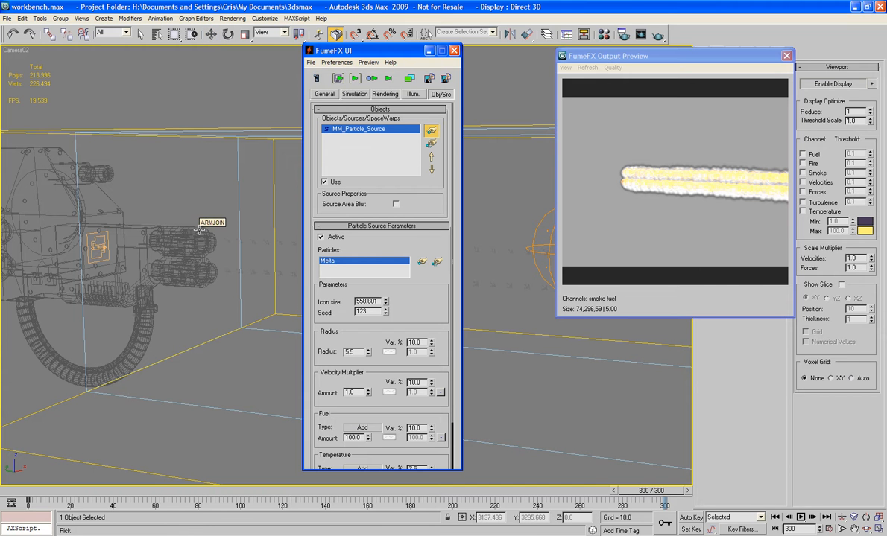
left_click(199, 230)
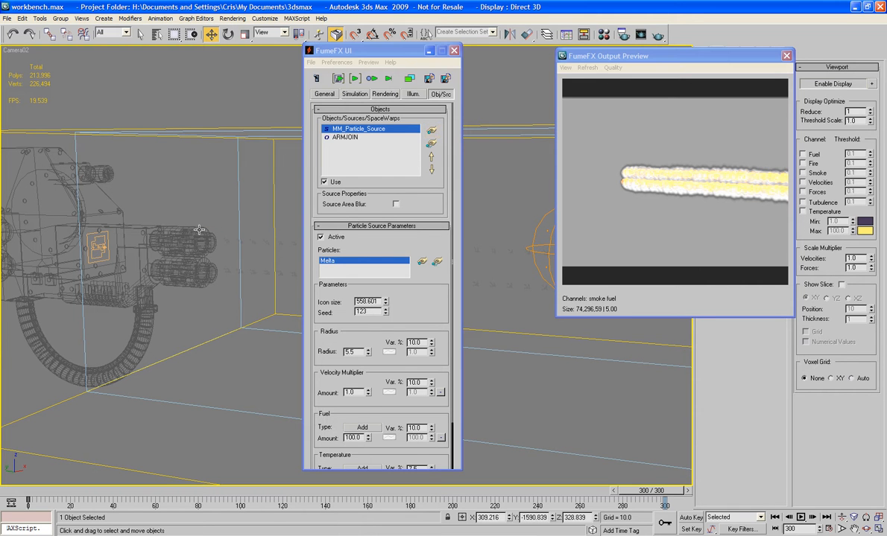
left_click(345, 138)
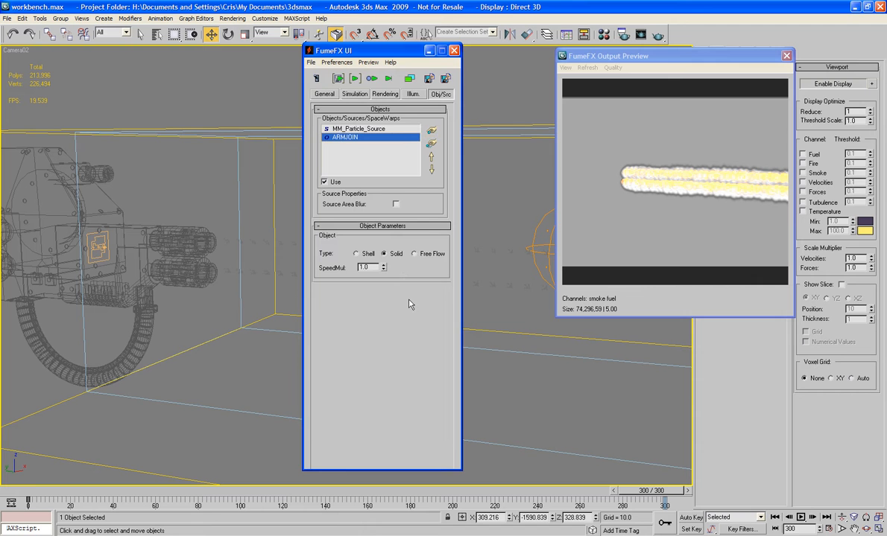
Step: Reselect the FumeFX container and reopen its settings, arranged side by side with the output preview
left_click(453, 51)
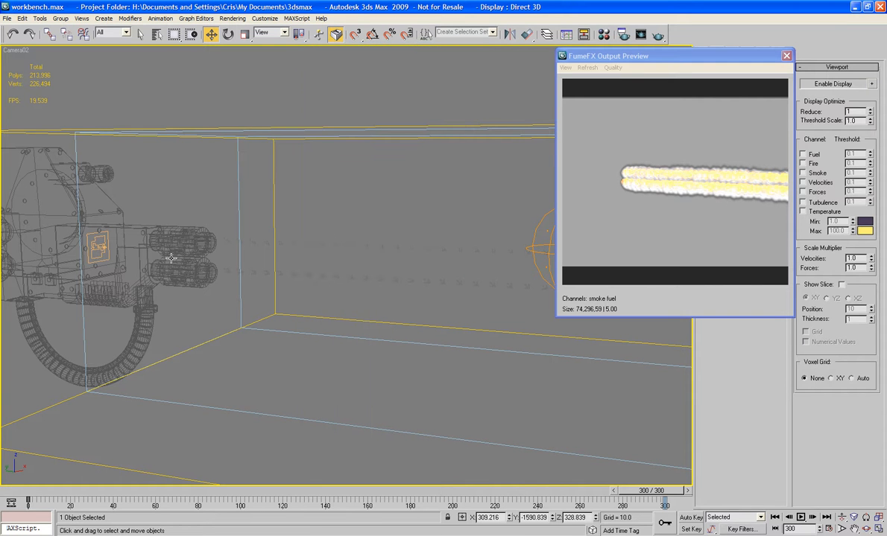
left_click_drag(657, 58, 413, 78)
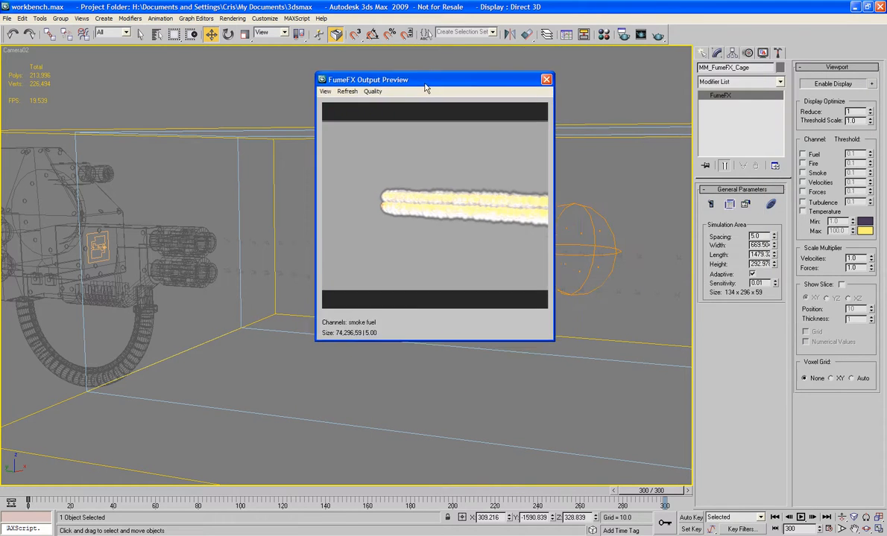
left_click(621, 158)
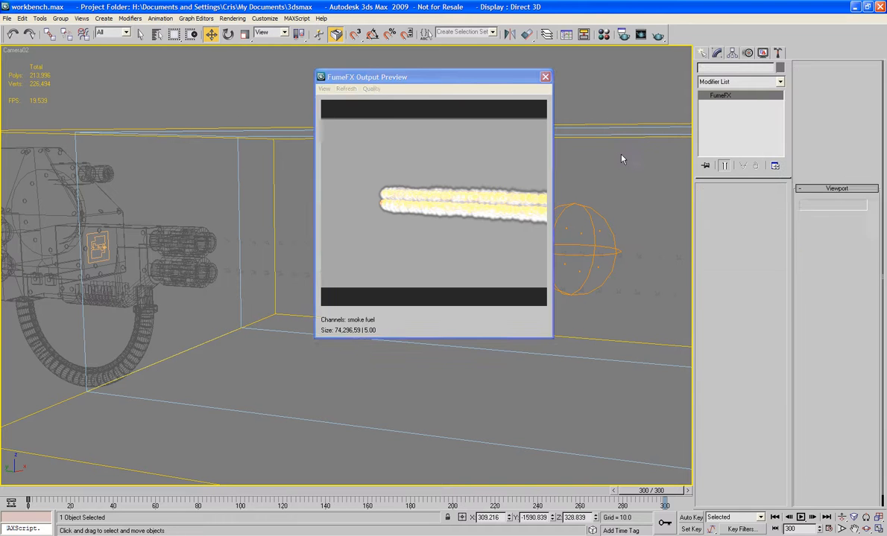
left_click(491, 155)
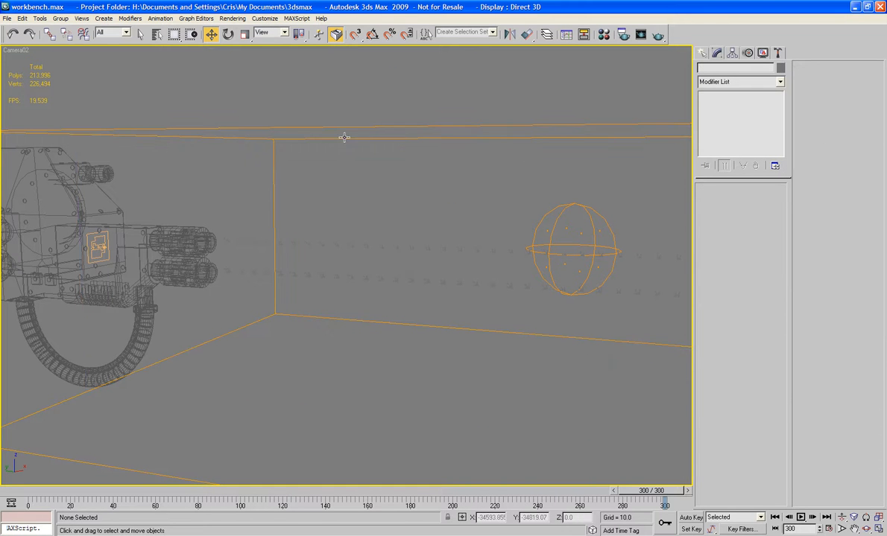
left_click(343, 137)
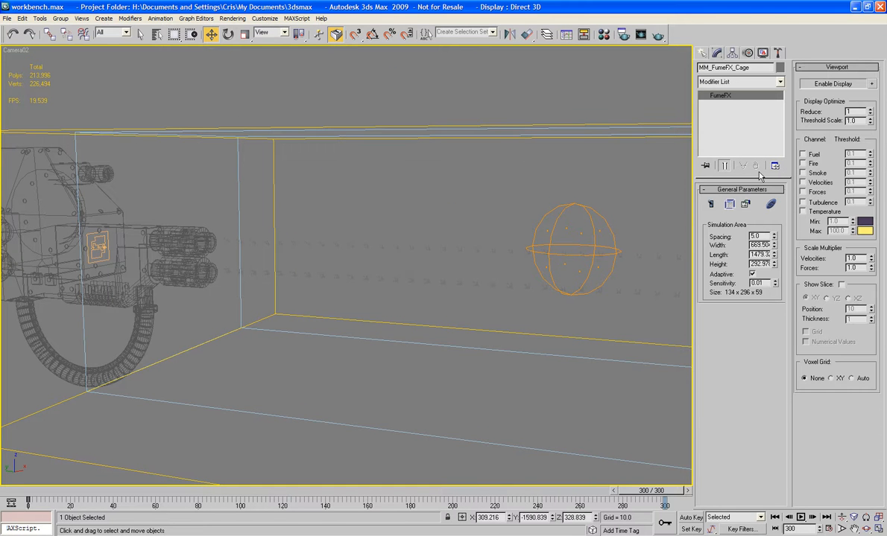
left_click(729, 205)
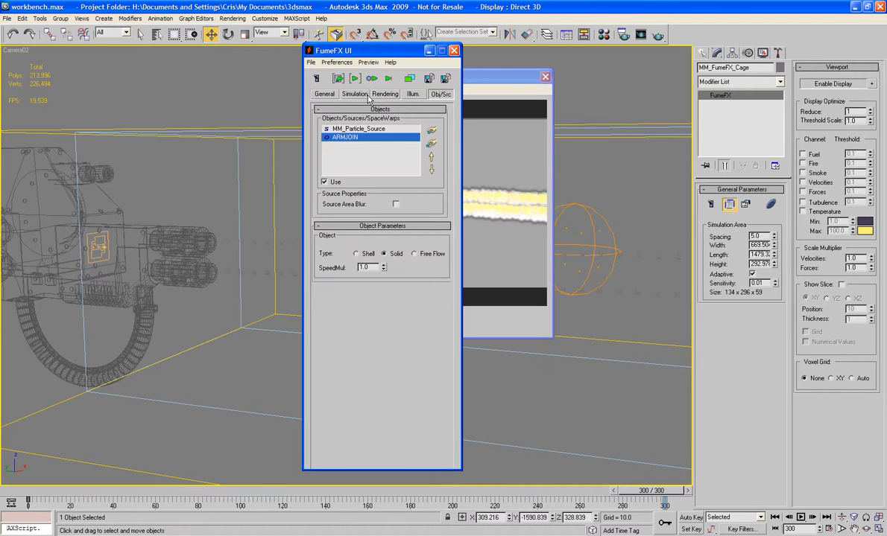
left_click_drag(357, 52, 188, 49)
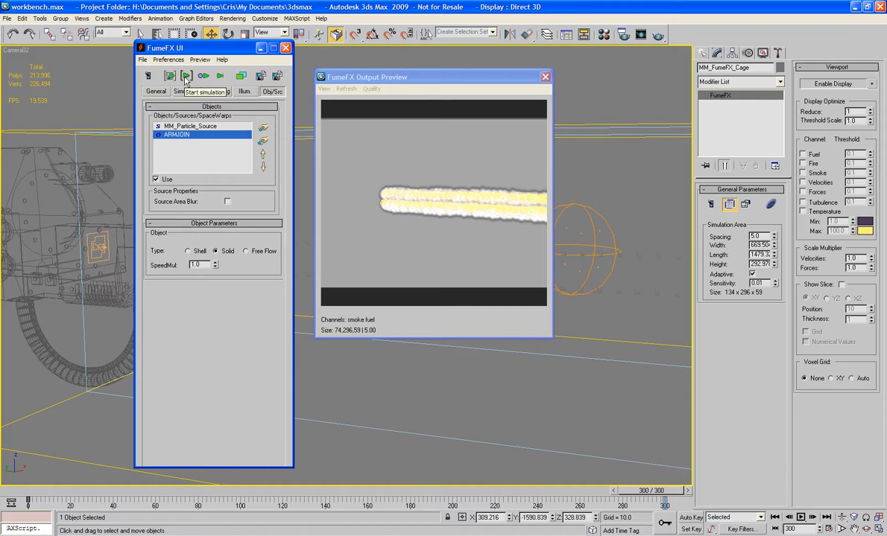
Step: Rerun the simulation with ARMJOIN included, review it between about frames 238 and 300, and close the output preview
left_click(185, 77)
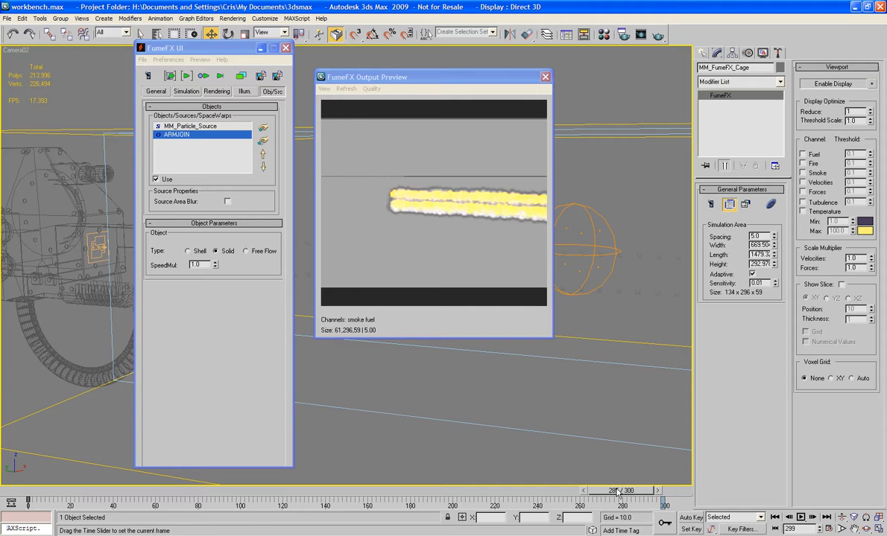
left_click_drag(654, 492, 525, 496)
key("w")
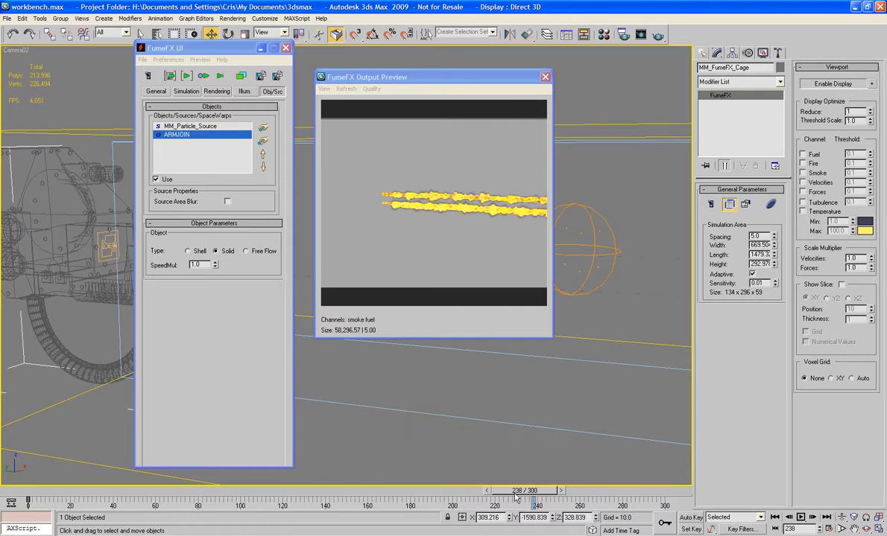
left_click_drag(514, 495, 667, 516)
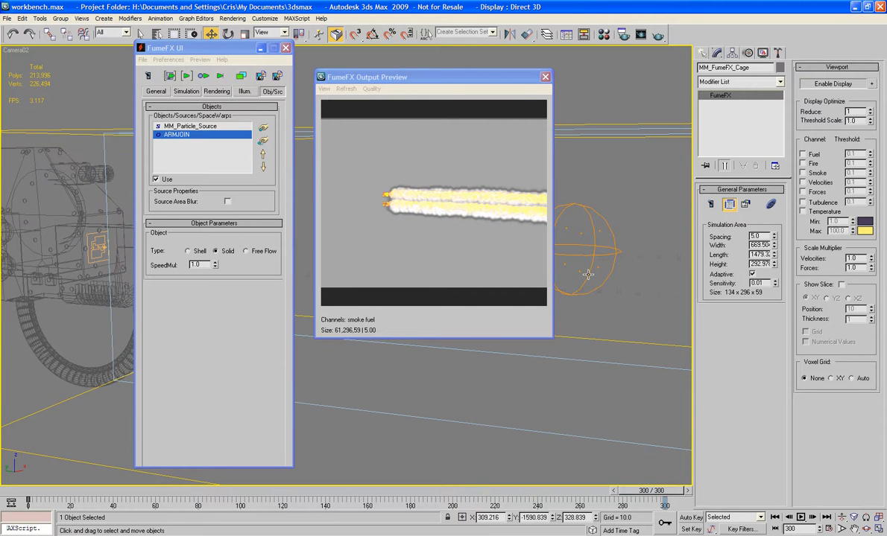
left_click(544, 77)
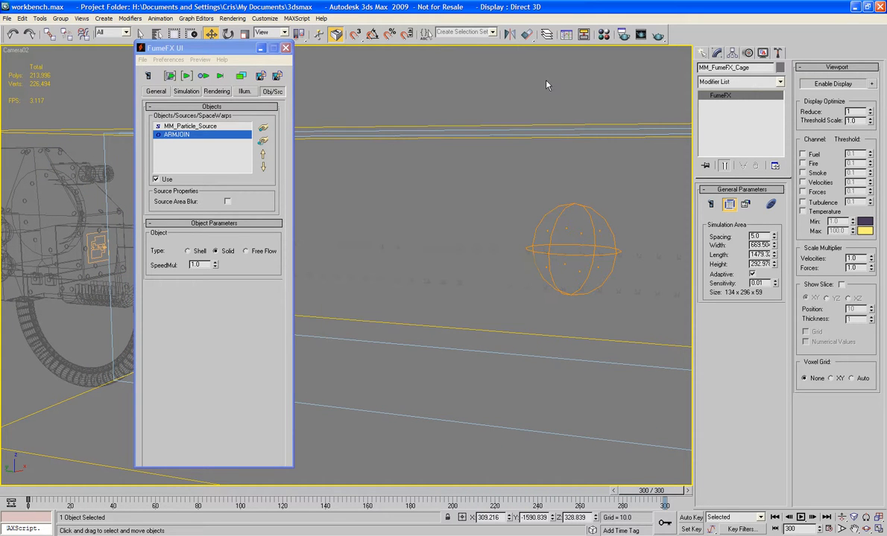
Step: Close the FumeFX settings, switch from the camera to a perspective view of the whole scene, and open the layer manager
left_click(286, 47)
left_click(311, 74)
key("z")
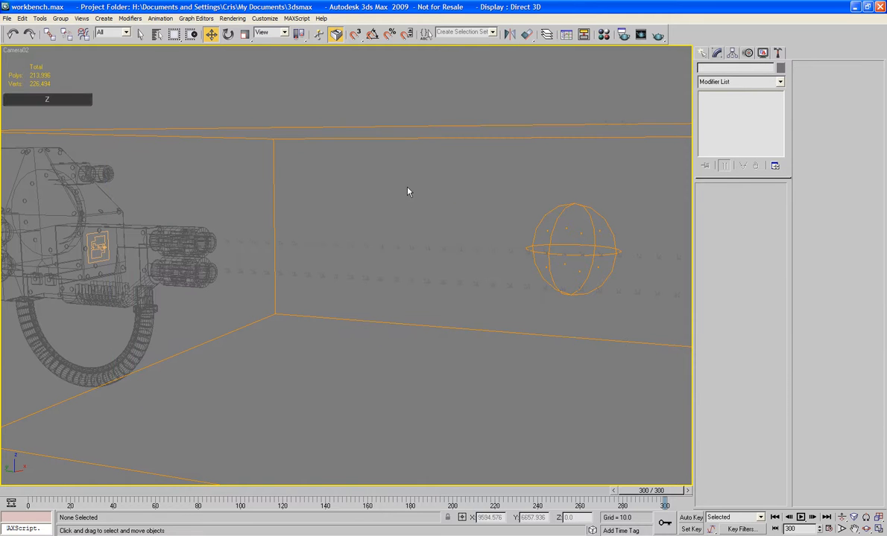
key("p")
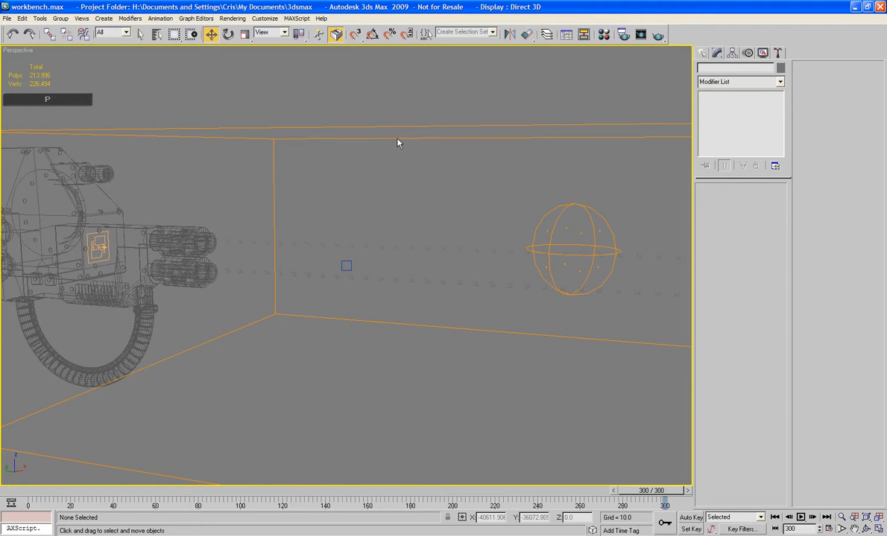
key("z")
middle_click_drag(417, 158, 350, 205, "alt")
scroll(483, 210, "up", 3)
middle_click_drag(483, 210, 325, 279)
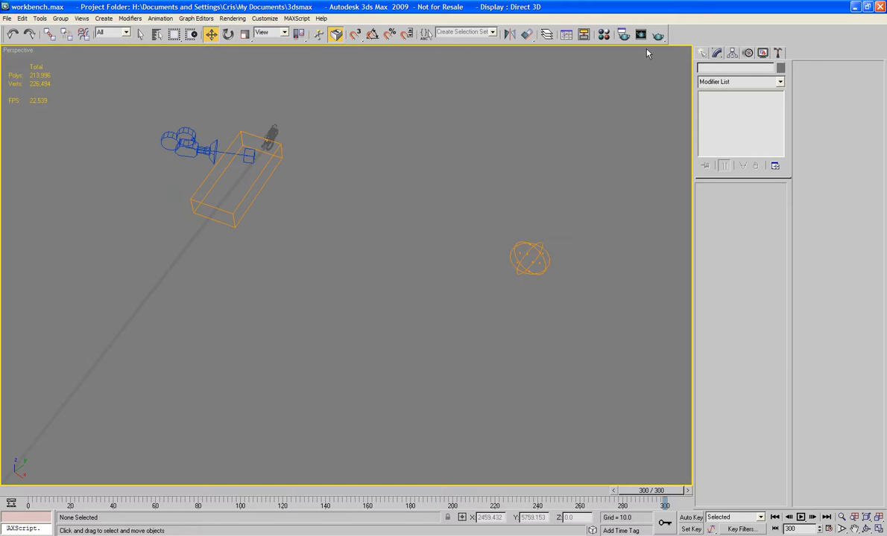
left_click(545, 37)
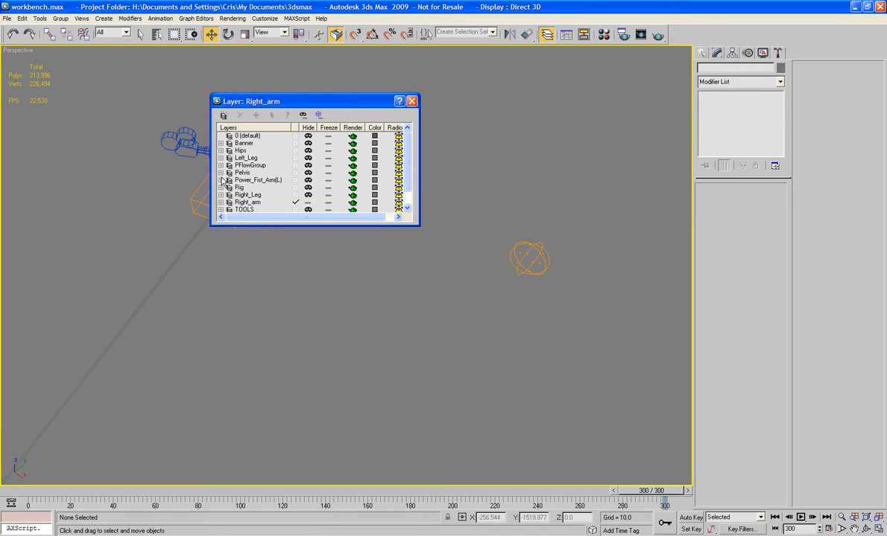
Step: Unhide the Power_Fist_Arm(L) layer, close the layer manager and show the arms shaded at frame 179
left_click(309, 180)
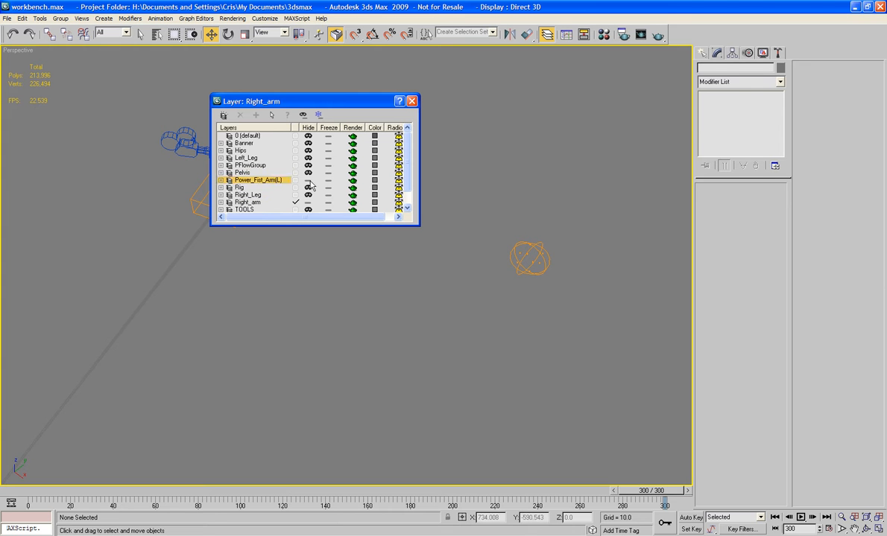
left_click(412, 101)
middle_click_drag(344, 417, 364, 334, "alt")
scroll(363, 333, "up", 8)
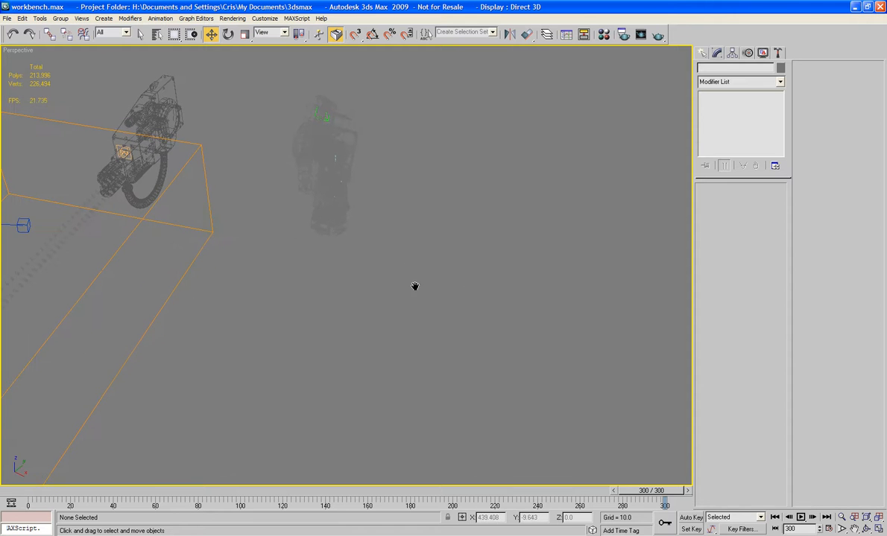
key("F3")
mouse_move(414, 287)
middle_mouse_down()
mouse_move(418, 307)
mouse_move(426, 291)
middle_mouse_up()
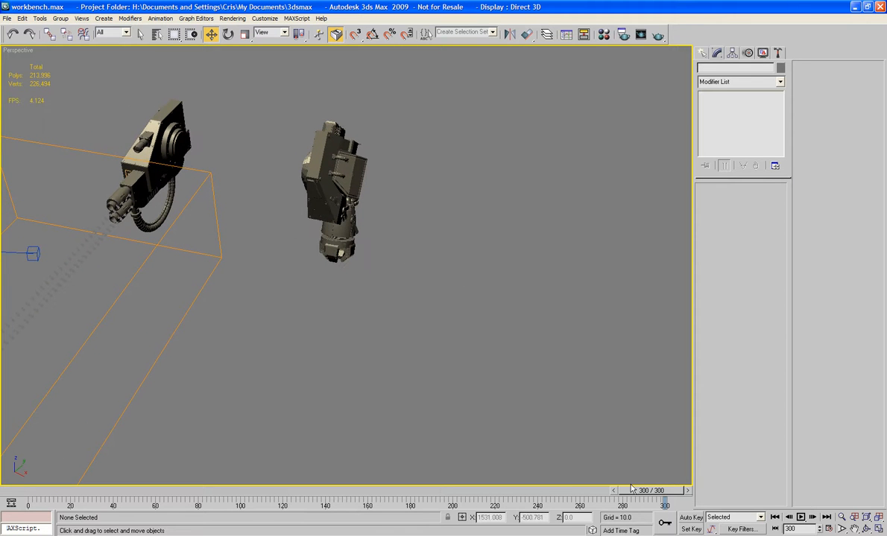
left_click_drag(632, 489, 406, 489)
key("w")
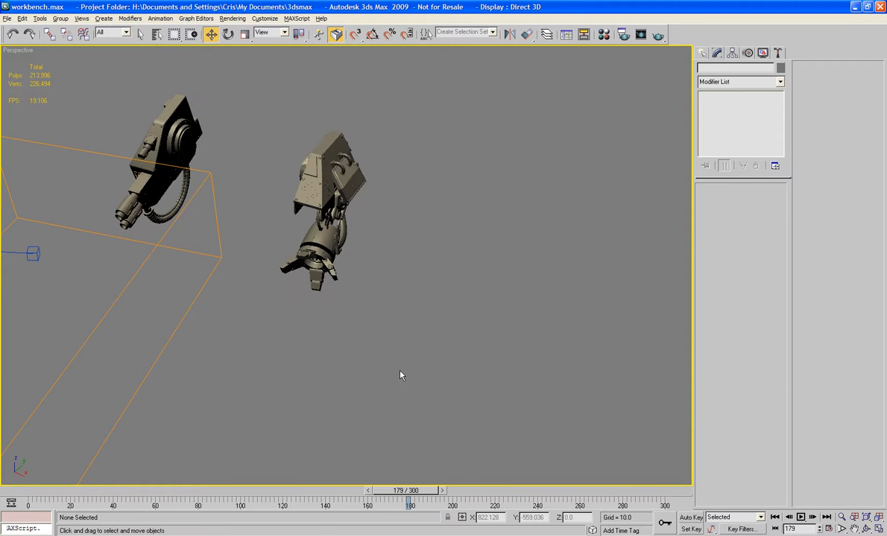
Step: Move the MM_Particle_Source helper from far out in the scene closer to the camera and the mech arms
middle_click_drag(400, 375, 406, 395, "alt")
key("z")
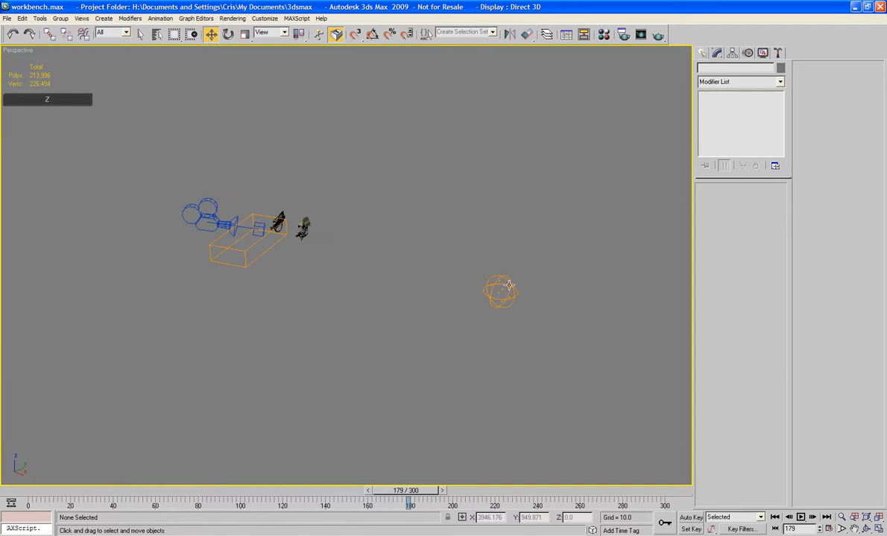
left_click_drag(518, 280, 303, 291)
key("z")
scroll(315, 288, "down", 3)
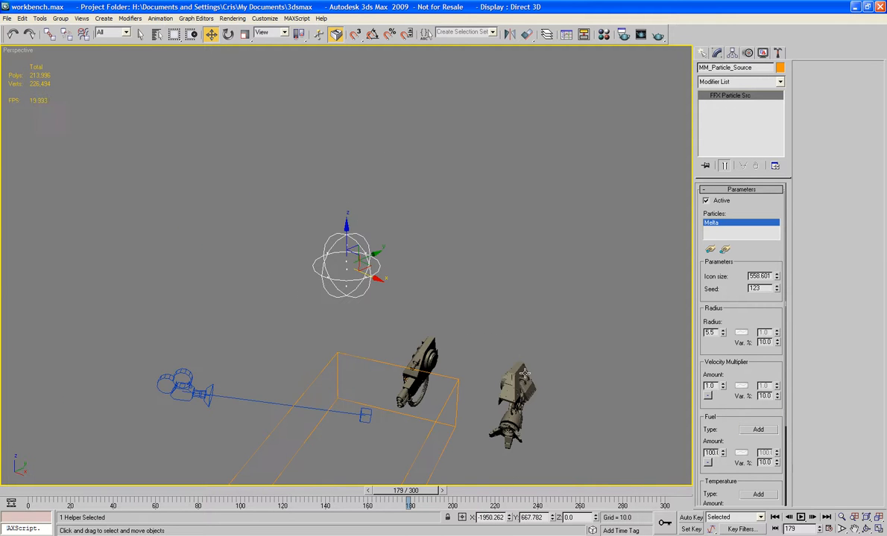
Step: Select the Power_Fist mesh and frame its muzzle head-on with edged faces displayed
middle_click_drag(551, 365, 485, 389)
scroll(478, 244, "up", 3)
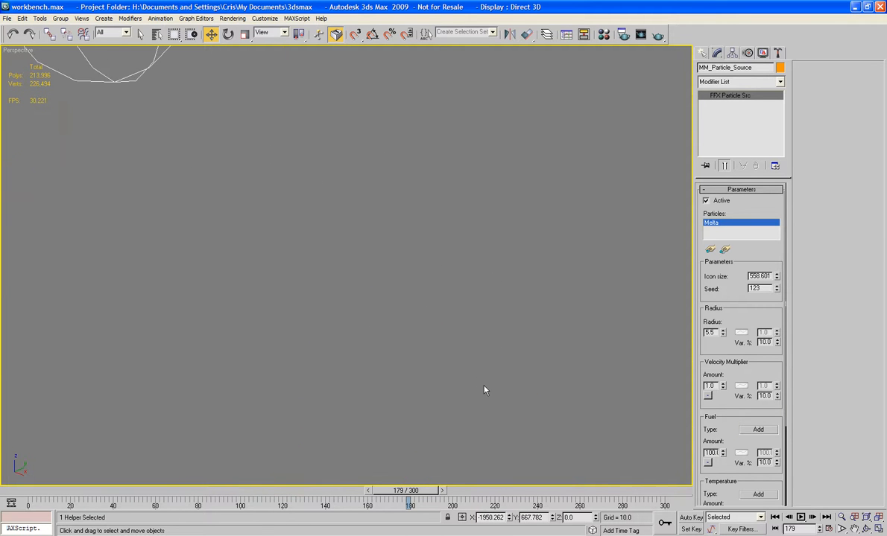
scroll(485, 388, "down", 3)
left_click(397, 264)
key("z")
middle_click_drag(417, 313, 461, 328, "alt")
scroll(448, 275, "up", 3)
key("F4")
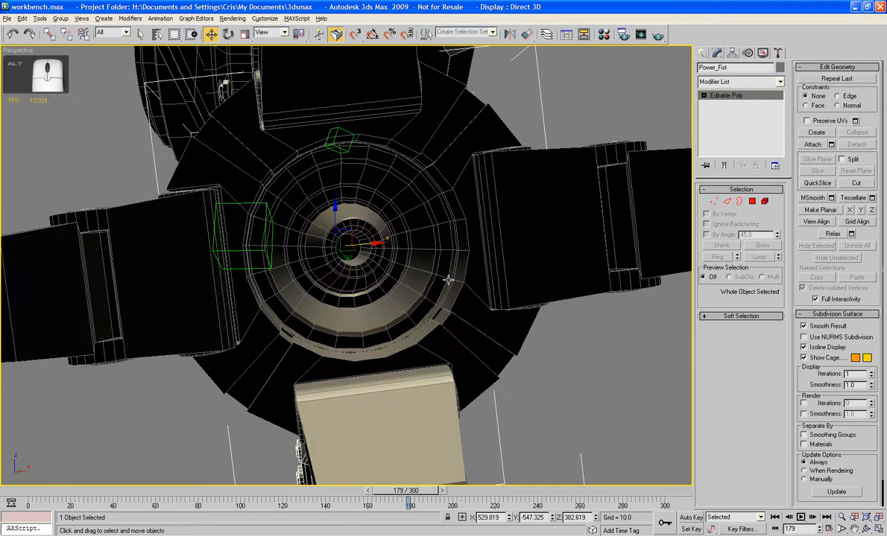
key("7")
Step: Switch object creation to particle systems and start a PF Source with AutoGrid enabled
left_click(702, 55)
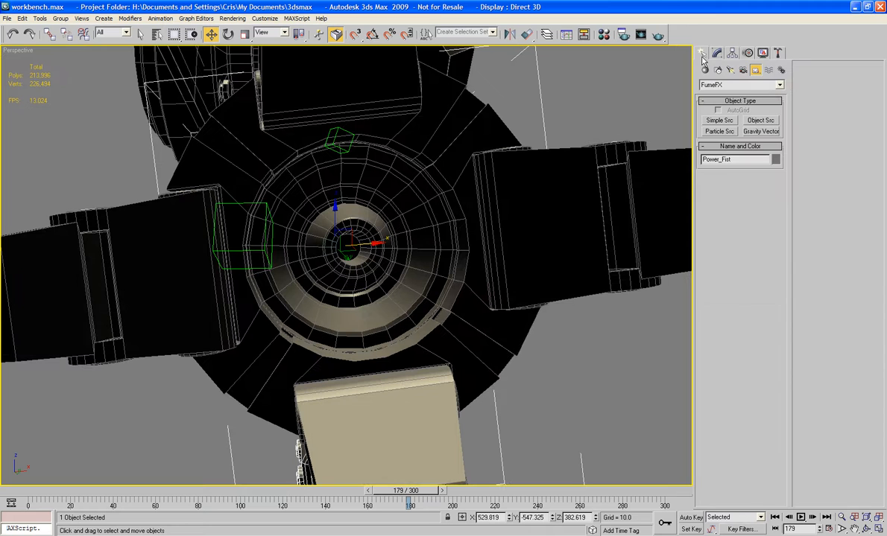
left_click(705, 70)
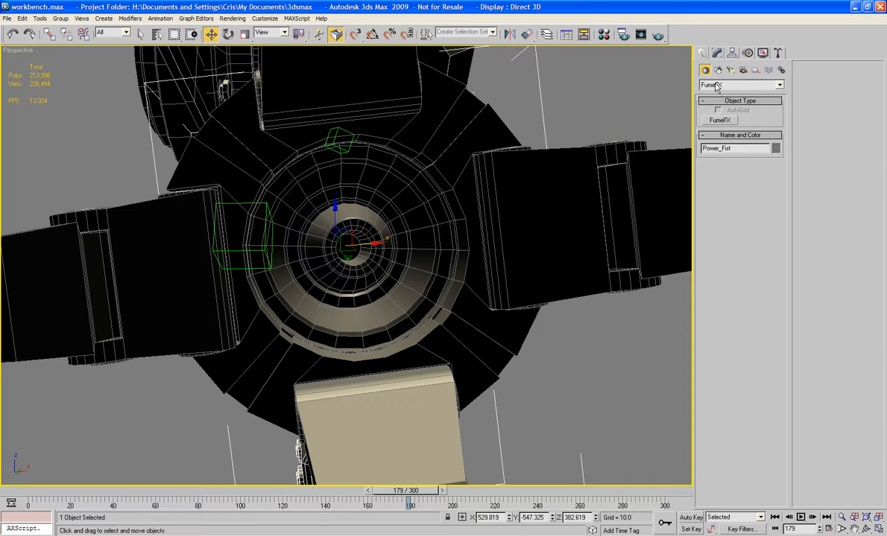
left_click(716, 87)
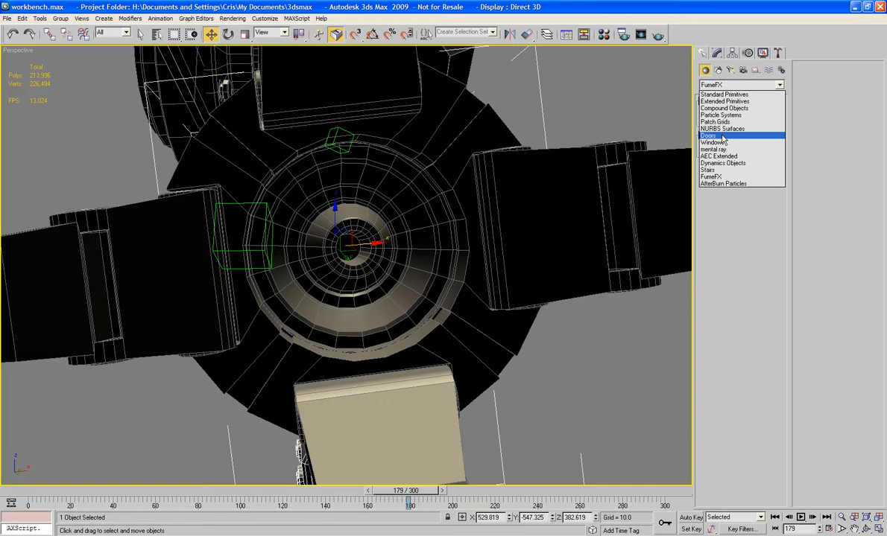
left_click(722, 115)
left_click(722, 121)
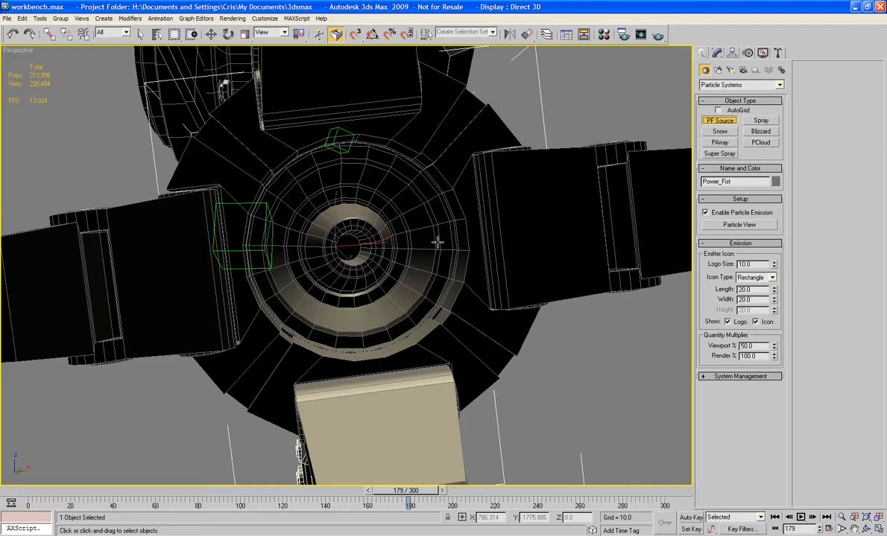
left_click(717, 110)
Step: Draw the PF Source inside the Power_Fist muzzle and centre it there using the Local coordinate system
left_click_drag(344, 244, 429, 313)
key("w")
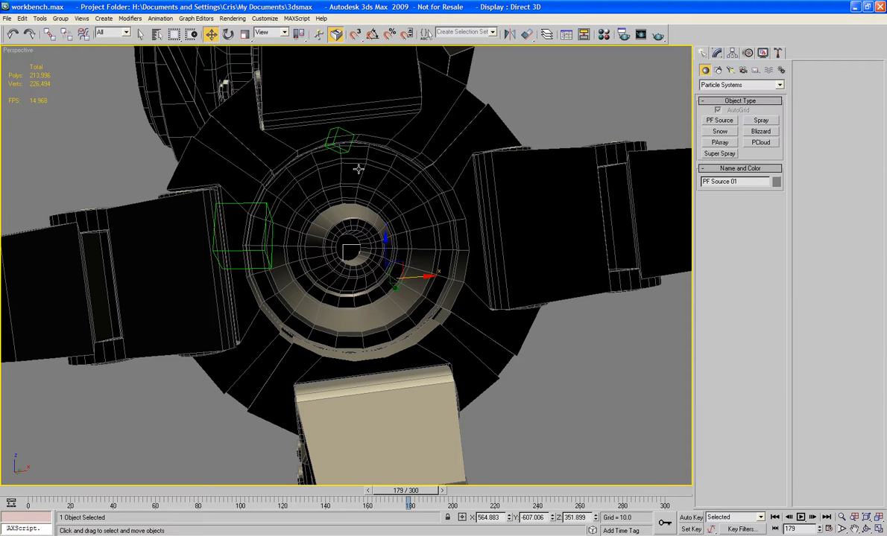
left_click(274, 32)
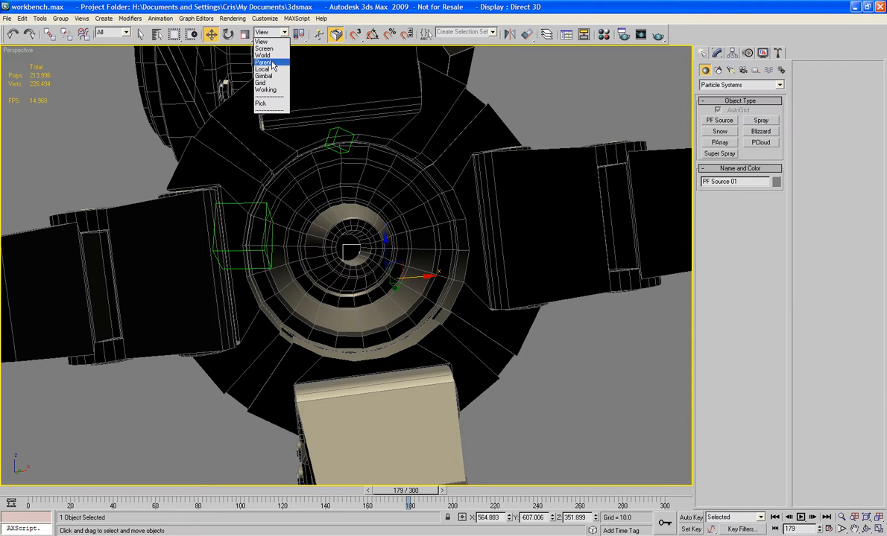
left_click(263, 68)
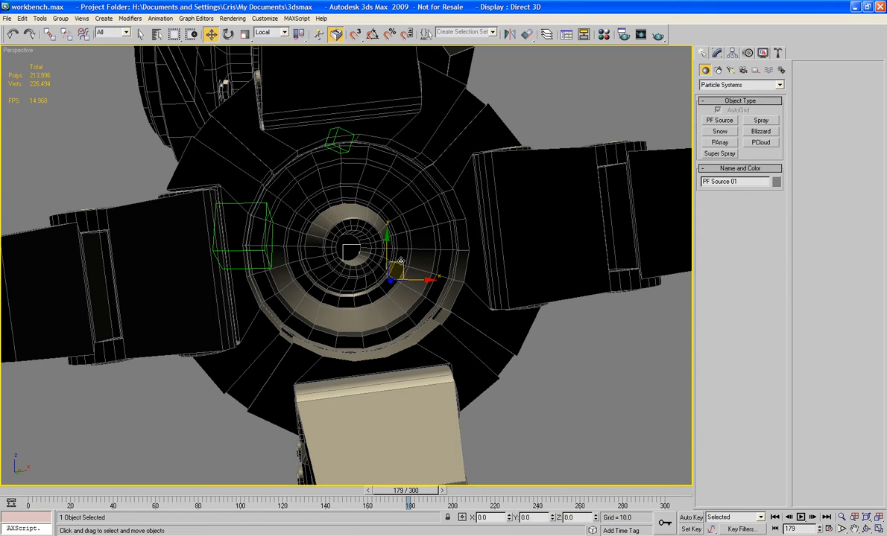
left_click_drag(398, 257, 360, 227)
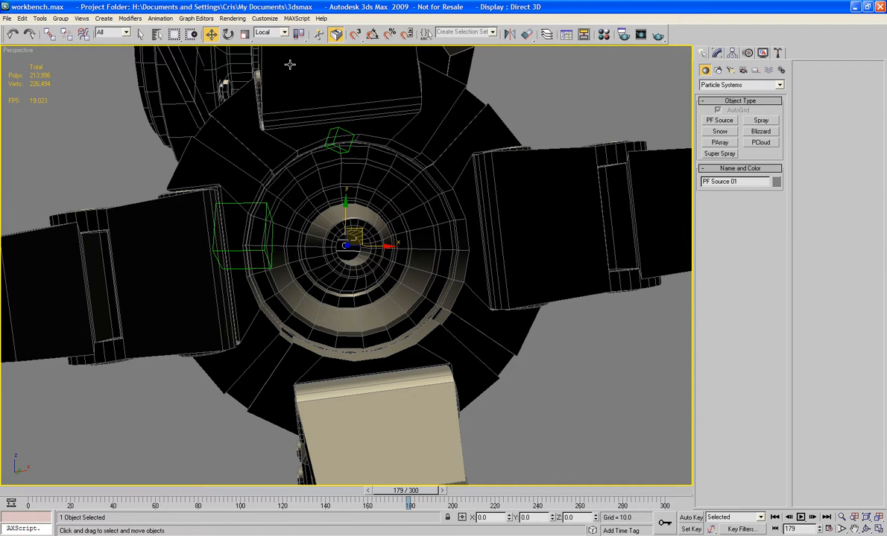
Step: Rotate the PF Source 180 degrees about its local X axis with angle snap, and save the scene
left_click(228, 34)
middle_click_drag(380, 162, 382, 165, "alt")
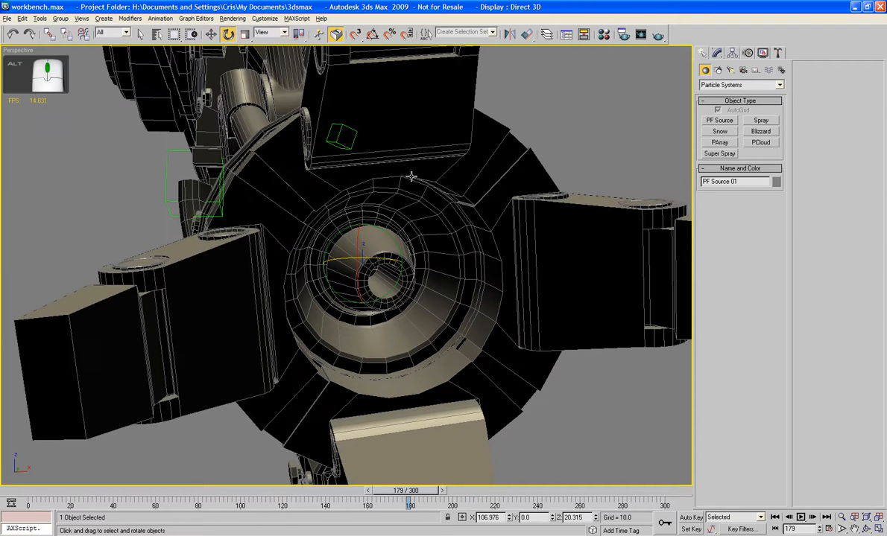
left_click(268, 32)
left_click(253, 74)
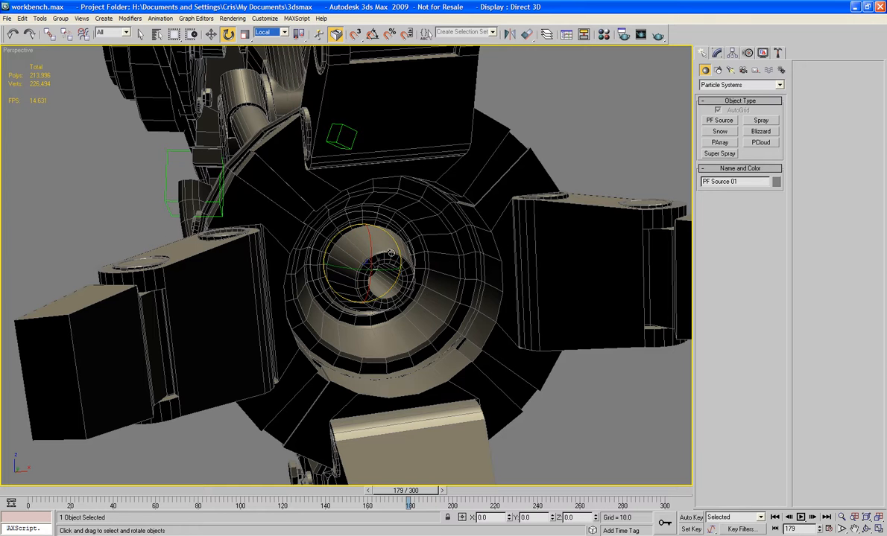
key("a")
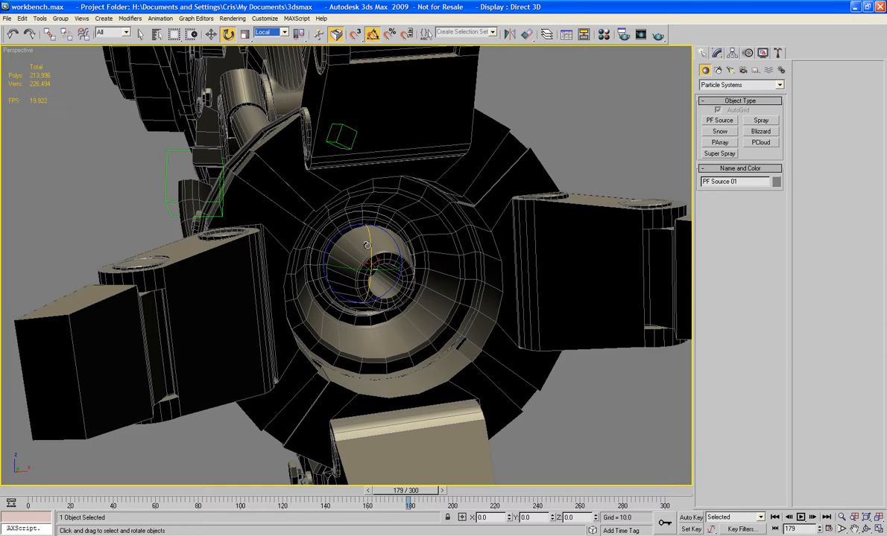
left_click_drag(361, 245, 391, 346)
key("ctrl+z")
key("ctrl+s")
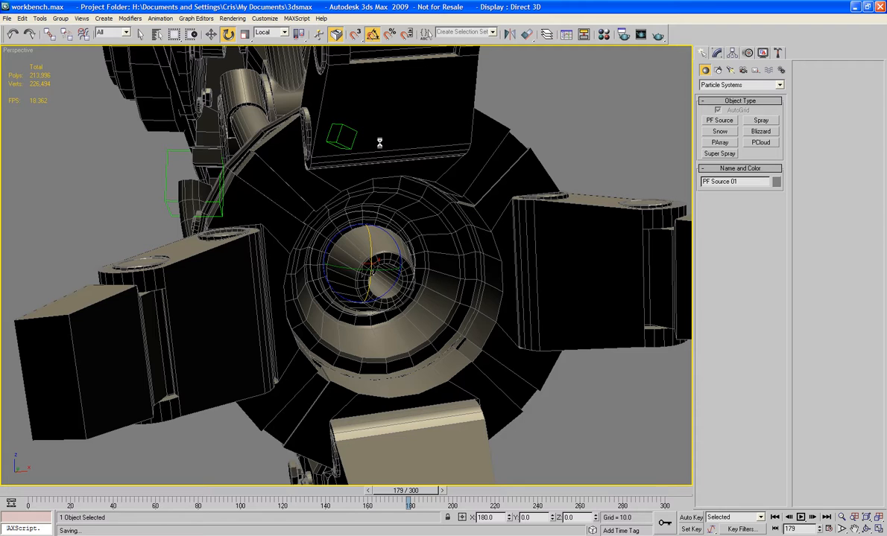
Step: In Particle View, rename the new PF Source as Burna and its event as Dead Burny
key("6")
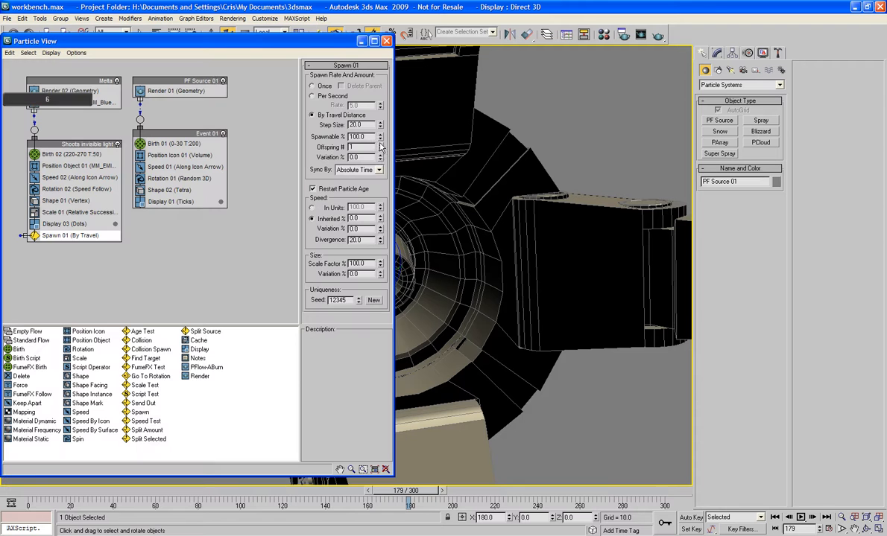
right_click(191, 89)
left_click(209, 161)
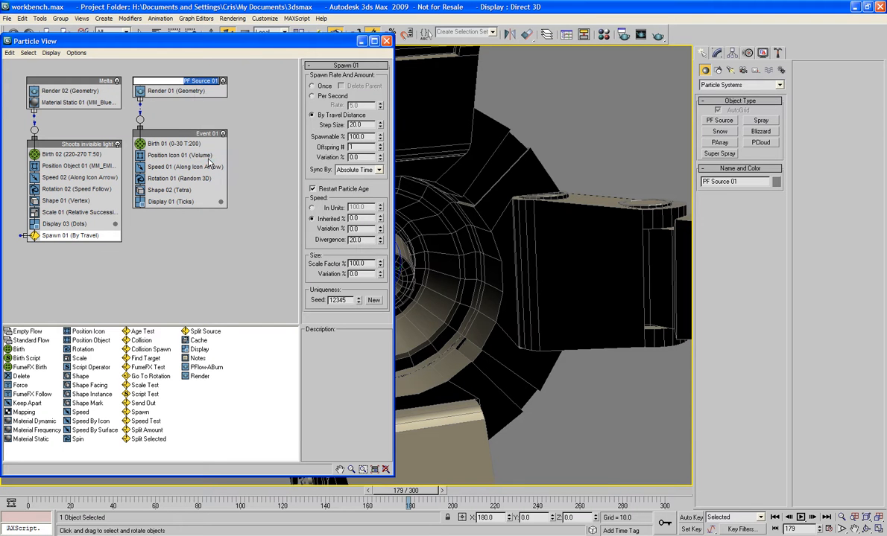
type("Burna")
left_click_drag(191, 136, 196, 144)
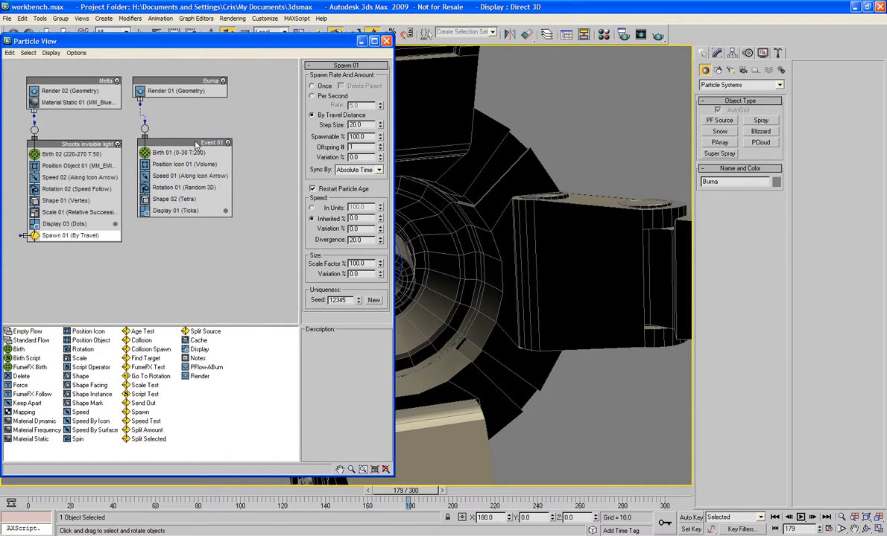
right_click(195, 143)
left_click(214, 219)
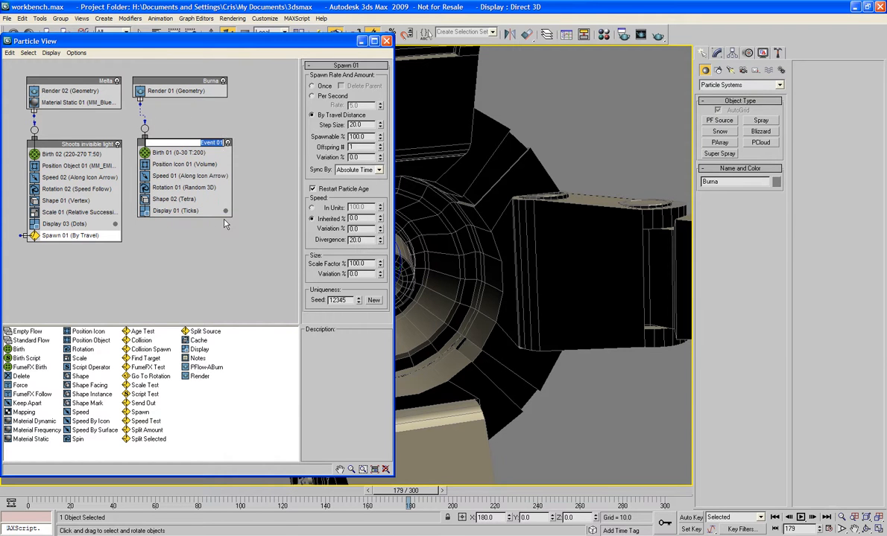
type("Dead Burny")
key("Return")
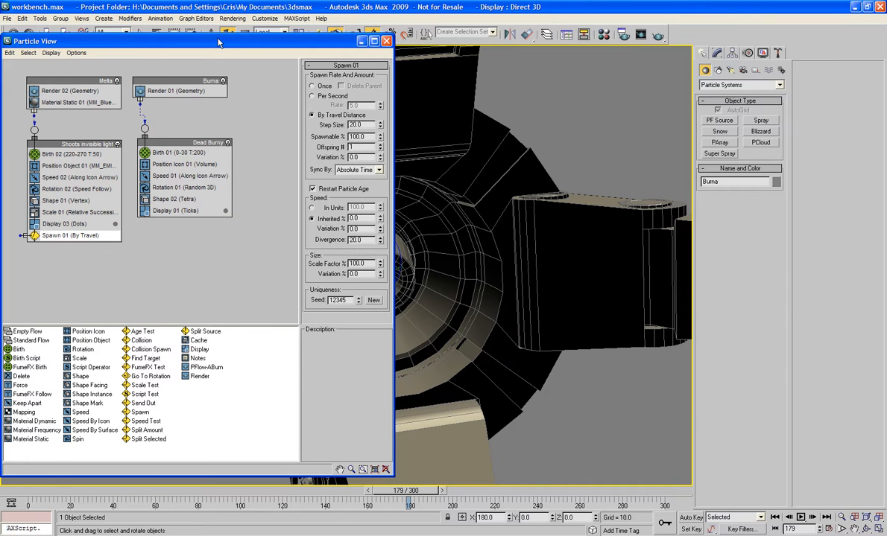
Step: Place Particle View beside the camera view and check the emitter against the moving power fist around frame 167
left_click_drag(218, 42, 743, 57)
middle_click_drag(387, 134, 274, 133, "alt")
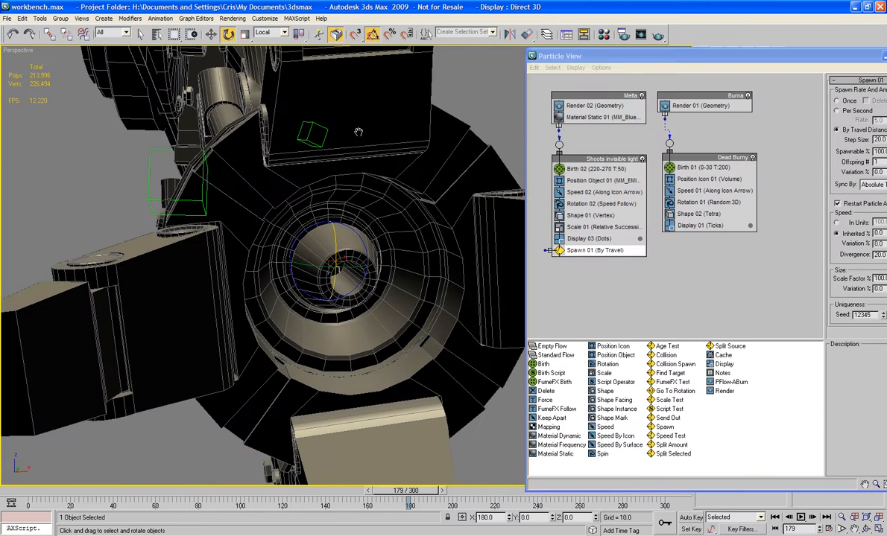
key("c")
double_click(402, 198)
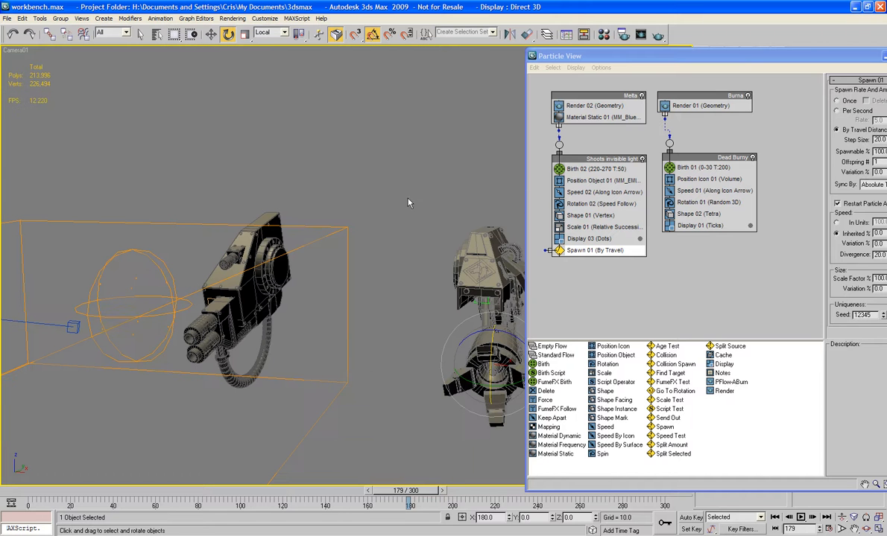
left_click_drag(425, 503, 390, 491)
key("e")
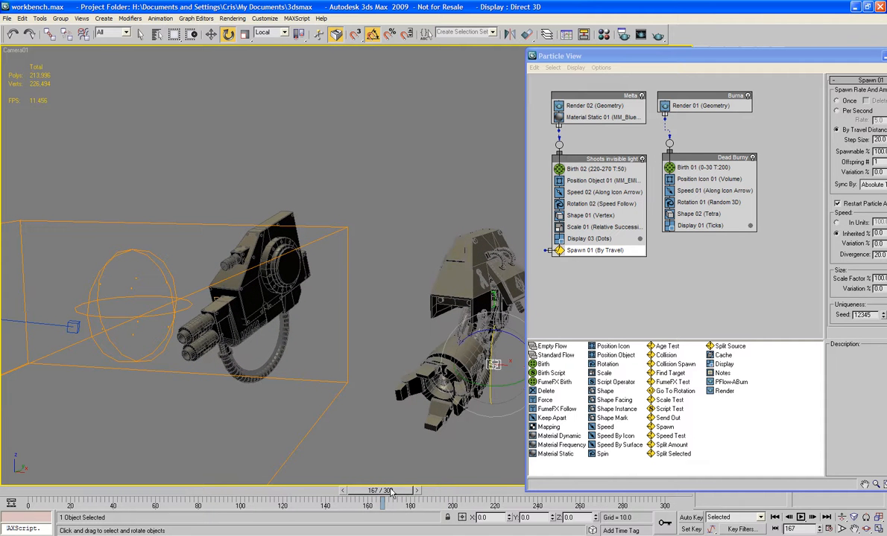
Step: Undo the last edits, delete the Burna PF Source and reverse the camera view change
key("ctrl+z")
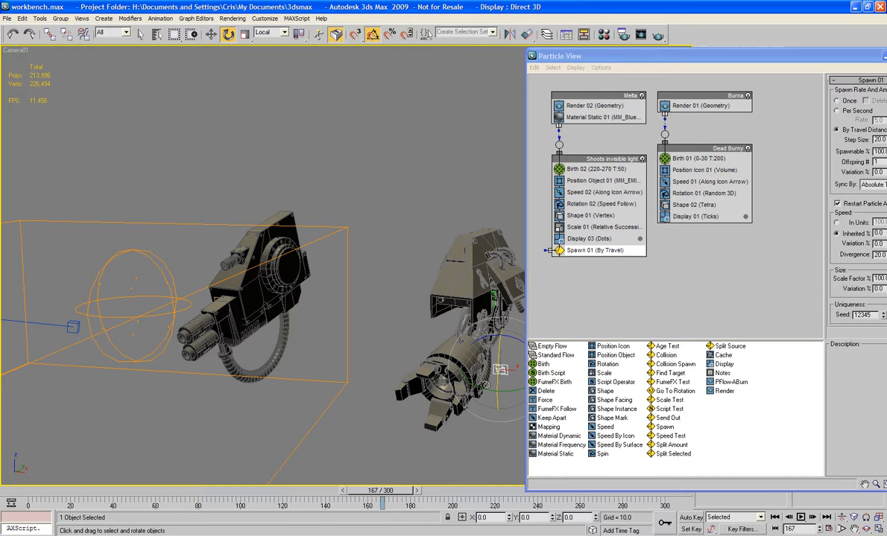
key("Delete")
middle_click_drag(395, 372, 348, 296, "alt")
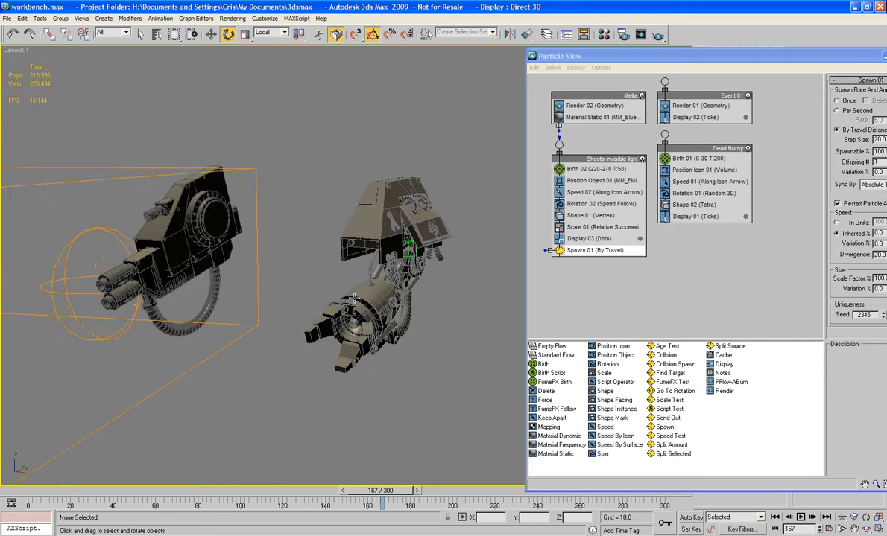
key("ctrl+z")
Step: Frame the Power_Fist mesh in perspective and delete the leftover Event 01 and Dead Burny events from Particle View
left_click(460, 356)
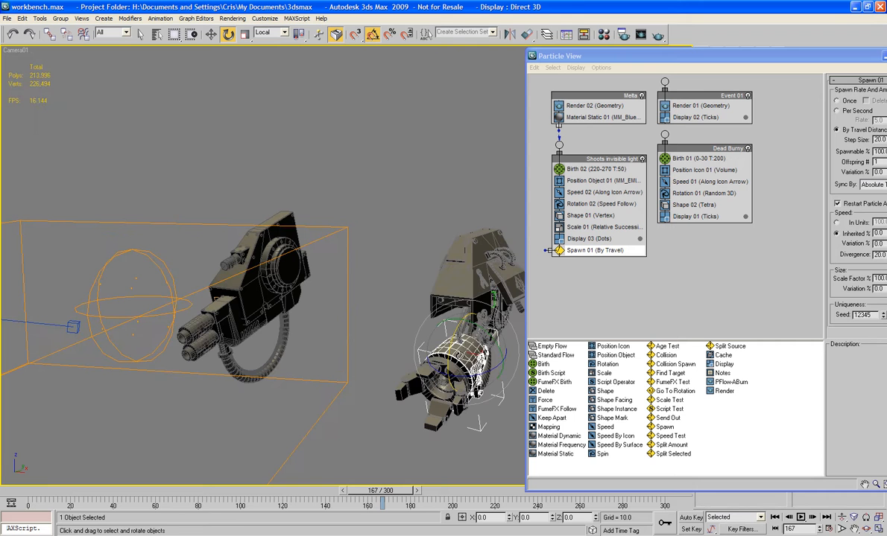
key("p")
key("z")
middle_click_drag(403, 361, 344, 316, "alt")
left_click_drag(788, 271, 656, 85)
key("Delete")
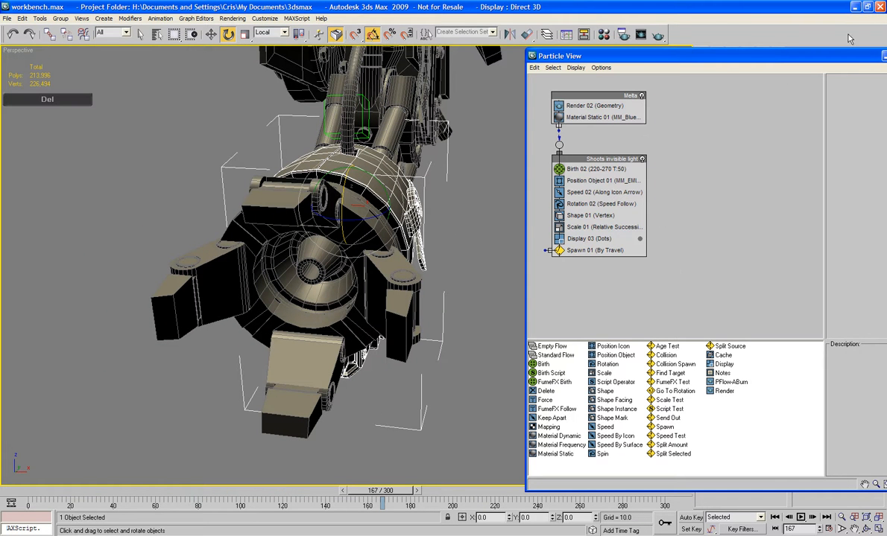
Step: Minimise Particle View and draw a new AutoGrid PF Source about 17 by 19 units at the Power_Fist muzzle's centre
left_click(883, 55)
middle_click_drag(447, 216, 497, 222, "alt")
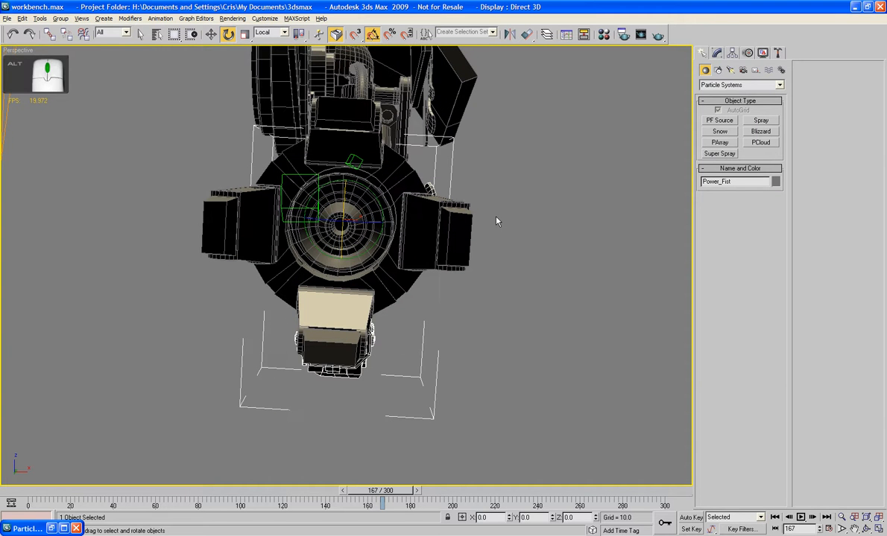
left_click(719, 121)
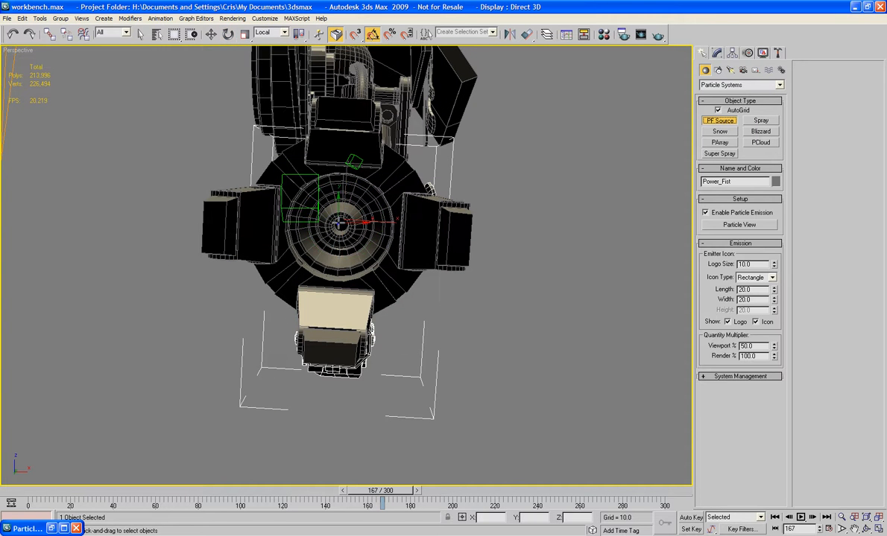
left_click_drag(339, 223, 352, 239)
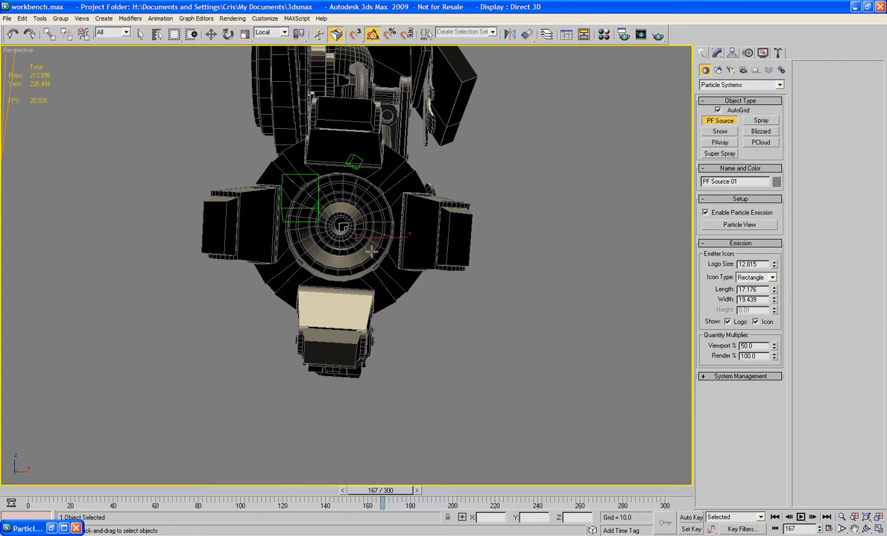
Step: Move the new PF Source onto the centre of the power fist's muzzle
key("e")
key("w")
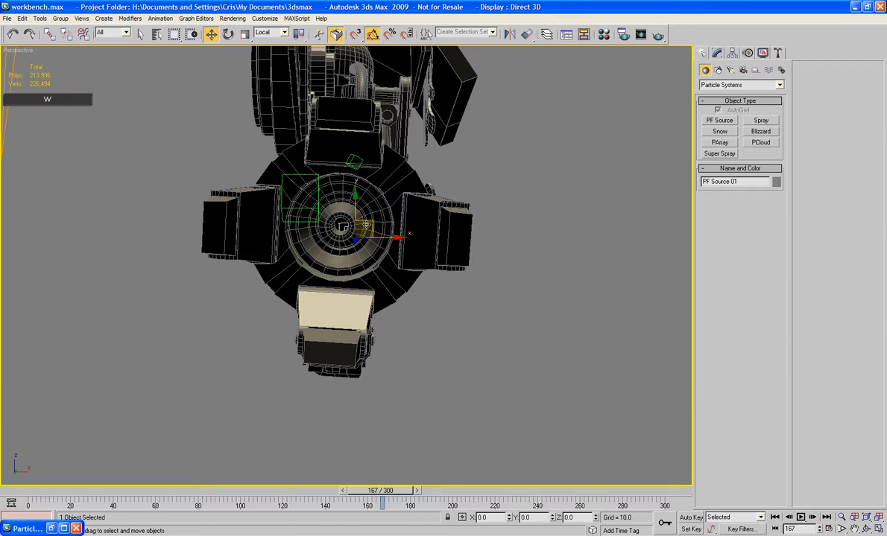
mouse_move(368, 225)
left_mouse_down()
mouse_move(355, 207)
mouse_move(374, 225)
left_mouse_up()
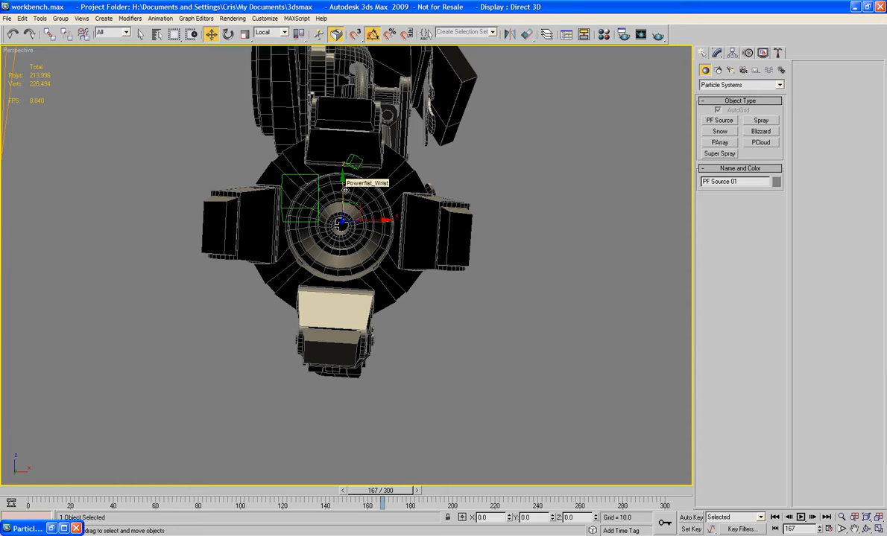
left_click_drag(345, 191, 346, 191)
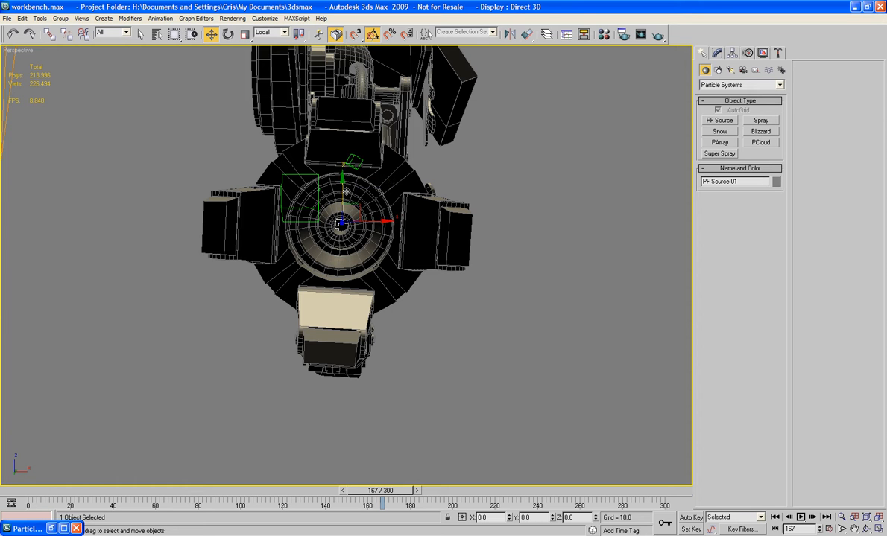
key("z")
mouse_move(346, 176)
middle_mouse_down("alt")
mouse_move(362, 232)
mouse_move(356, 190)
middle_mouse_up("alt")
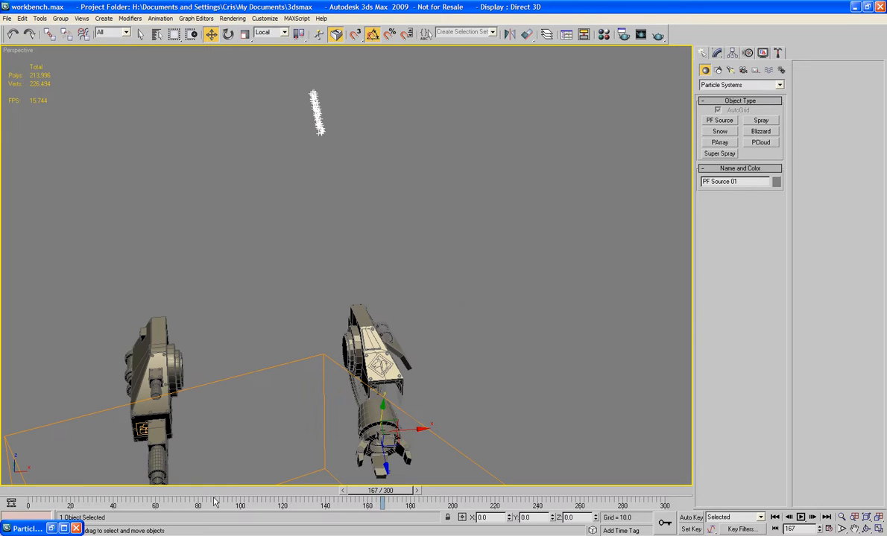
Step: Check the emitter at frame 11 and delete the misplaced PF Source
left_click(66, 491)
key("z")
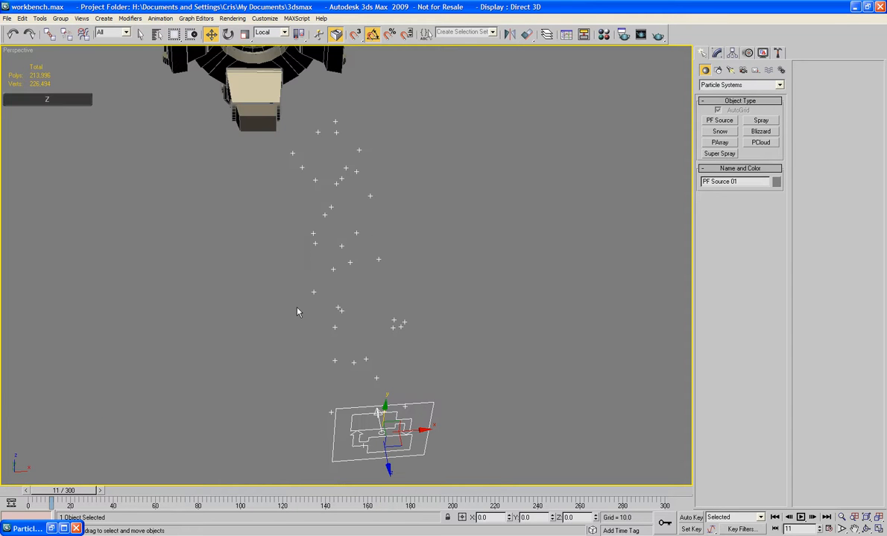
middle_click_drag(297, 308, 320, 392)
scroll(320, 392, "down", 5)
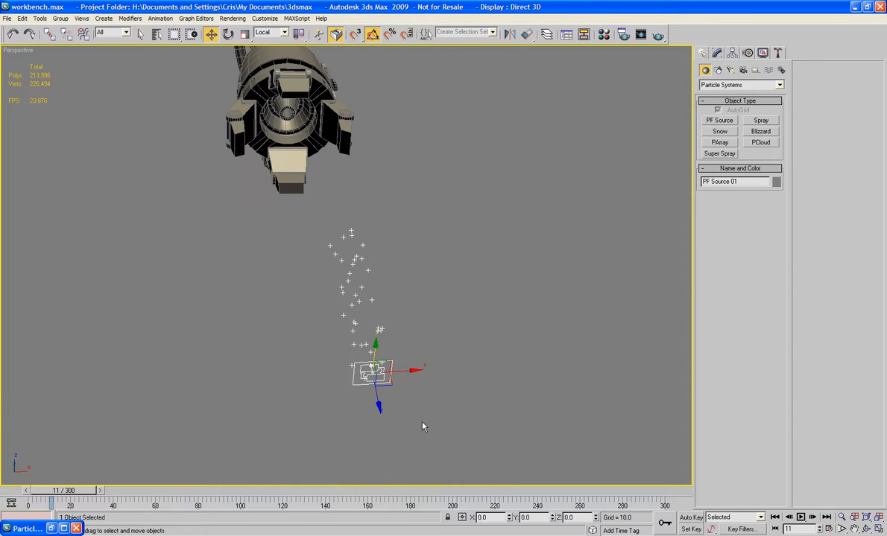
key("Delete")
Step: Frame the Powerfist_Wrist mesh and draw a new AutoGrid PF Source about 12 by 14 units at the muzzle's centre
middle_click_drag(386, 228, 382, 203, "alt")
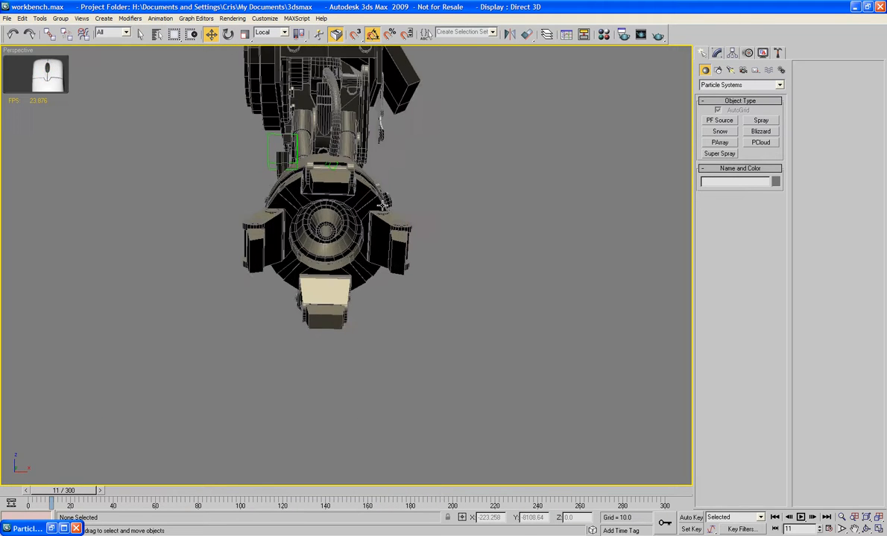
scroll(382, 204, "up", 2)
left_click(291, 197)
key("z")
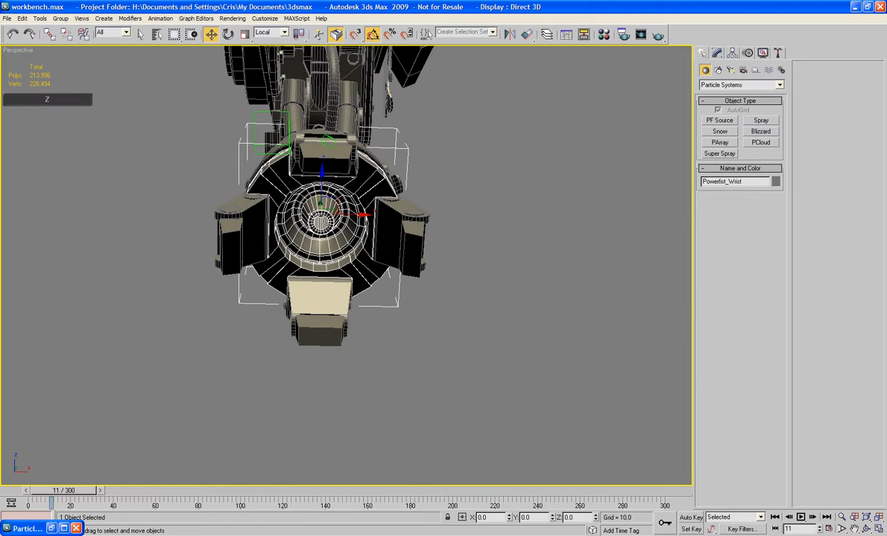
left_click(719, 120)
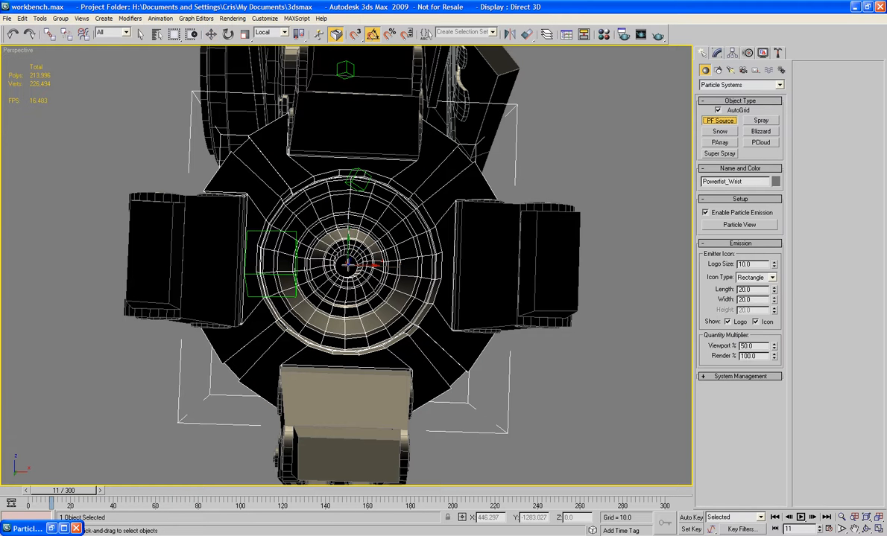
left_click_drag(347, 263, 379, 295)
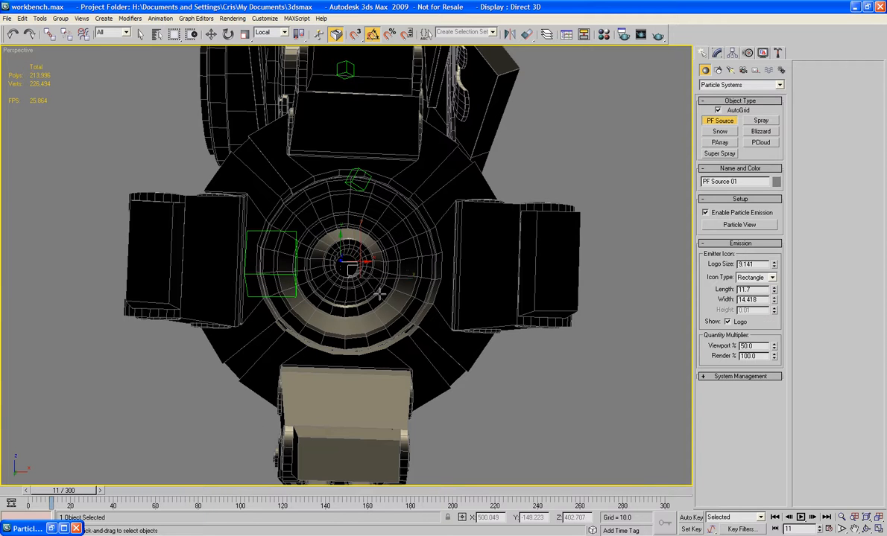
Step: Position the PF Source in the muzzle nozzle's opening and rotate it 180° about its local X axis so it emits outward
key("w")
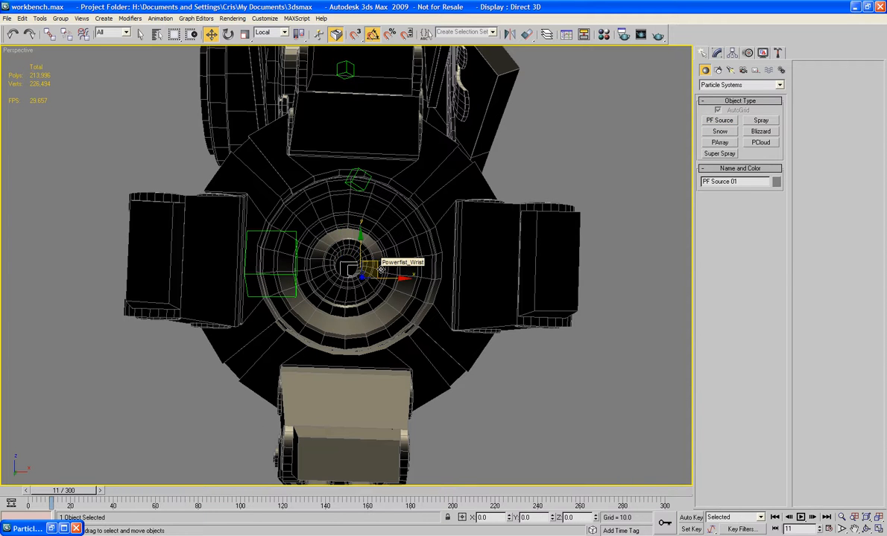
left_click_drag(380, 270, 367, 258)
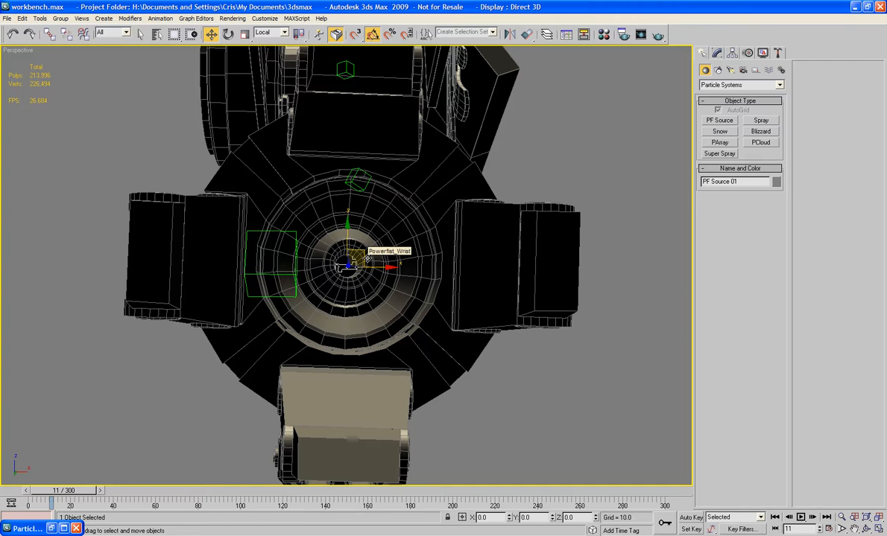
scroll(369, 258, "up", 3)
middle_click_drag(368, 258, 393, 317, "alt")
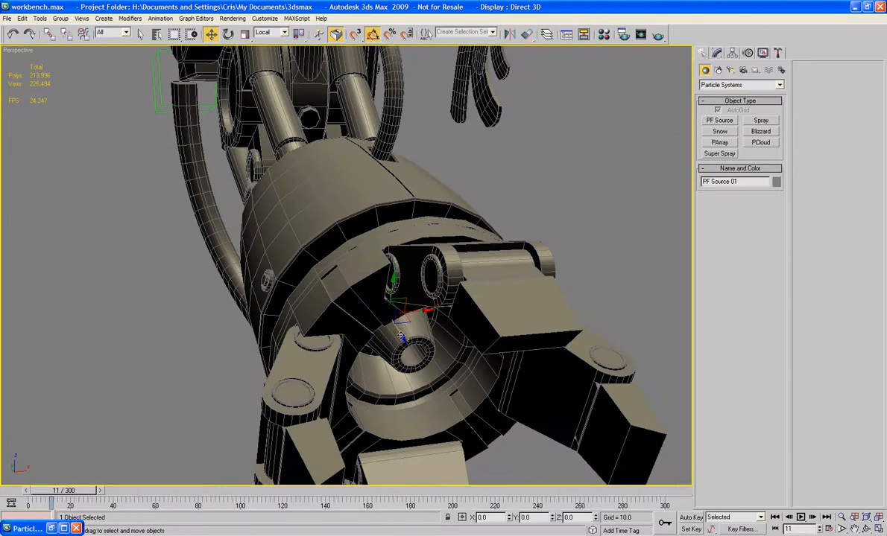
left_click_drag(401, 336, 434, 377)
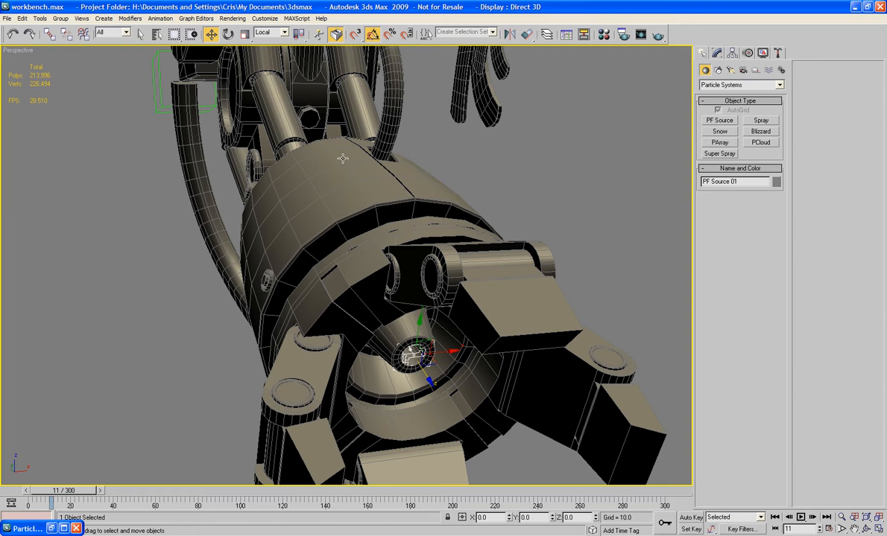
left_click(228, 34)
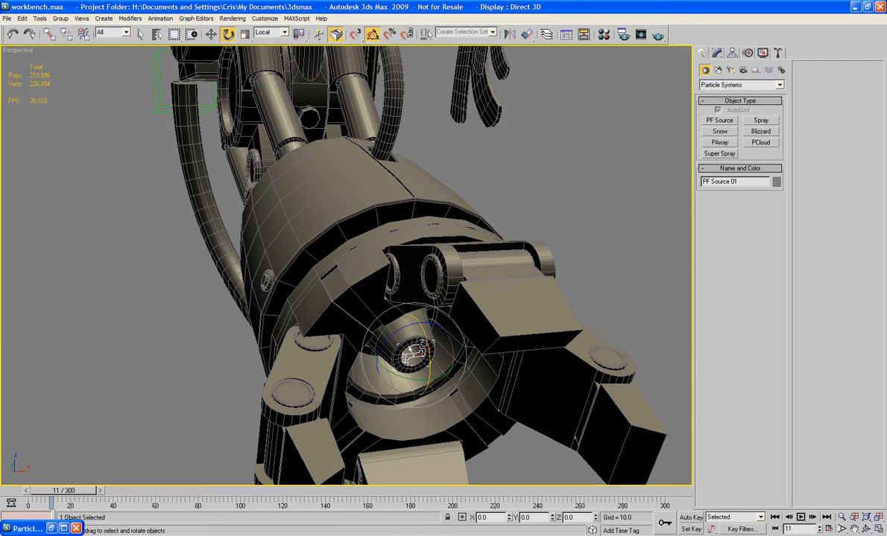
left_click_drag(427, 337, 440, 433)
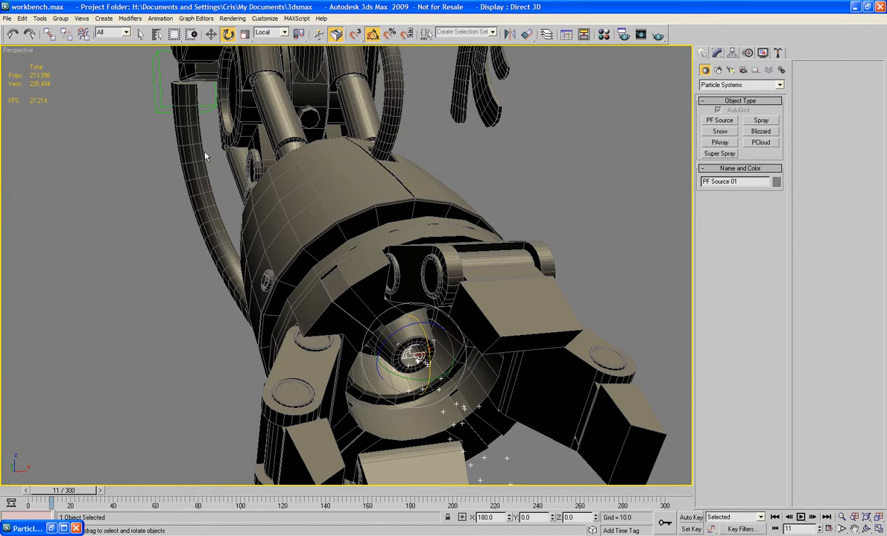
Step: Link the PF Source to the power fist's wrist mesh and clear the selection
left_click(51, 33)
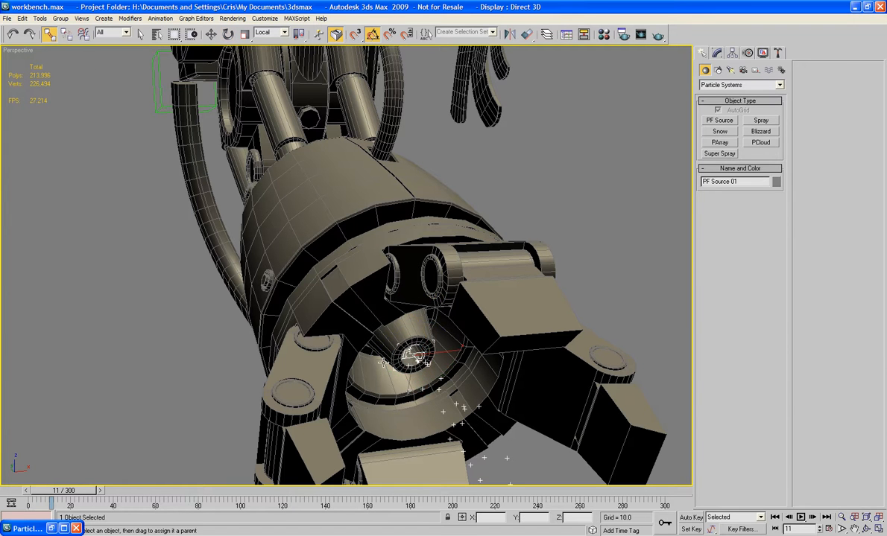
mouse_move(394, 336)
left_mouse_down()
mouse_move(324, 281)
mouse_move(397, 328)
left_mouse_up()
left_click(596, 196)
scroll(506, 208, "down", 5)
middle_click_drag(506, 209, 473, 184)
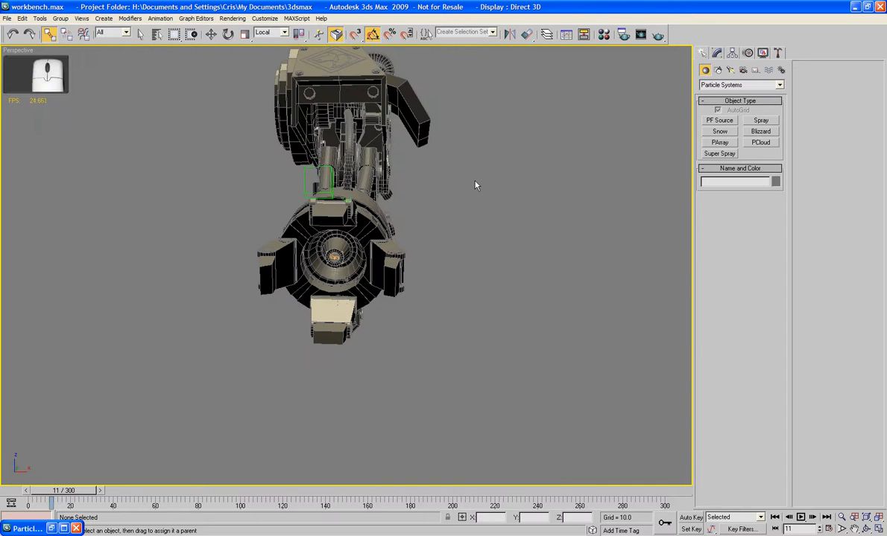
Step: Delete the leftover Event 02 and Event 01 in Particle View and move the PF Source 01 flow beside Melta
key("6")
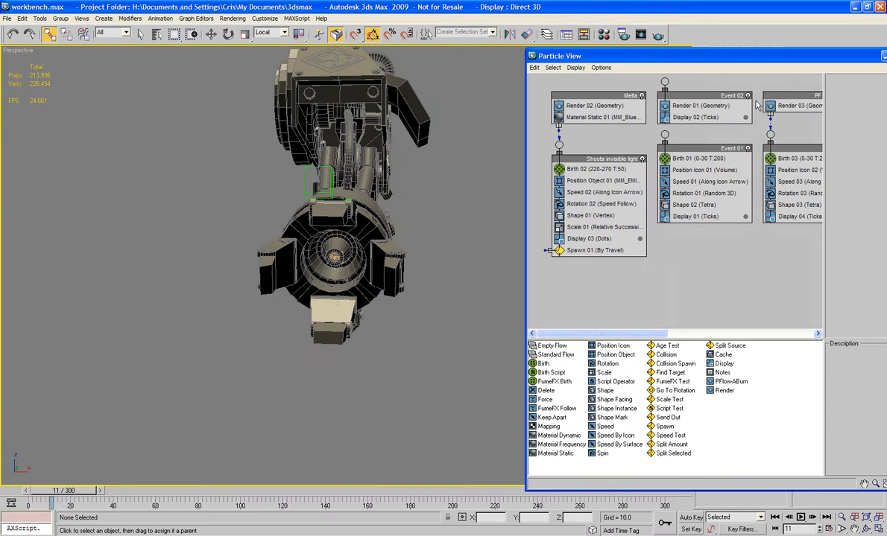
left_click_drag(744, 81, 698, 254)
key("Delete")
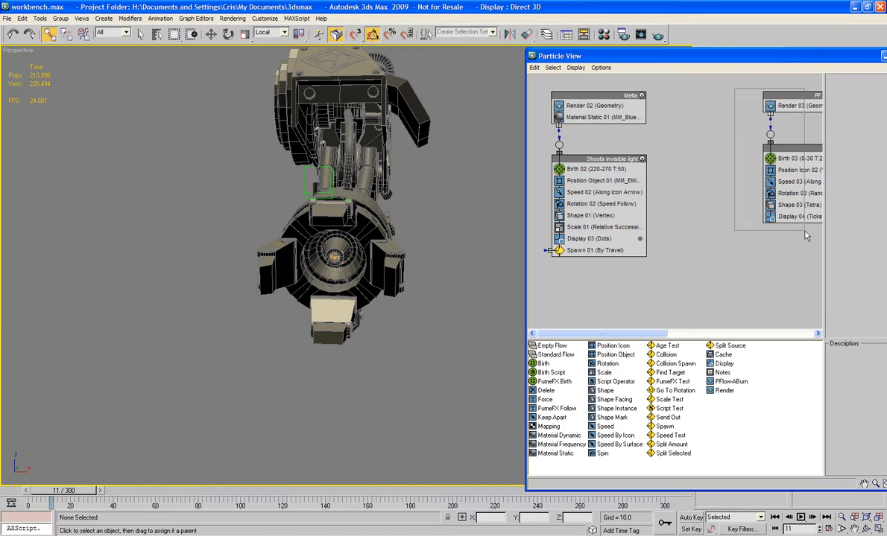
left_click_drag(790, 98, 684, 98)
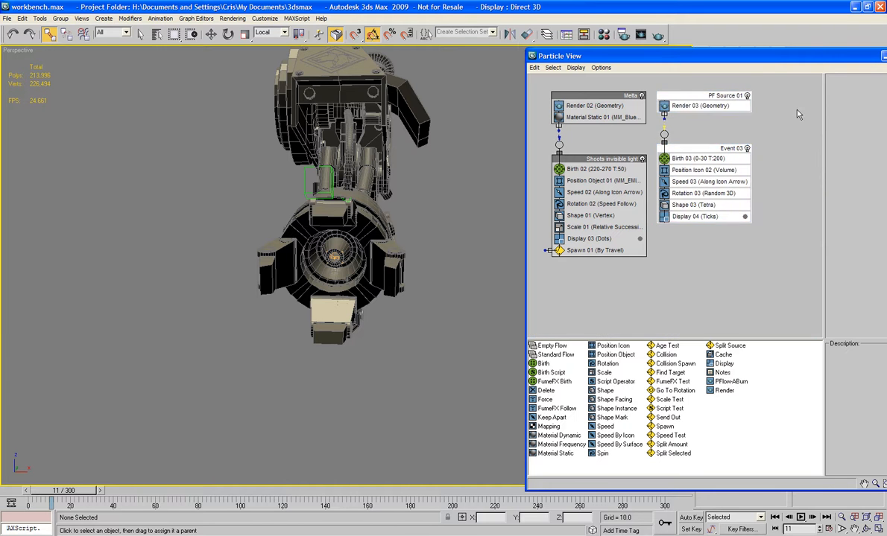
Step: Rename PF Source 01 as Burna and its Event 03 as Dead Bury n Dat
left_click(692, 132)
right_click(702, 95)
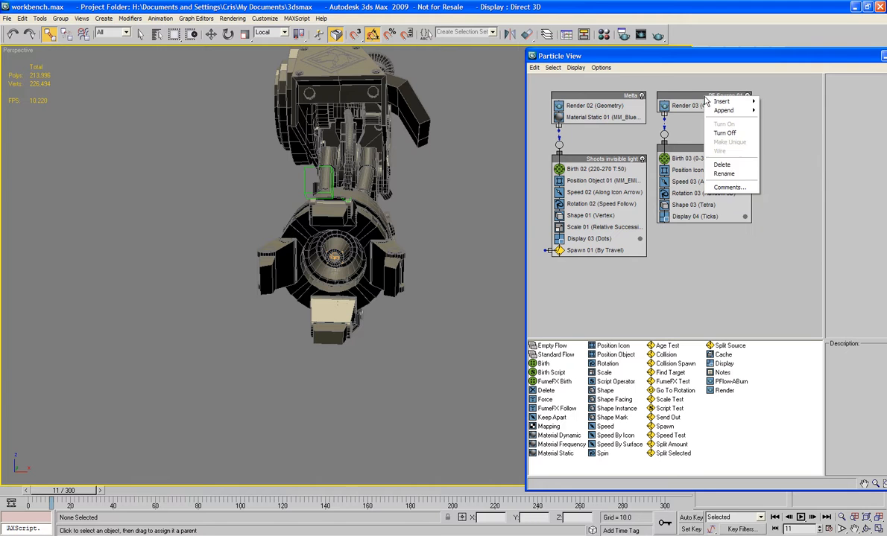
left_click(722, 175)
type("Burna")
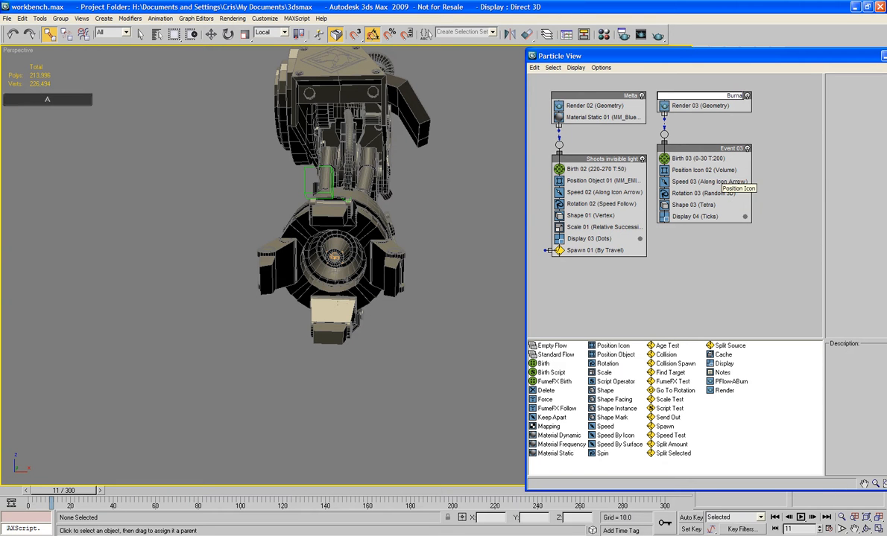
right_click(703, 149)
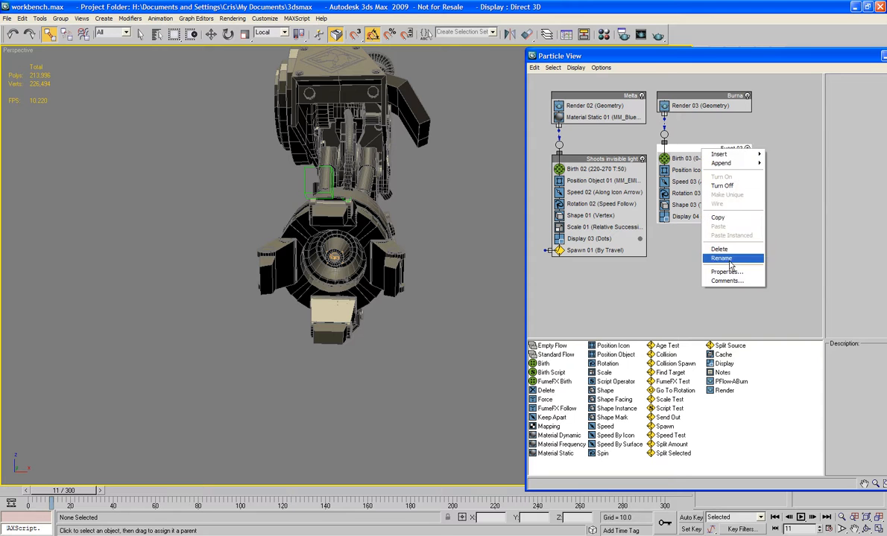
left_click(716, 253)
type("Dead ")
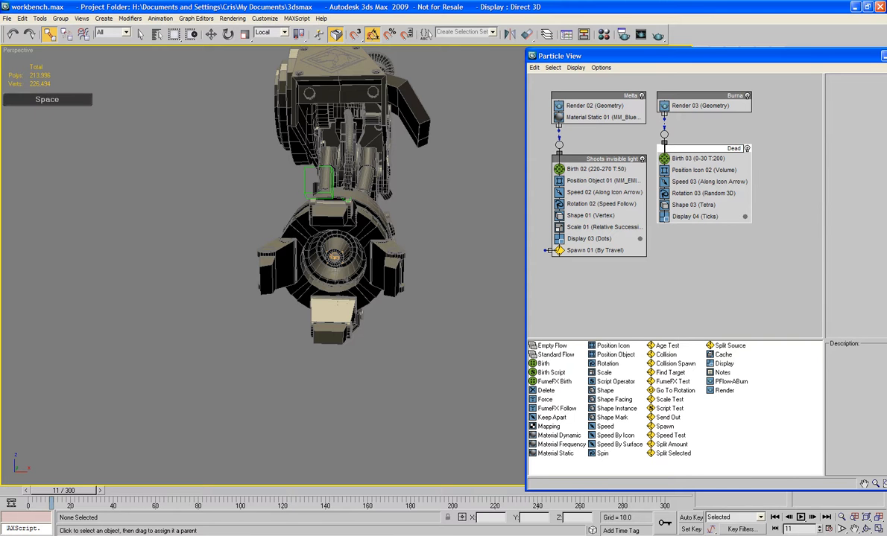
type("Bury n Dat")
key("Return")
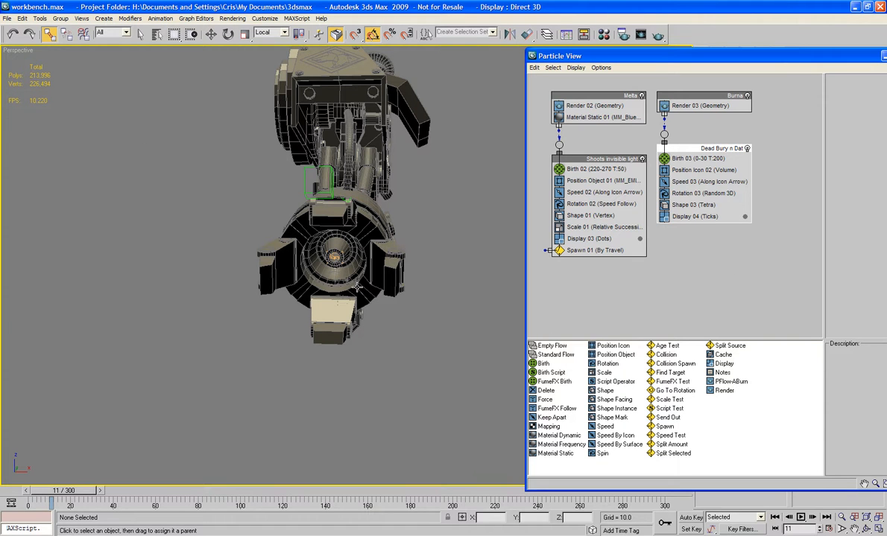
Step: Try to select the muzzle emitter and check the power fist's motion up to frame 92 through Camera02
left_click(334, 257)
left_click(334, 257)
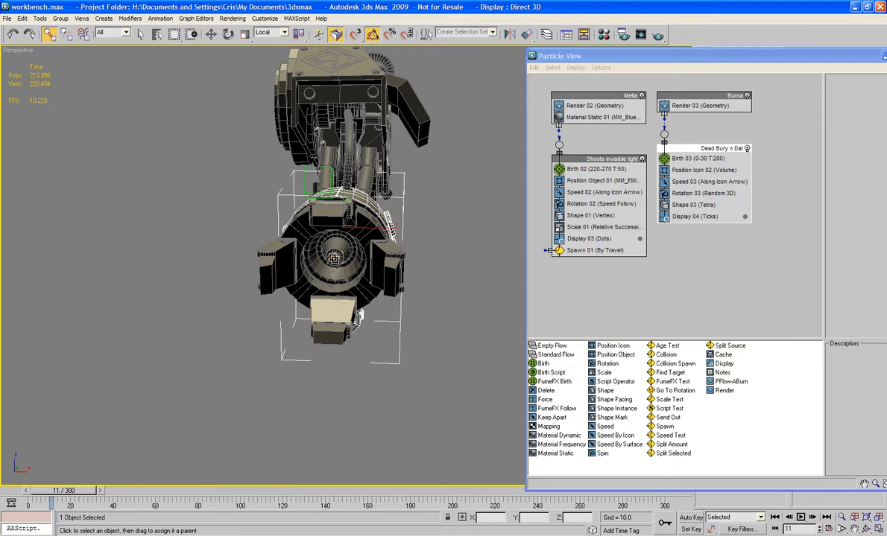
left_click(334, 258)
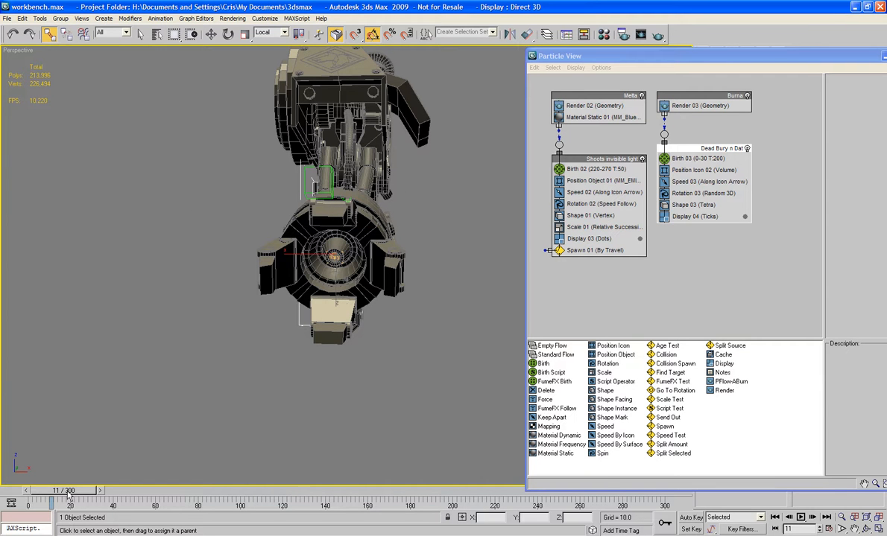
left_click_drag(64, 490, 153, 456)
key("c")
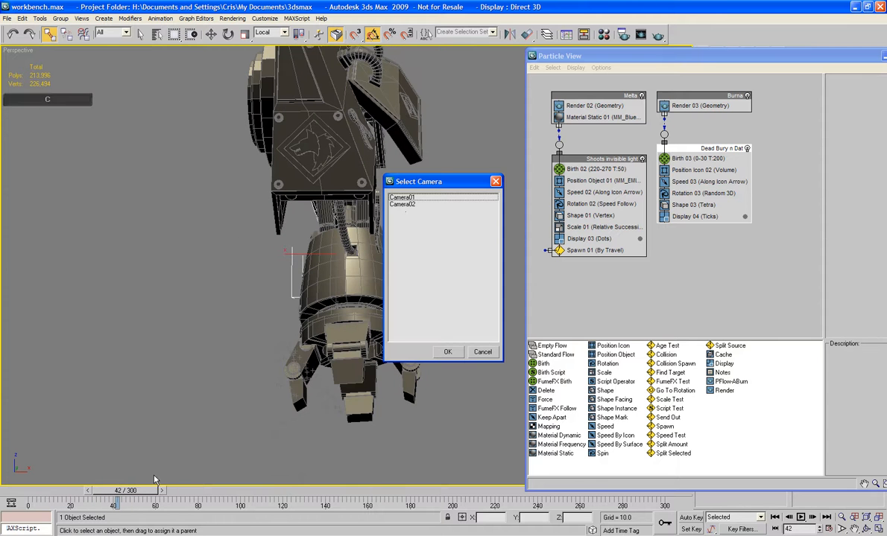
double_click(400, 206)
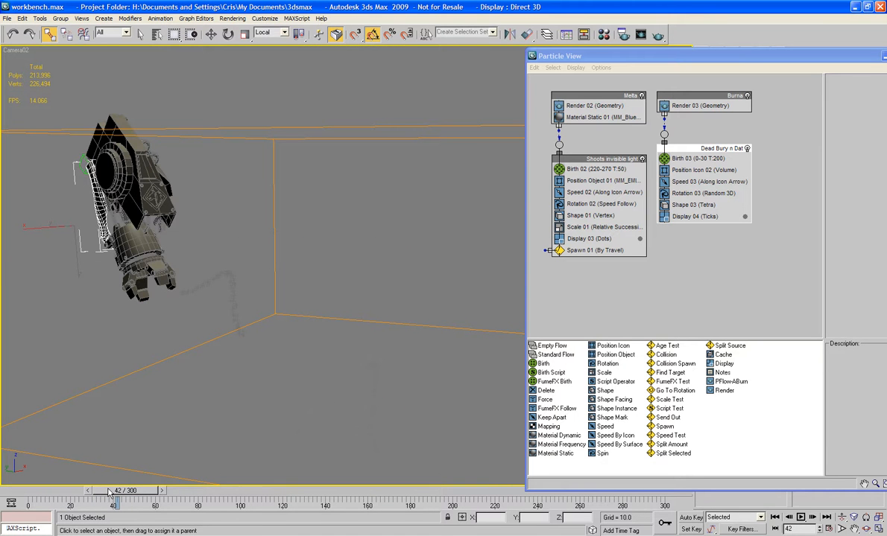
left_click_drag(109, 491, 225, 492)
Step: Move Particle View out of the way and examine the arm animation through Camera01 up to frame 220
key("c")
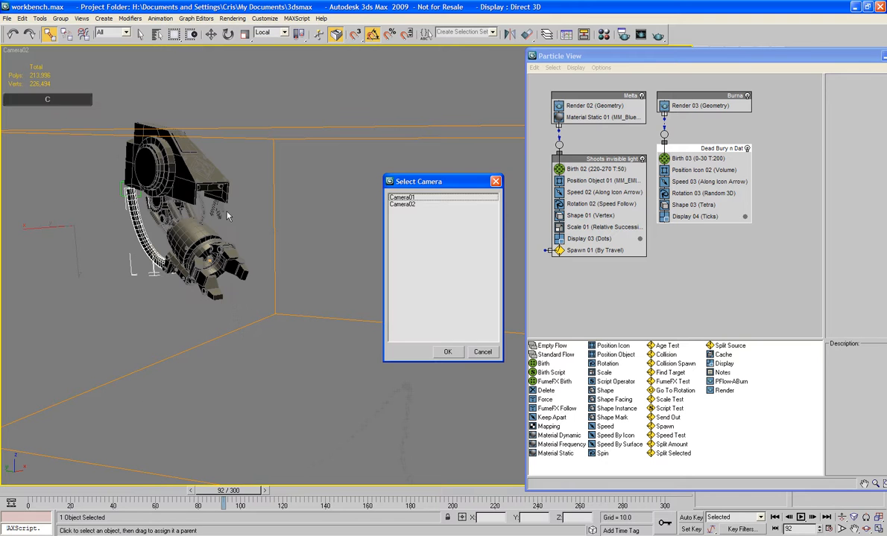
double_click(423, 199)
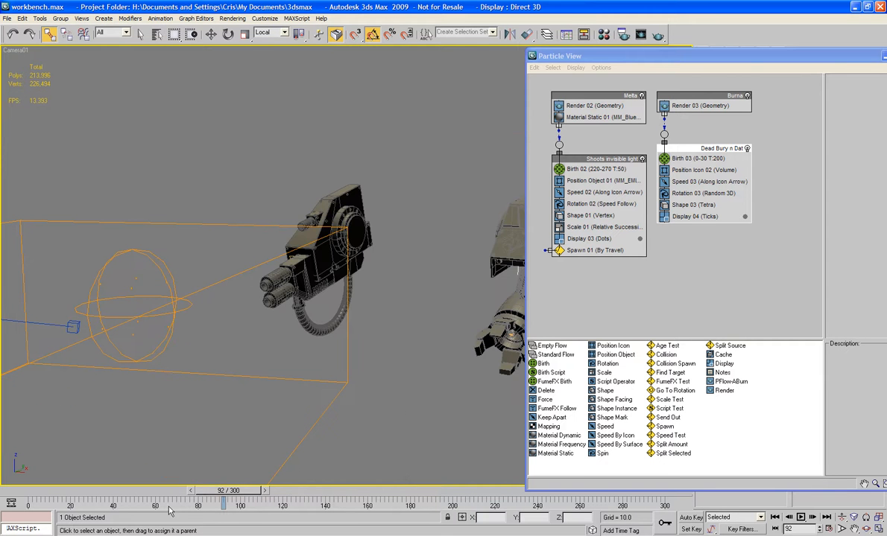
left_click_drag(237, 496, 265, 496)
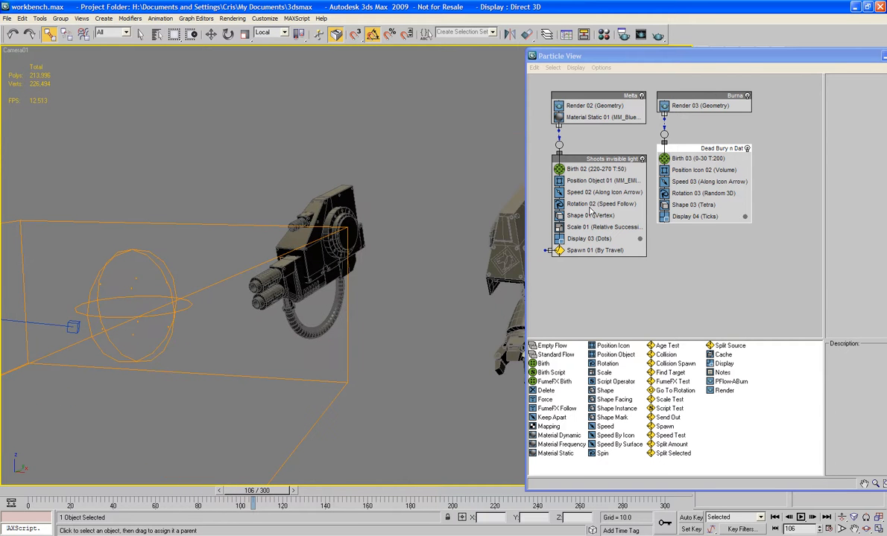
left_click_drag(755, 58, 0, 97)
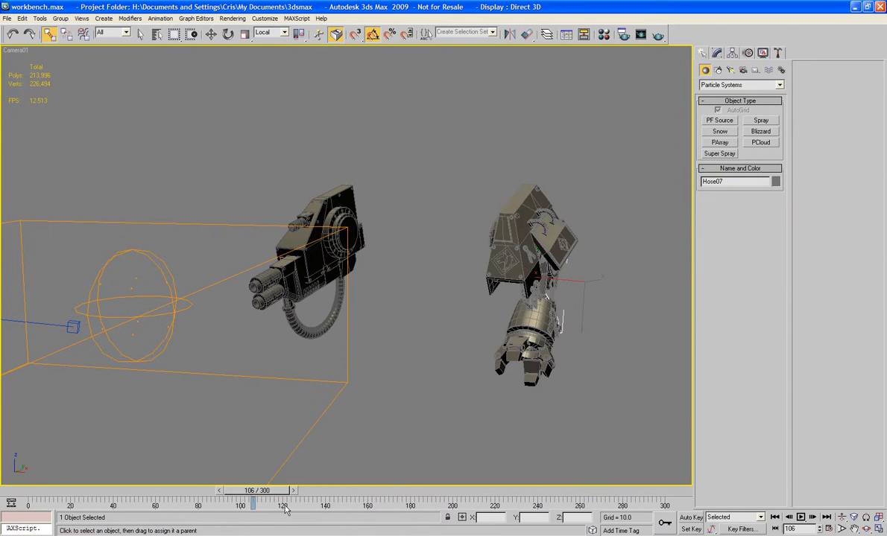
left_click_drag(264, 497, 383, 496)
left_click_drag(394, 533, 488, 490)
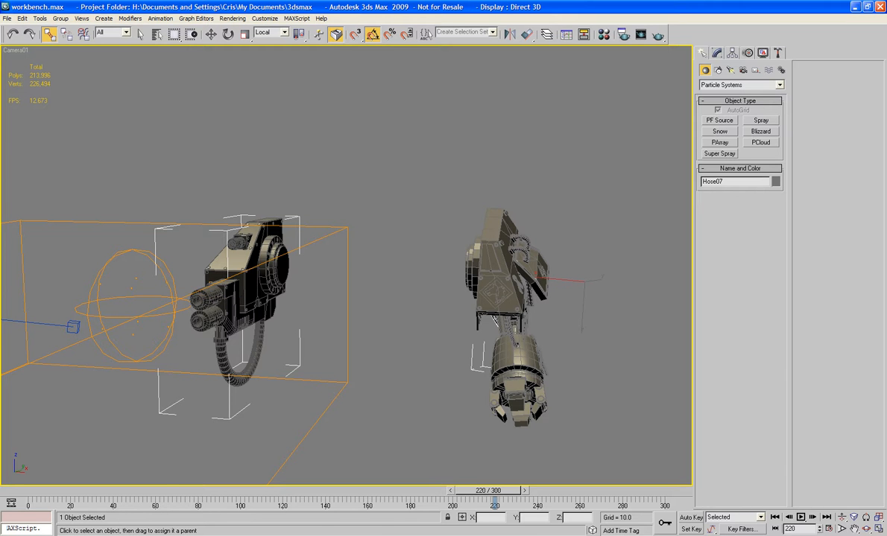
Step: Set the Birth operator of the Dead Bury n Dat event to start emitting at frame 160 and stop at 220
key("6")
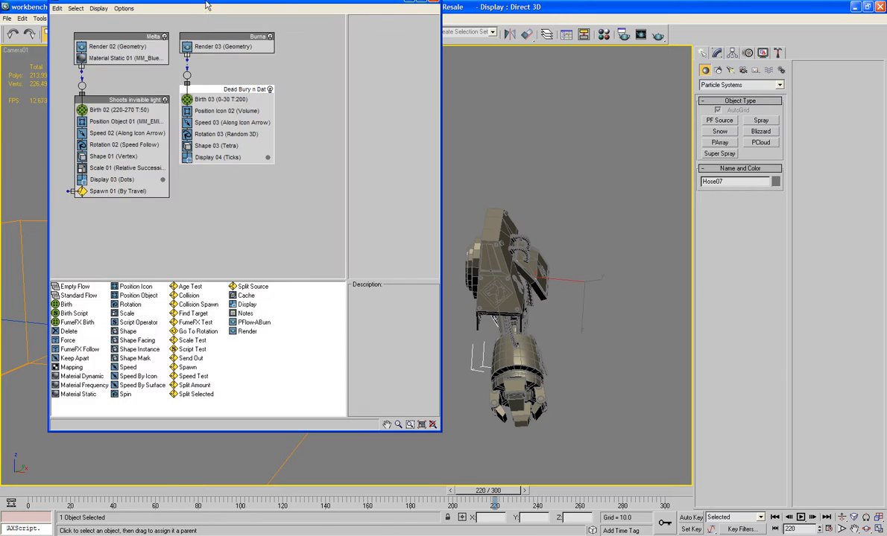
left_click(231, 101)
type("1")
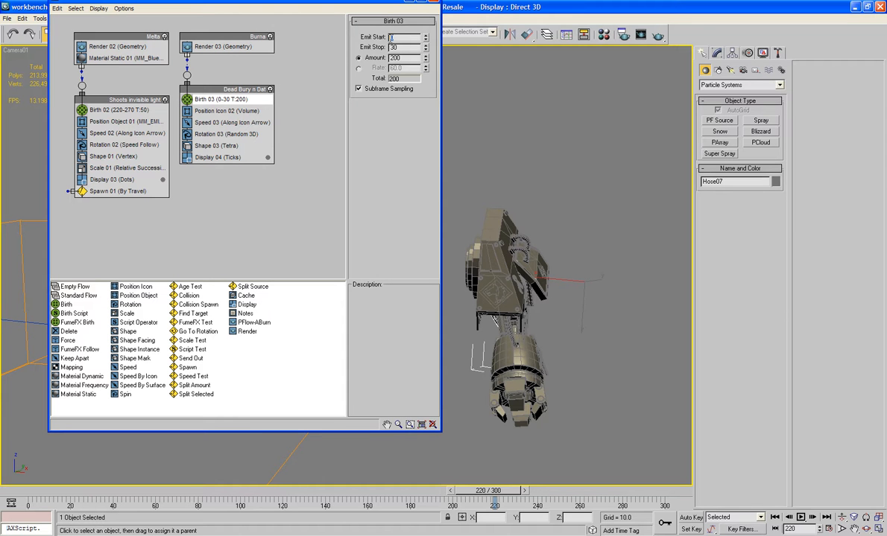
type("60")
key("Tab")
type("22")
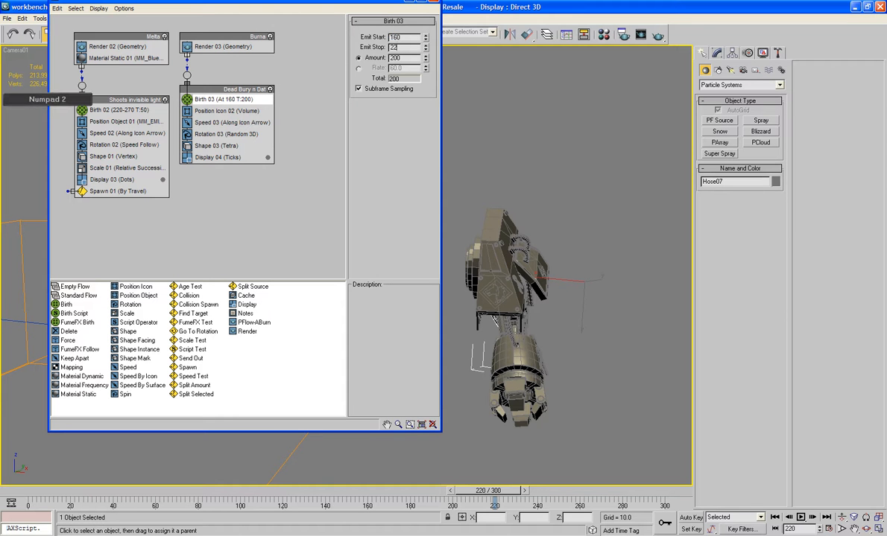
type("0")
key("Tab")
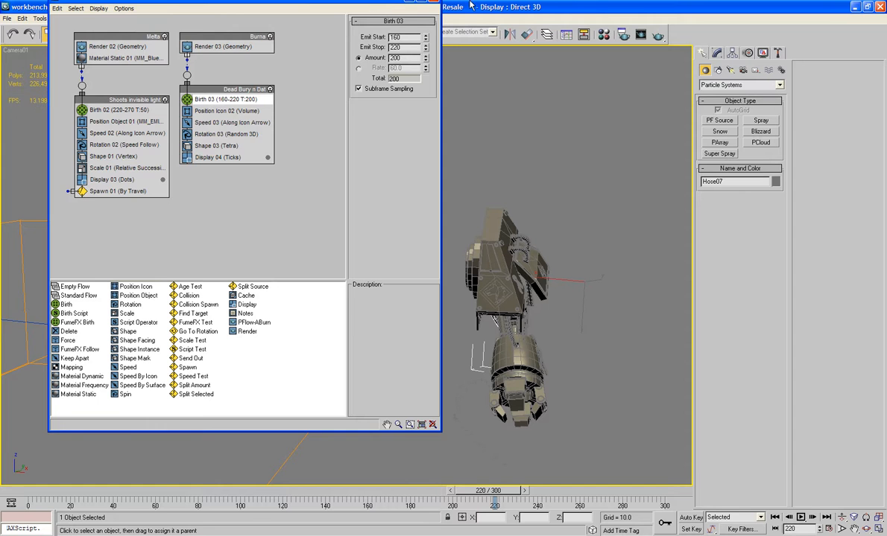
Step: Move Particle View out of the way, deselect everything and examine the power fist's particle trail from the top at frame 201
left_click_drag(365, 6, 0, 6)
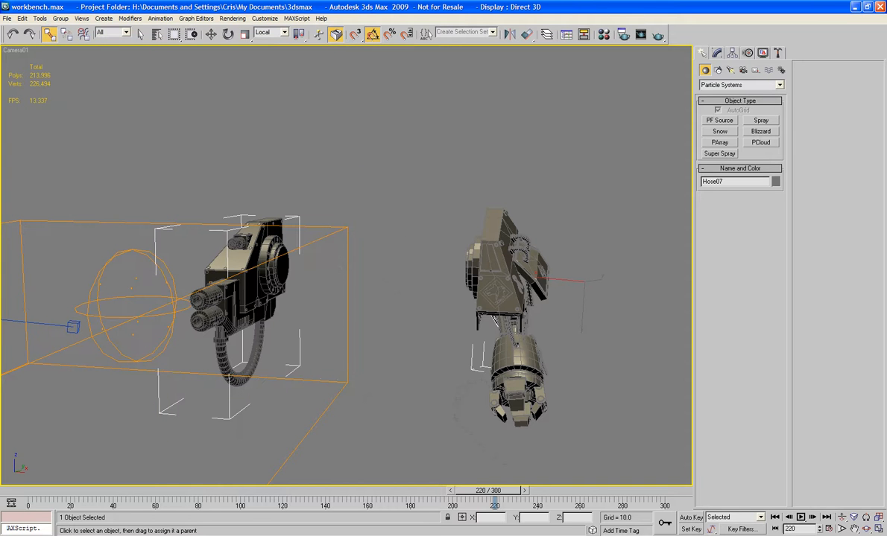
left_click(395, 249)
key("t")
key("z")
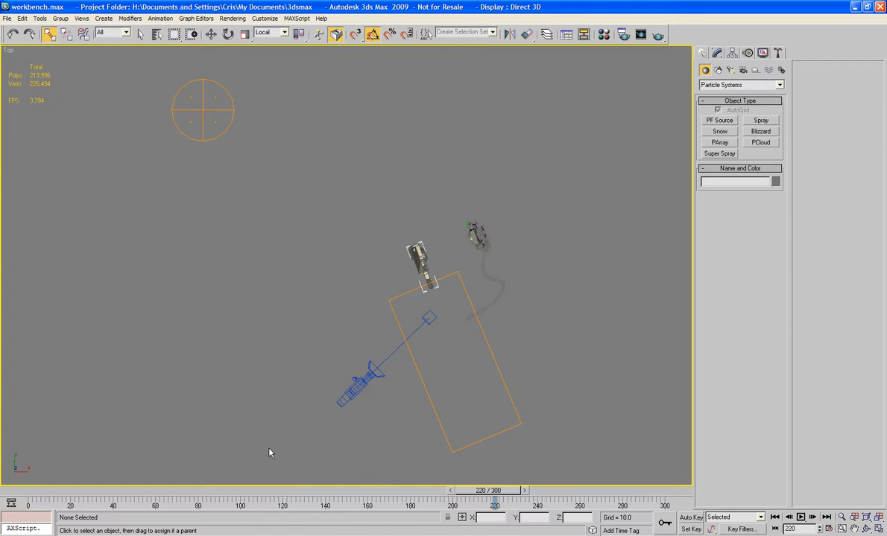
left_click_drag(483, 491, 445, 475)
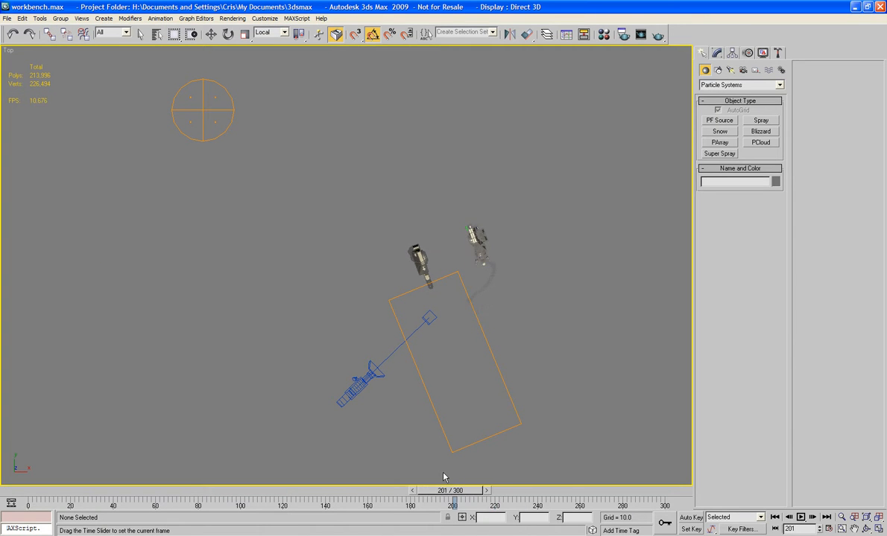
key("l")
scroll(489, 319, "up", 5)
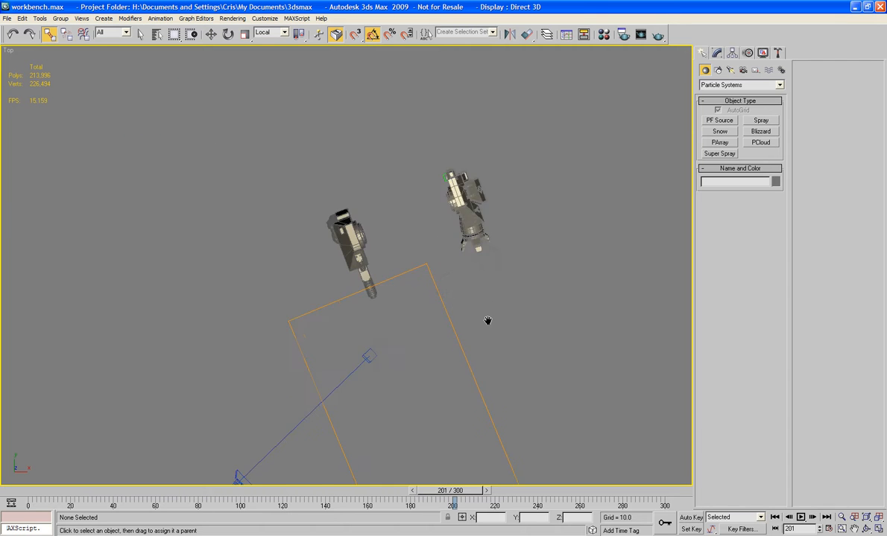
middle_click_drag(588, 291, 424, 299)
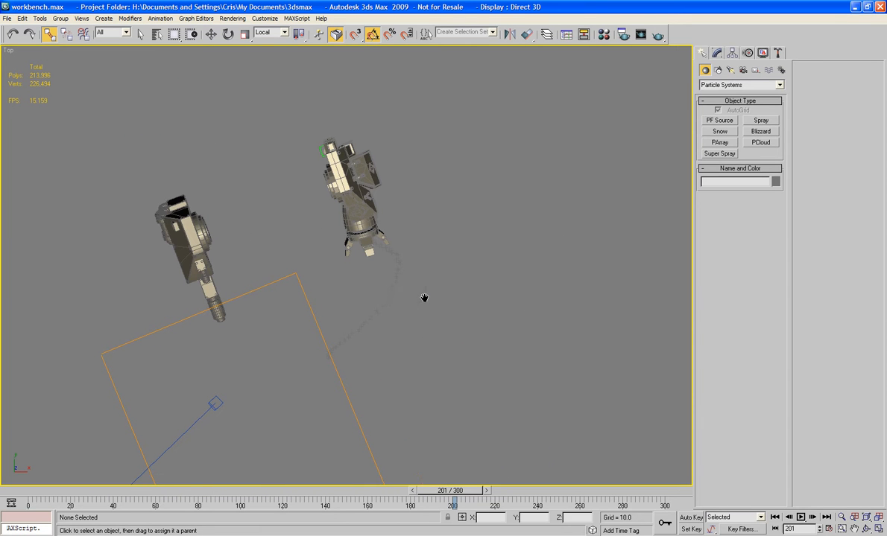
Step: Create a standard primitive box beneath the open claw arm, about 610 long, 513 wide and -50 high
left_click(721, 85)
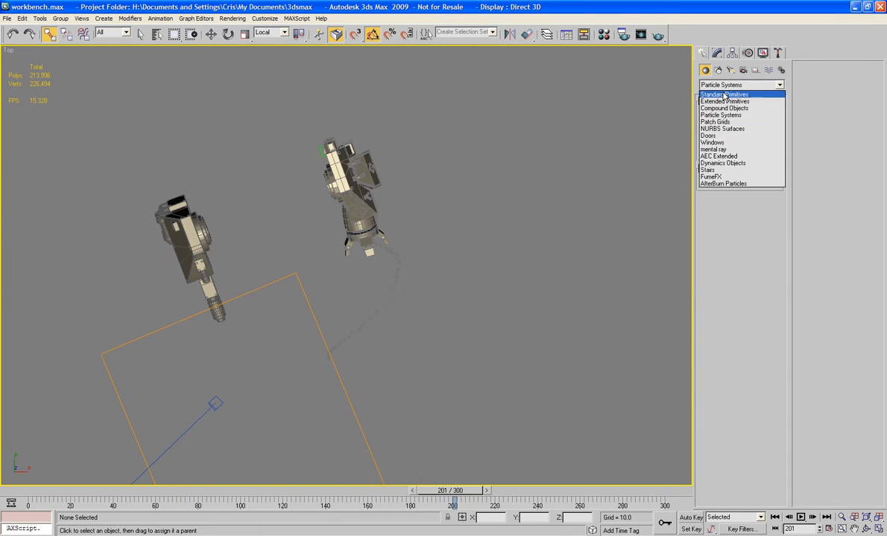
left_click(724, 93)
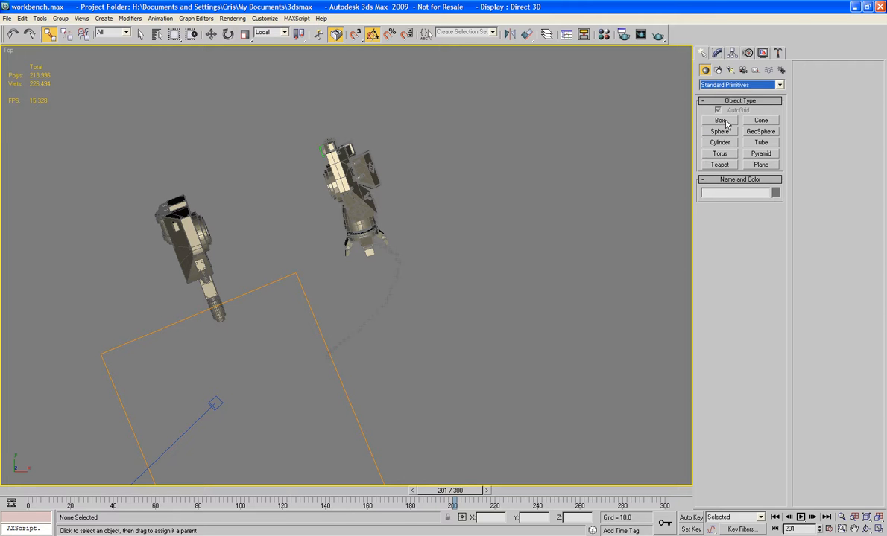
left_click(721, 120)
left_click_drag(419, 231, 257, 424)
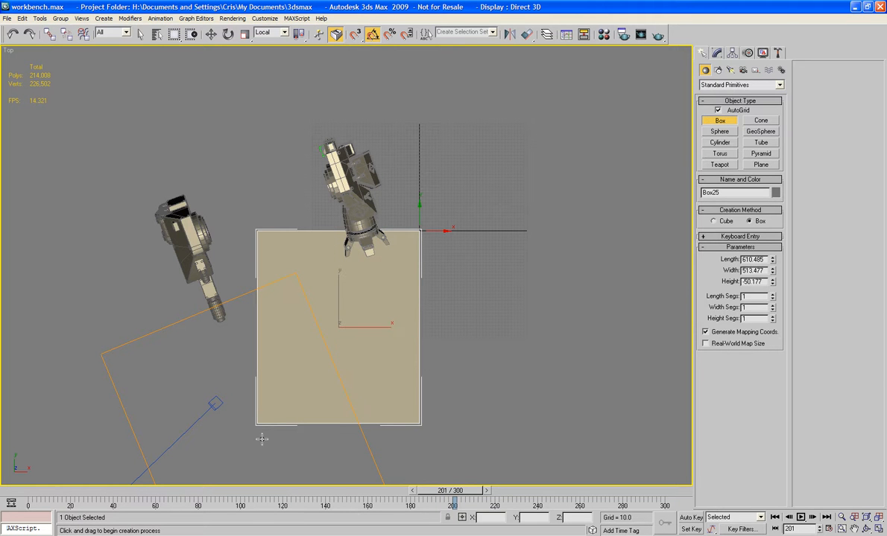
left_click(261, 439)
right_click(470, 353)
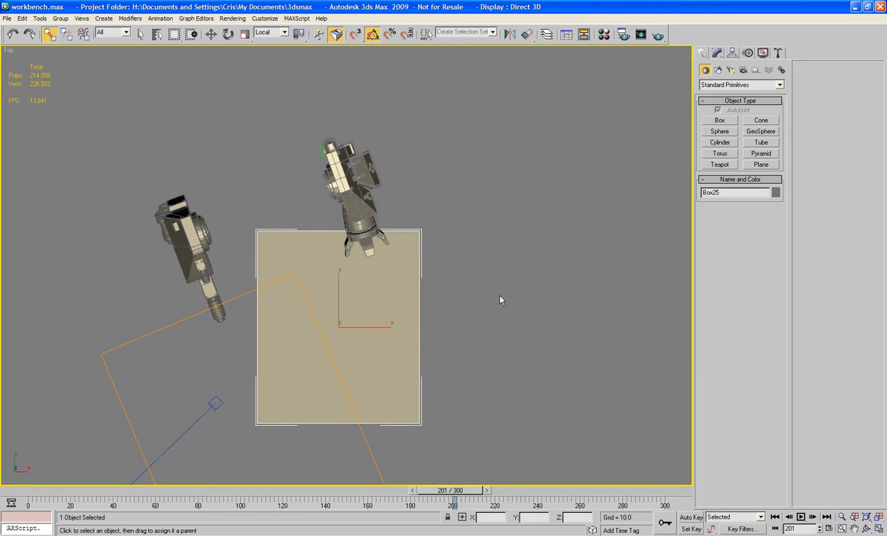
Step: Rename the new box as Non_Renderable_Box_for_particle_collision
left_click(731, 54)
left_click(735, 67)
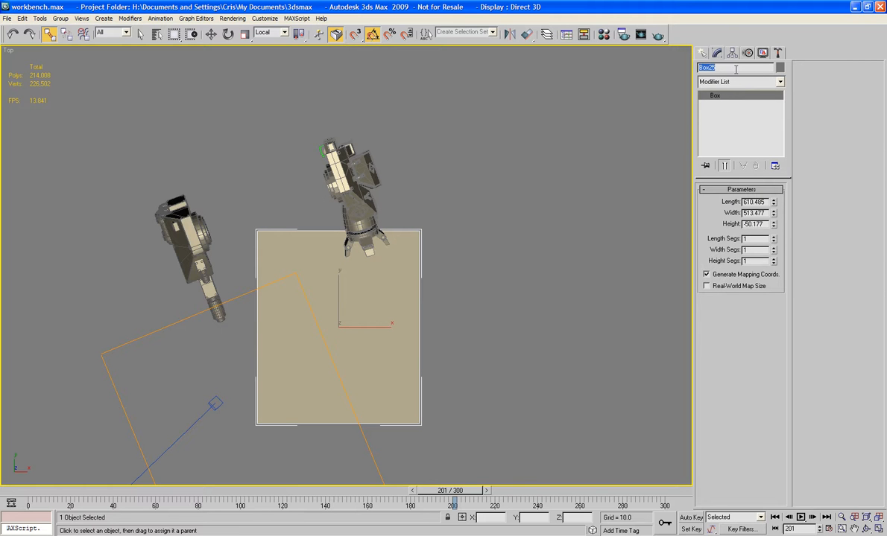
type("Non_Rendera")
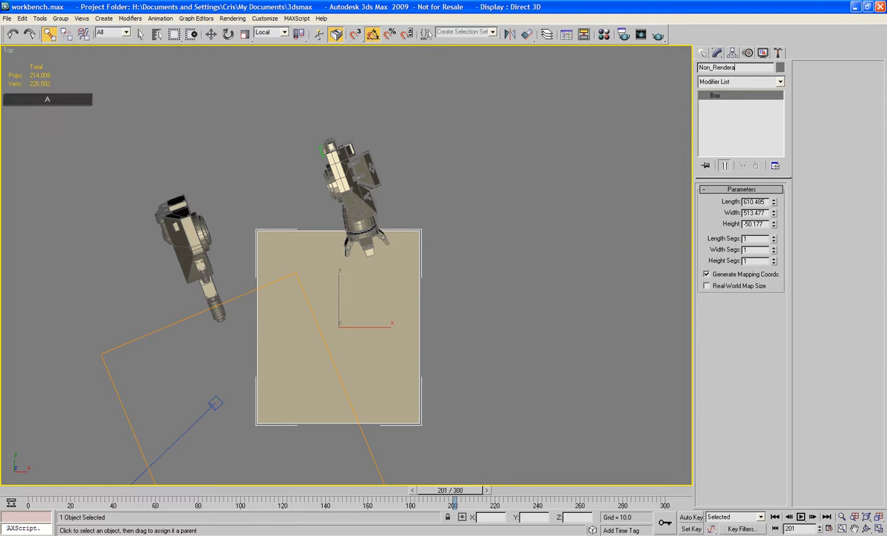
type("ble_Box_for_partccle_collision")
key("Return")
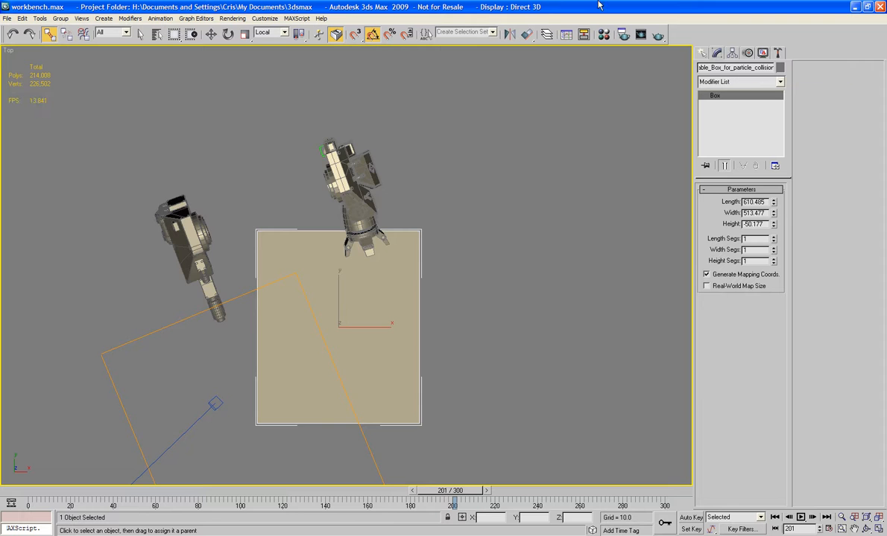
Step: Show the collision box in the Left view and open the layer manager
key("l")
middle_click_drag(518, 257, 319, 281)
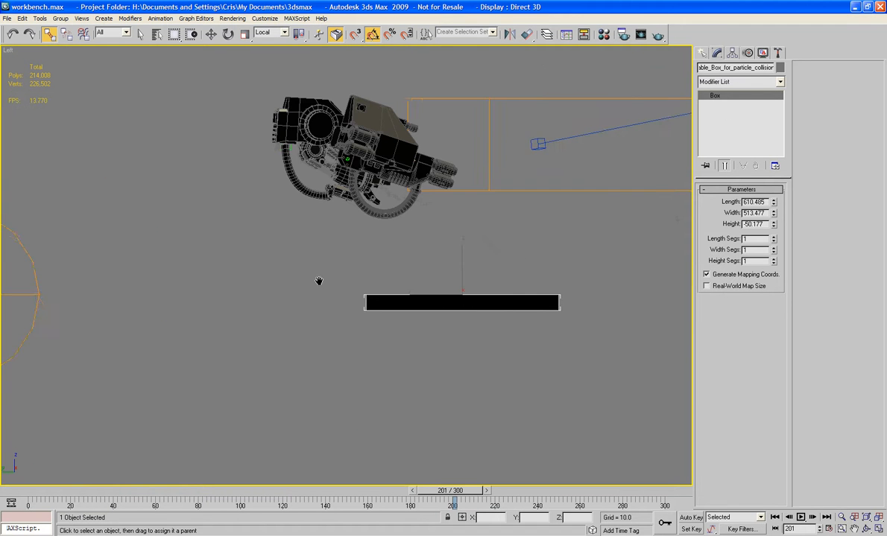
middle_click_drag(503, 280, 425, 279)
scroll(425, 277, "down", 2)
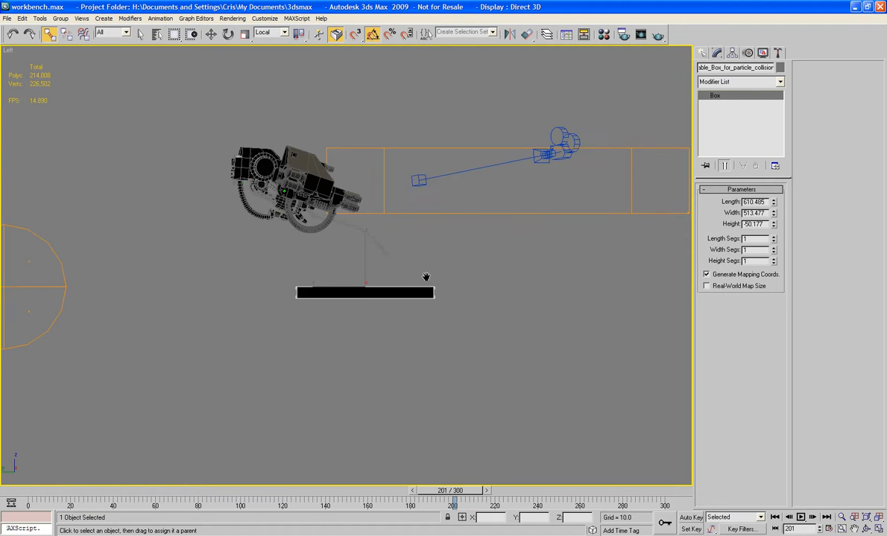
scroll(426, 277, "down", 3)
scroll(426, 277, "up", 3)
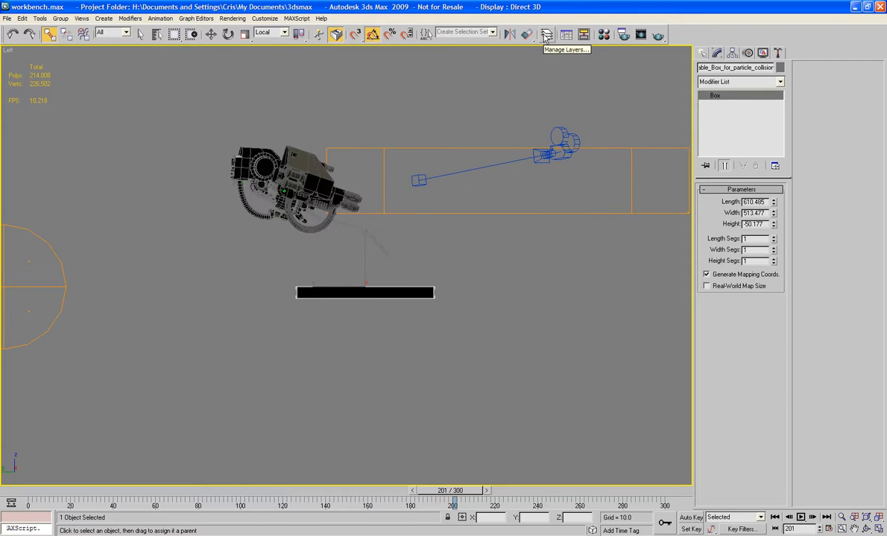
left_click(546, 36)
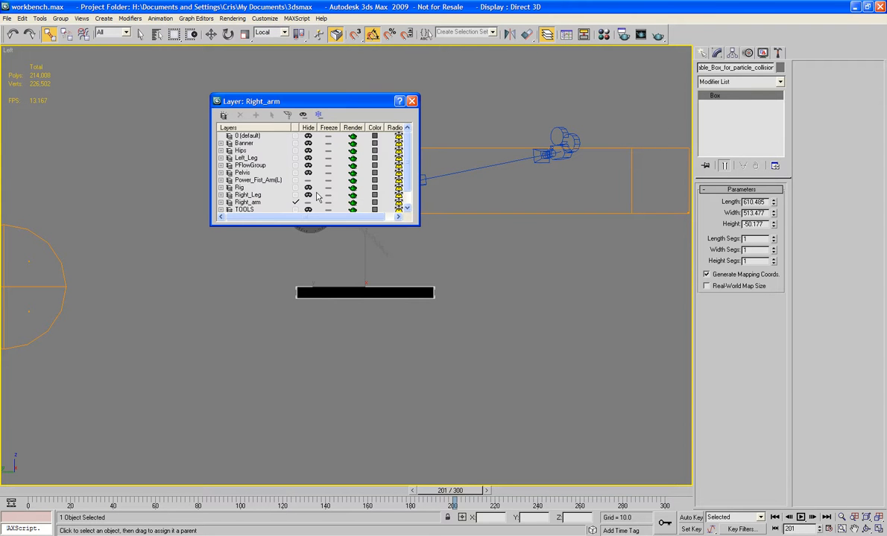
Step: Toggle the visibility of the TOOLS, 0 (default) and PFlowGroup layers to look for the ground
left_click(308, 210)
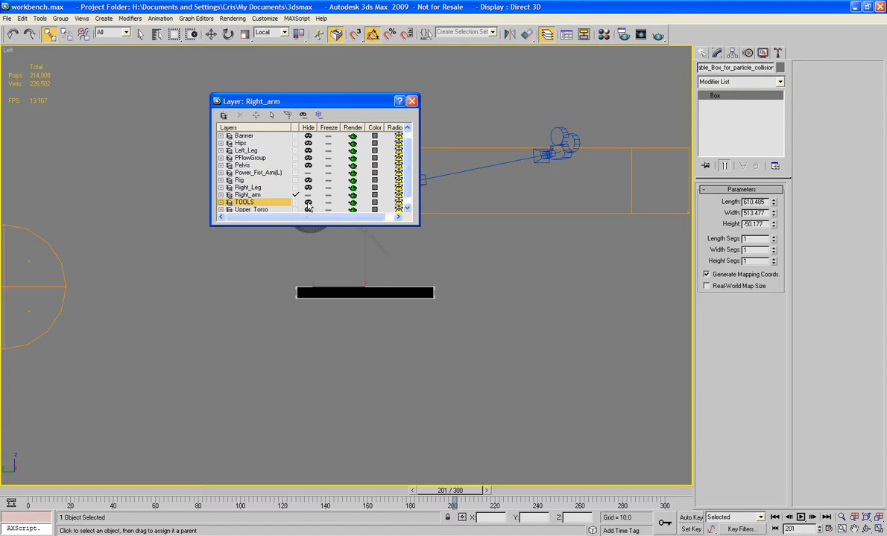
scroll(309, 212, "down", 1)
scroll(309, 208, "up", 2)
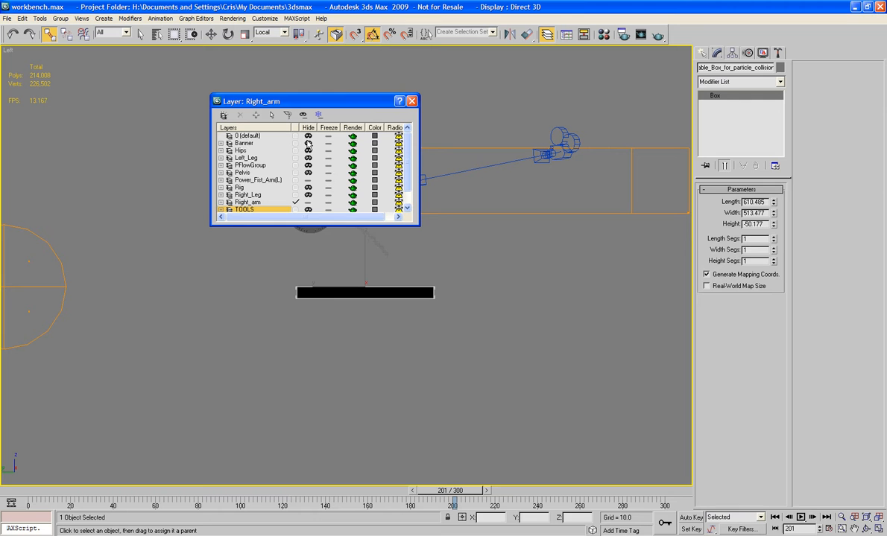
left_click(308, 137)
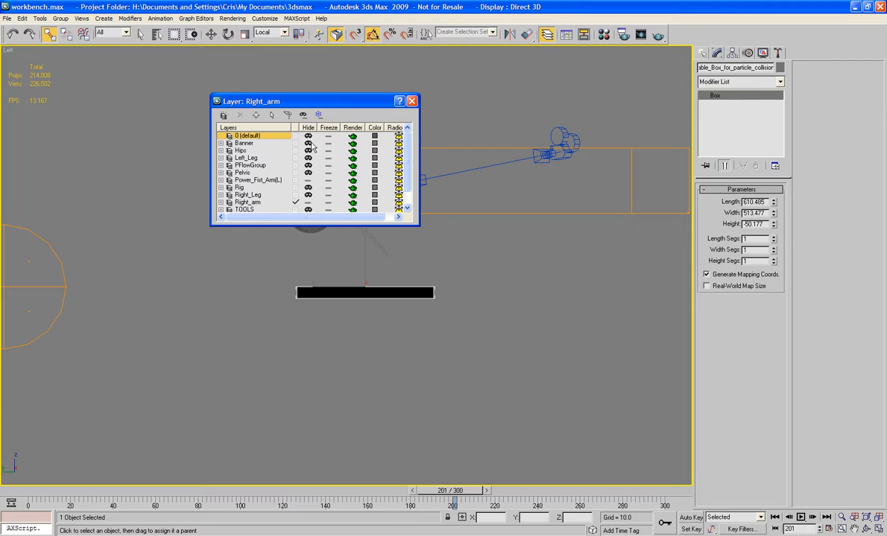
left_click(288, 172)
left_click(308, 166)
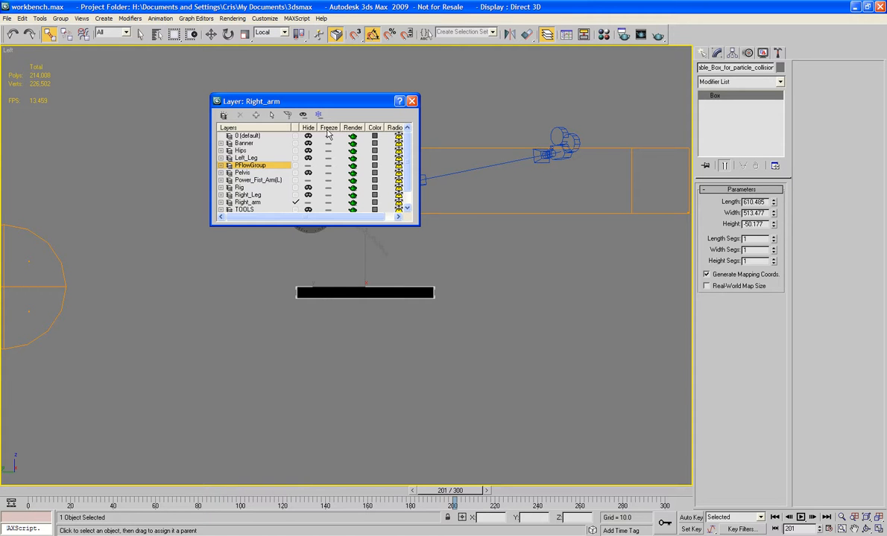
Step: Check the Left_Leg layer's visibility and unhide the Hips and Banner layers to bring up the ground
left_click_drag(314, 101, 161, 83)
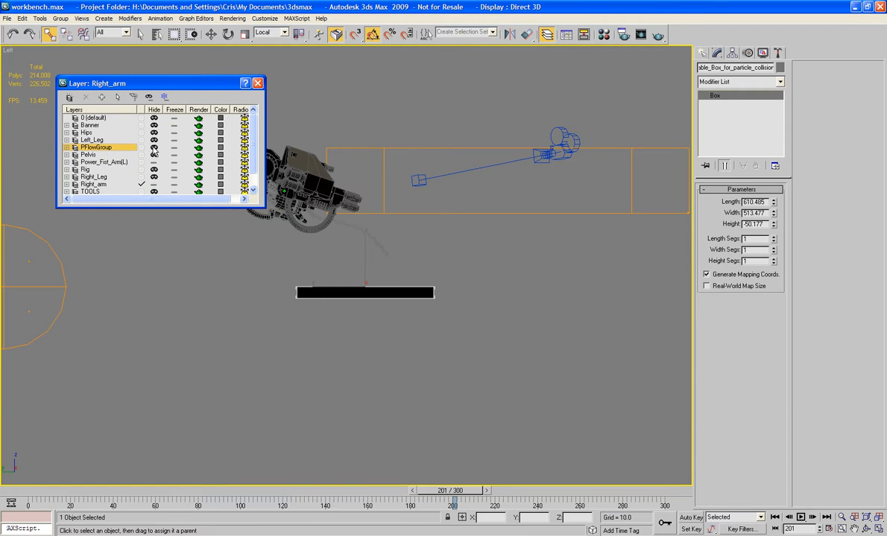
left_click(153, 140)
left_click(154, 140)
left_click(152, 133)
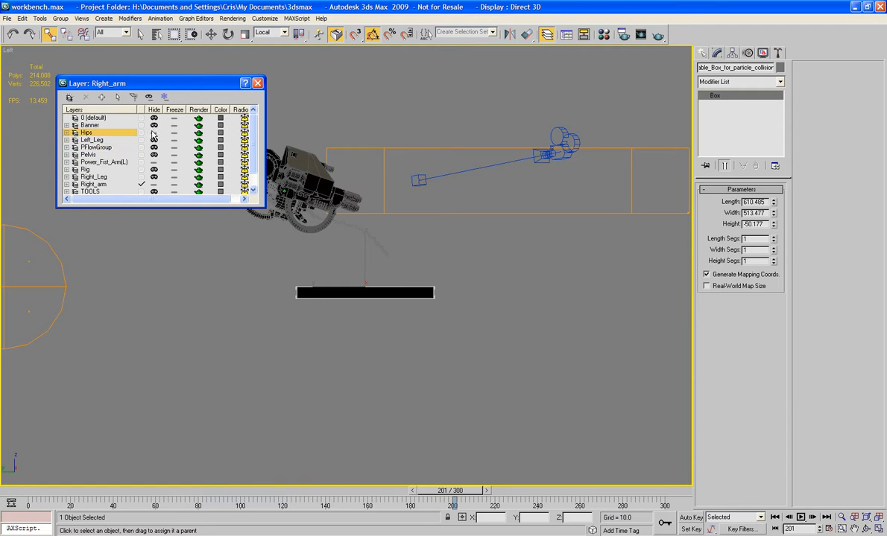
left_click(152, 126)
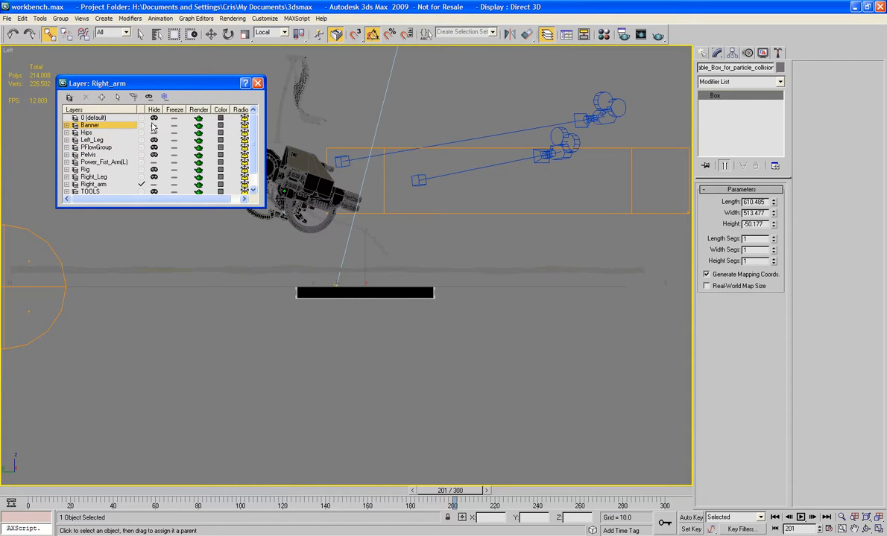
Step: Raise the collision box so that its top face lines up with the ground surface
left_click(394, 325)
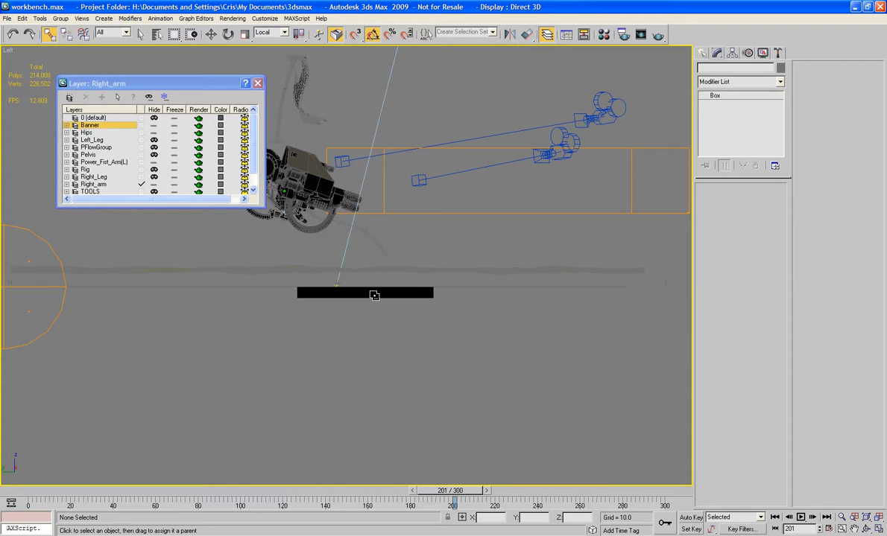
left_click(374, 295)
key("w")
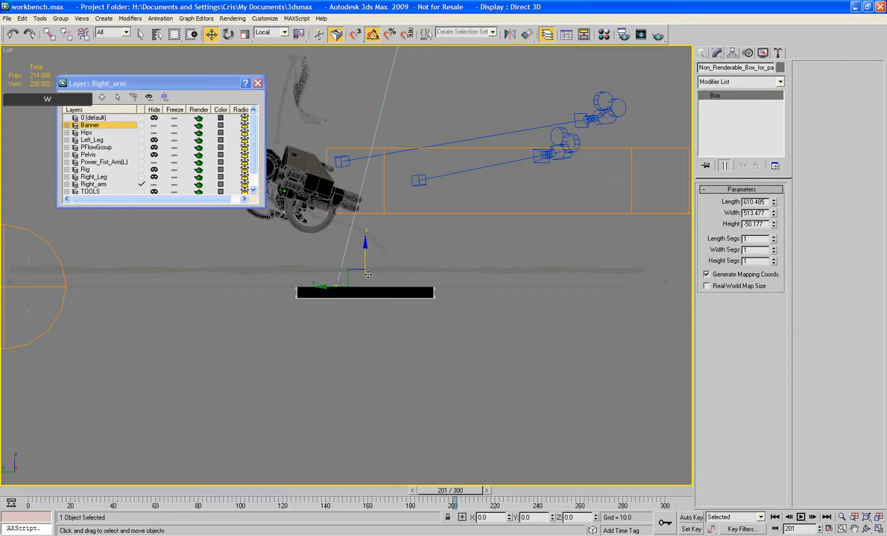
left_click_drag(357, 269, 361, 249)
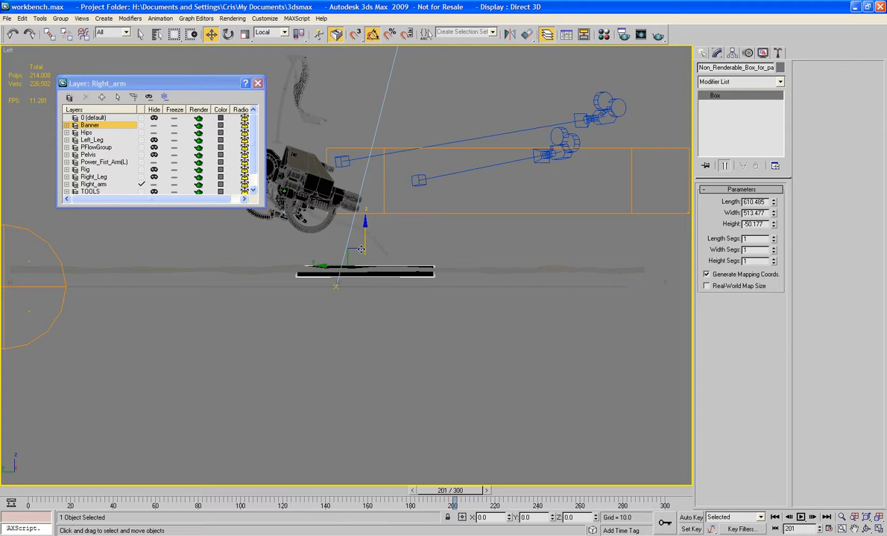
Step: Hide the Banner and Hips layers again and close the layer manager
left_click(153, 125)
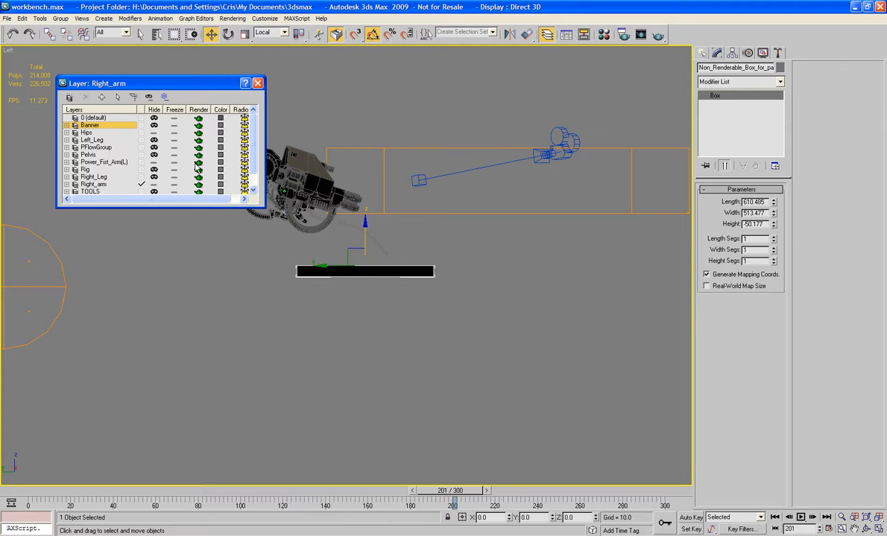
left_click(154, 133)
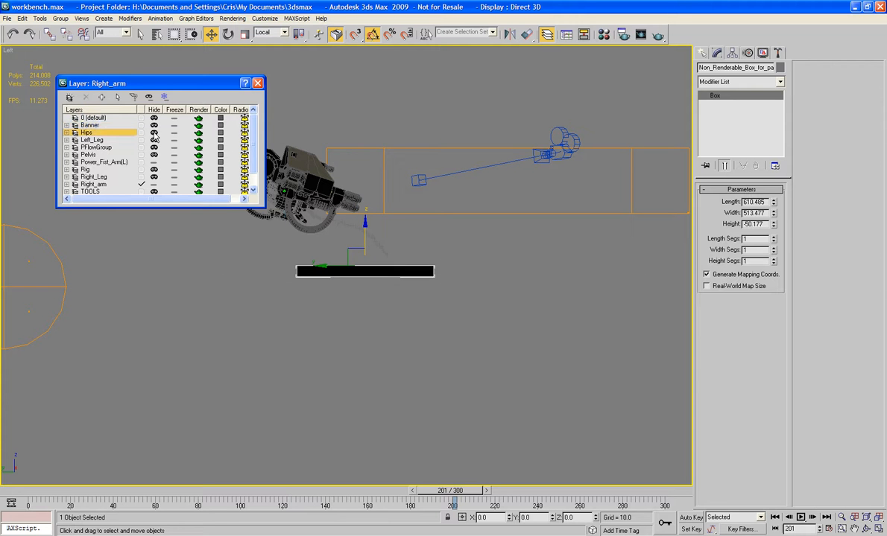
left_click(257, 83)
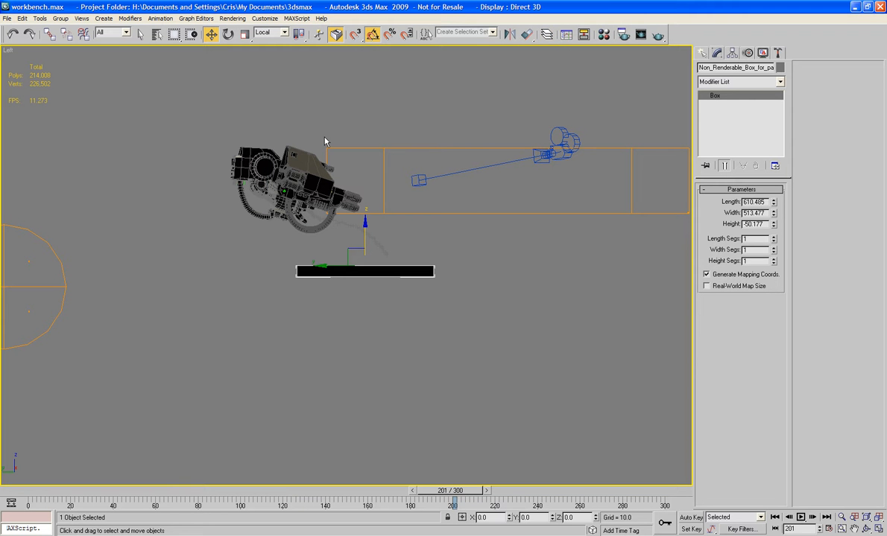
Step: In the Perspective view, move the collision box about 116 units along its local X axis, beneath the claw arm
key("p")
key("z")
middle_click_drag(421, 184, 395, 263, "alt")
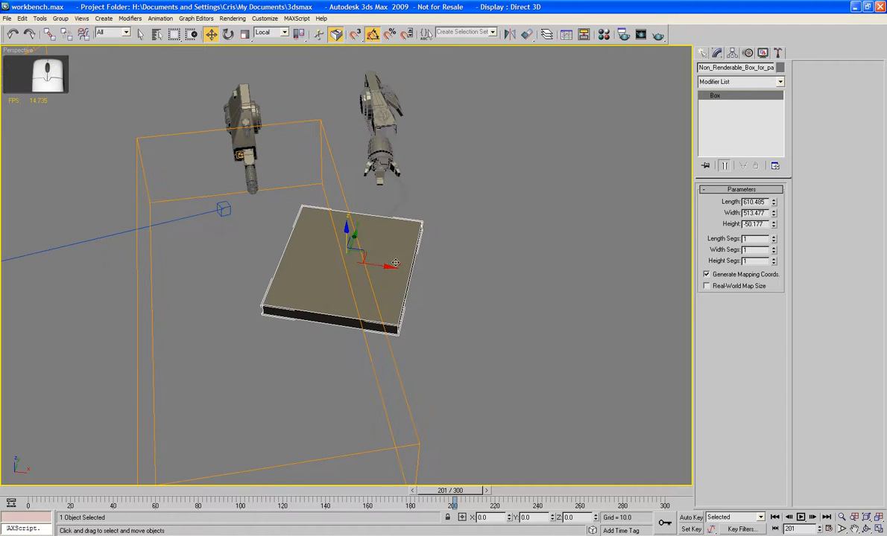
left_click_drag(395, 263, 415, 283)
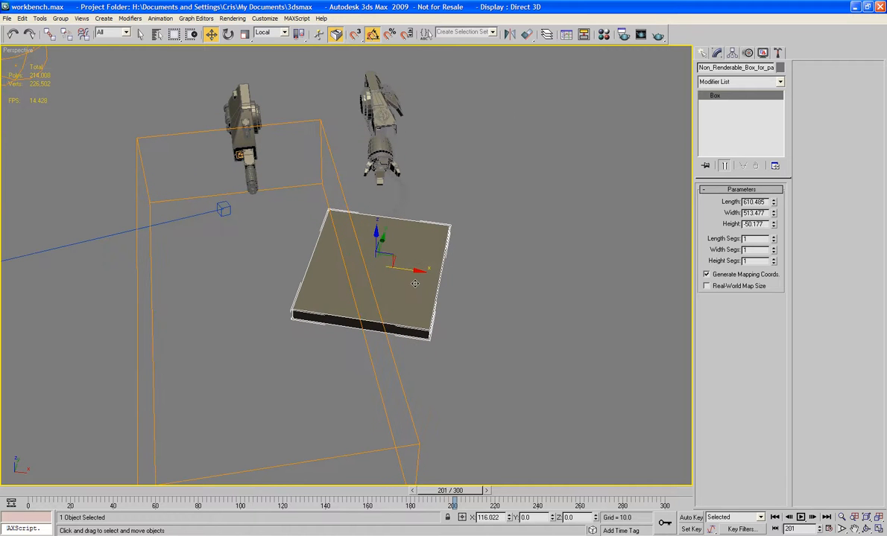
Step: Rotate the collision box 20 degrees about its Z axis and deselect it
middle_click_drag(468, 275, 453, 272, "alt")
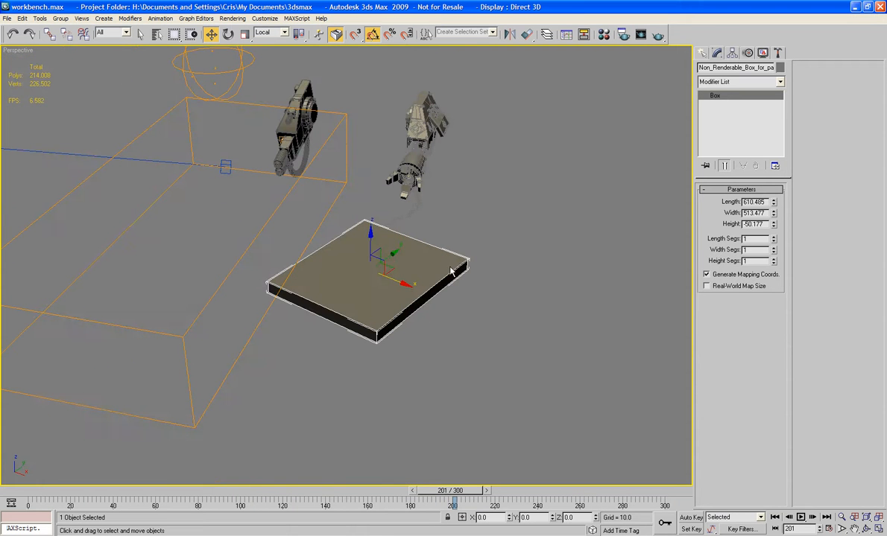
key("e")
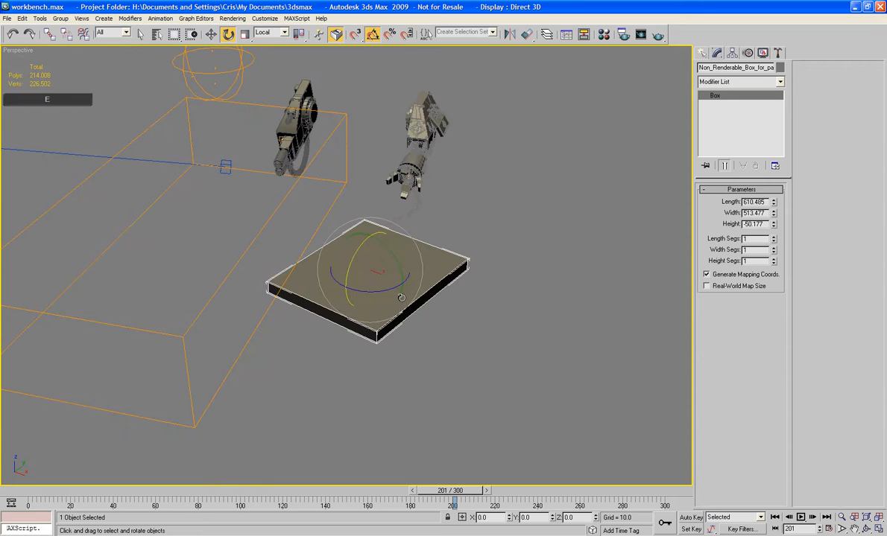
mouse_move(401, 298)
left_mouse_down()
mouse_move(403, 277)
mouse_move(411, 297)
left_mouse_up()
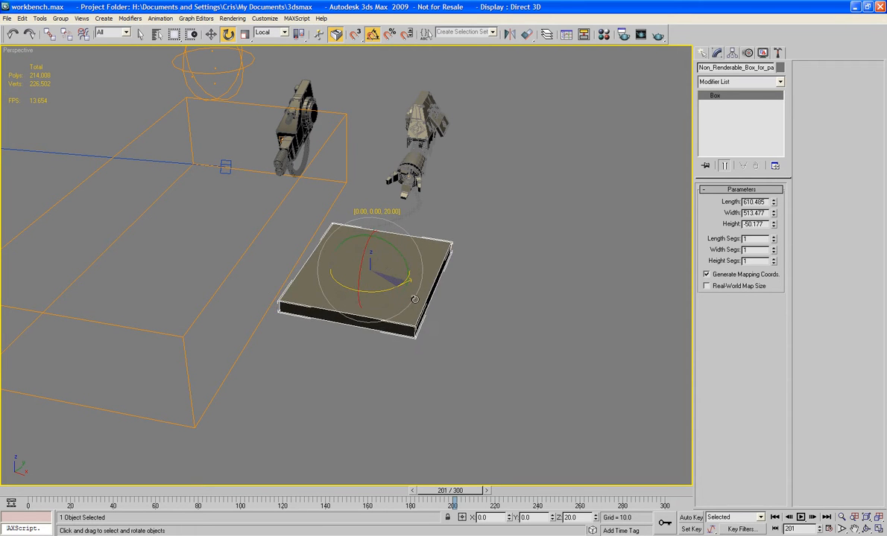
left_click(544, 261)
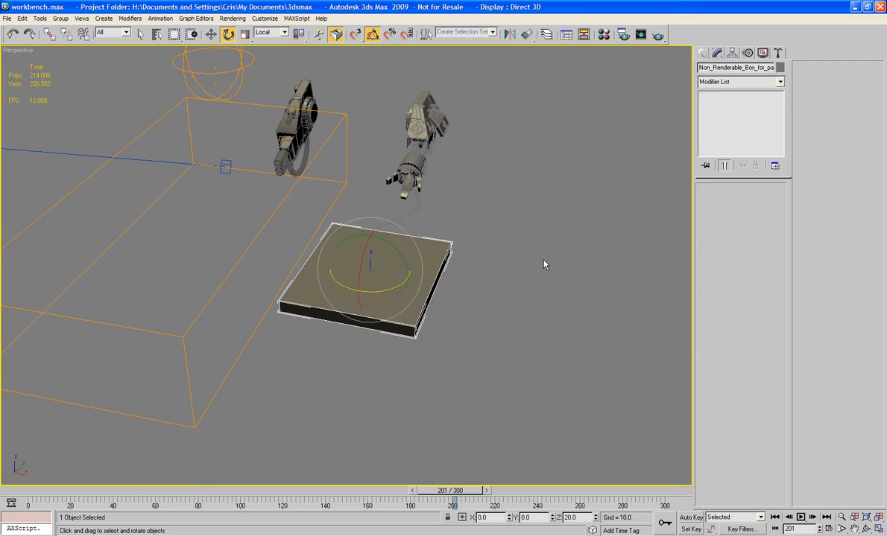
Step: Create a FumeFX container over the collision box, about 552 wide, 707 long and 473 high
left_click(700, 54)
left_click(716, 85)
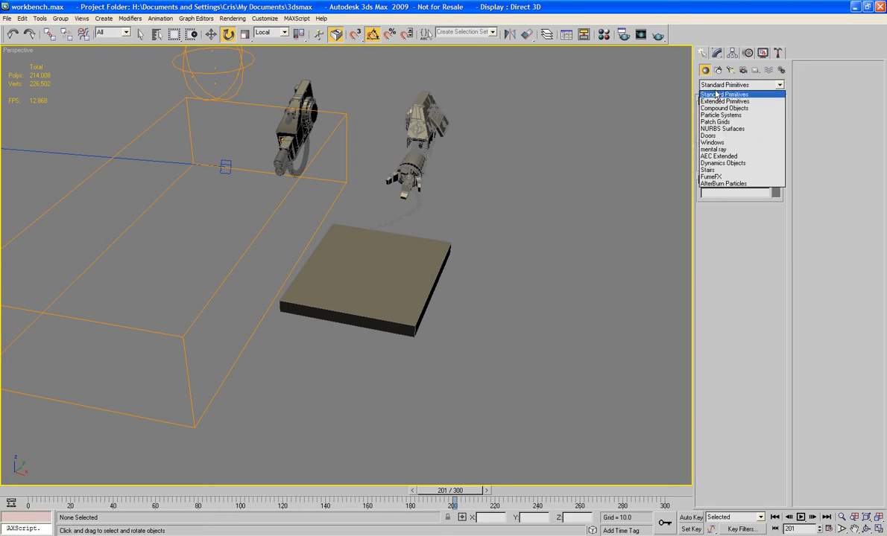
left_click(744, 177)
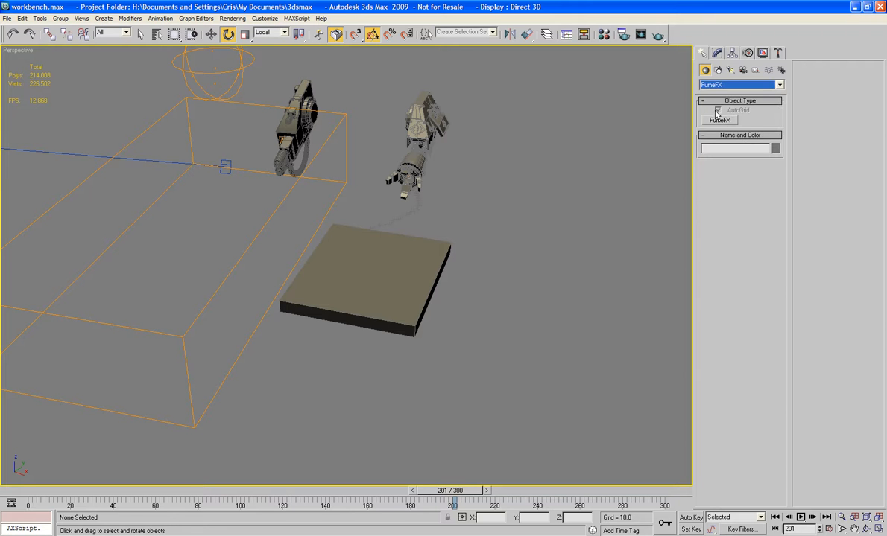
left_click(720, 120)
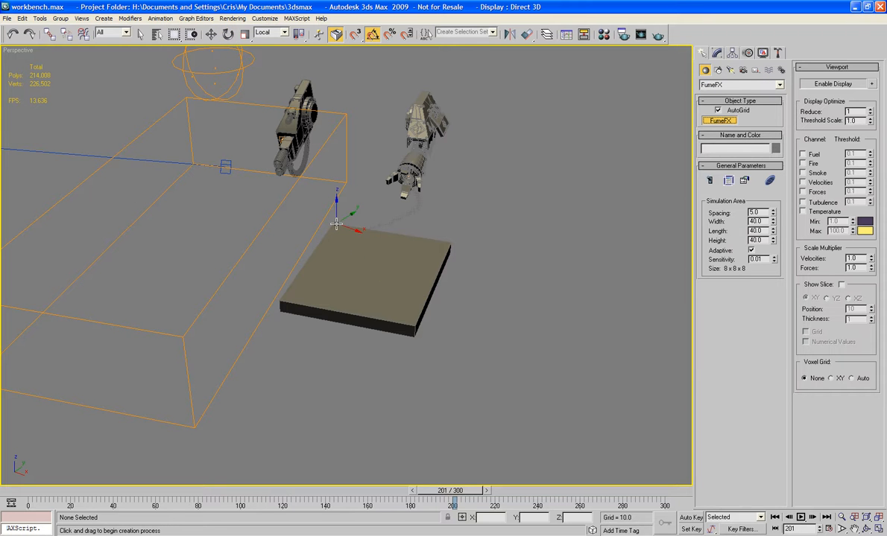
middle_click_drag(336, 222, 327, 220, "alt")
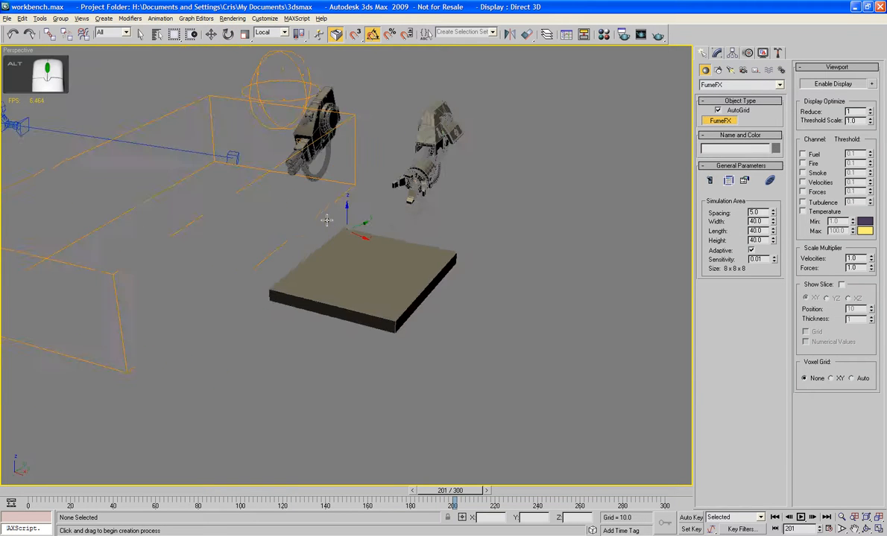
middle_click_drag(387, 223, 424, 267, "alt")
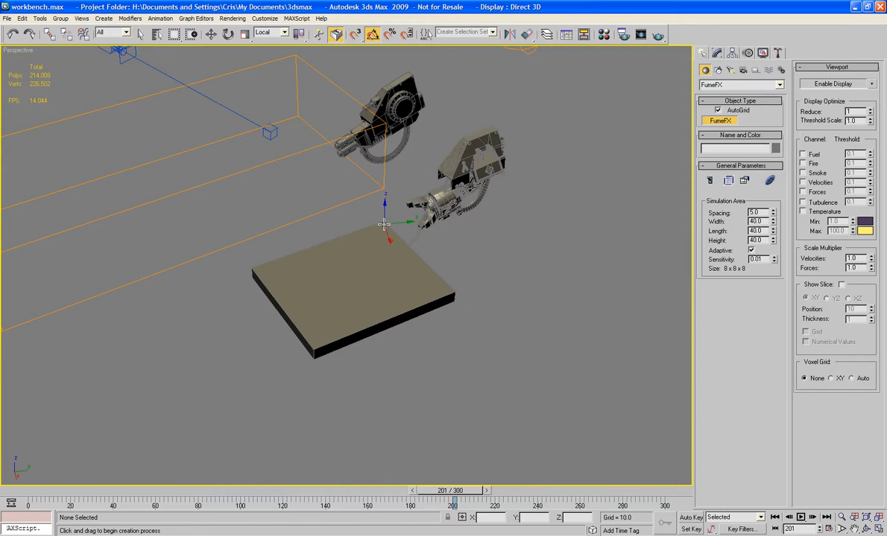
left_click_drag(386, 222, 222, 338)
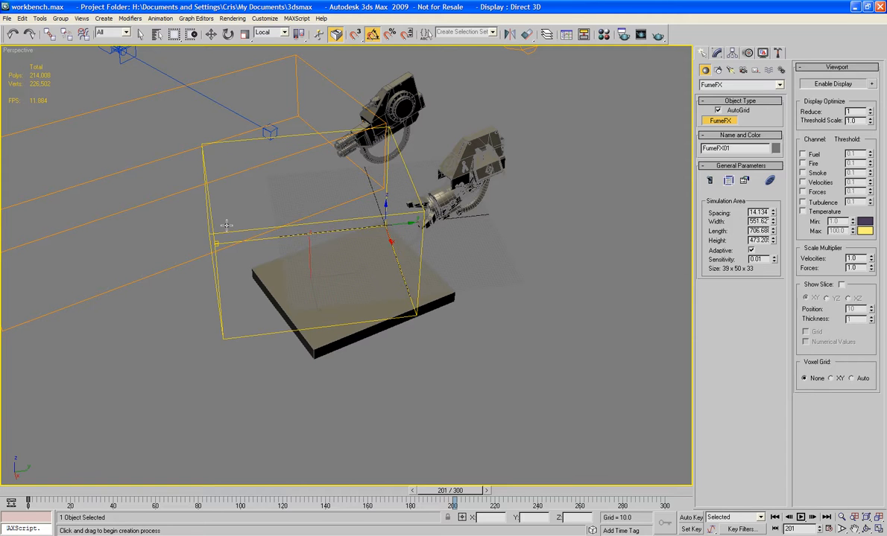
Step: Rotate the new FumeFX container about its Z axis to match the collision box and move it in the XY plane to enclose the box
key("e")
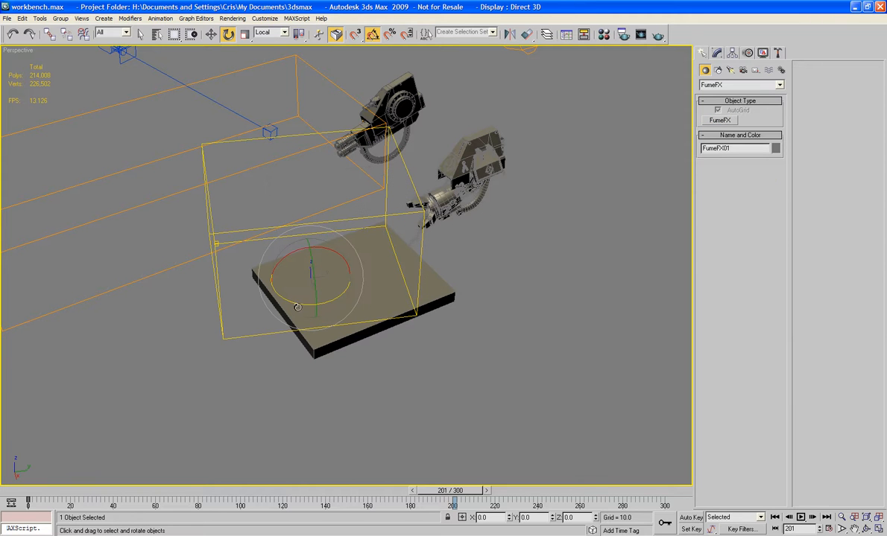
left_click_drag(297, 302, 308, 315)
key("w")
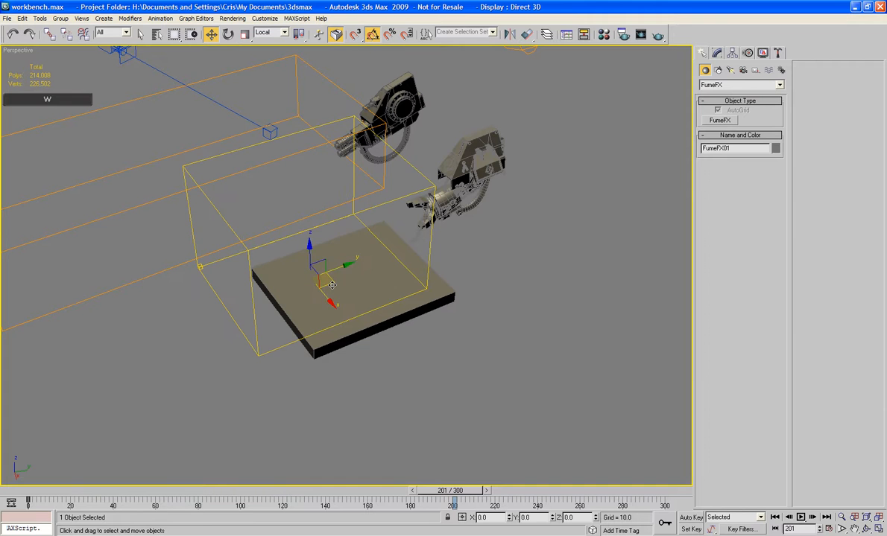
left_click_drag(334, 285, 370, 288)
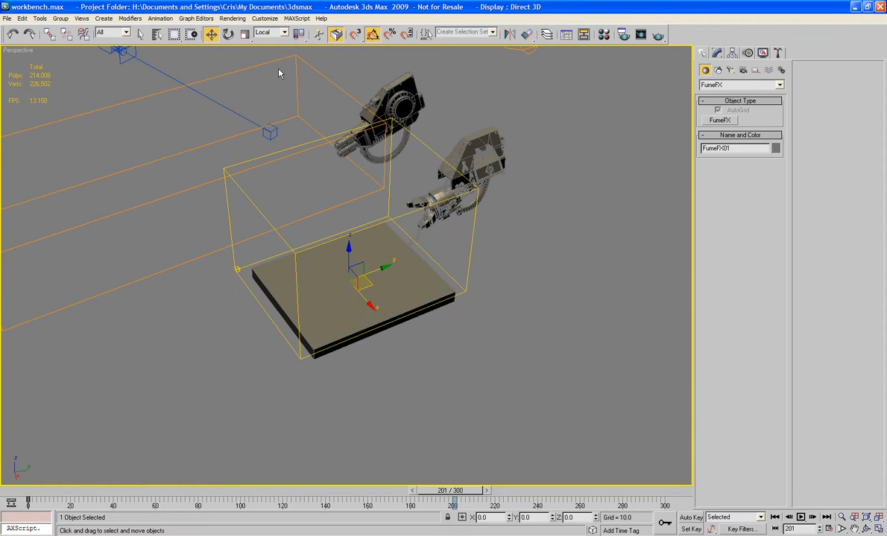
Step: Check the name of the existing FumeFX cage and rename the new container Burna_FumeFX_Cage
left_click(261, 82)
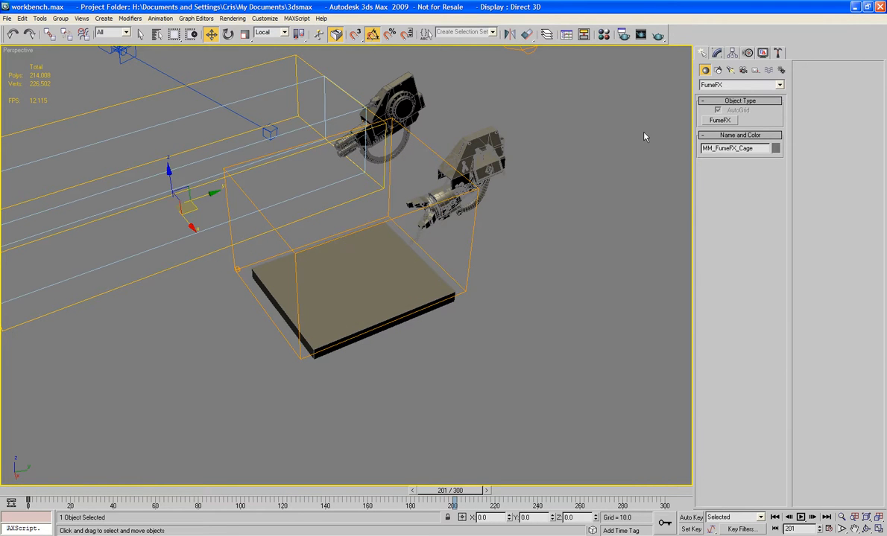
left_click(468, 251)
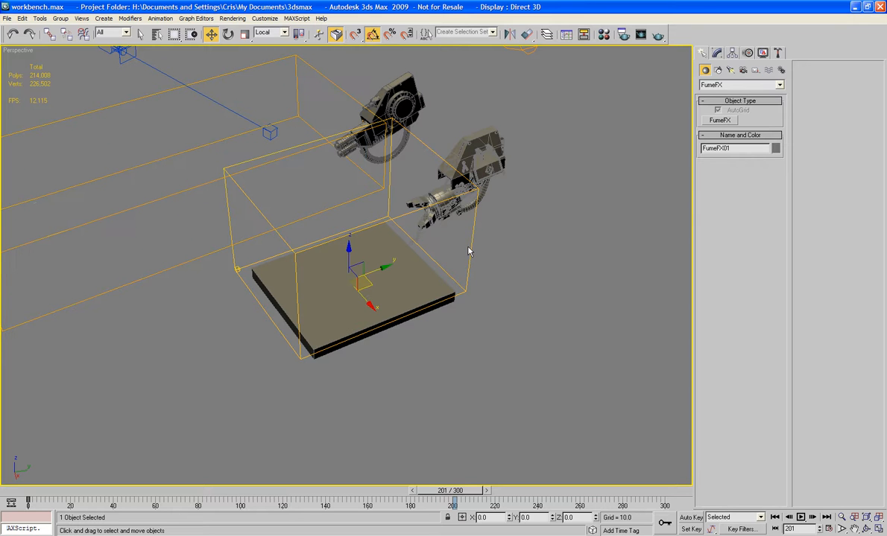
double_click(736, 149)
left_click(717, 53)
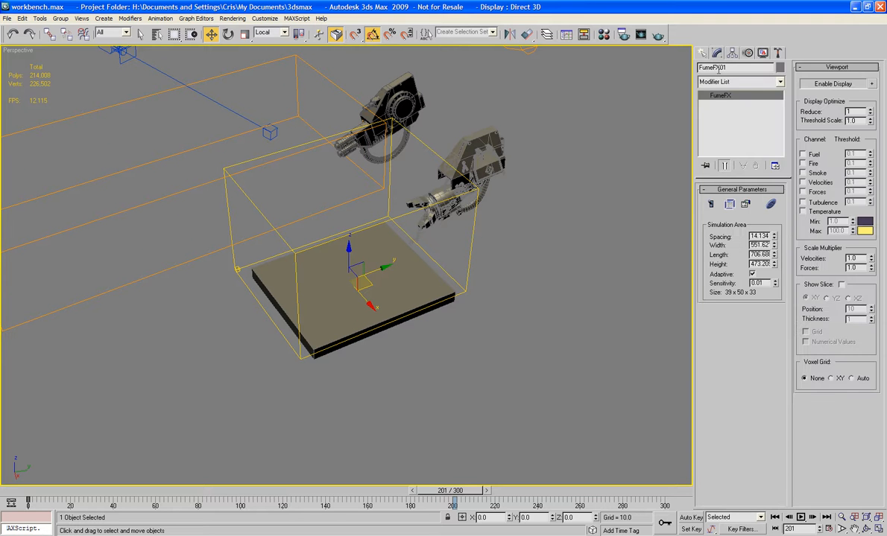
double_click(719, 70)
type("Burna_")
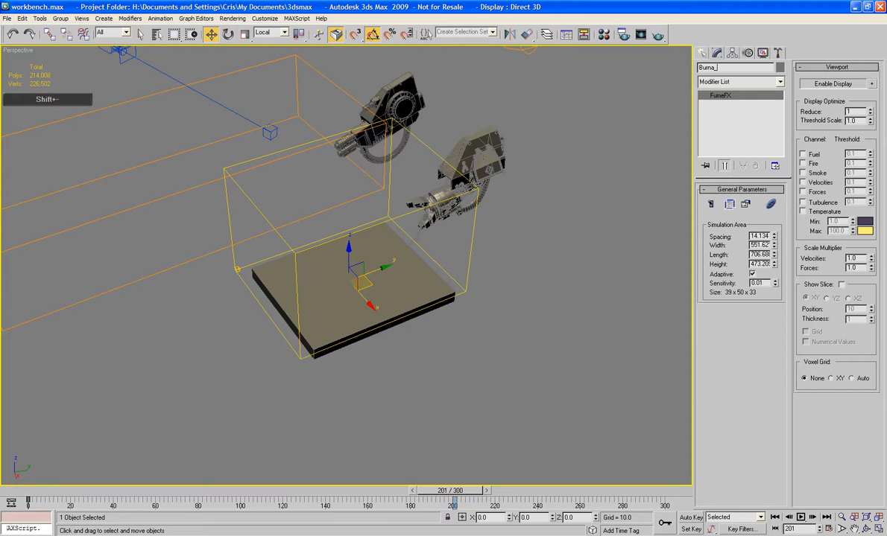
type("FumeFX_Cage")
key("Return")
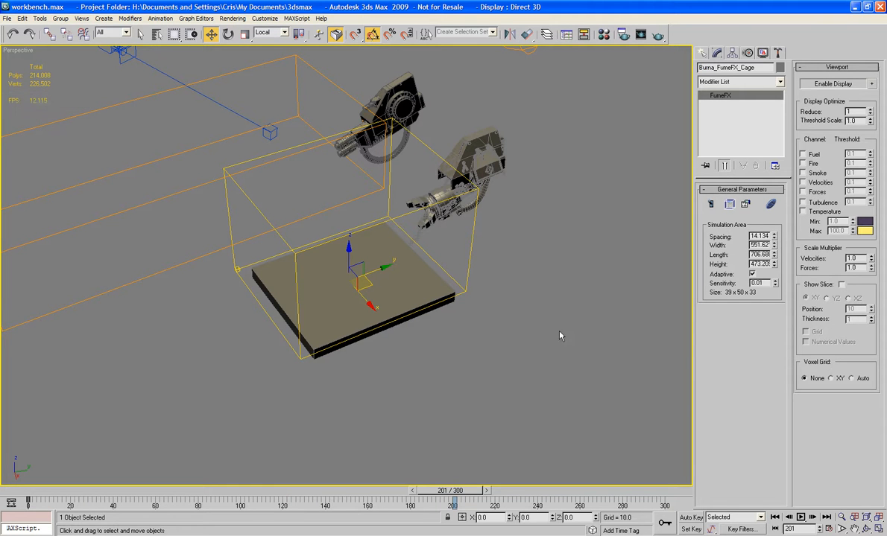
Step: Select the AfterBurn display object in the PFlowGroup layer through the layer manager and delete it
middle_click_drag(489, 310, 467, 226, "alt")
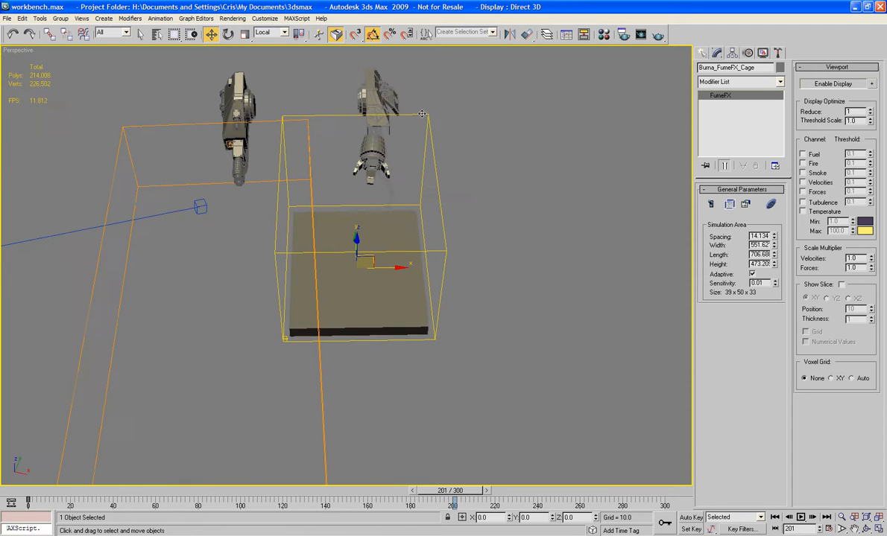
left_click(546, 35)
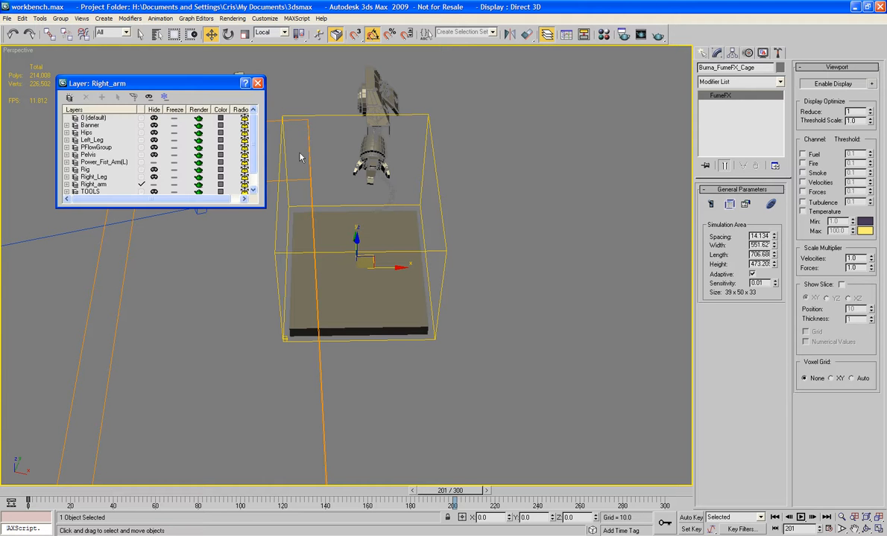
left_click(150, 148)
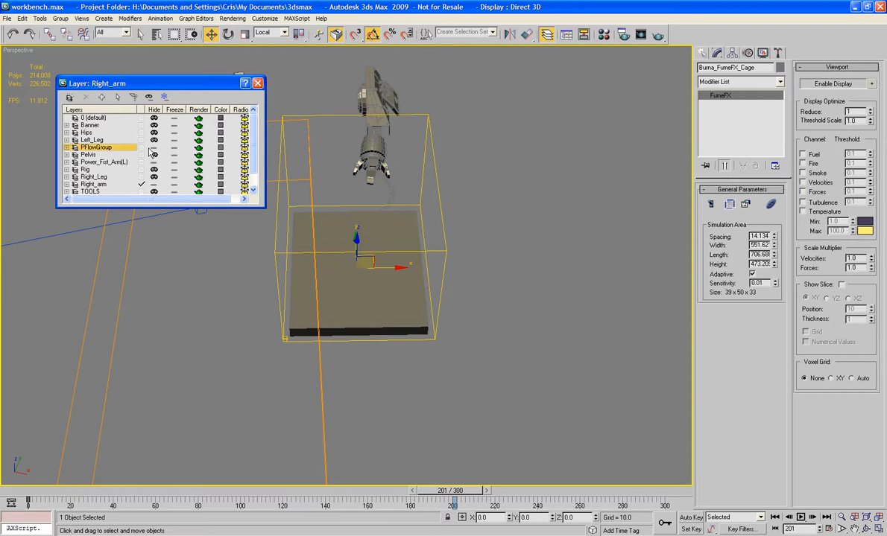
left_click(67, 147)
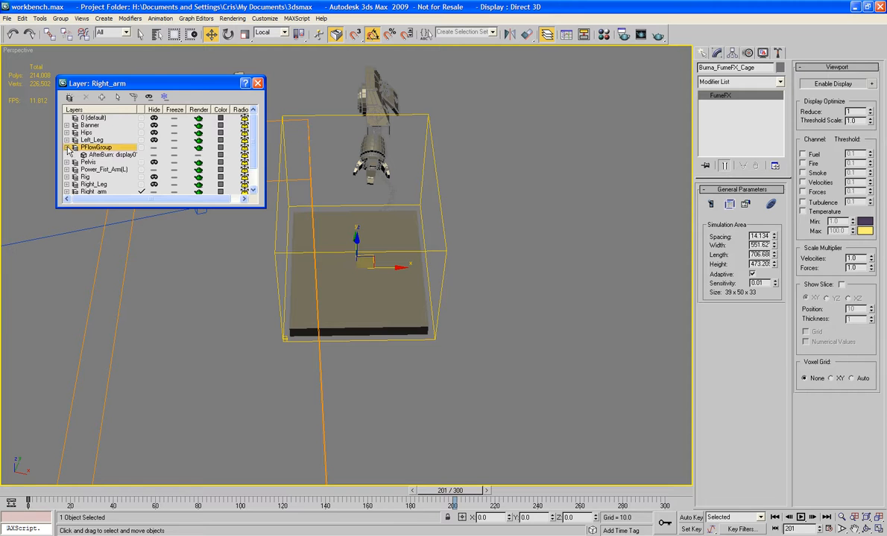
left_click(95, 155)
right_click(94, 154)
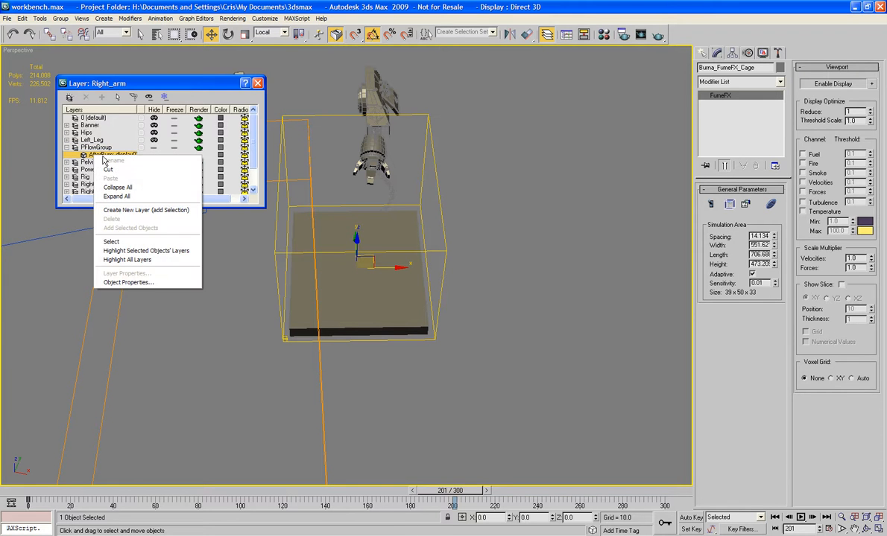
left_click(136, 242)
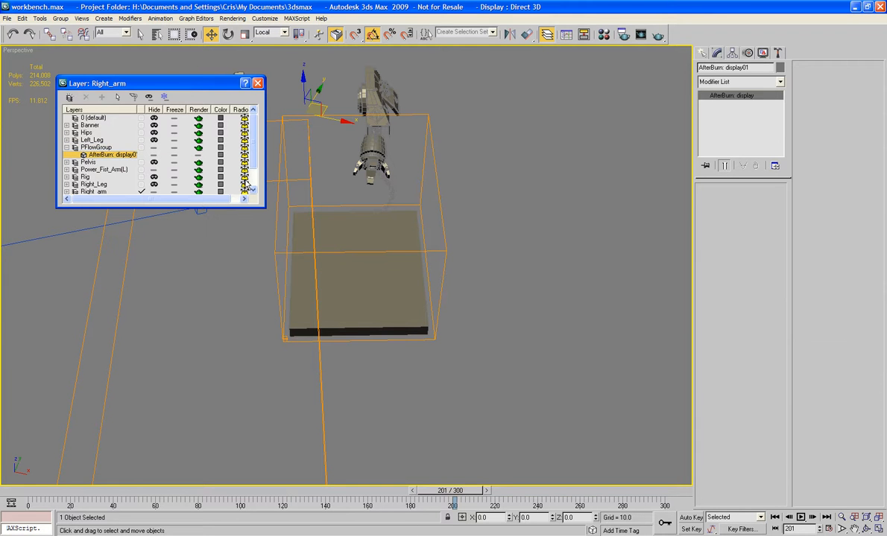
key("Delete")
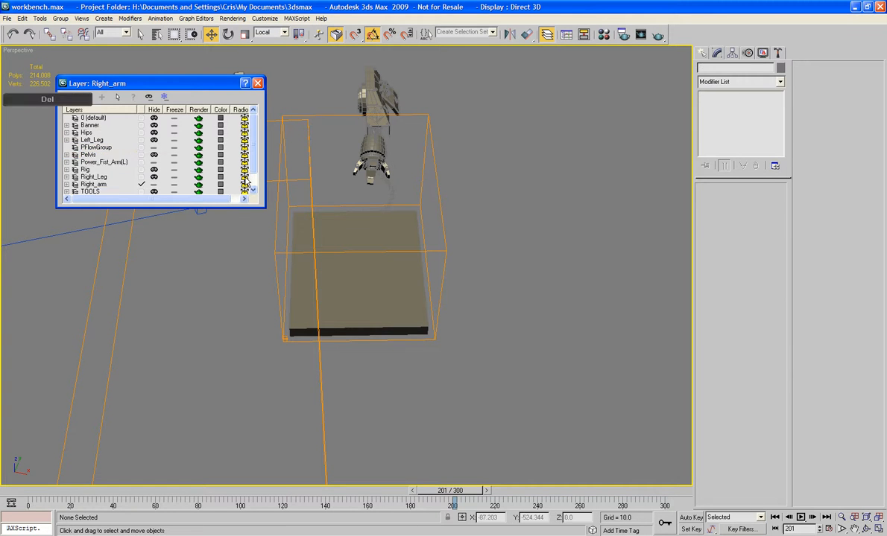
Step: Delete the emptied PFlowGroup layer and close the layer manager
left_click(97, 148)
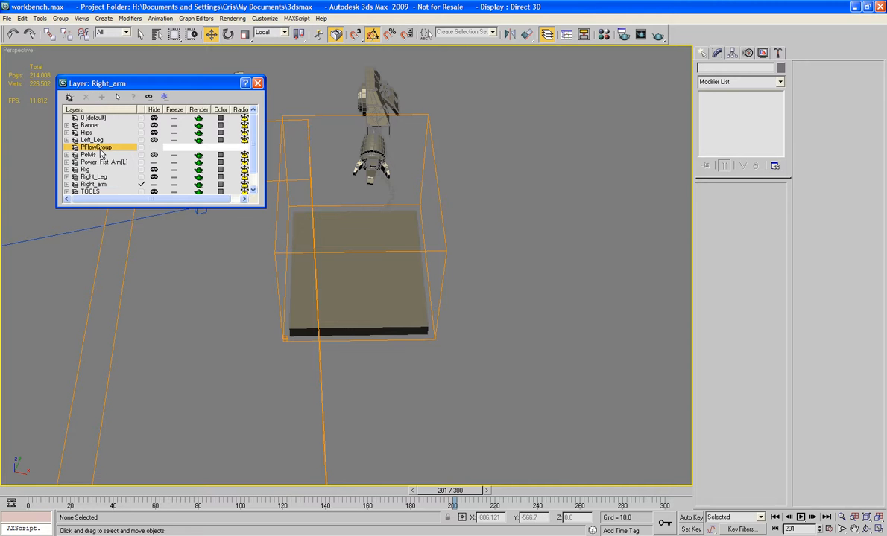
right_click(100, 149)
left_click(120, 213)
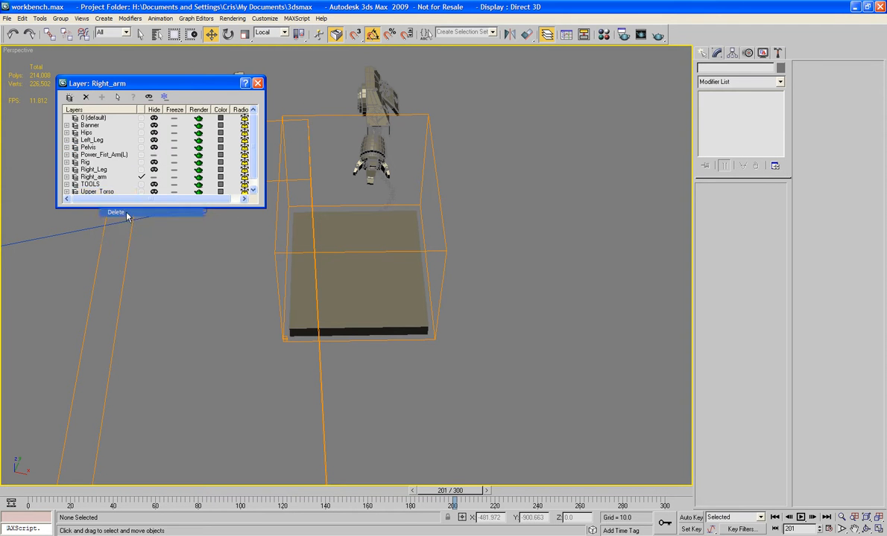
left_click(257, 83)
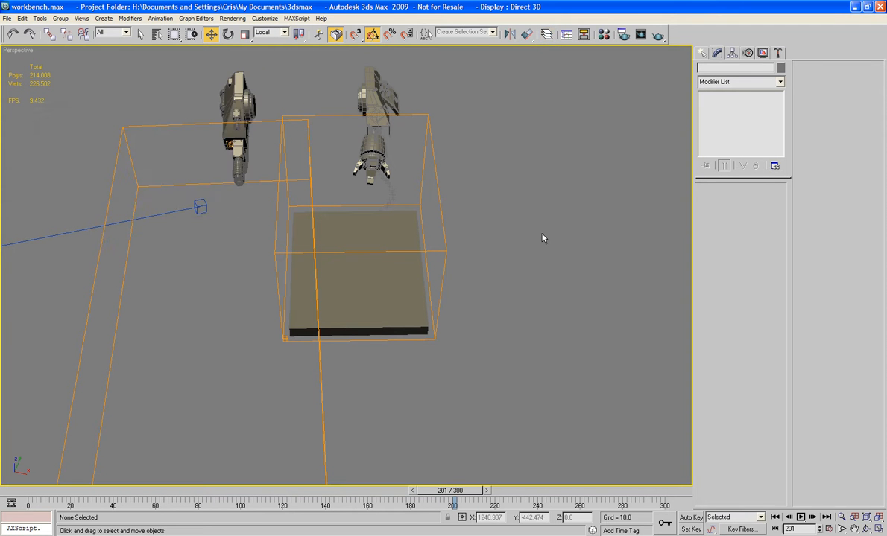
Step: Create a Gravity space warp on the ground beside the collision box, with an icon size of about 66
middle_click_drag(544, 238, 516, 222, "alt")
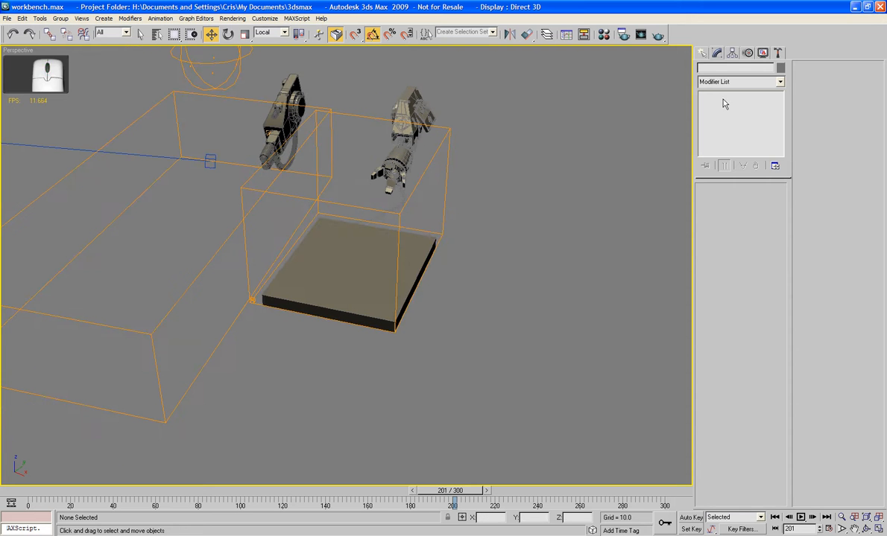
left_click(702, 53)
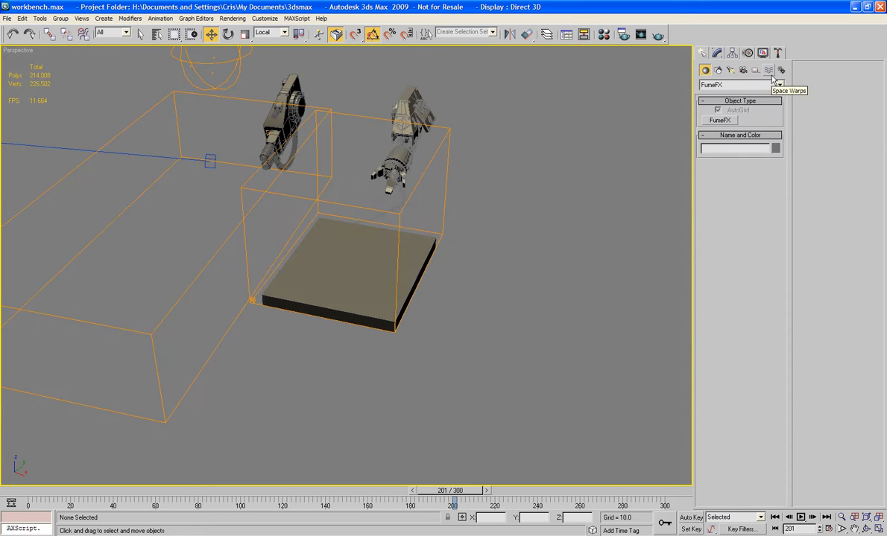
left_click(768, 70)
left_click(718, 153)
left_click(477, 314)
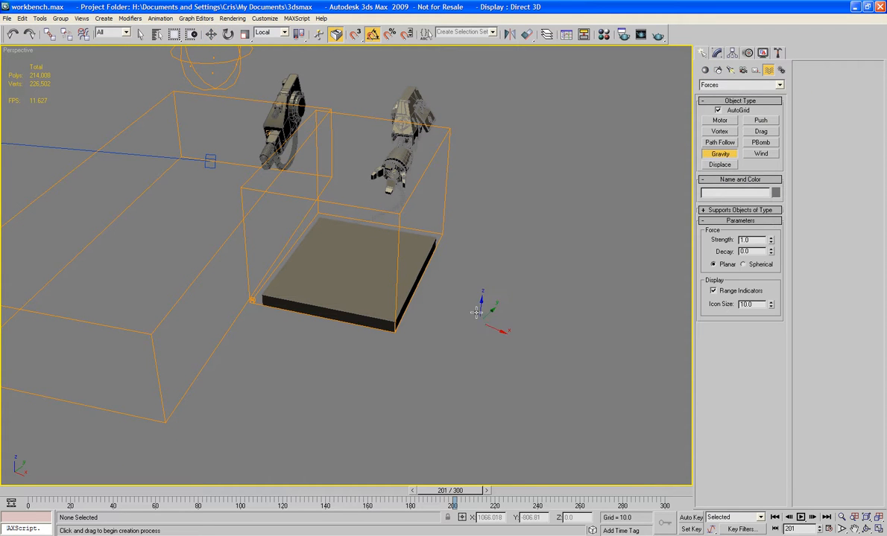
left_click_drag(478, 321, 485, 336)
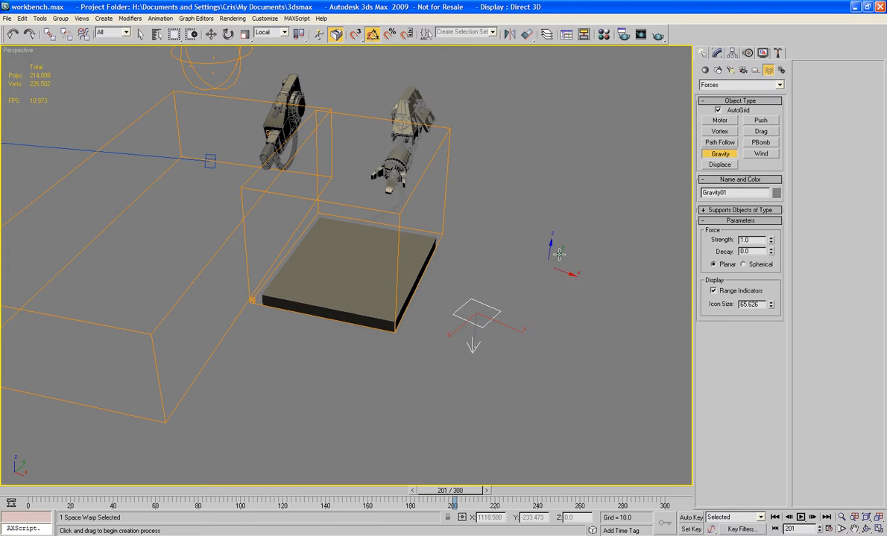
key("w")
Step: Create a FumeFX Particle Src helper next to the gravity warp, with an icon size of about 108
middle_click_drag(588, 175, 508, 239, "alt")
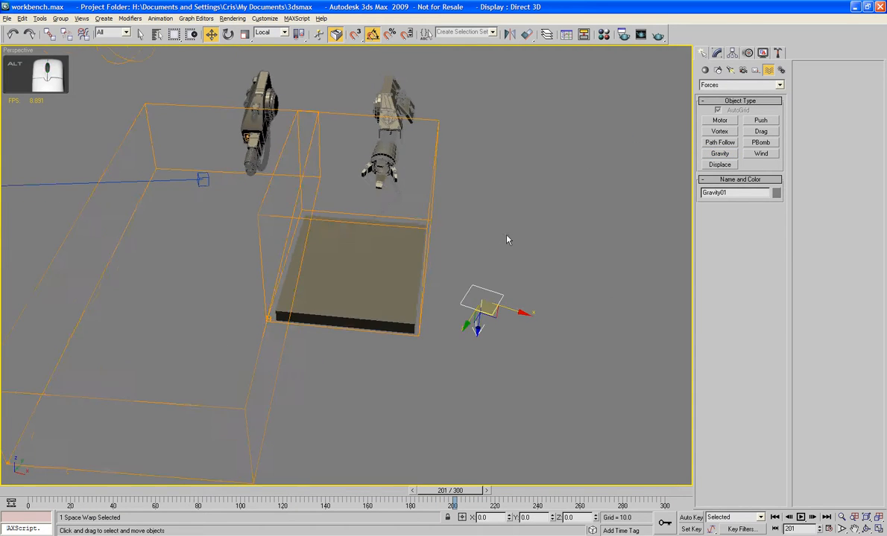
left_click(754, 71)
left_click(720, 132)
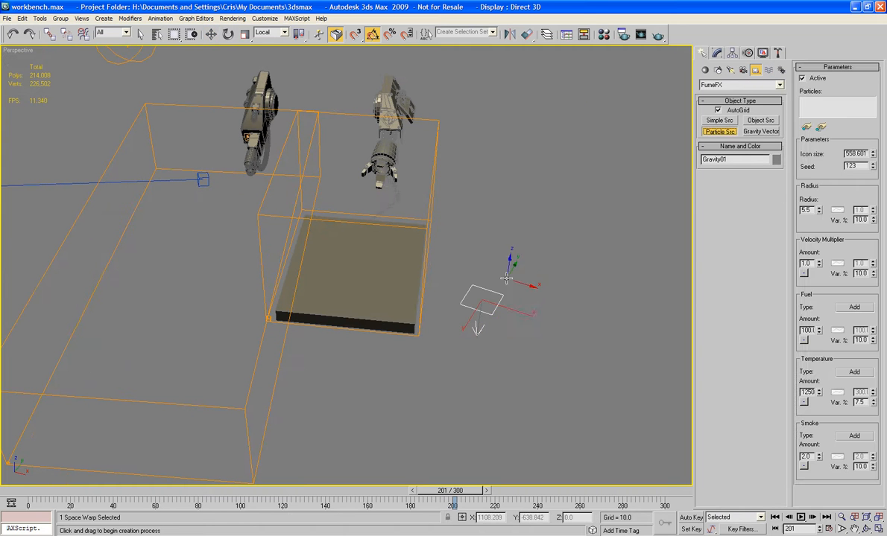
left_click_drag(505, 267, 513, 281)
key("w")
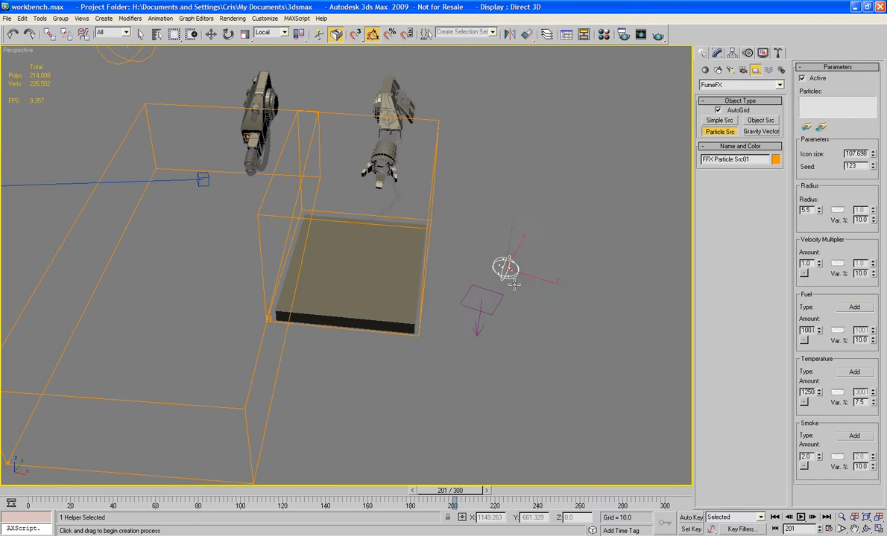
Step: Select the Burna particle object beneath the claw and check its place in the scene object list
left_click(413, 211)
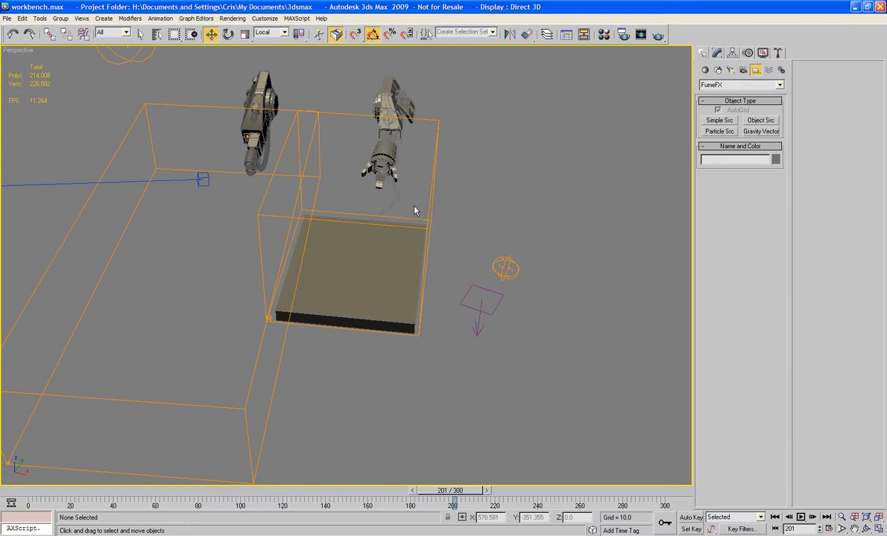
left_click_drag(415, 206, 382, 212)
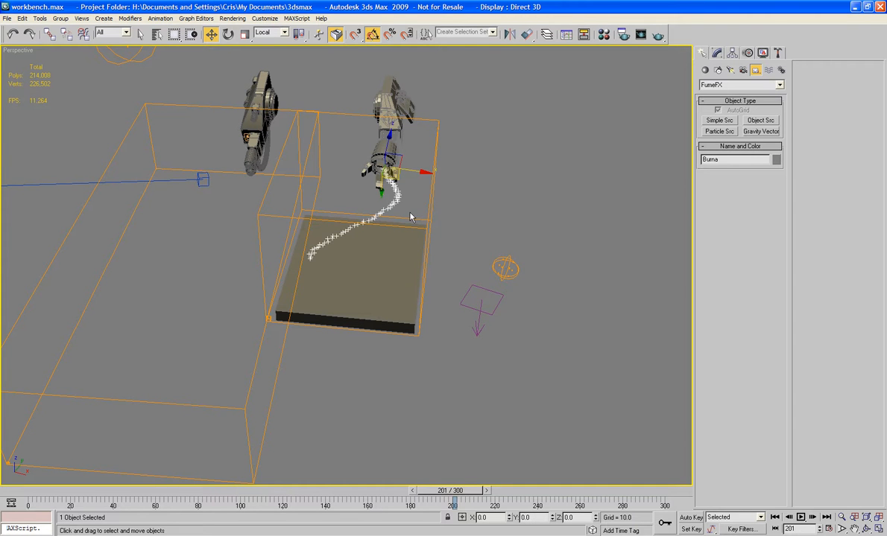
key("h")
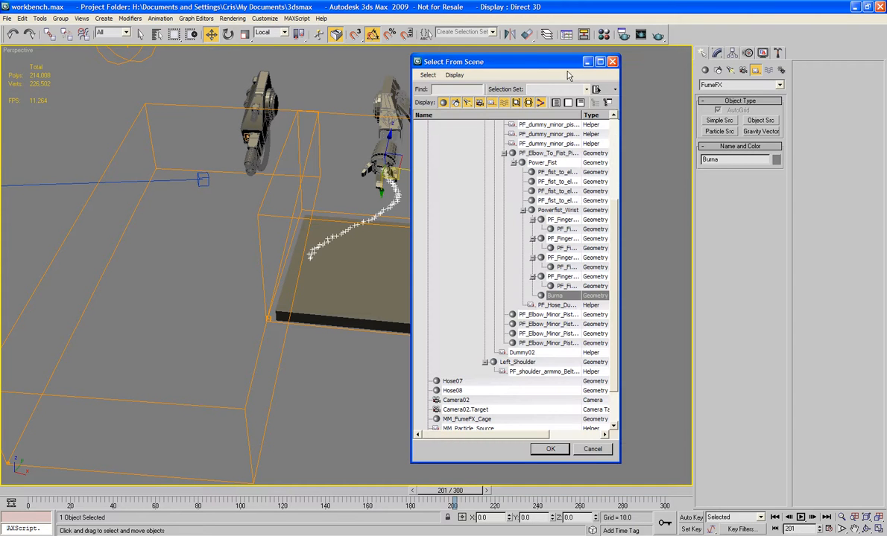
left_click(611, 62)
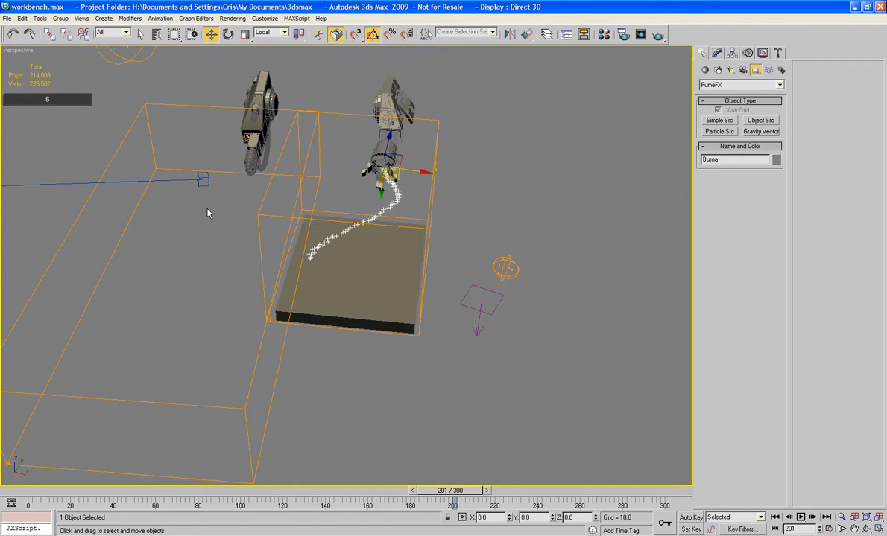
Step: Open Particle View and set the Burna flow's Position Icon 02 location to Pivot
key("6")
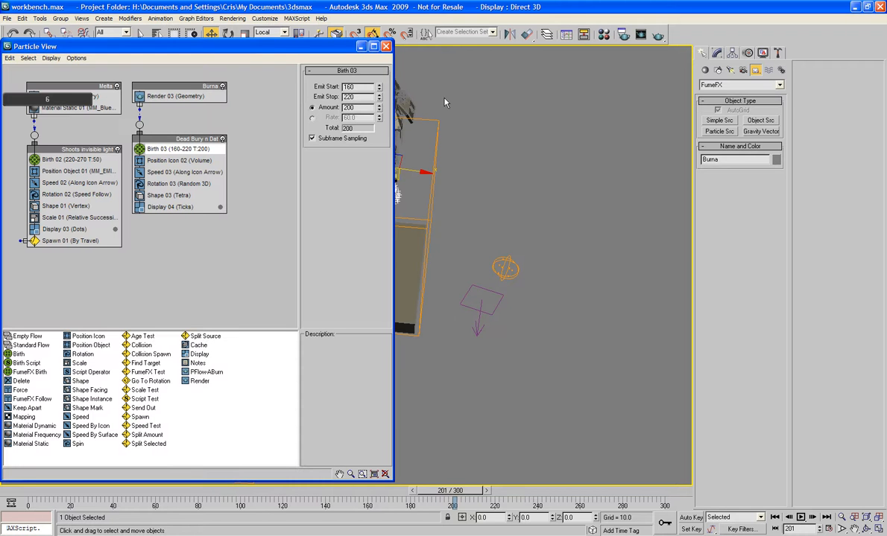
middle_click_drag(493, 144, 555, 99, "alt")
middle_click_drag(566, 186, 511, 238)
scroll(575, 201, "up", 3)
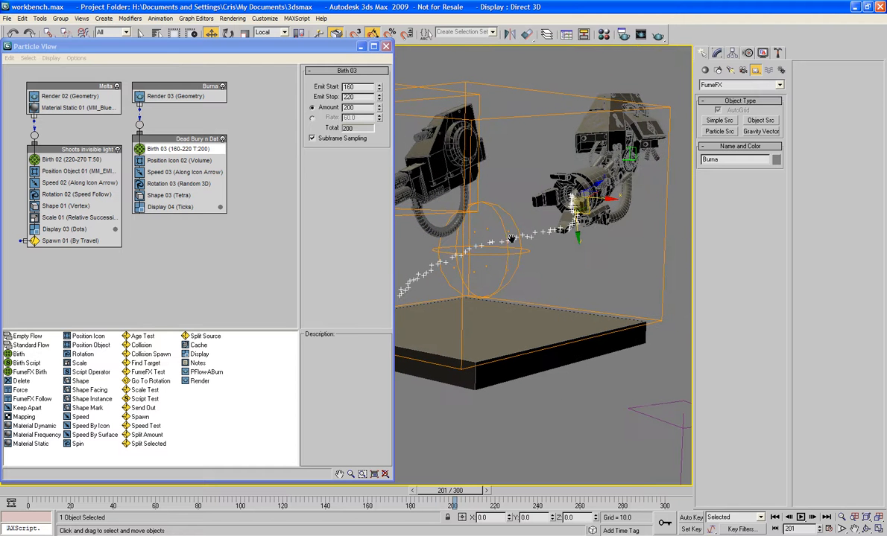
left_click(161, 161)
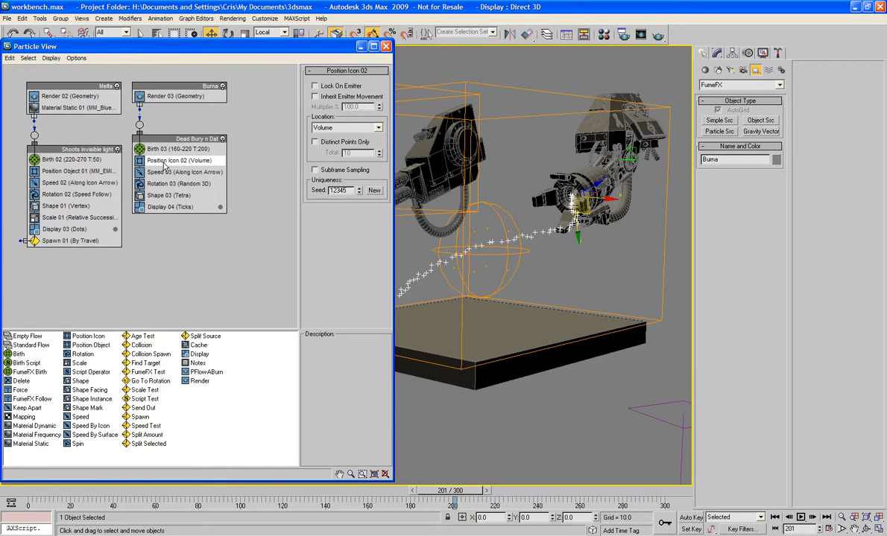
left_click(355, 131)
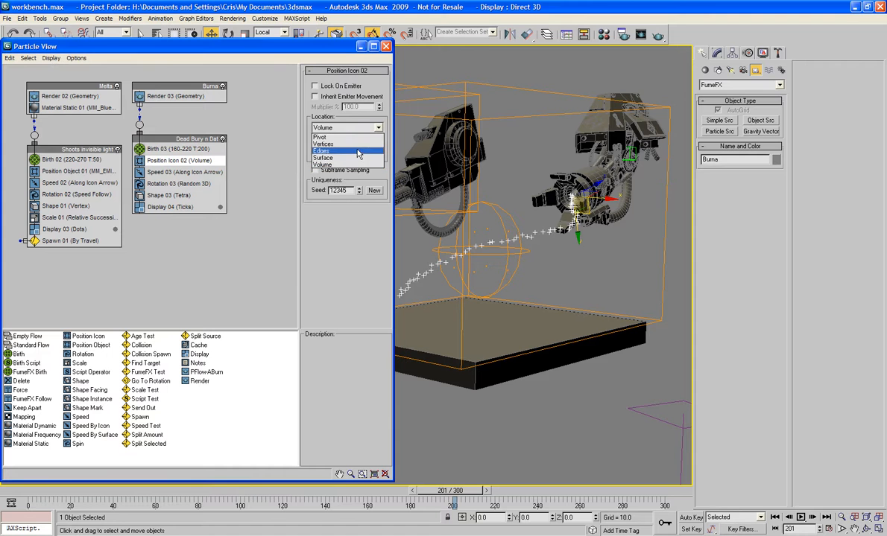
left_click(324, 137)
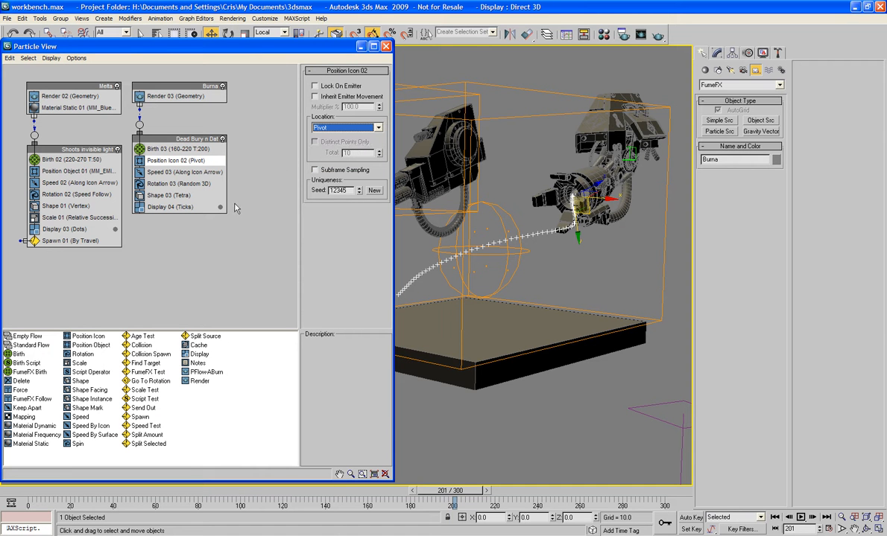
Step: Set the divergence of the Burna flow's Speed 03 operator to 12.5 and scrub the timeline to check the particle spread
left_click(190, 173)
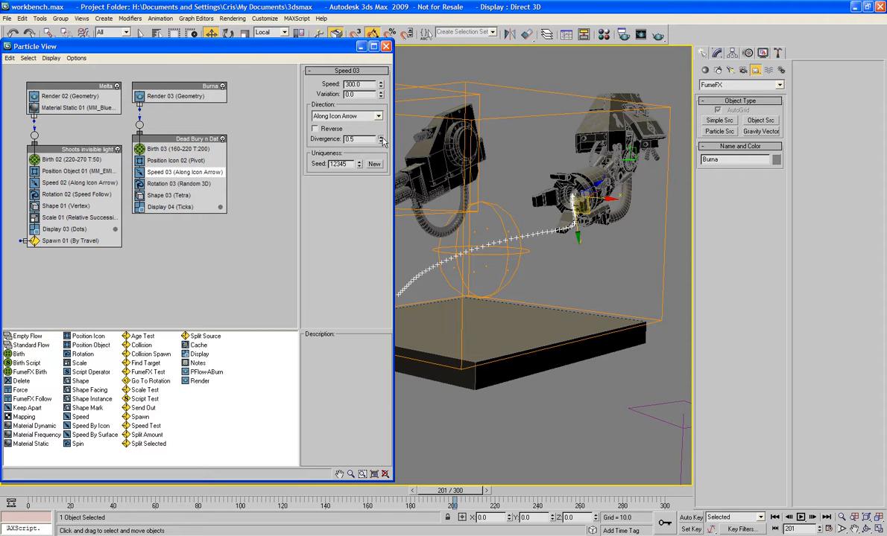
left_click_drag(381, 141, 381, 123)
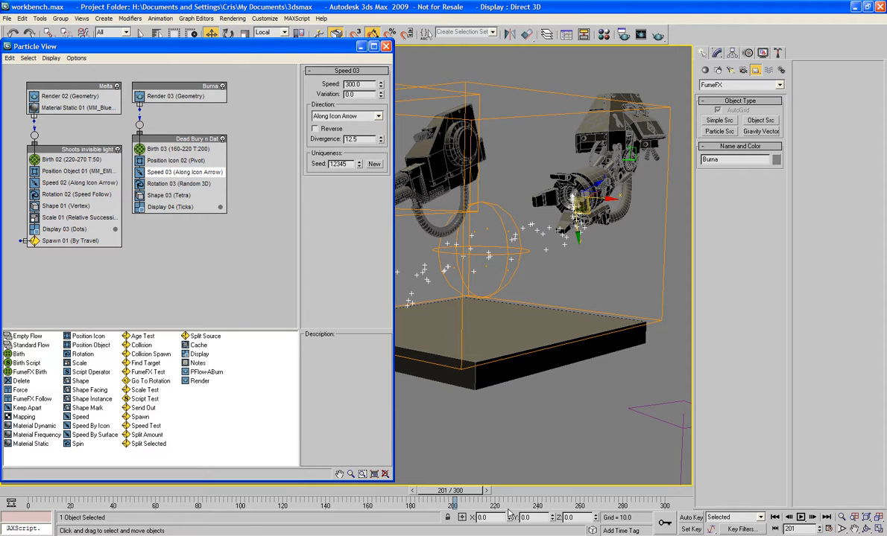
left_click_drag(459, 497, 511, 498)
key("/")
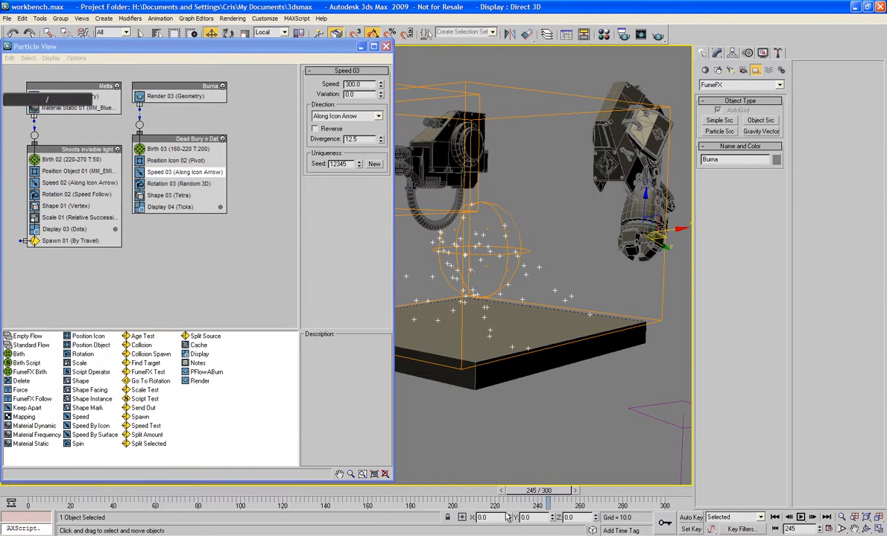
left_click_drag(546, 499, 471, 493)
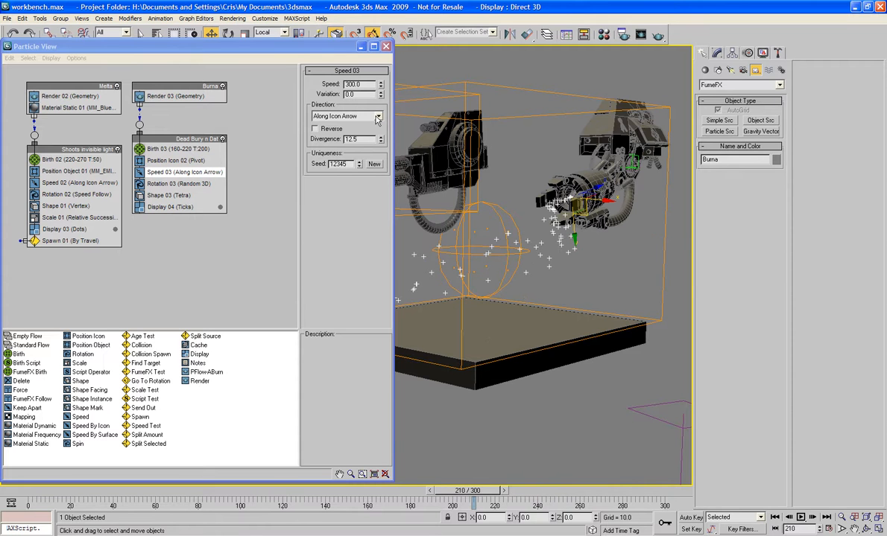
Step: Set the speed of the Speed 03 operator to 500
double_click(370, 86)
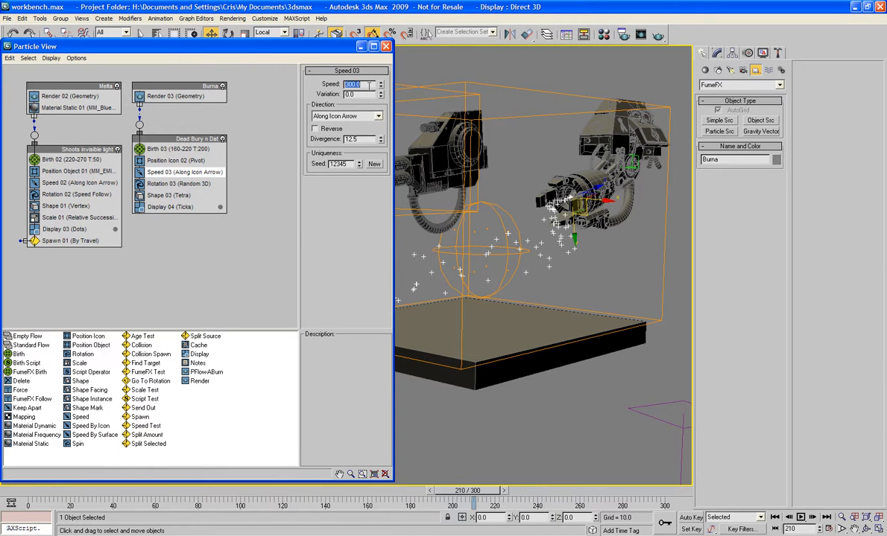
type("500")
key("Return")
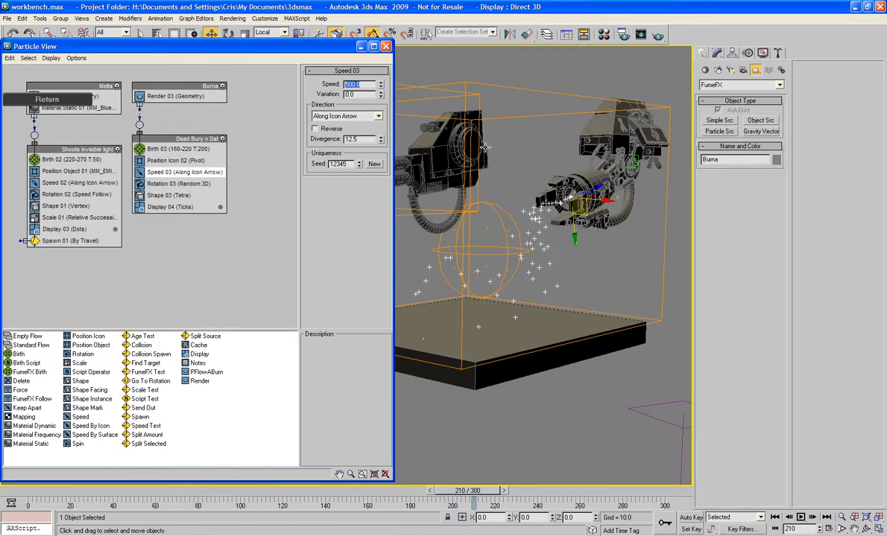
Step: Set the Birth 03 particle amount to 100 and preview the emission at frame 205
left_click(147, 150)
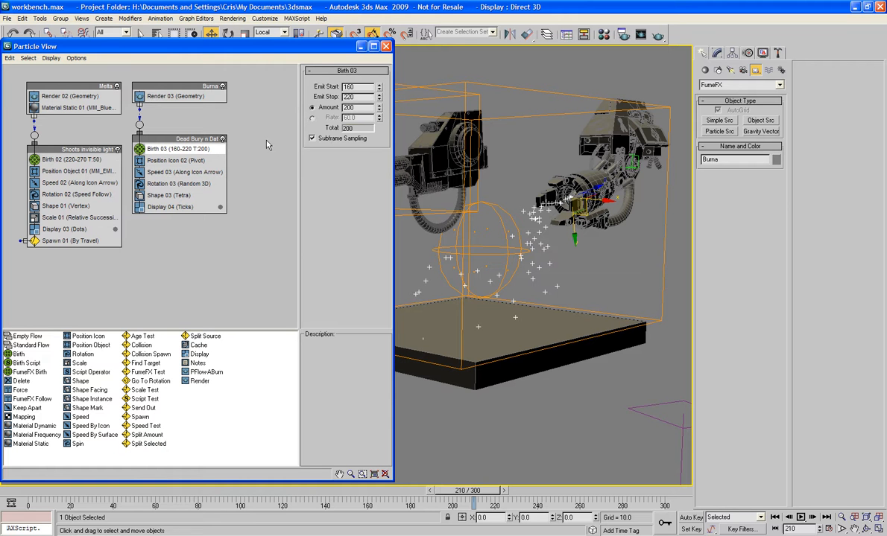
type("100")
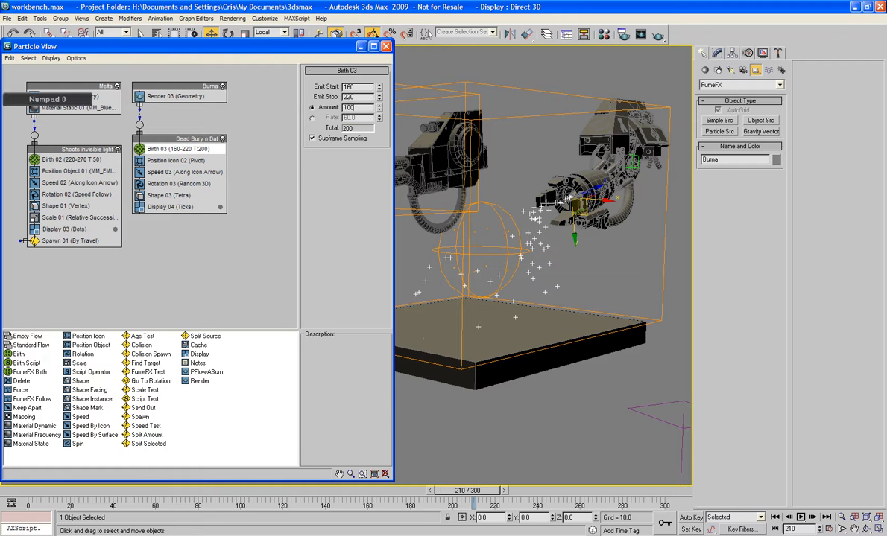
left_click_drag(462, 494, 451, 475)
key("w")
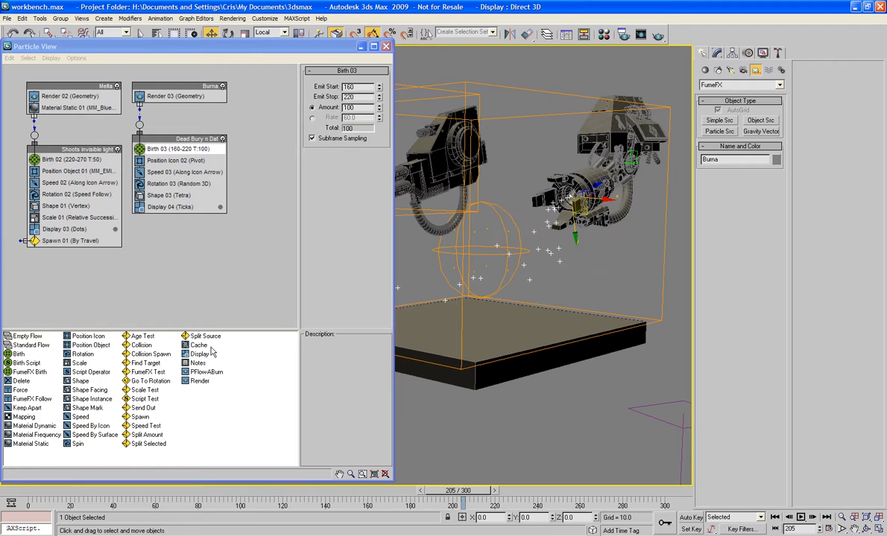
Step: Create a UDeflector space warp on the ground beside the collision box, with an icon size of about 75
left_click(768, 70)
left_click(723, 86)
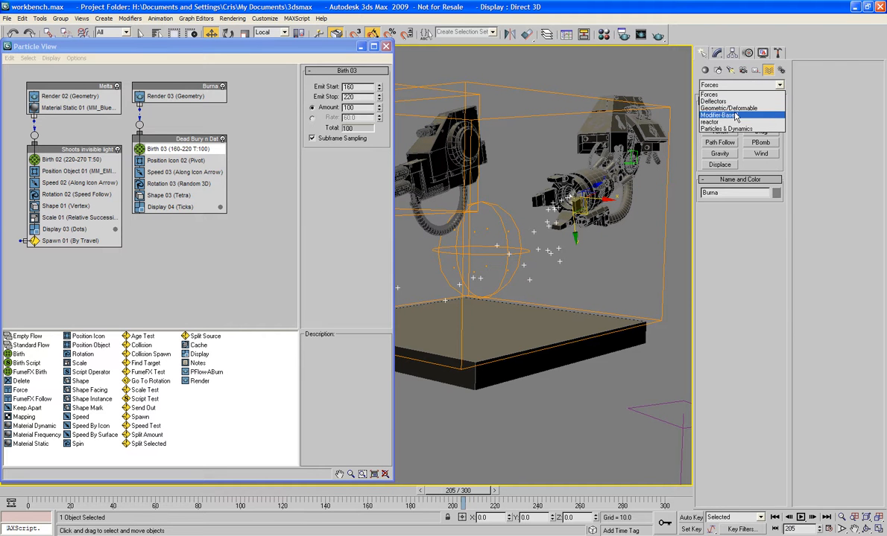
left_click(726, 102)
left_click(761, 153)
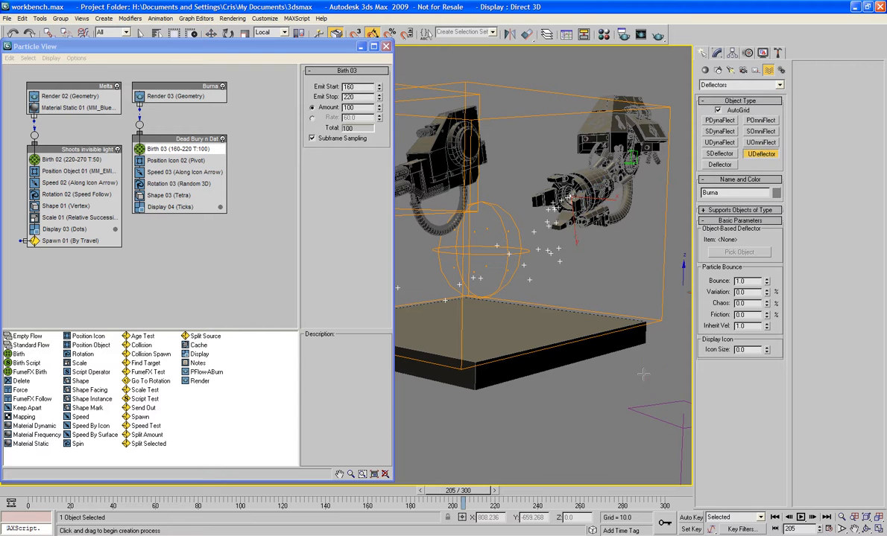
left_click_drag(645, 370, 654, 378)
right_click(654, 378)
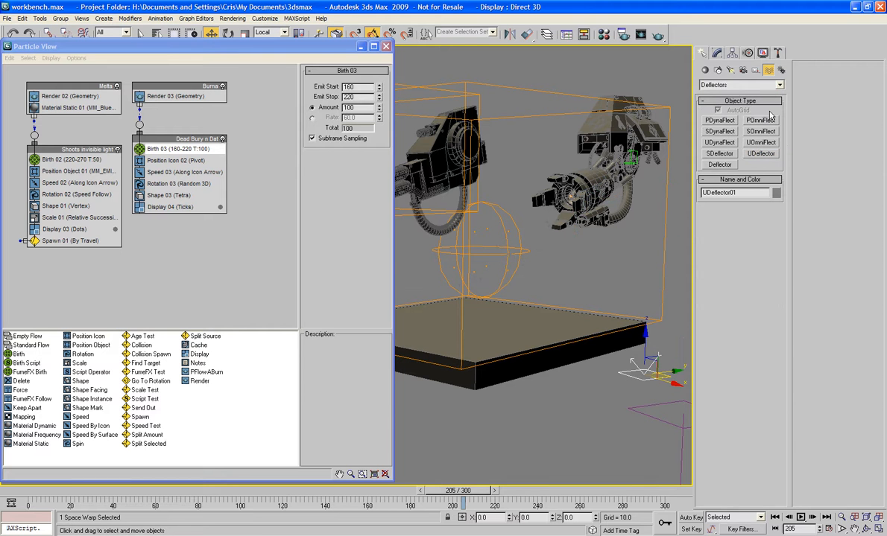
Step: Assign the flat collision box under the claw as the UDeflector's object
left_click(718, 55)
left_click(741, 232)
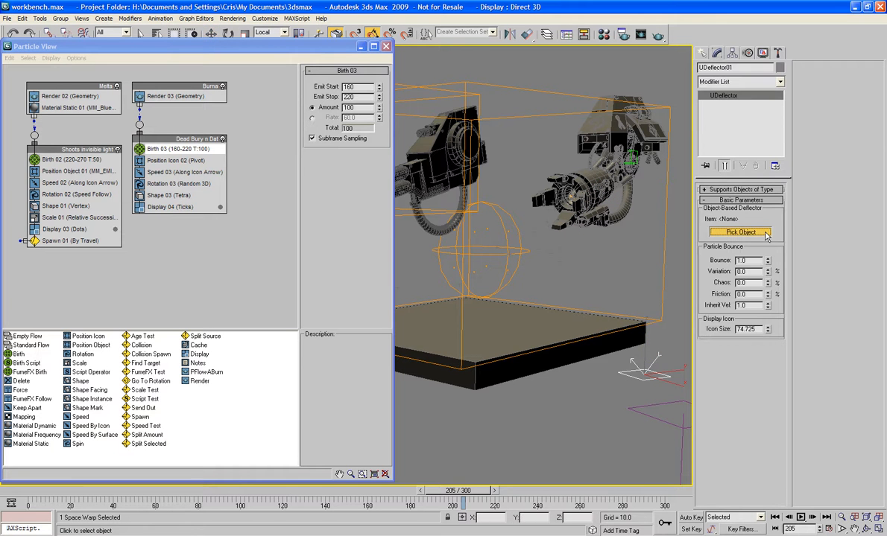
left_click(578, 362)
right_click(584, 375)
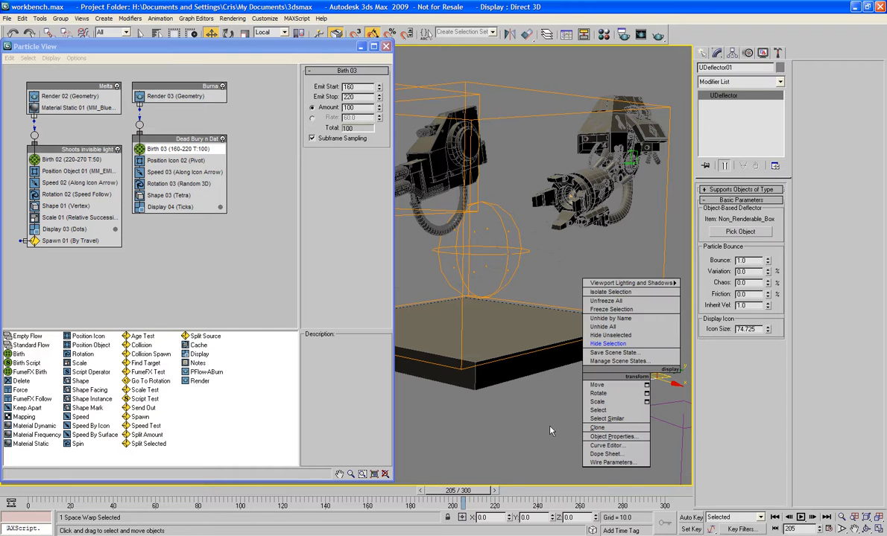
left_click(550, 427)
Step: Turn off Renderable in the collision box's object properties
left_click(535, 355)
right_click(534, 355)
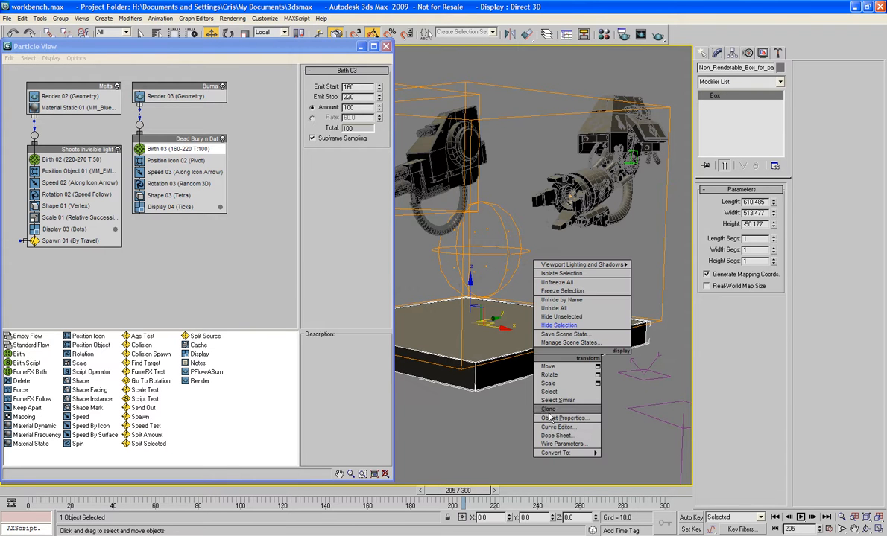
left_click(564, 418)
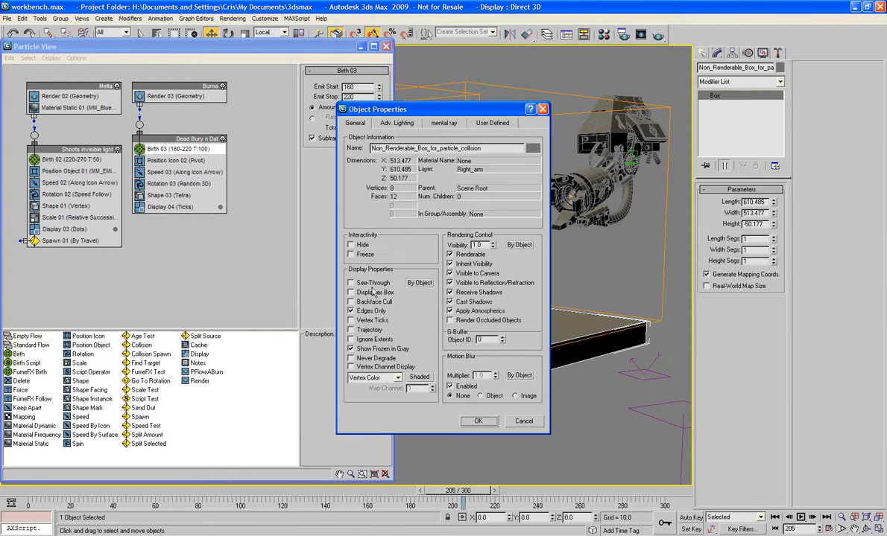
left_click(450, 254)
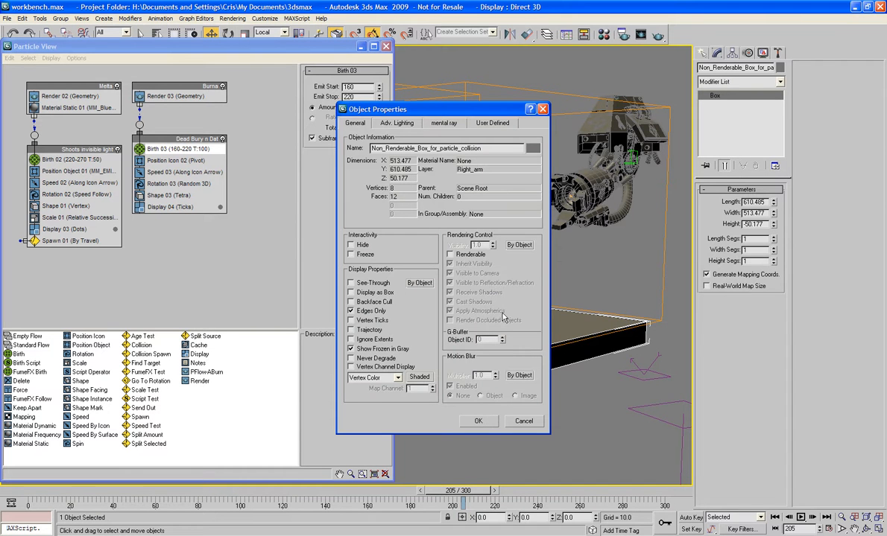
left_click(476, 422)
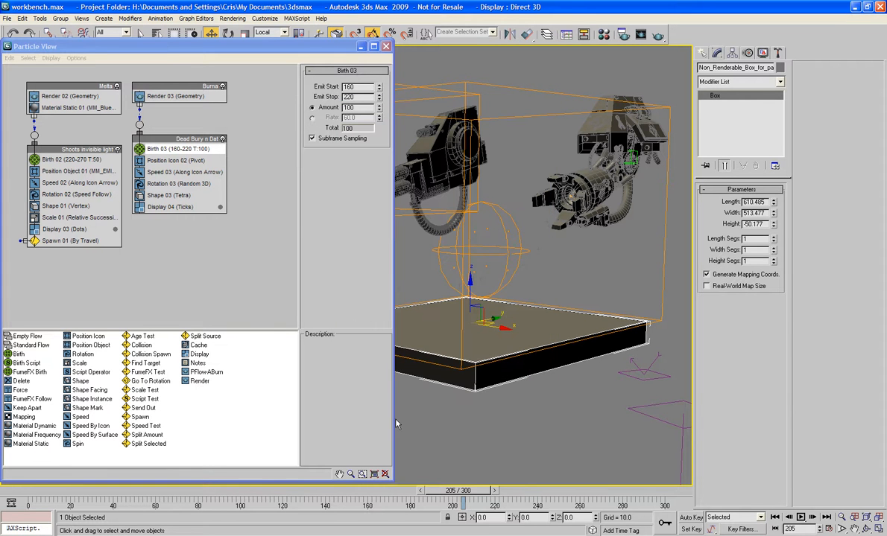
Step: Add a Force operator below Shape 03 in the Dead Bury n Dat event and assign the Gravity01 space warp to it
left_click_drag(19, 390, 162, 201)
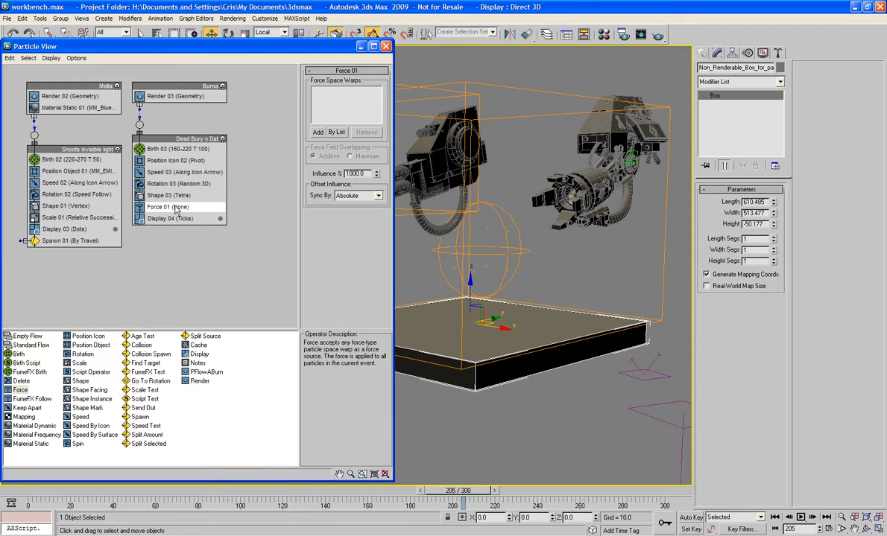
left_click(318, 132)
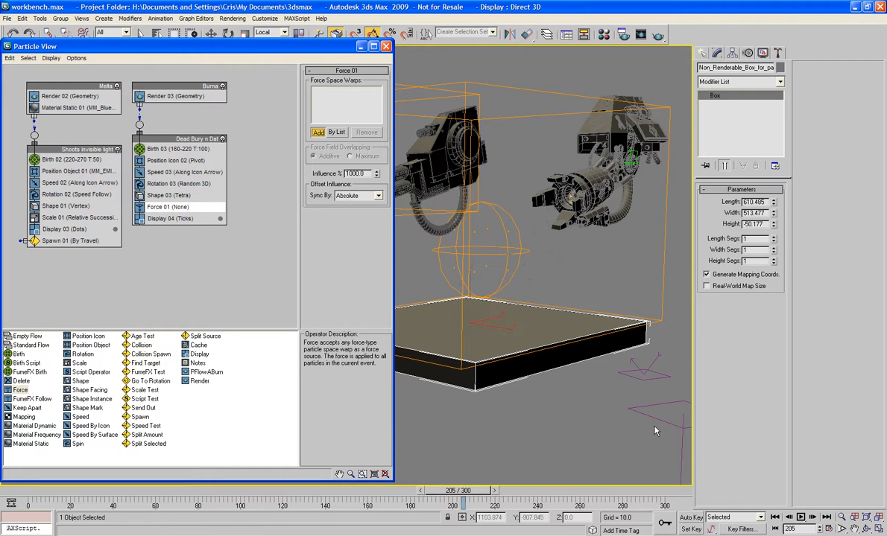
left_click(654, 418)
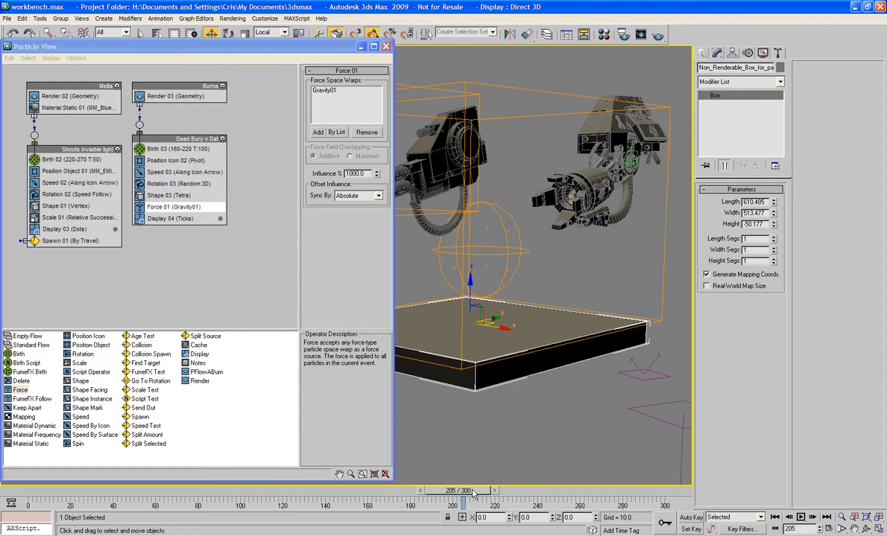
Step: Select the Burna emitter at frame 214 and set the Force 01 influence to 142%
left_click_drag(474, 493, 493, 504)
key("w")
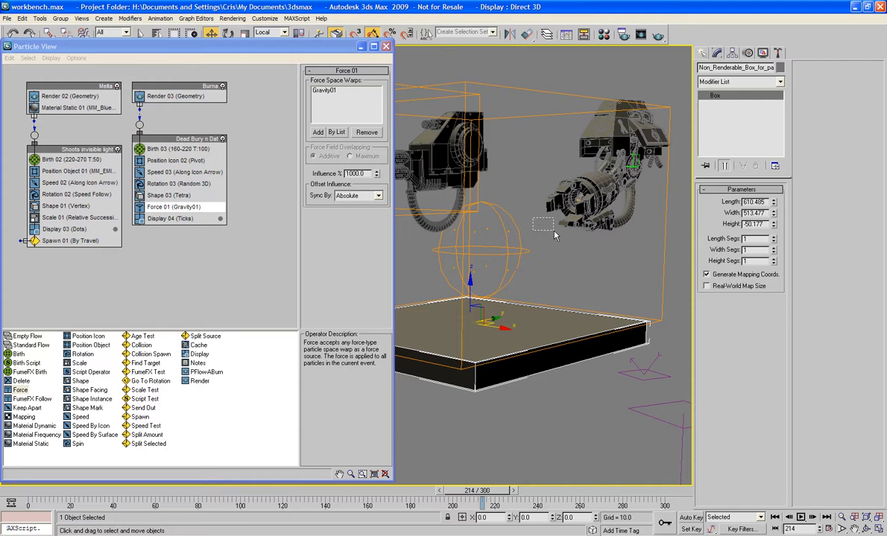
left_click(551, 231)
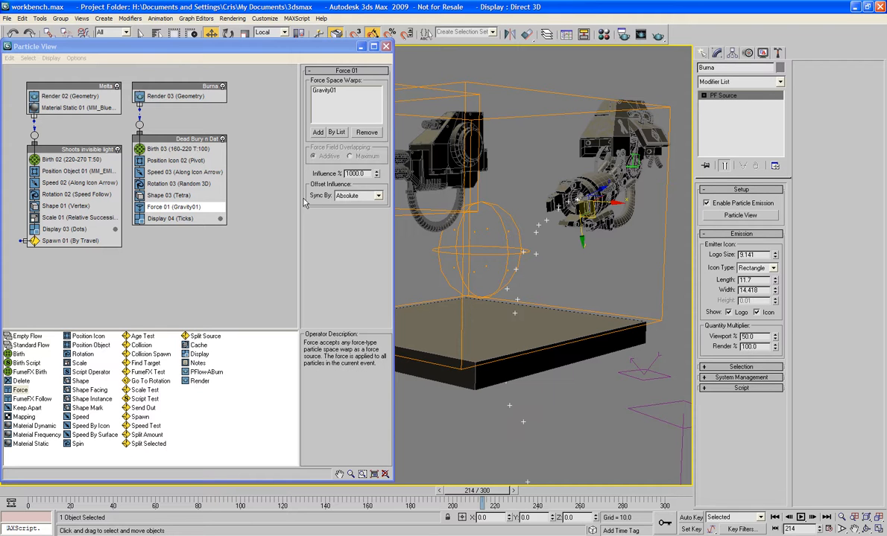
left_click_drag(378, 175, 441, 76)
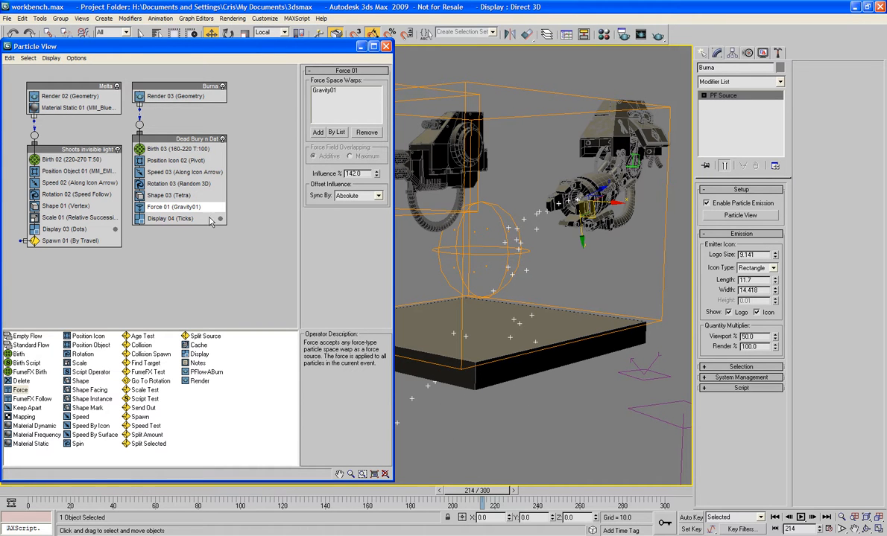
Step: Add a Collision test at the end of the Dead Bury n Dat event and assign UDeflector01 as its deflector
left_click(141, 346)
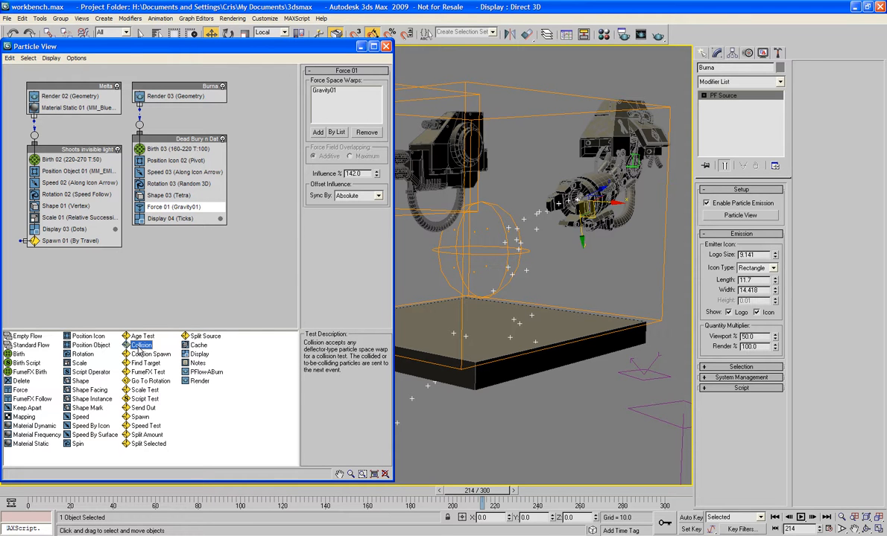
left_click_drag(139, 352, 155, 234)
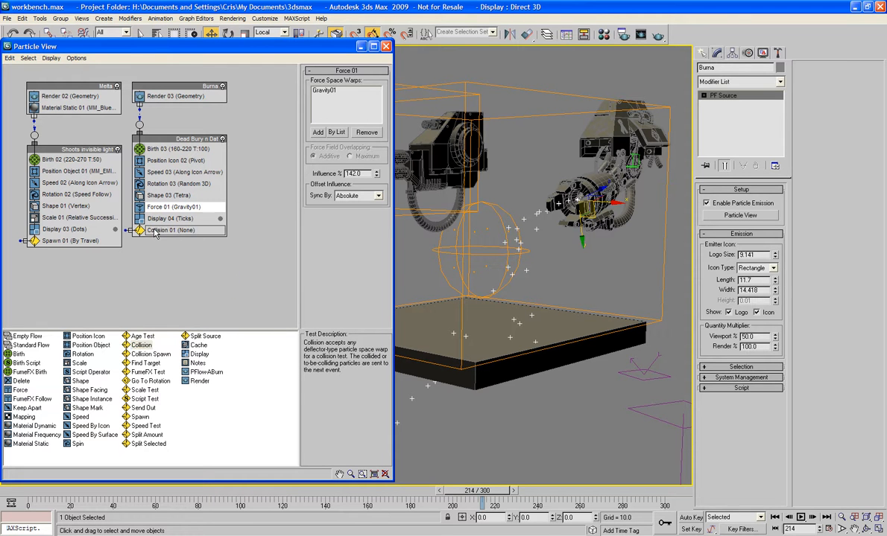
left_click(155, 232)
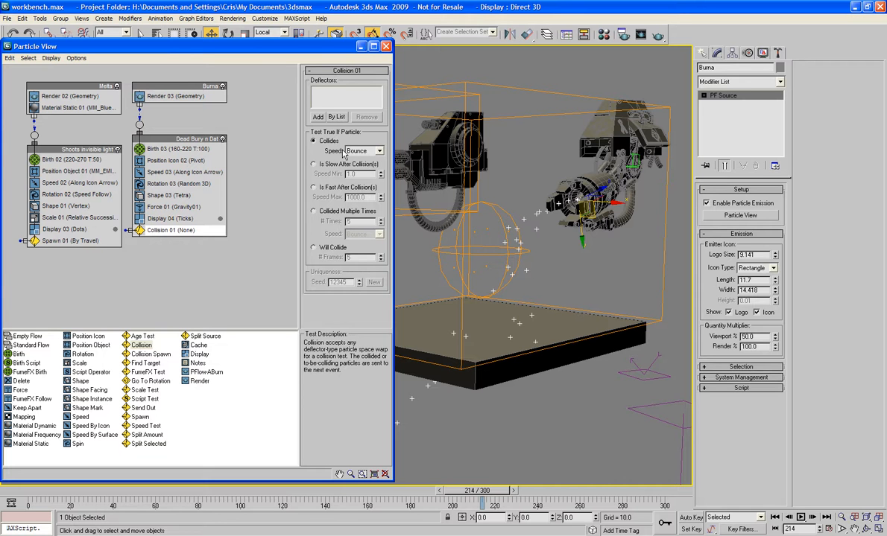
left_click(318, 117)
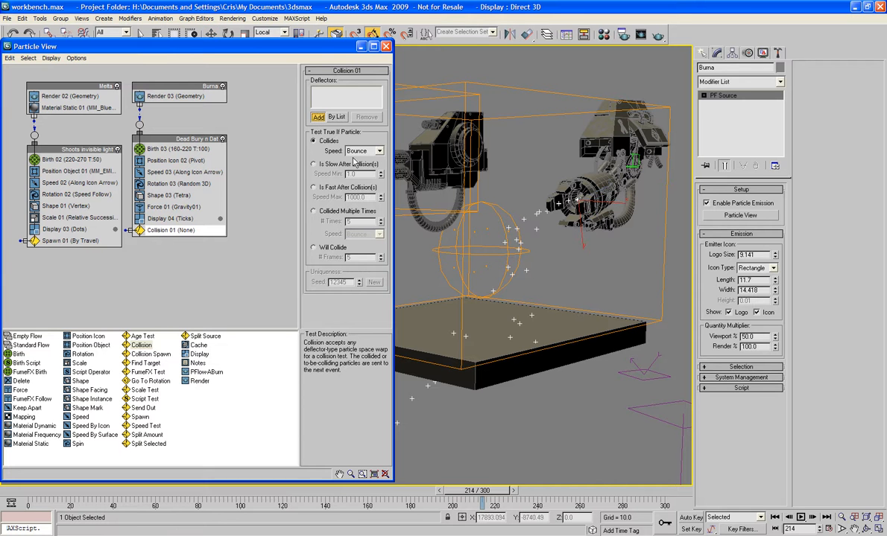
left_click(659, 371)
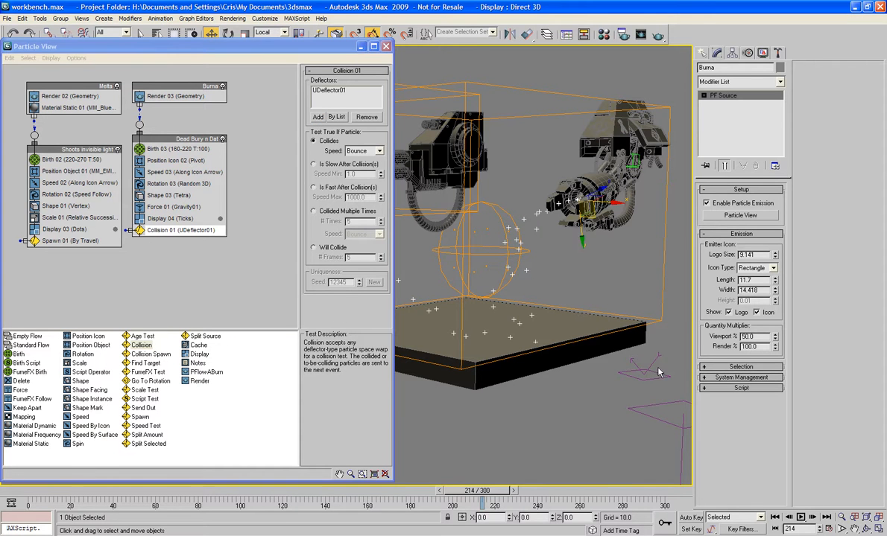
Step: Select UDeflector01, set its particle bounce to 0 and raise its friction
left_click(622, 332)
left_click_drag(669, 359, 585, 349)
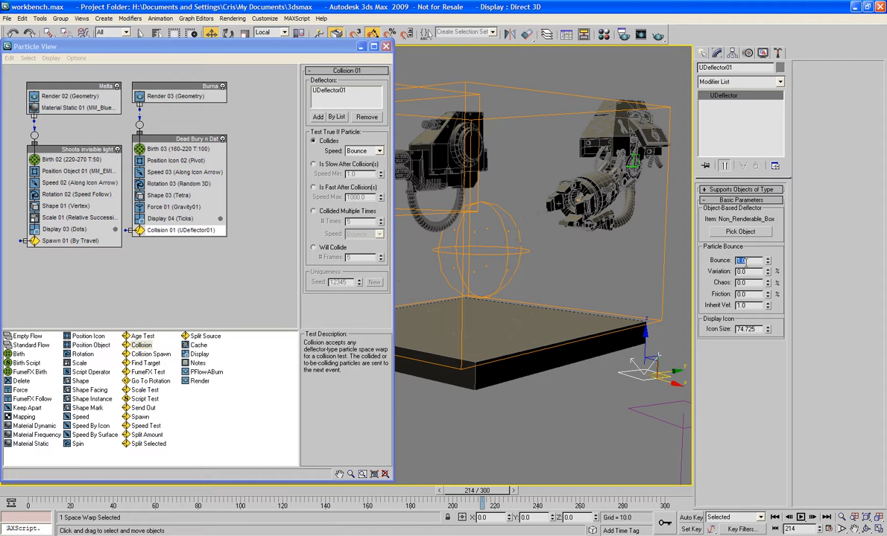
type("0")
key("Tab")
left_click_drag(768, 296, 769, 250)
Step: Check the Burna particles' collision with the box at frame 233 and inspect the Shape 03 operator's settings
left_click_drag(541, 218, 542, 242)
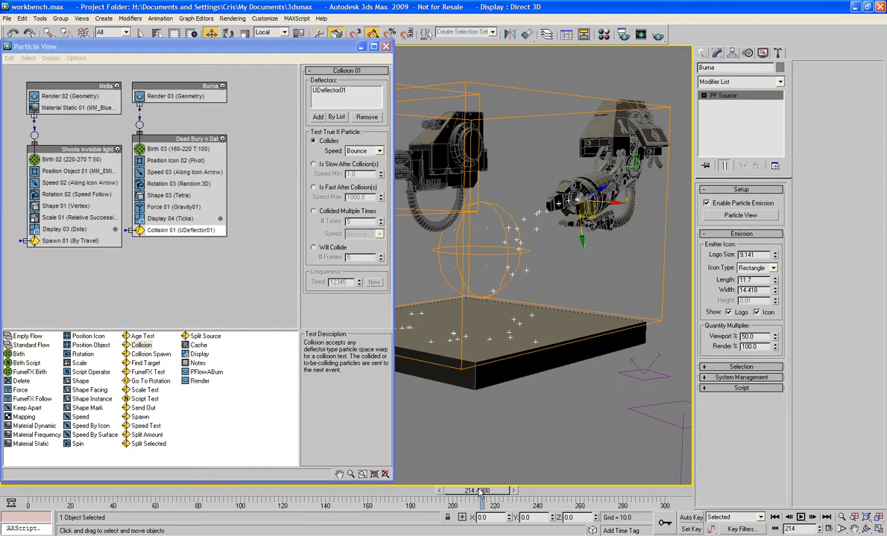
left_click_drag(482, 491, 525, 489)
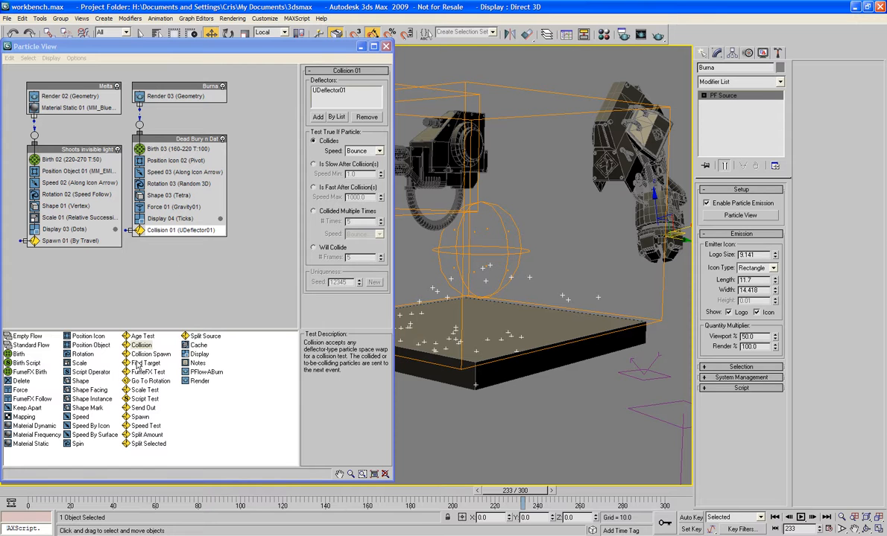
left_click(166, 195)
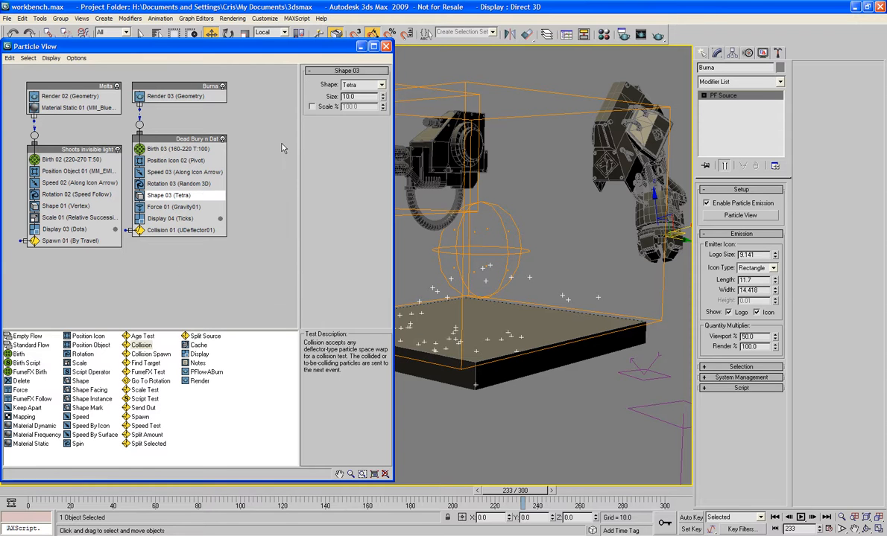
left_click(352, 85)
left_click(363, 95)
left_click(386, 46)
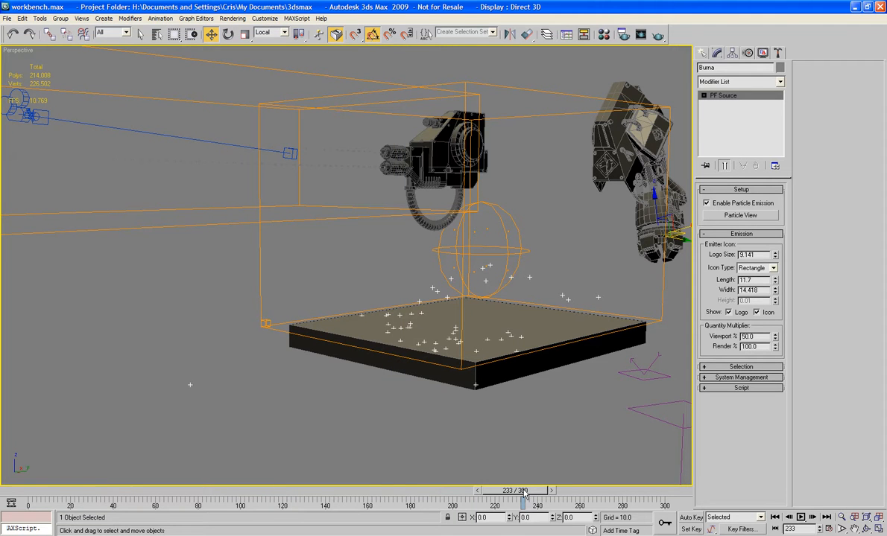
Step: At frame 212, open the FumeFX settings of Burna_FumeFX_Cage and create a workbench2 folder on drive C: for its output
left_click_drag(523, 494, 490, 506)
left_click(269, 282)
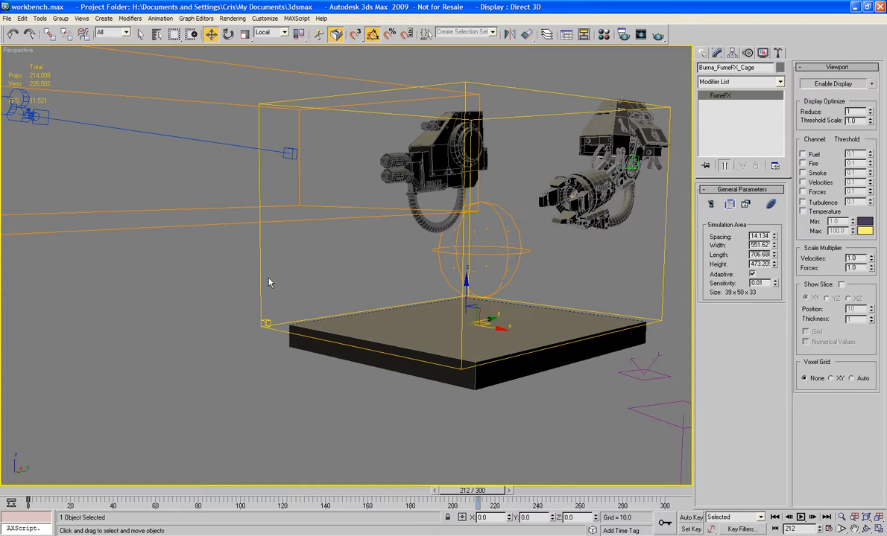
left_click(729, 204)
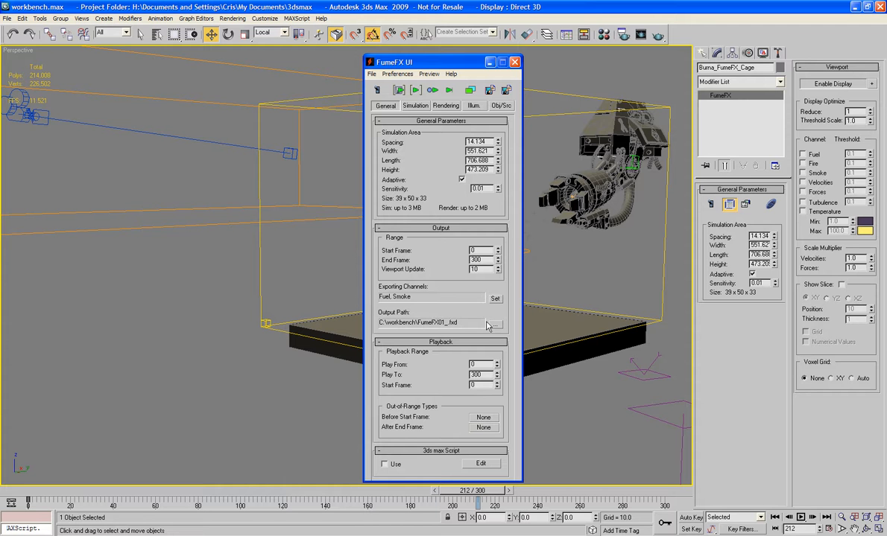
left_click(495, 324)
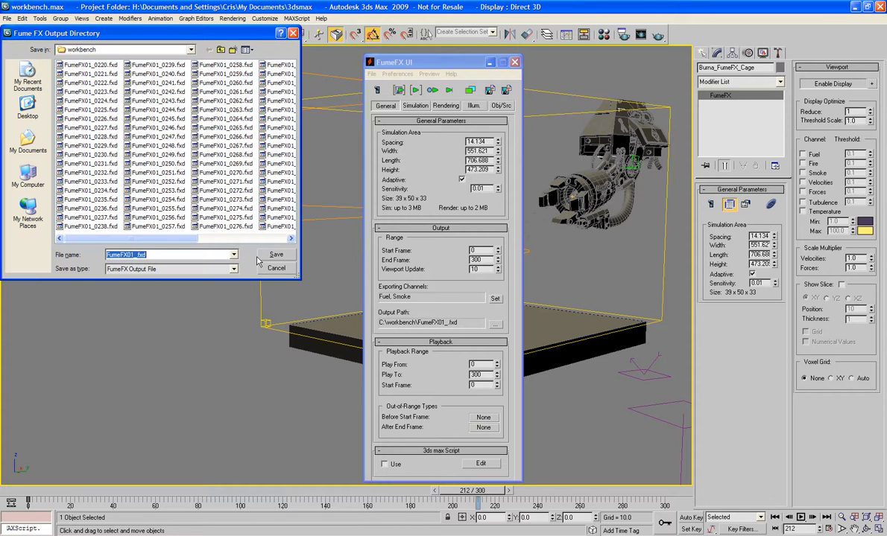
left_click(221, 50)
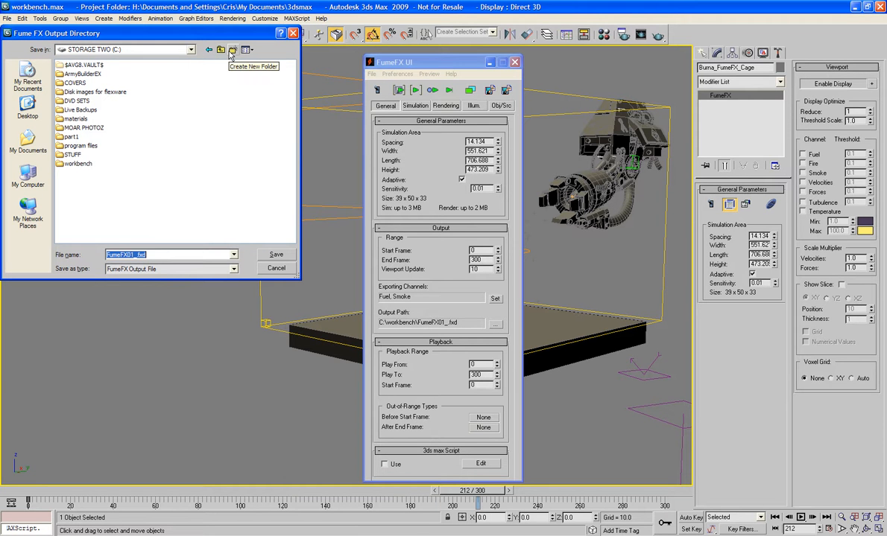
left_click(232, 51)
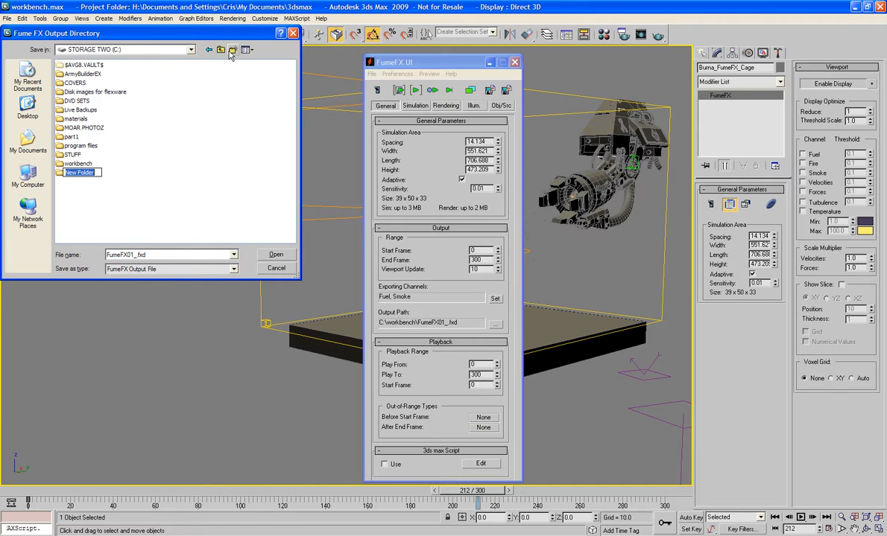
type("workbench")
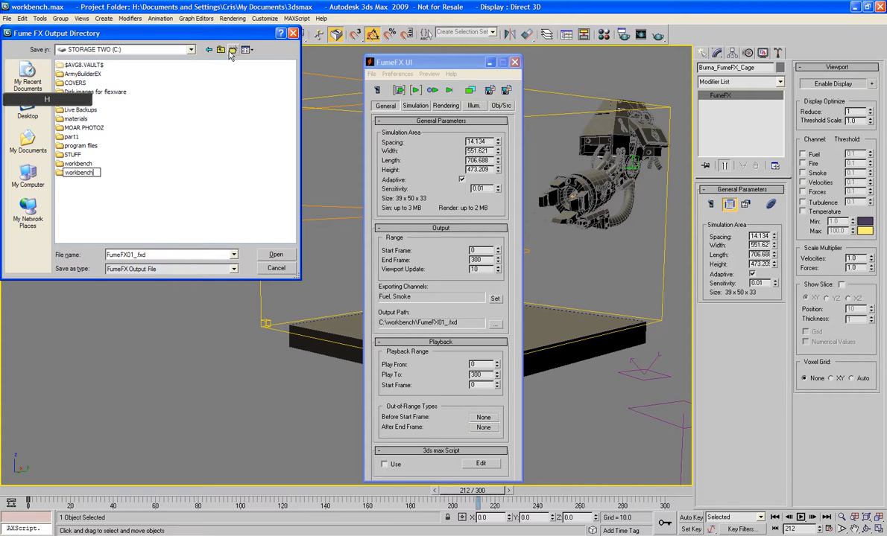
type("2")
key("Return")
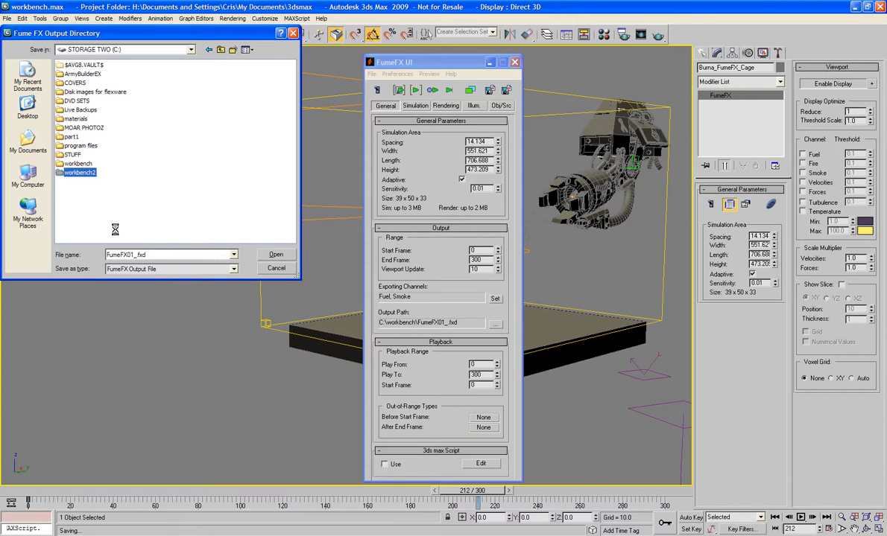
Step: Set the cage's simulation output file to burna in the workbench2 folder and move the FumeFX windows aside
double_click(63, 176)
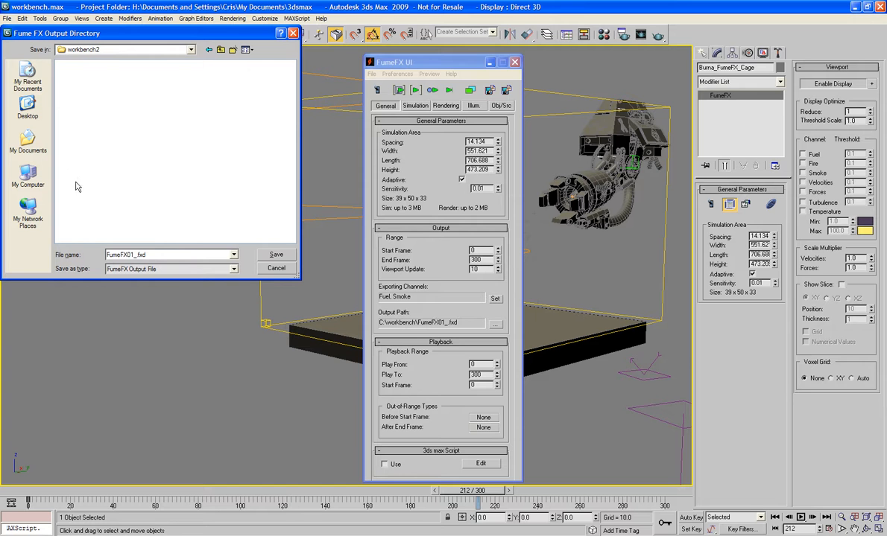
left_click(158, 254)
type("burna")
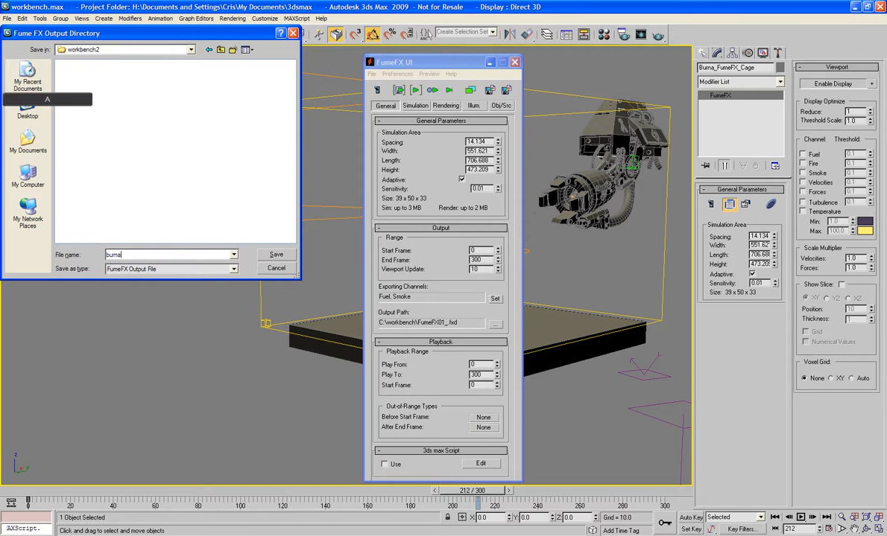
left_click(274, 255)
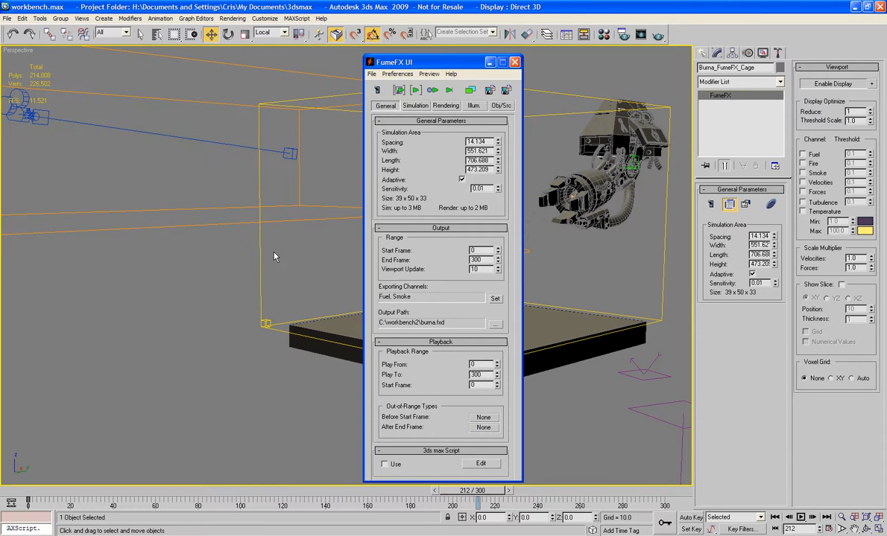
left_click_drag(458, 63, 139, 57)
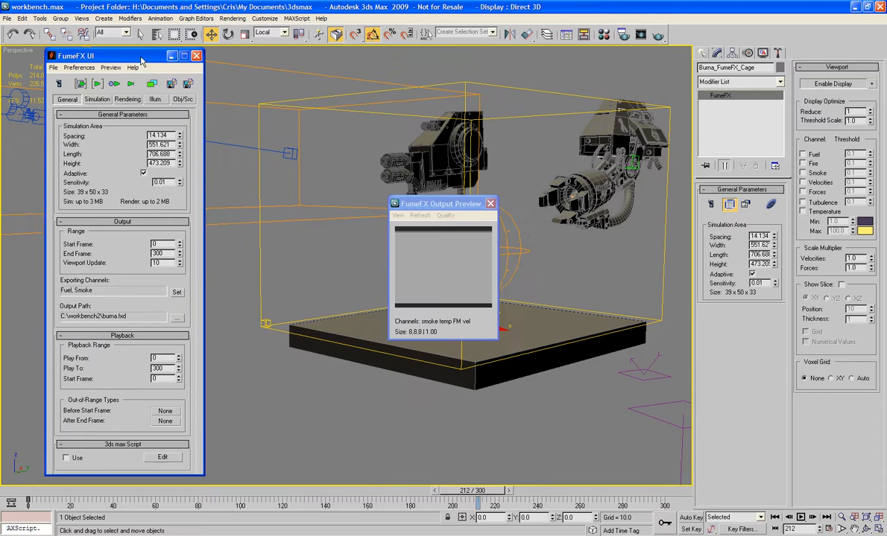
left_click_drag(460, 205, 277, 335)
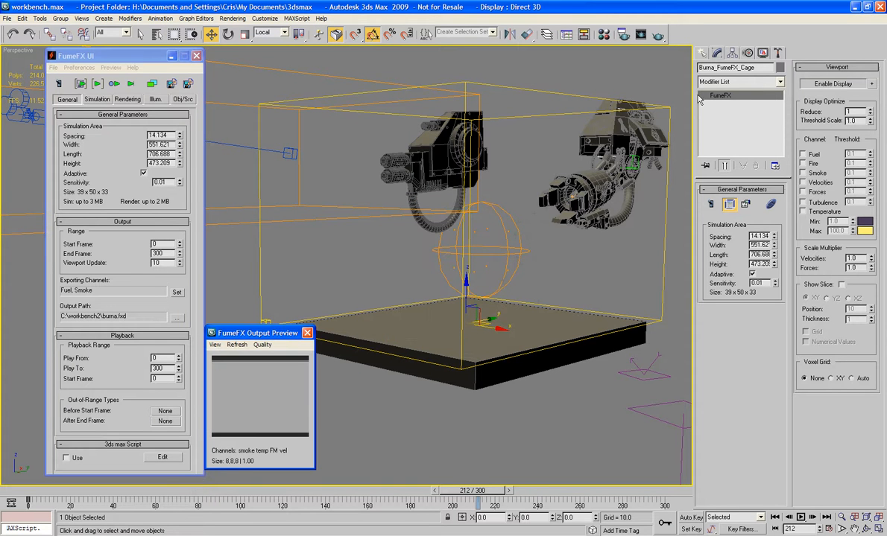
left_click(702, 54)
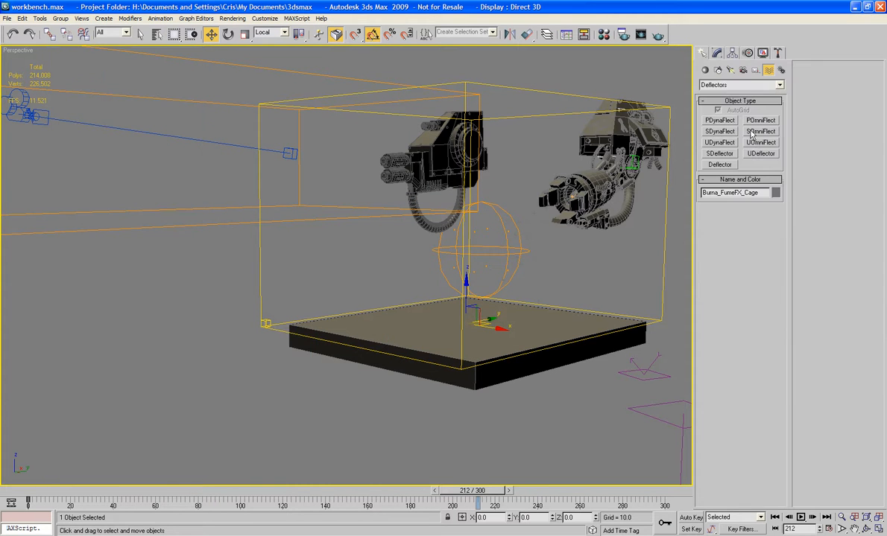
left_click(755, 69)
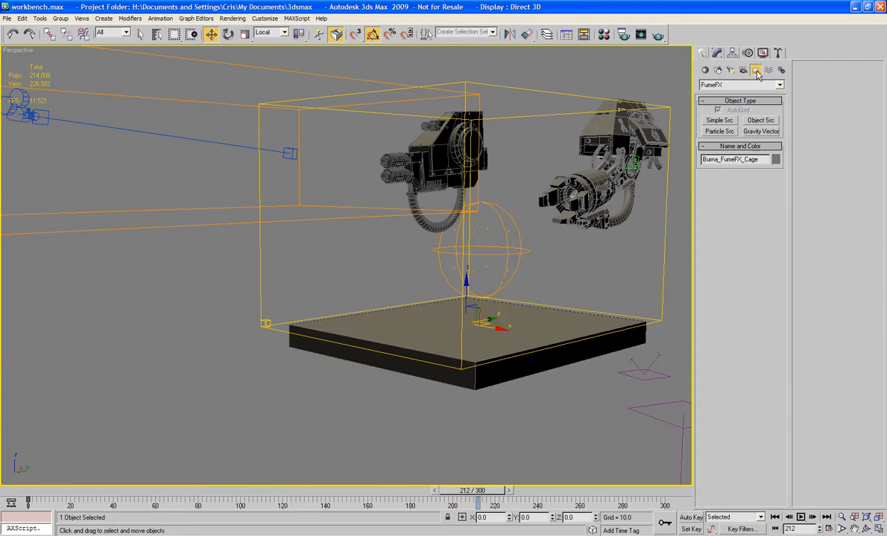
left_click(718, 132)
left_click_drag(550, 409, 557, 382)
key("w")
scroll(552, 312, "down", 8)
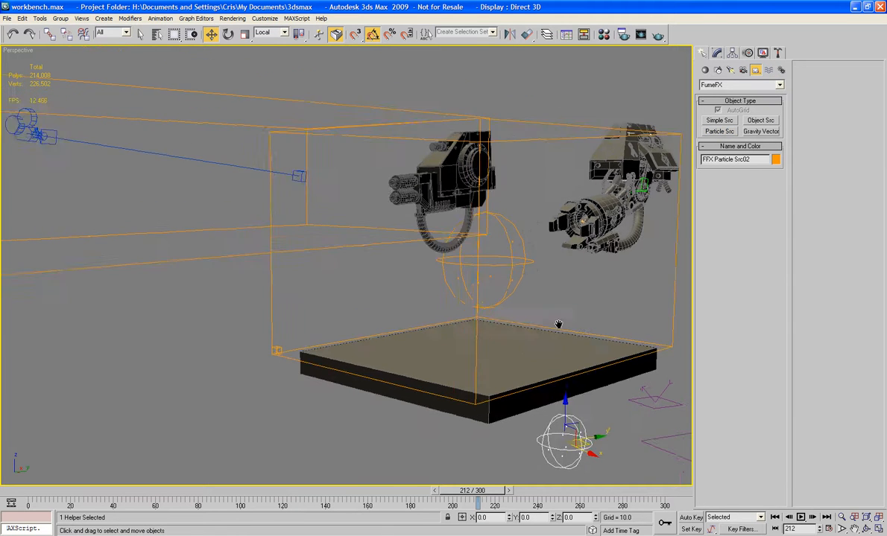
middle_click_drag(568, 386, 566, 363)
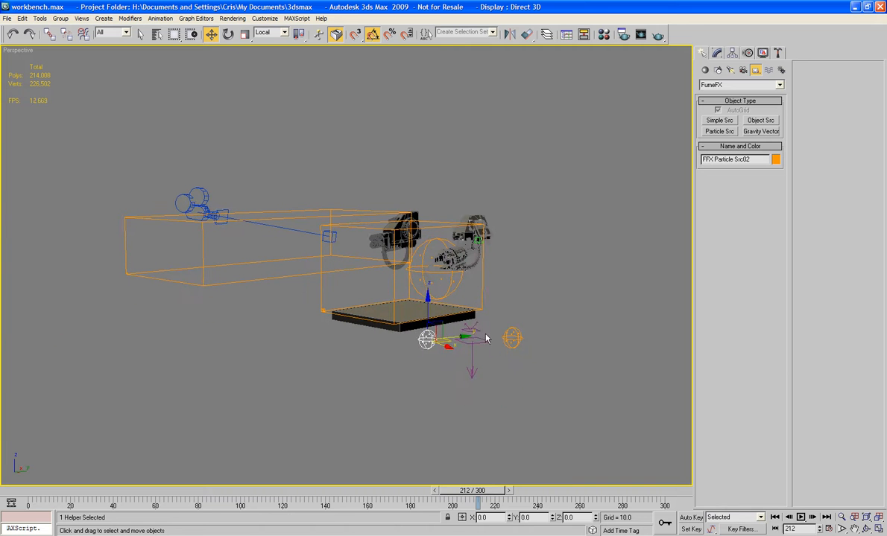
key("Delete")
Step: Select the existing FumeFX particle source beside the gravity warp and rename it Burna_Particle_Source
left_click_drag(513, 322, 533, 356)
left_click(717, 53)
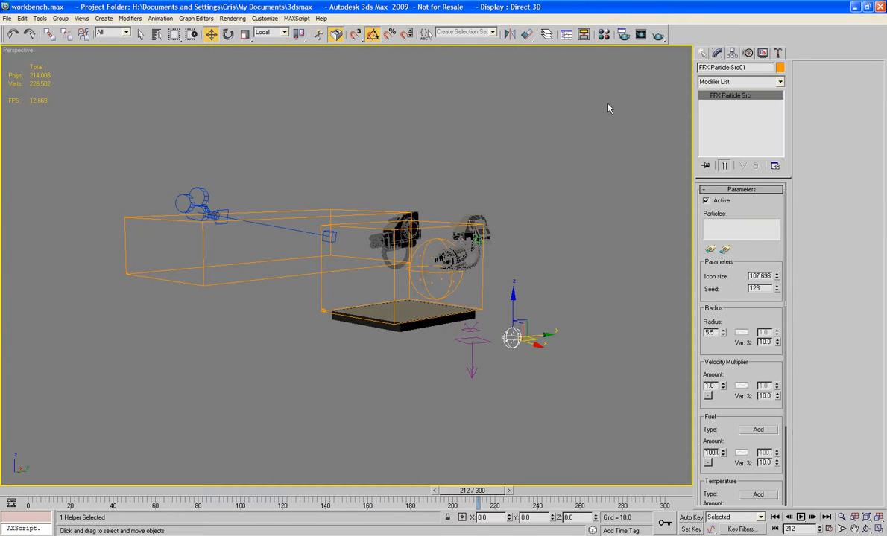
left_click(425, 287)
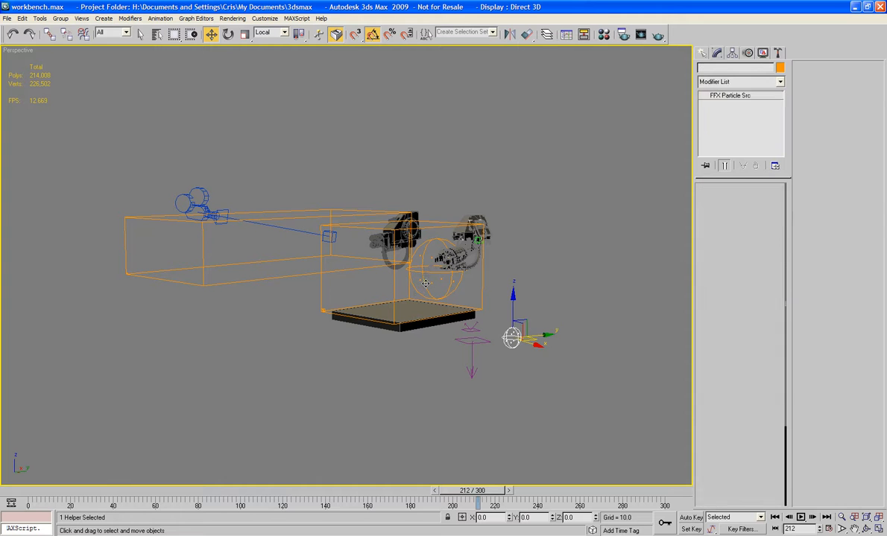
left_click(511, 339)
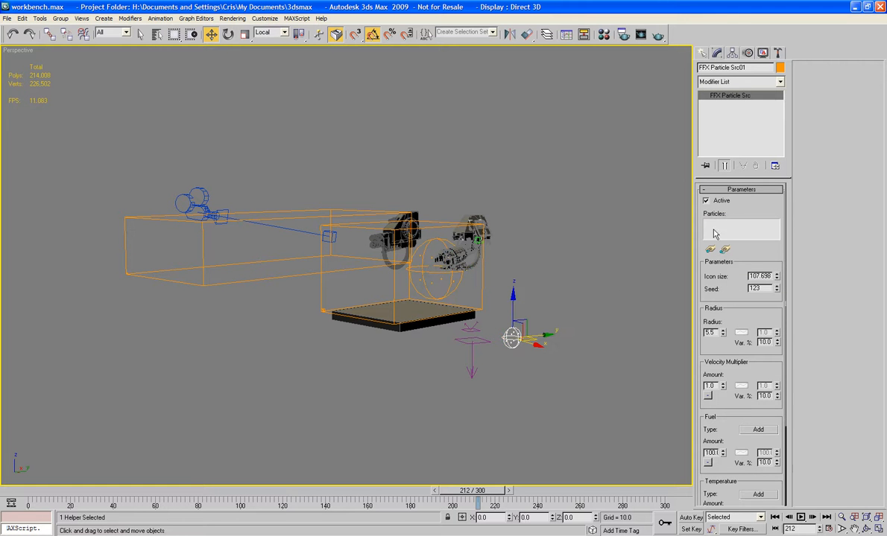
double_click(757, 67)
left_click_drag(755, 70, 653, 63)
type("Burna_")
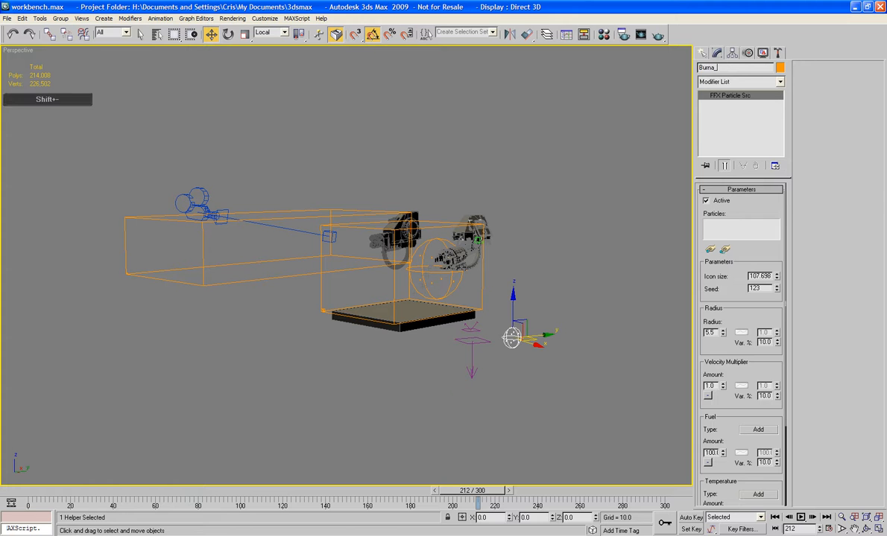
type("Particle_Source")
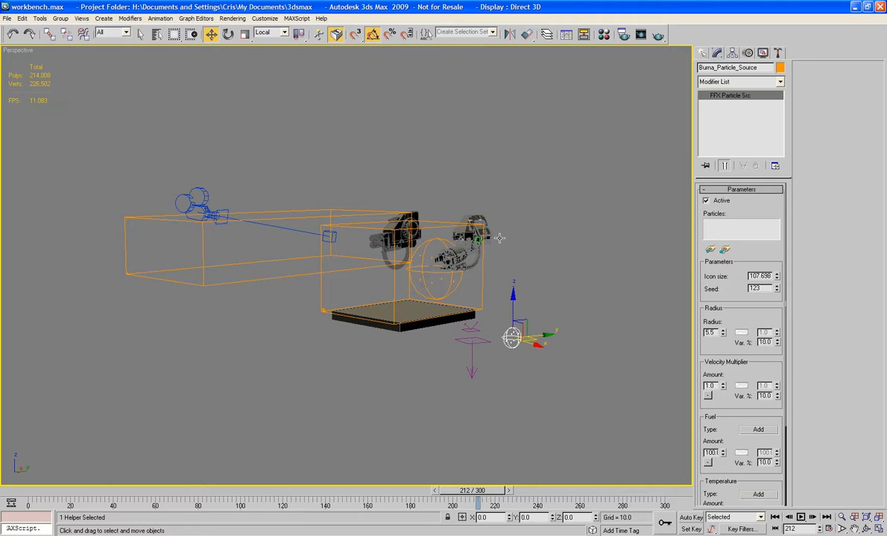
Step: Pick the Burna particle flow as the particles of Burna_Particle_Source
middle_click_drag(536, 362, 403, 314)
scroll(574, 363, "up", 3)
scroll(402, 314, "up", 4)
middle_click_drag(522, 339, 471, 327)
left_click(710, 249)
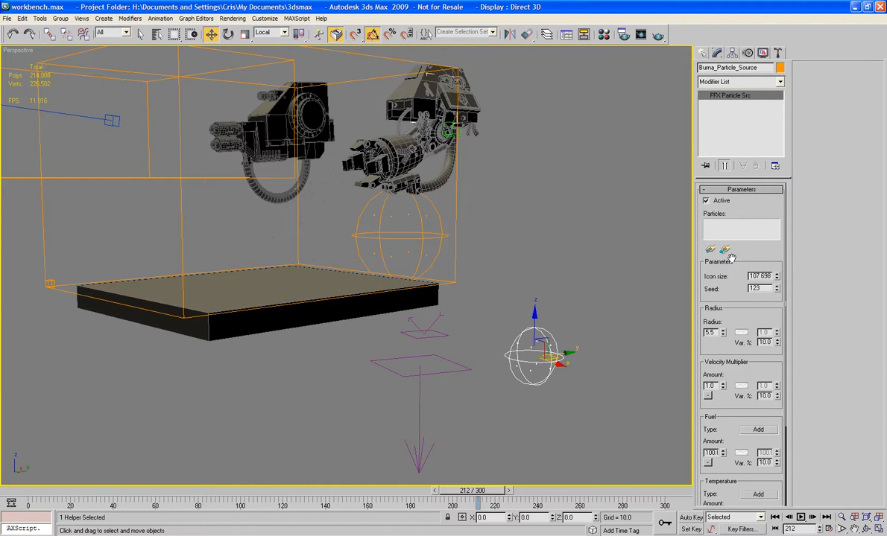
left_click(330, 184)
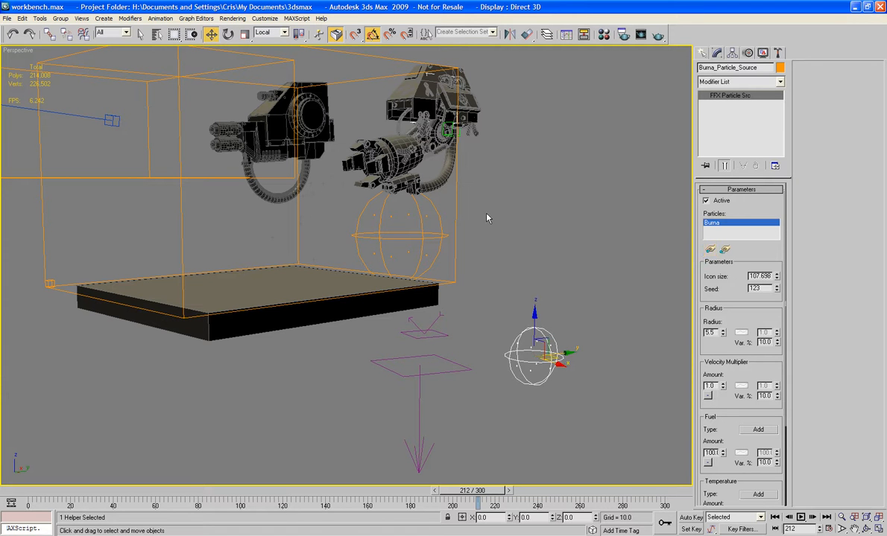
Step: Switch the viewport to Camera01, briefly play the animation, and dolly the camera back to include both weapon arms and the box
key("c")
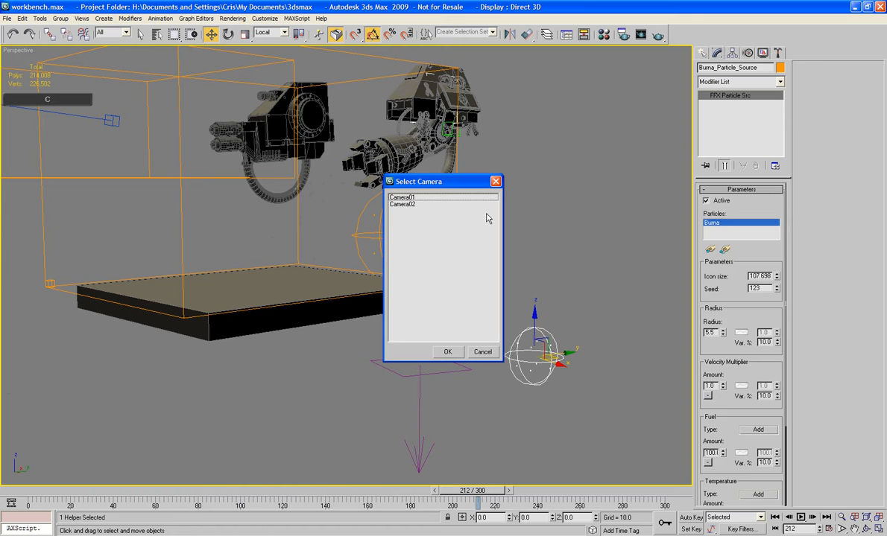
double_click(401, 198)
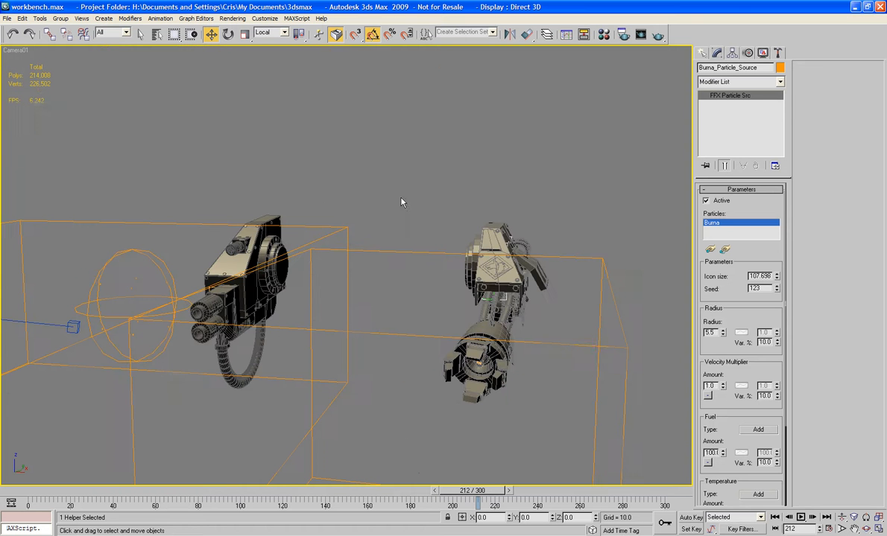
left_click(801, 517)
left_click(800, 517)
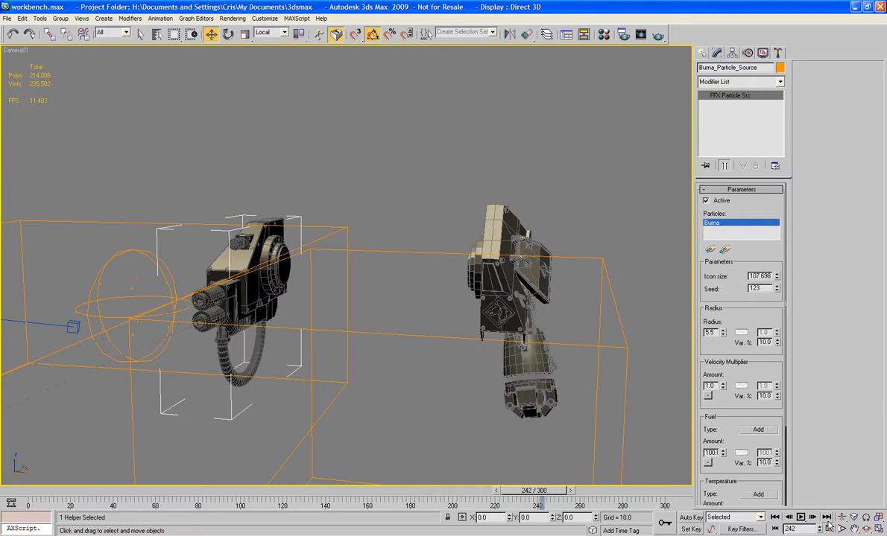
left_click(844, 517)
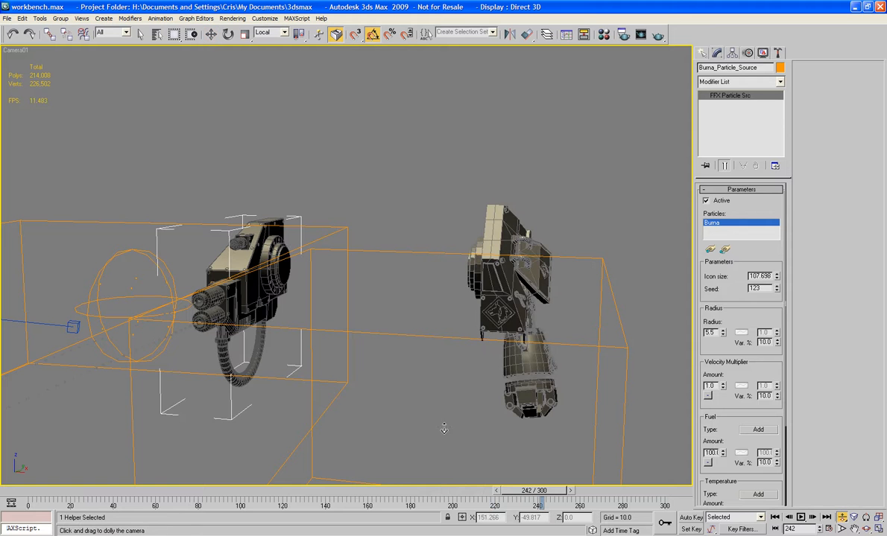
left_click_drag(443, 423, 428, 350)
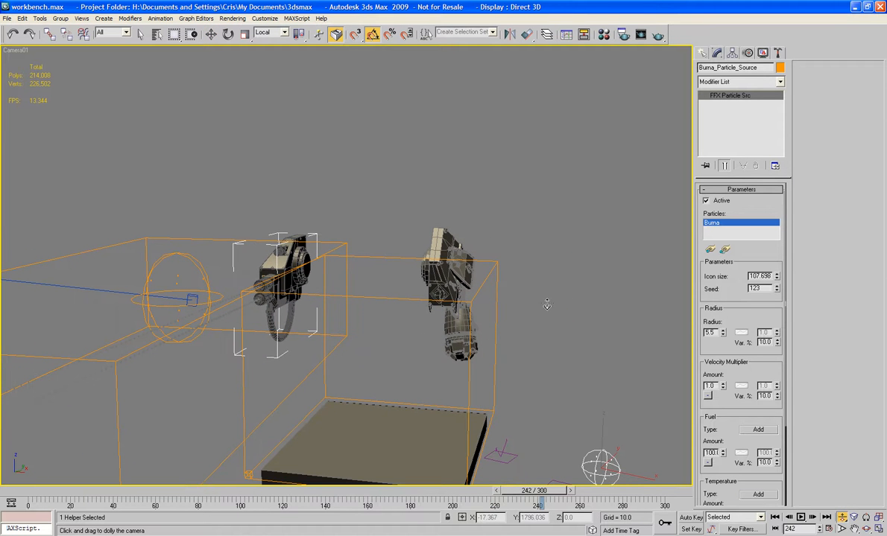
Step: Go to frame 171 and select the Burna particle emitter on the claw arm
left_click_drag(535, 491, 392, 470)
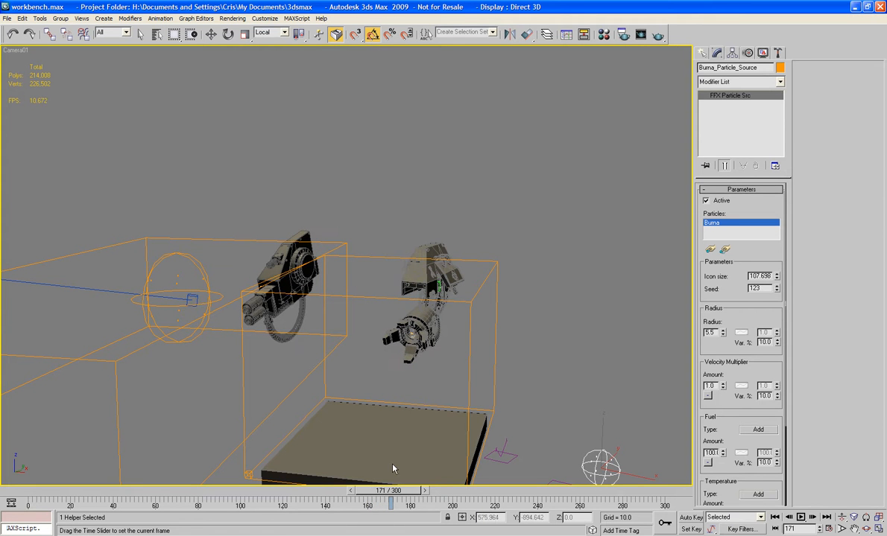
key("w")
left_click(356, 353)
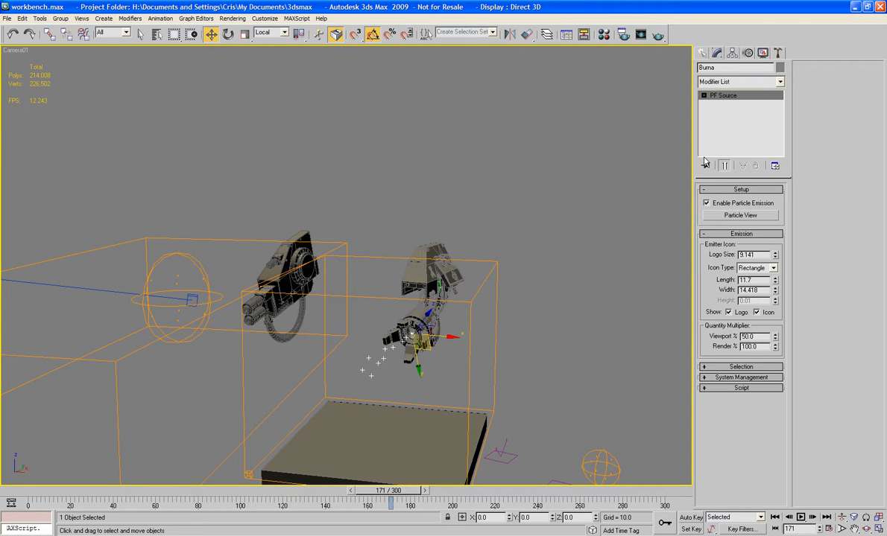
Step: Select the Burna_FumeFX_Cage, open its FumeFX settings with the output preview, and enlarge the preview beside the settings
left_click(488, 291)
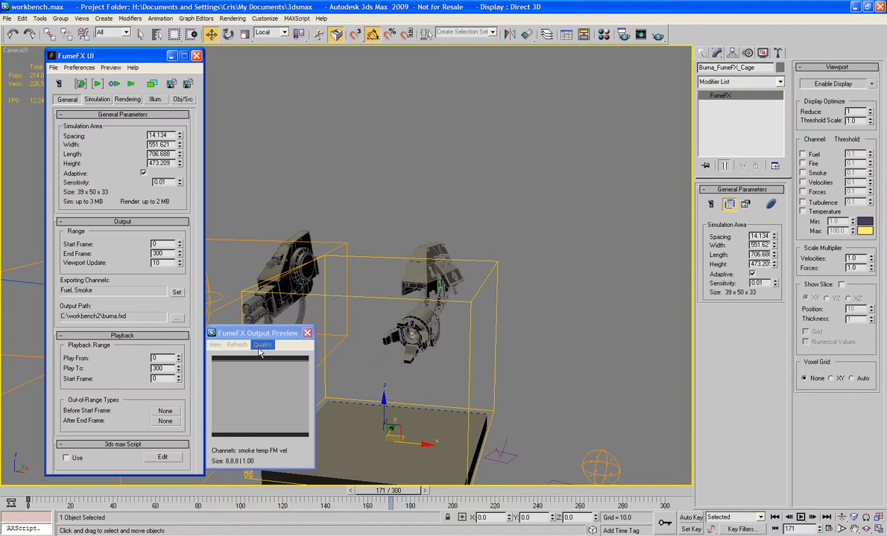
left_click_drag(232, 333, 376, 80)
left_click_drag(458, 215, 551, 303)
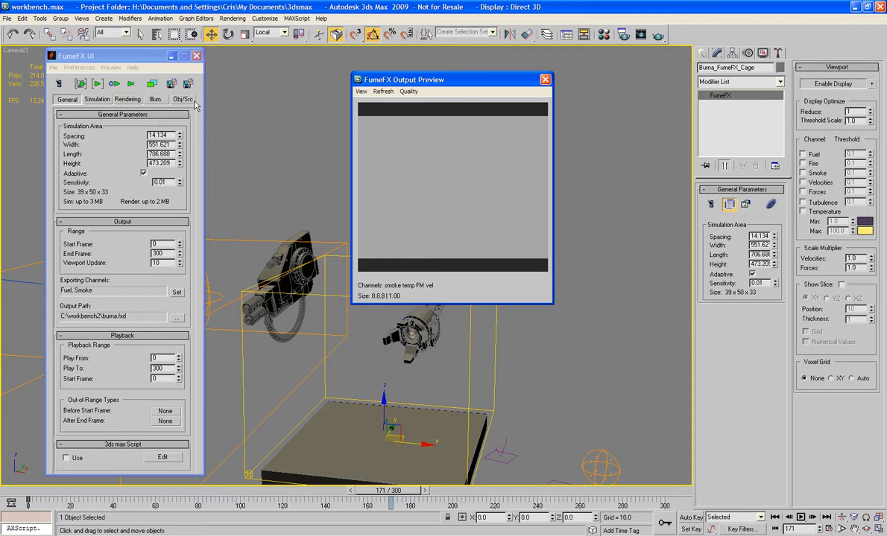
Step: Add Burna_Particle_Source to the cage's sources and look over the simulation and rendering parameters
left_click(182, 99)
left_click(173, 137)
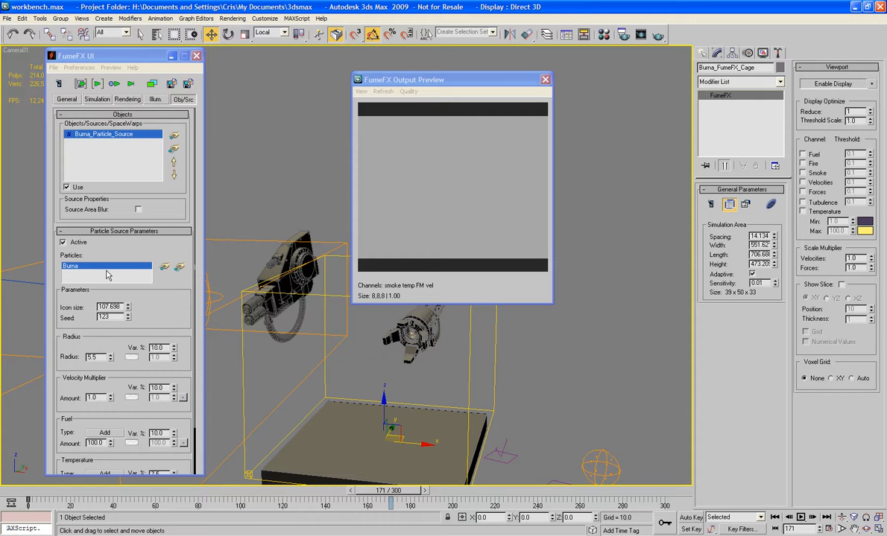
left_click(96, 100)
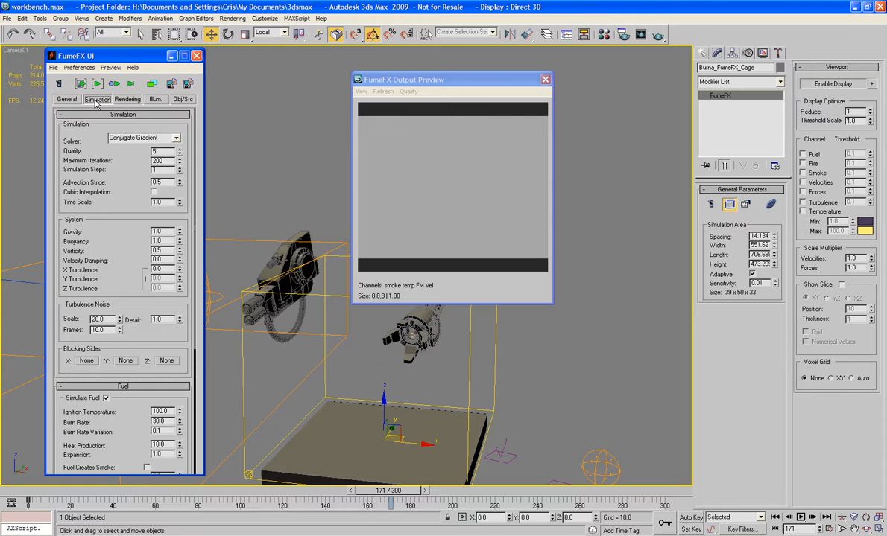
left_click(126, 100)
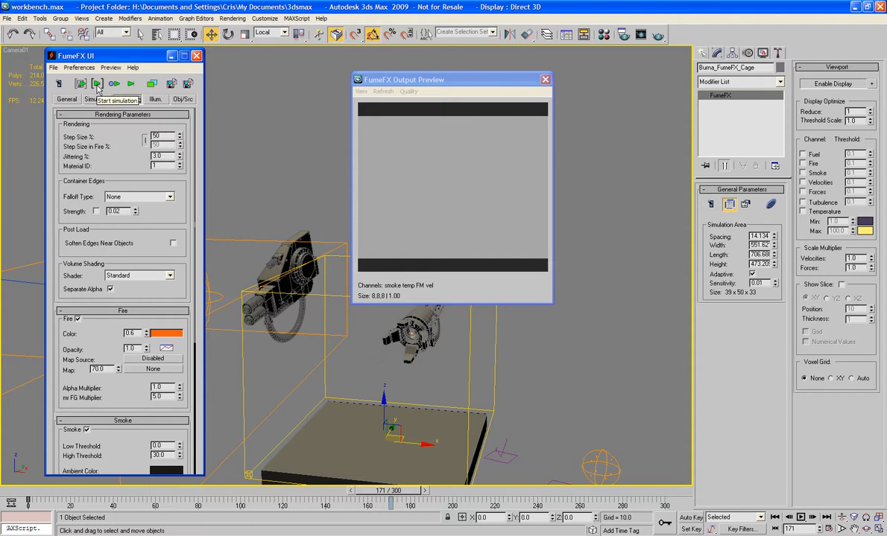
Step: Try simulating the Burna cage over frames 0 to 300 and stop the run early
left_click(98, 84)
left_click_drag(438, 164, 177, 123)
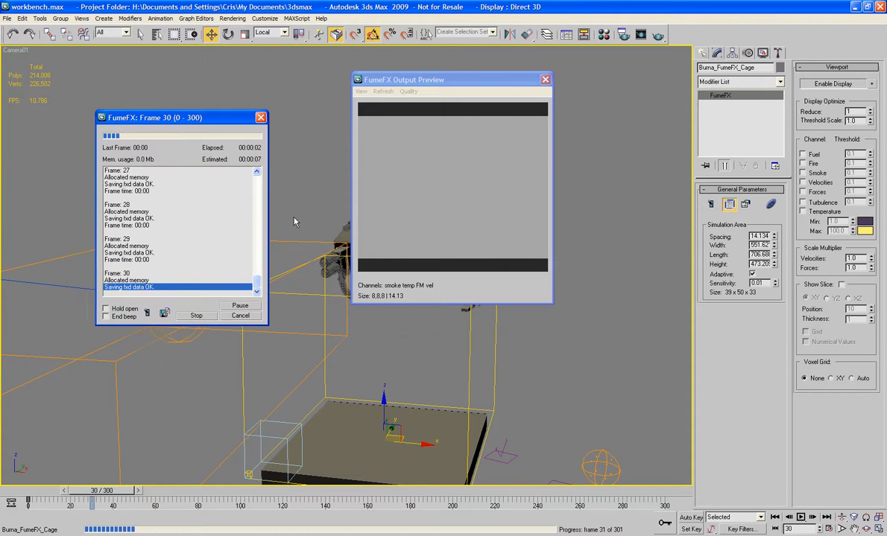
left_click(195, 316)
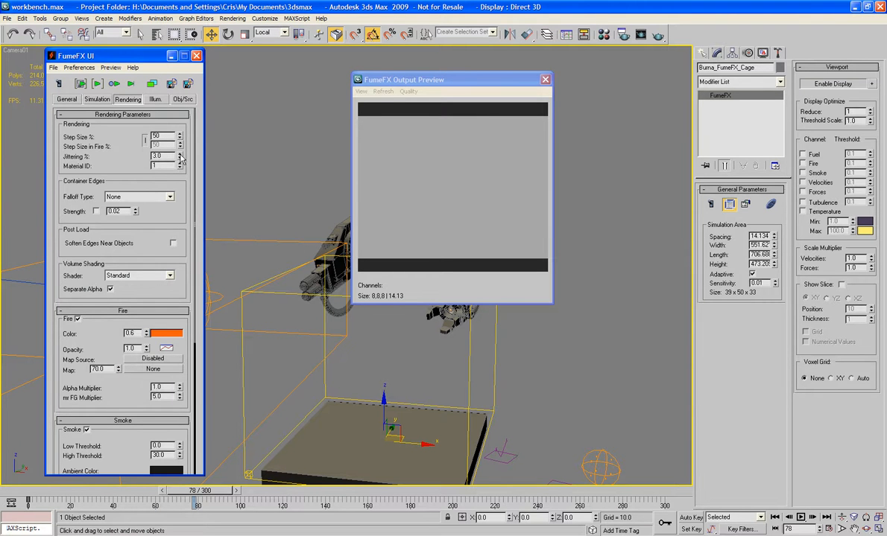
Step: Set the cage's output start frame to 160 and run the simulation through frame 300
left_click(64, 100)
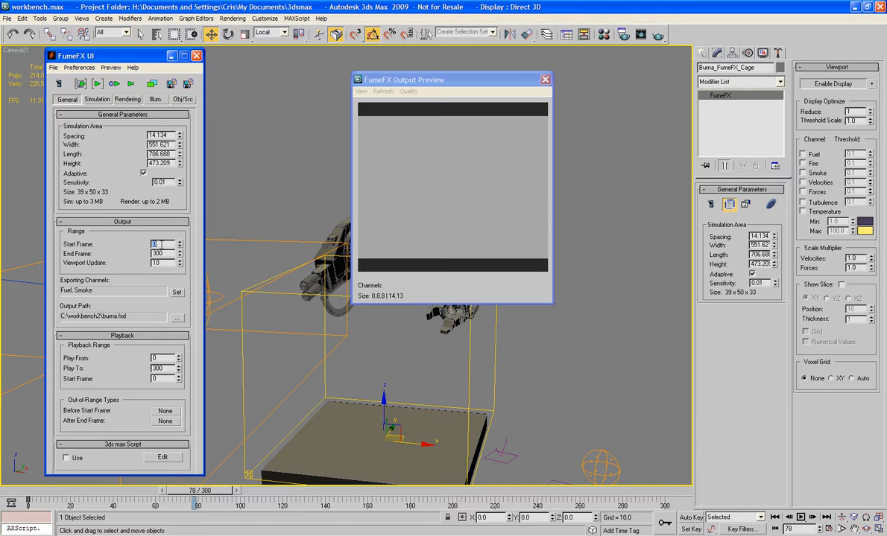
type("16")
left_click(97, 85)
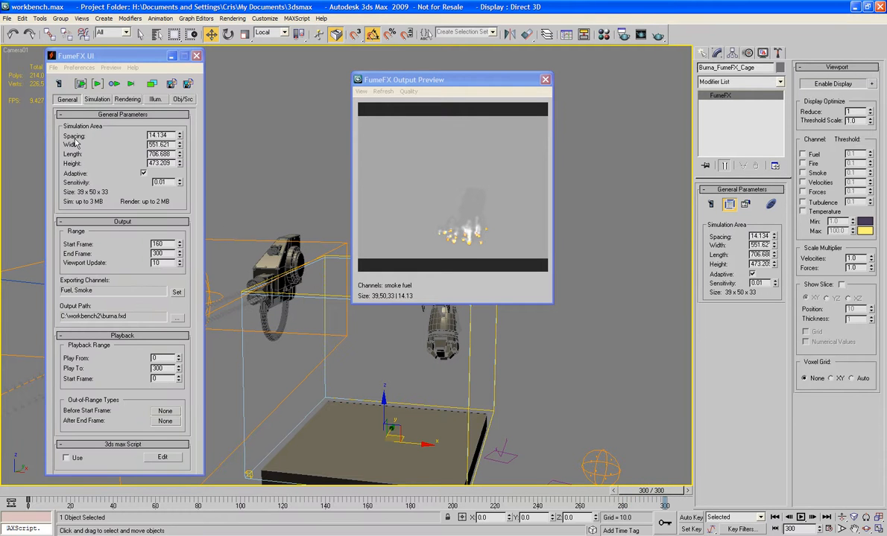
Step: Set the Burna particle source's radius to 15, rerun the simulation and stop it partway
left_click(183, 99)
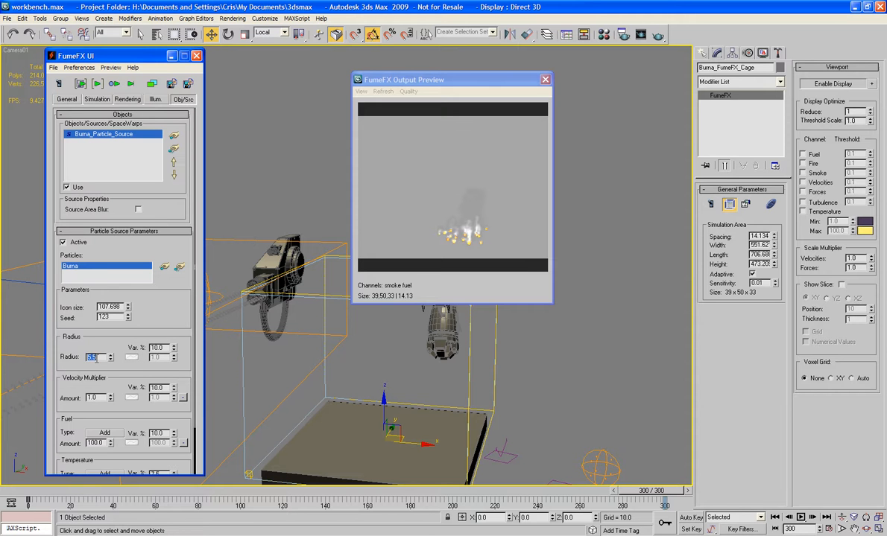
type("15")
left_click(99, 82)
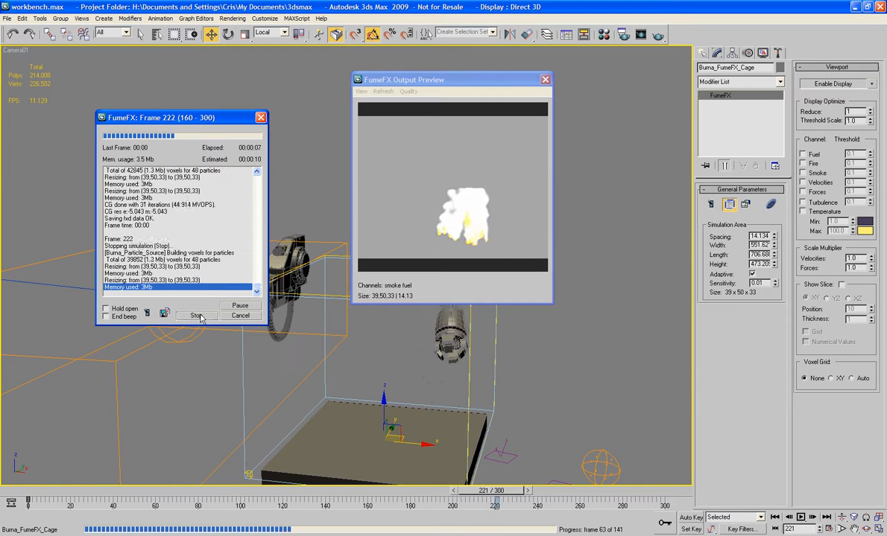
left_click(199, 318)
Step: Set the fuel burn rate to 15, rerun the simulation and stop it around frame 220
left_click(95, 99)
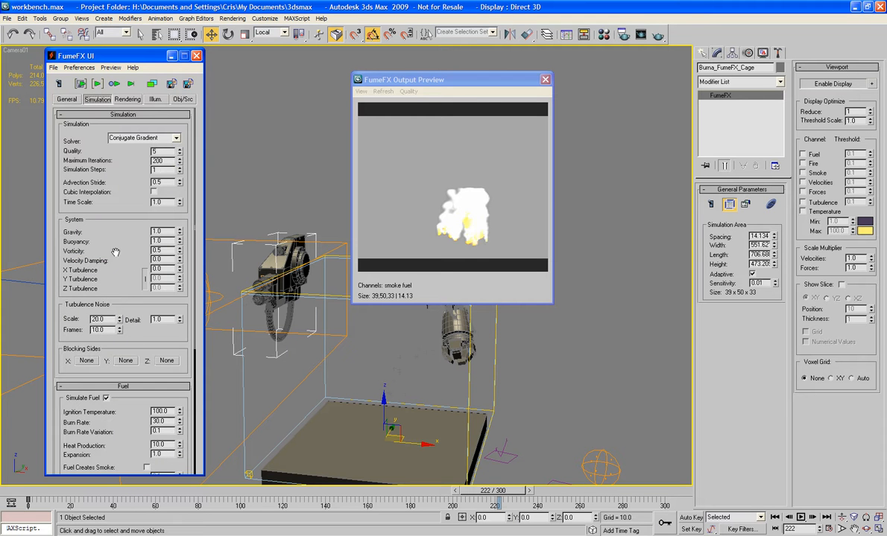
double_click(160, 422)
type("15")
left_click(98, 84)
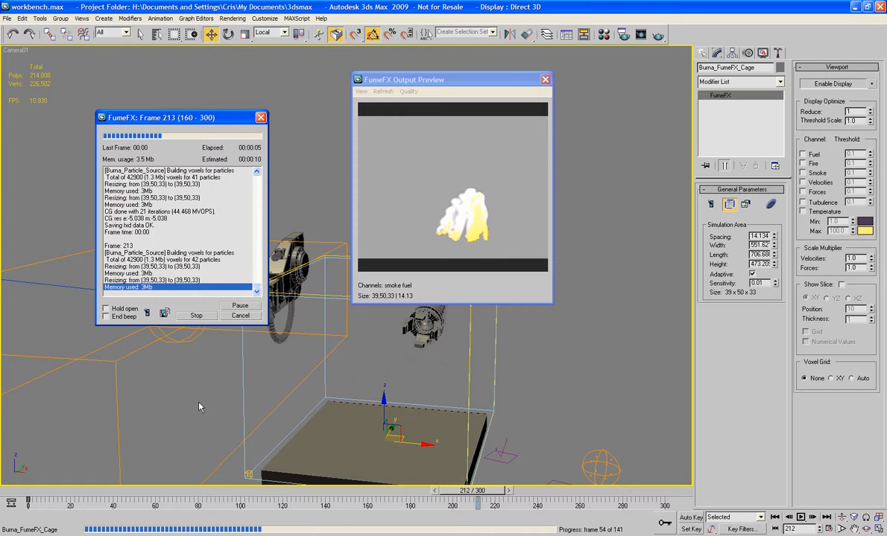
left_click(196, 315)
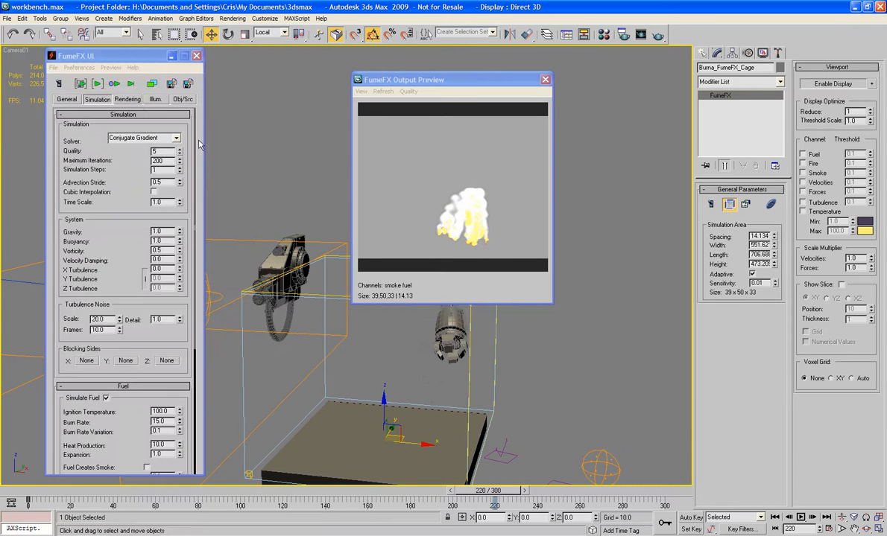
Step: Switch the smoke colour to keyless mode with a mid grey of value 122, and set the fire colour multiplier to 0.37
left_click(128, 100)
left_click_drag(125, 436, 123, 316)
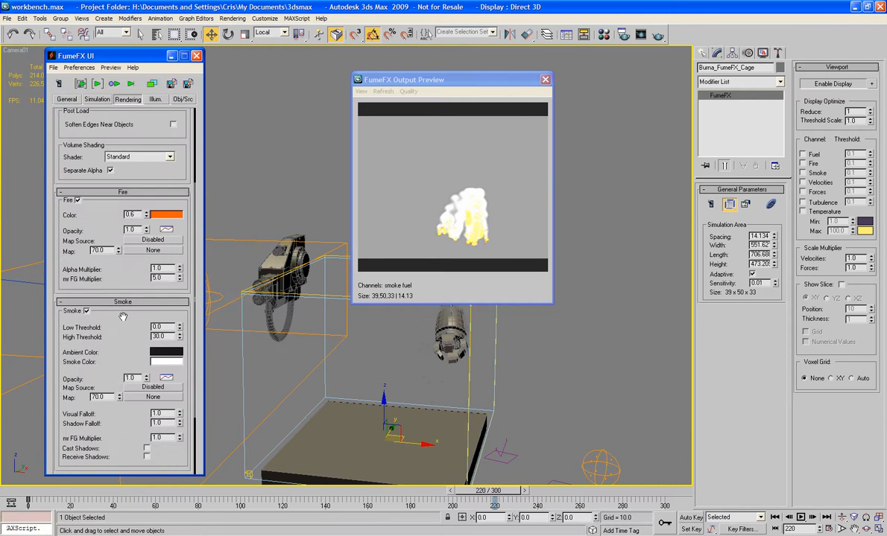
right_click(164, 364)
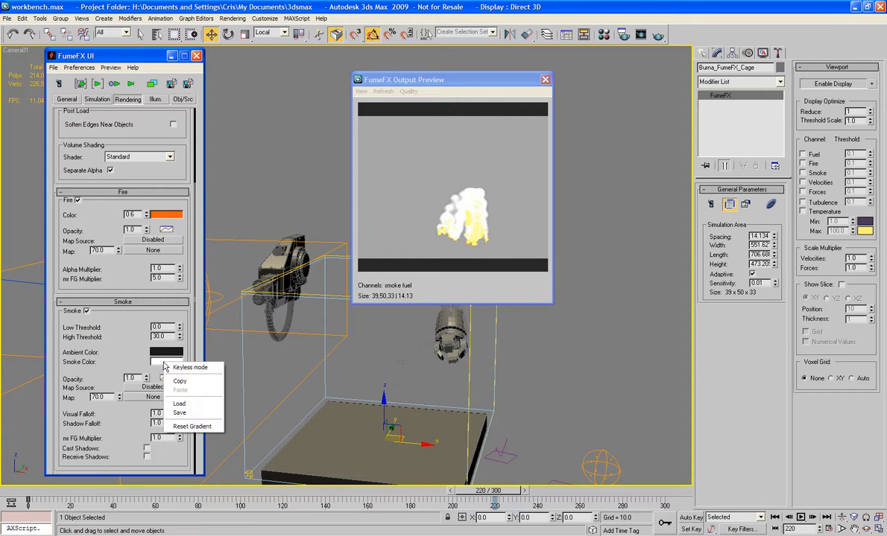
left_click(175, 368)
left_click(173, 363)
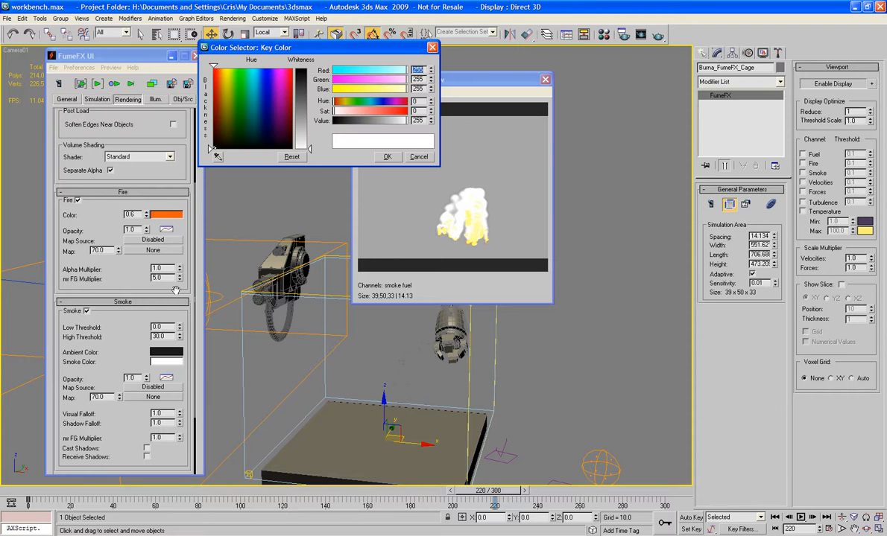
left_click(300, 112)
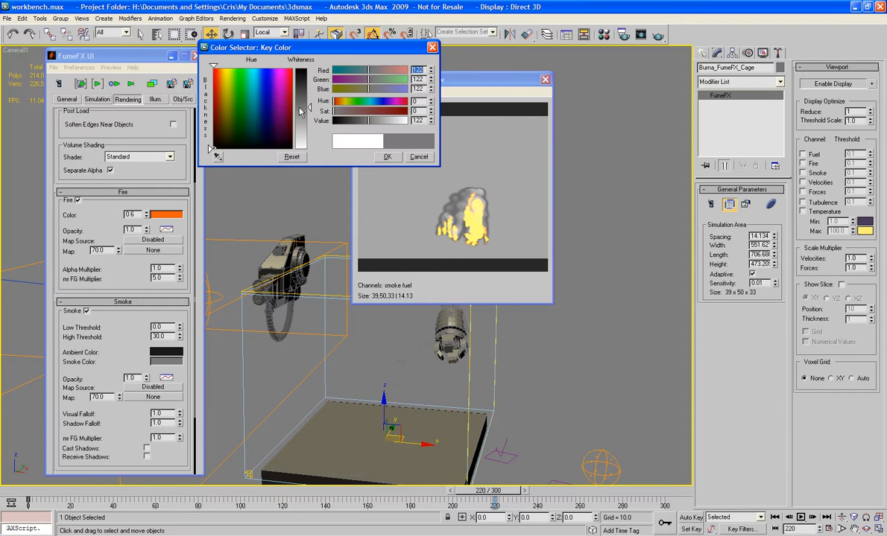
left_click(388, 157)
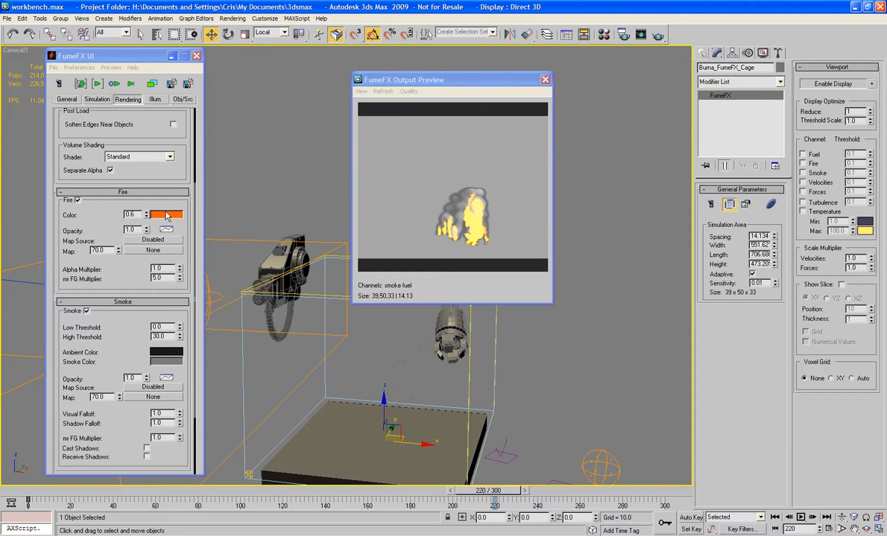
left_click_drag(146, 218, 166, 232)
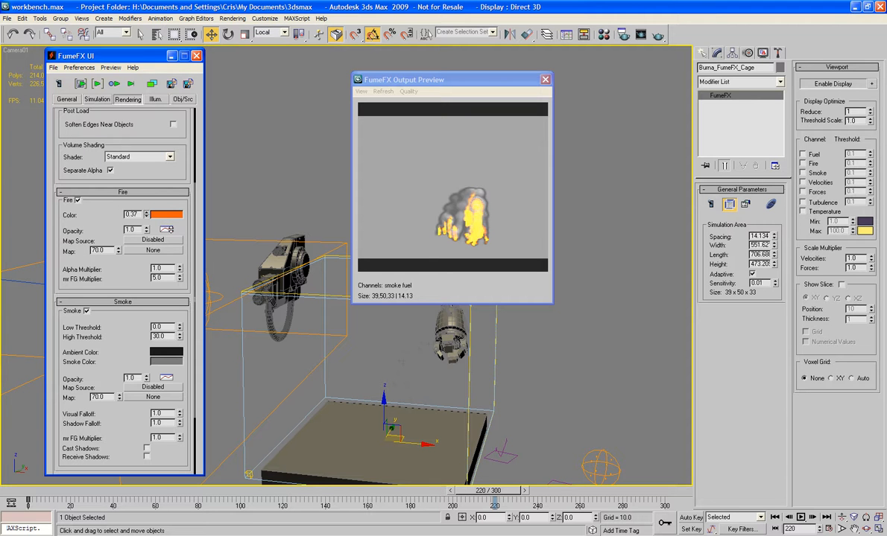
left_click(167, 215)
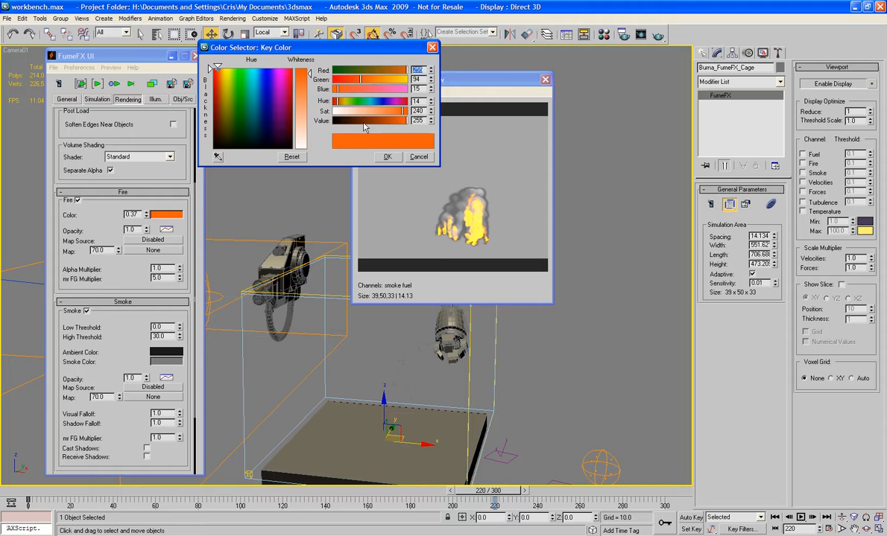
left_click(386, 122)
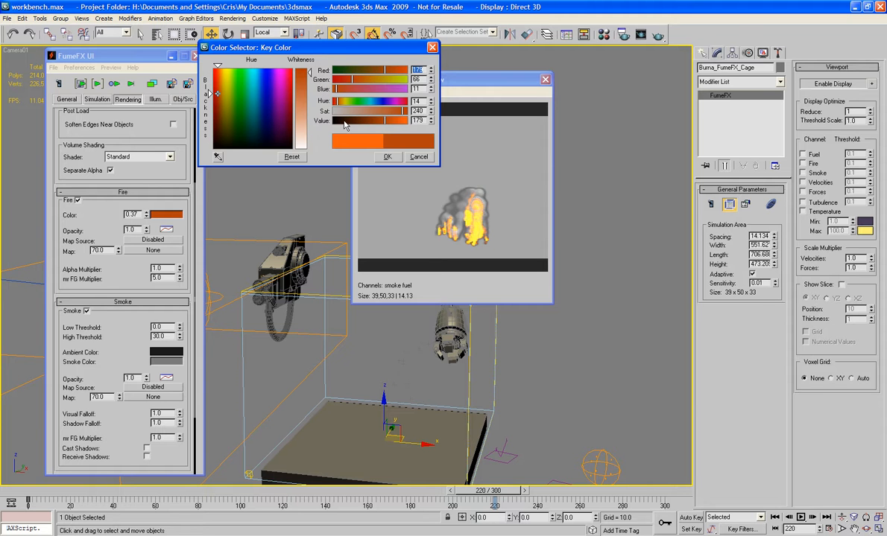
left_click_drag(345, 121, 386, 141)
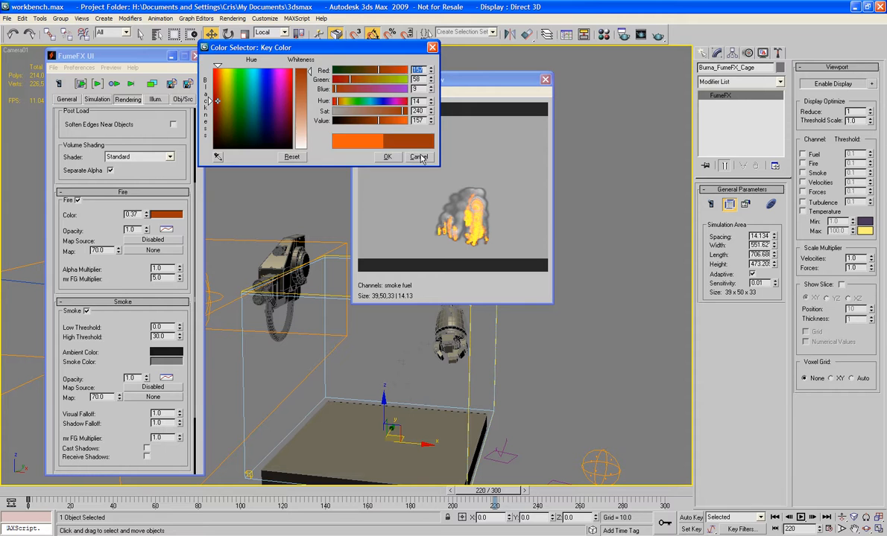
left_click(419, 156)
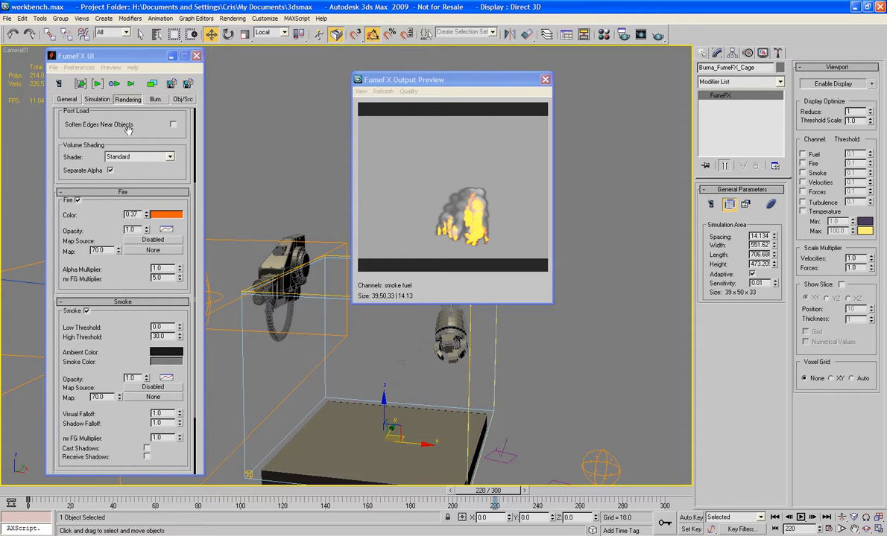
Step: Set the Burna particle source's temperature amount to 500, rerun the simulation and stop it partway
left_click_drag(133, 131, 185, 280)
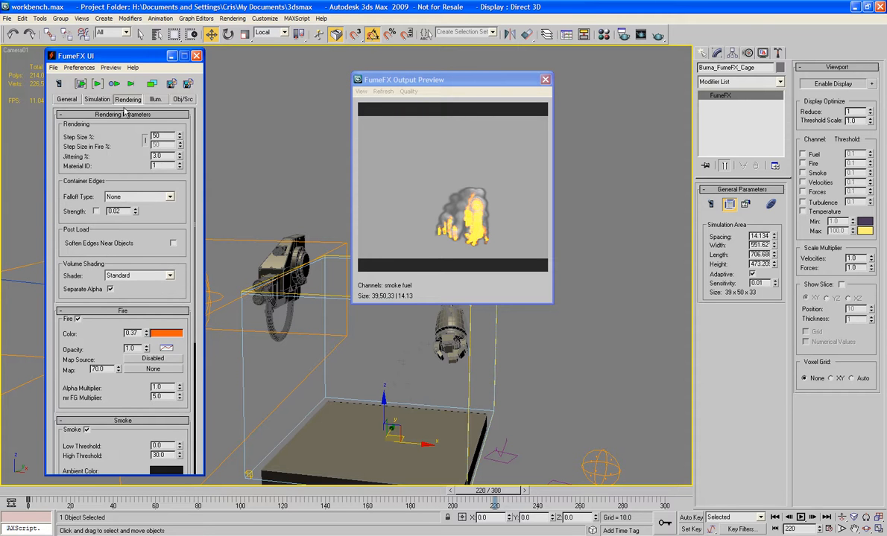
left_click(183, 99)
left_click_drag(90, 325, 88, 231)
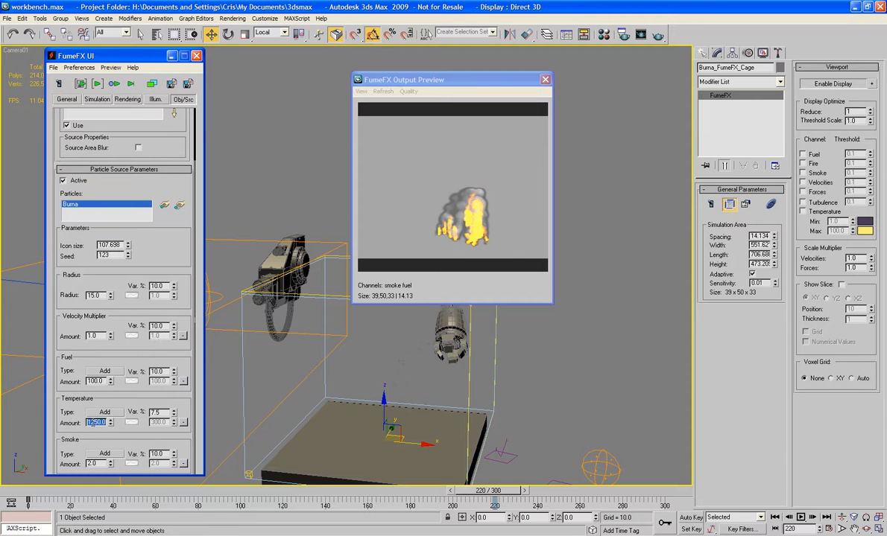
type("50")
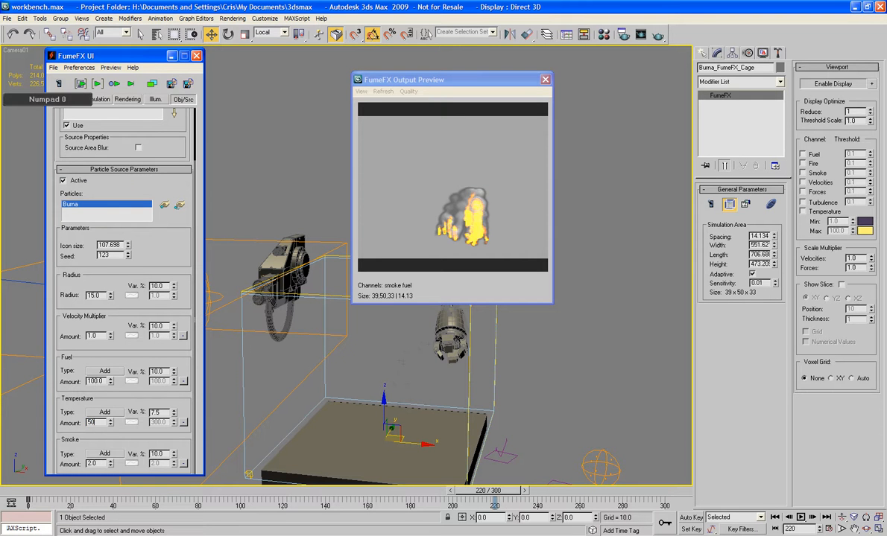
type("0")
left_click(94, 84)
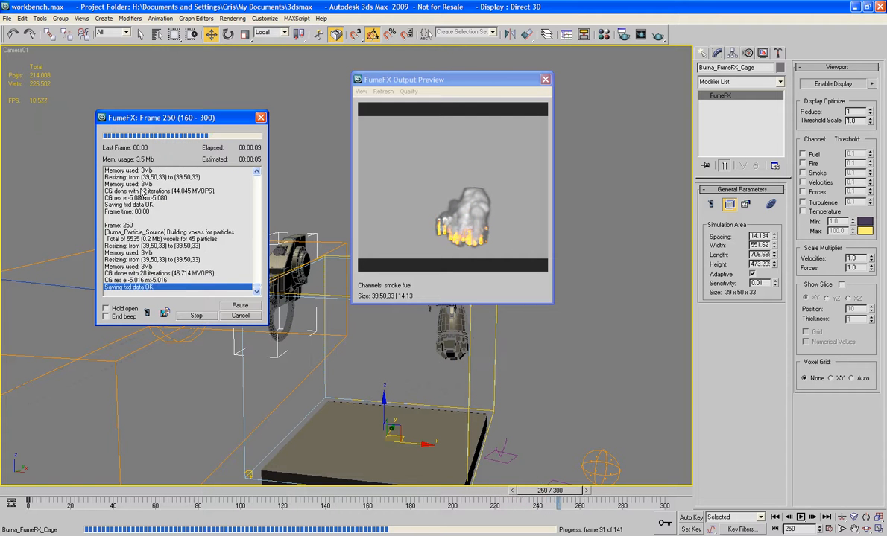
left_click(196, 314)
Step: Go to frame 227, select the Burna particle emitter and open Particle View
left_click(512, 507)
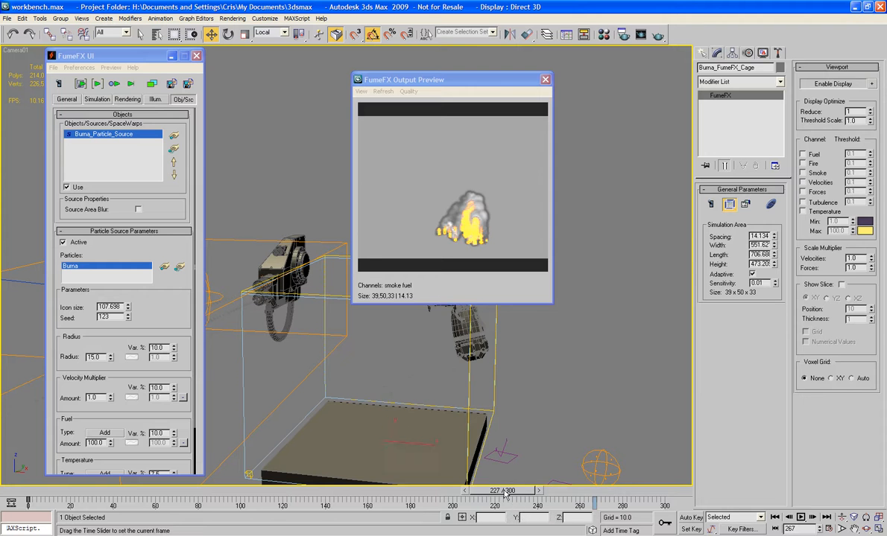
left_click(439, 383)
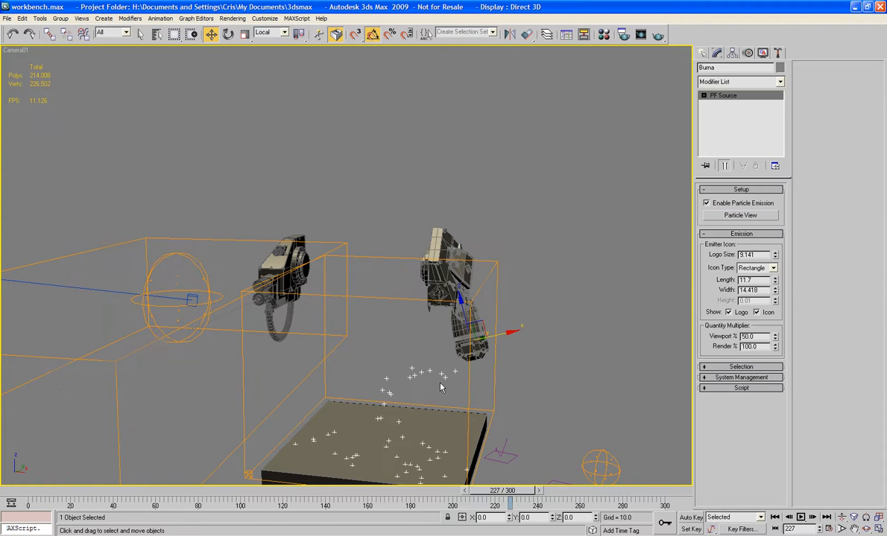
key("6")
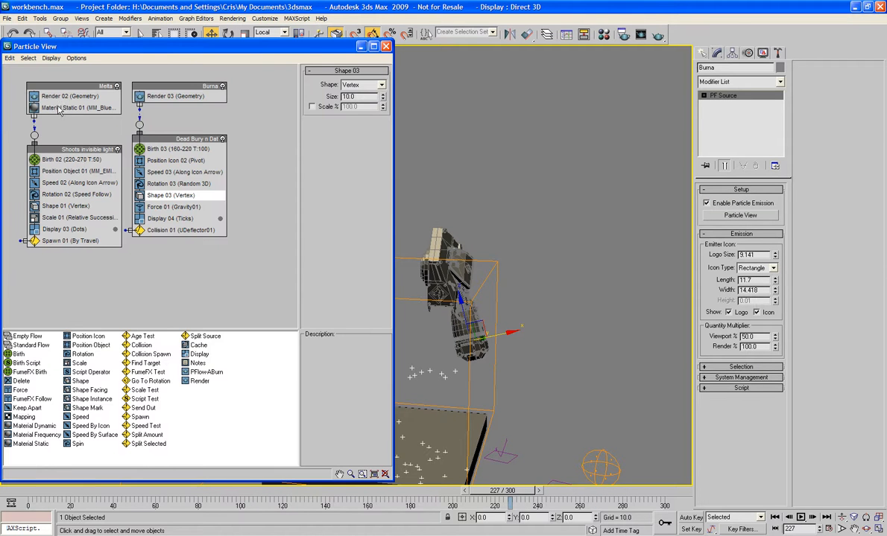
Step: Pull the Material Static 01 operator out of the Melta flow into its own event and delete that event
left_click(177, 149)
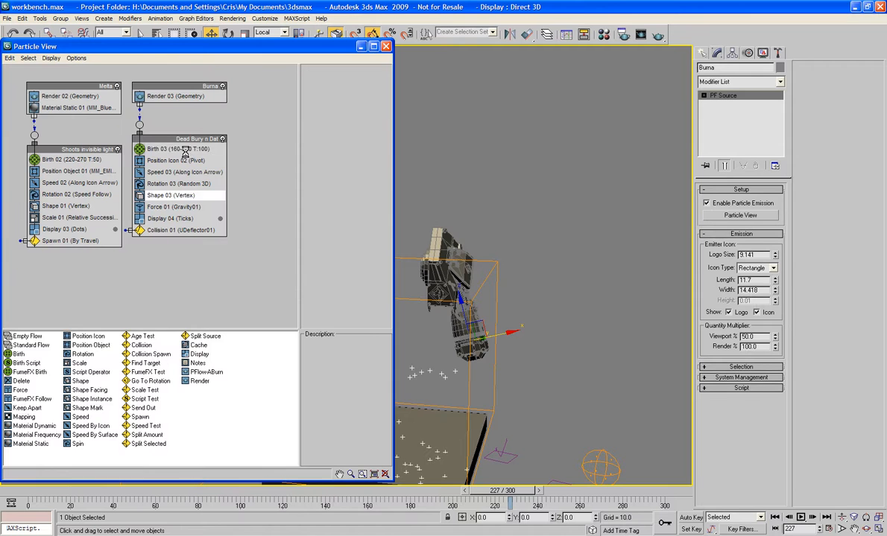
left_click_drag(57, 107, 195, 292)
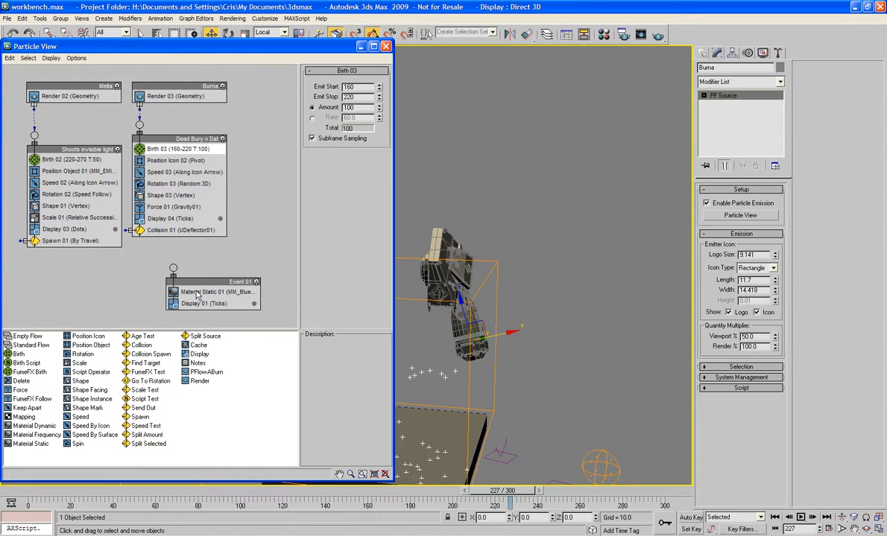
left_click(196, 284)
key("Delete")
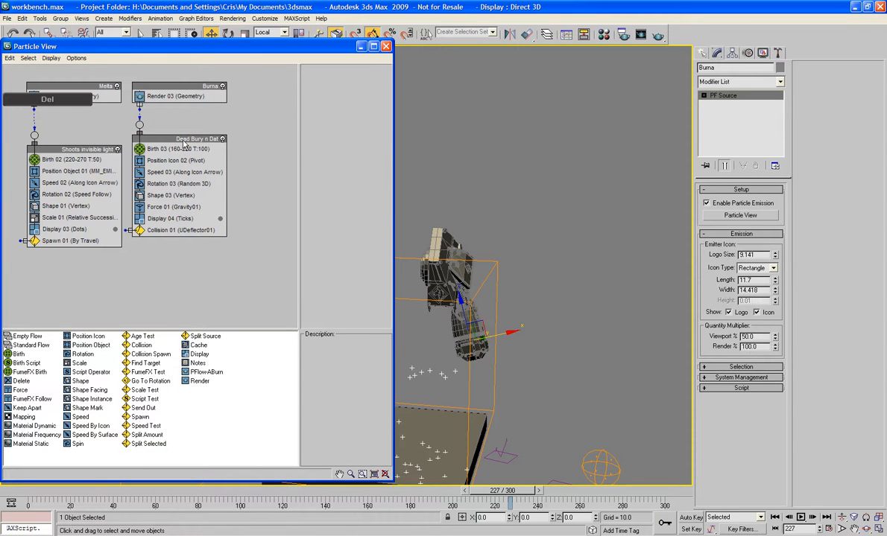
Step: Set the Burna flow's birth amount to 250, rerun the FumeFX simulation and close its preview
left_click(192, 152)
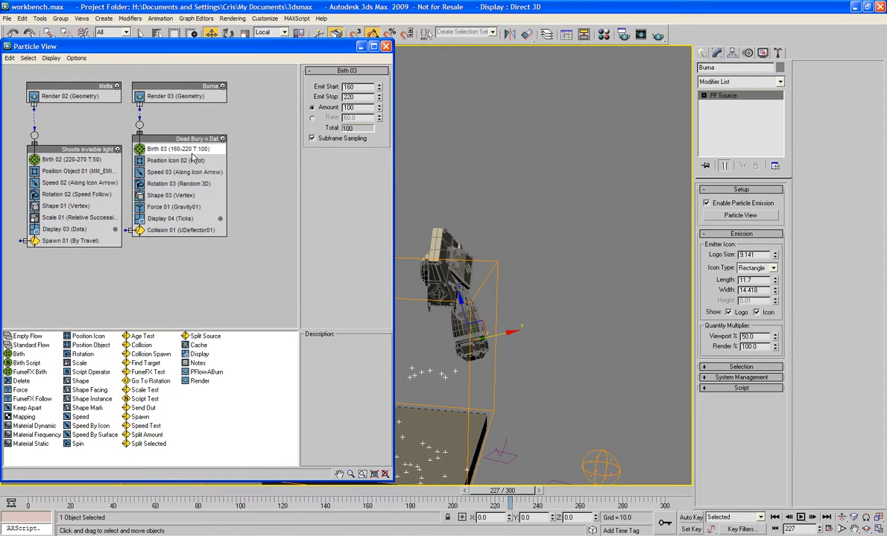
left_click(84, 160)
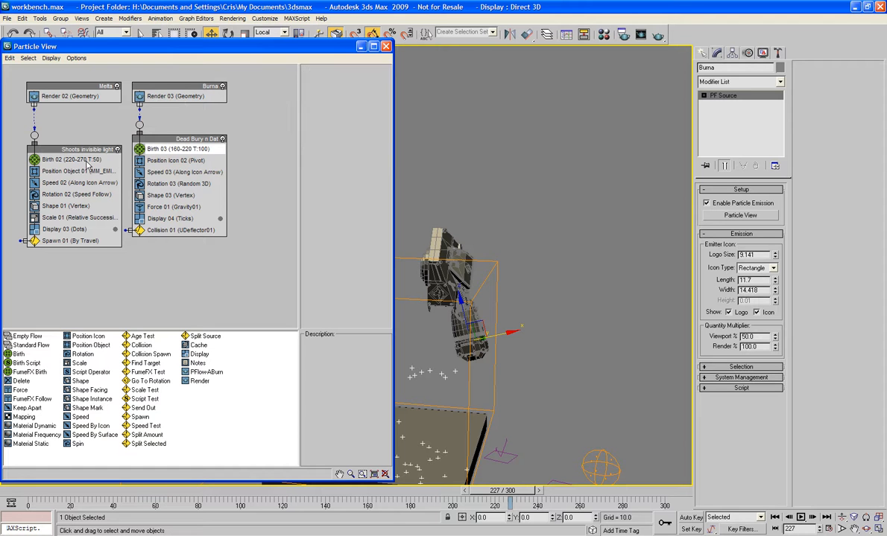
left_click(177, 149)
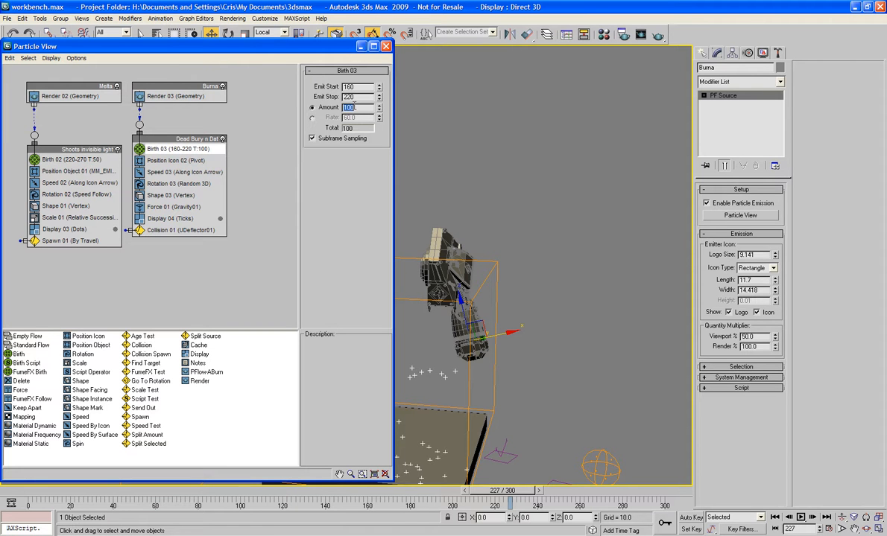
type("250")
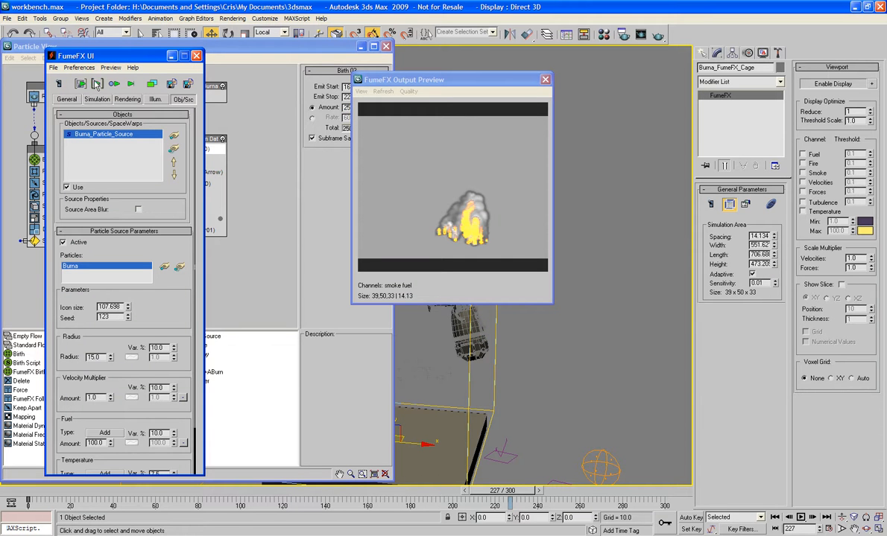
left_click(97, 83)
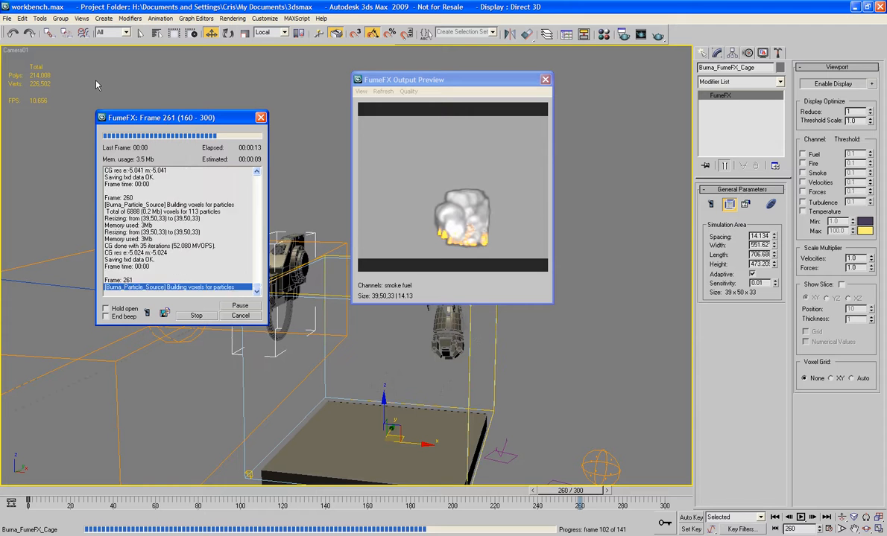
left_click(546, 80)
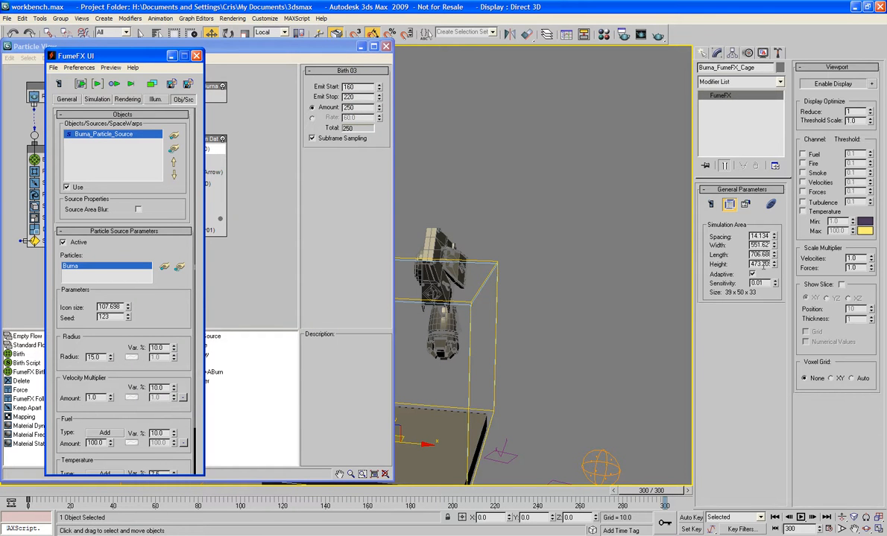
Step: Enlarge the FumeFX simulation area to about 1069 high and 910 wide, rerun the simulation and close its preview
left_click_drag(775, 266, 774, 197)
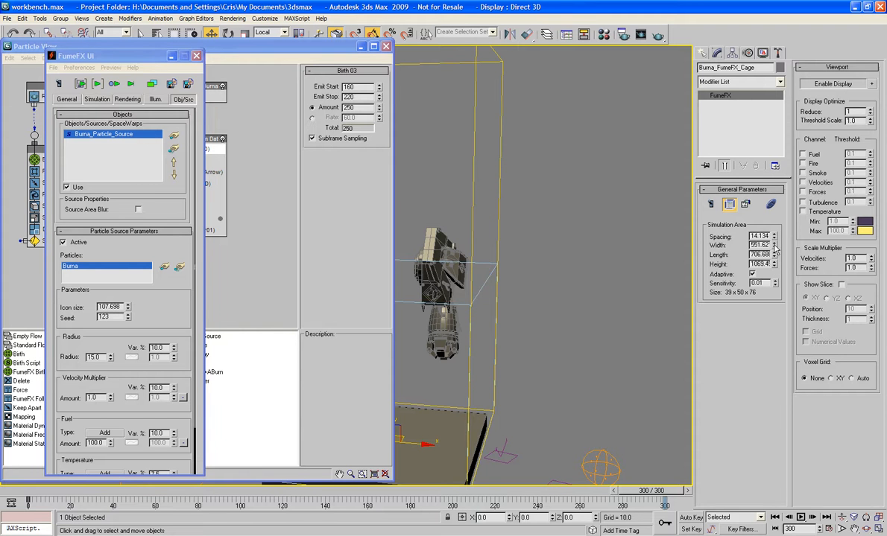
left_click_drag(774, 249, 769, 201)
left_click(60, 82)
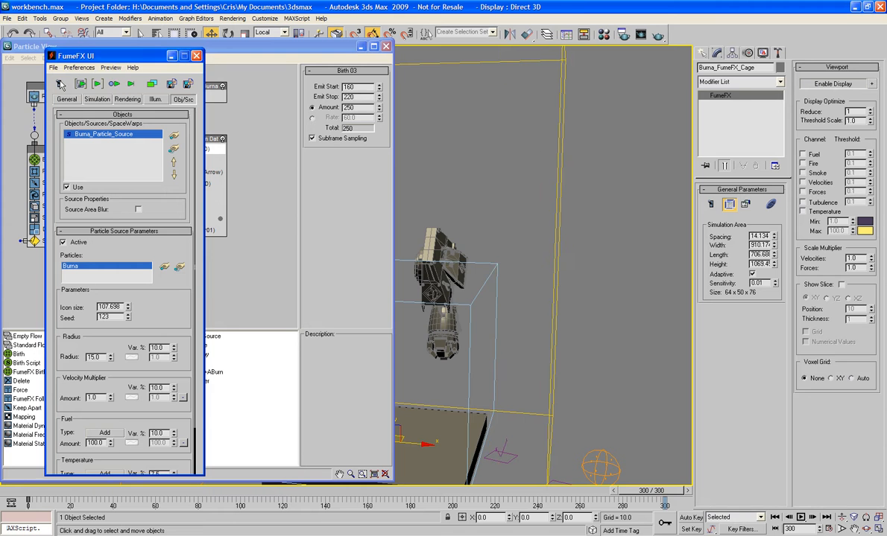
left_click(60, 84)
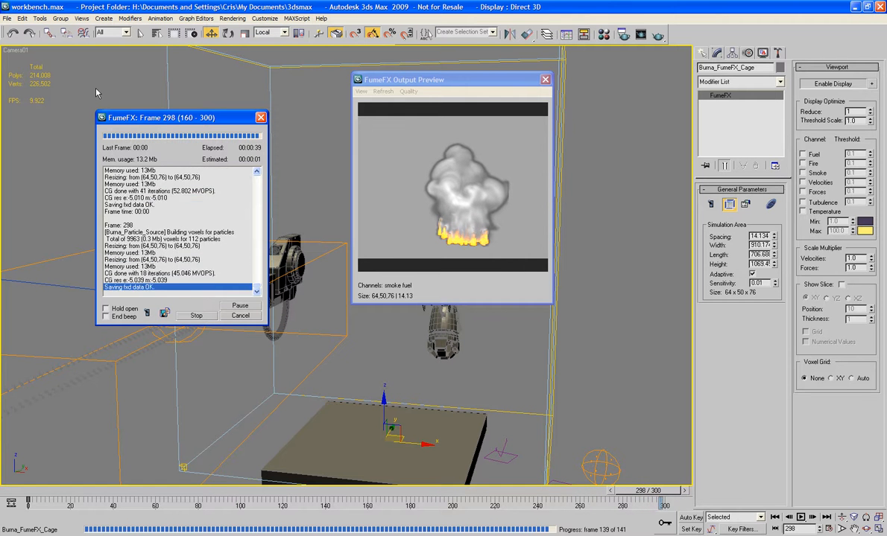
left_click(544, 79)
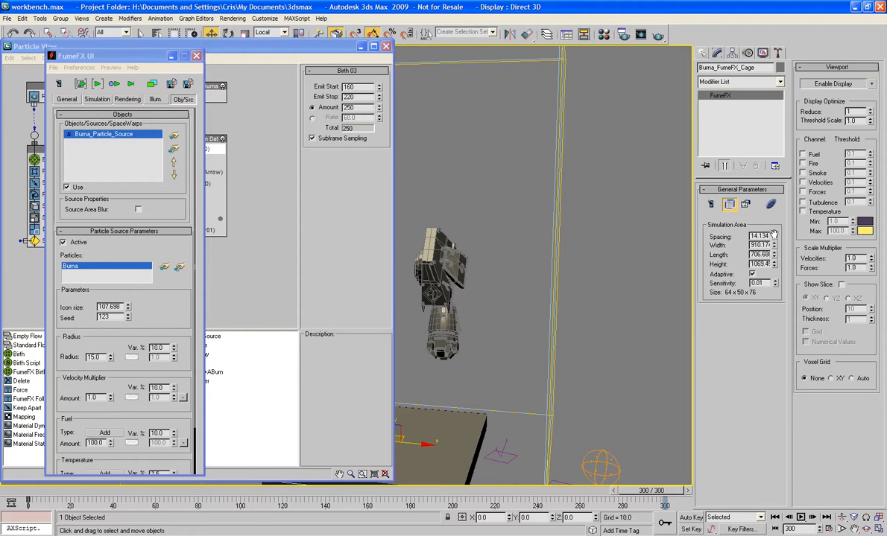
Step: Widen the FumeFX simulation area to about 992 and show its general parameters
left_click(774, 239)
left_click_drag(776, 248, 775, 237)
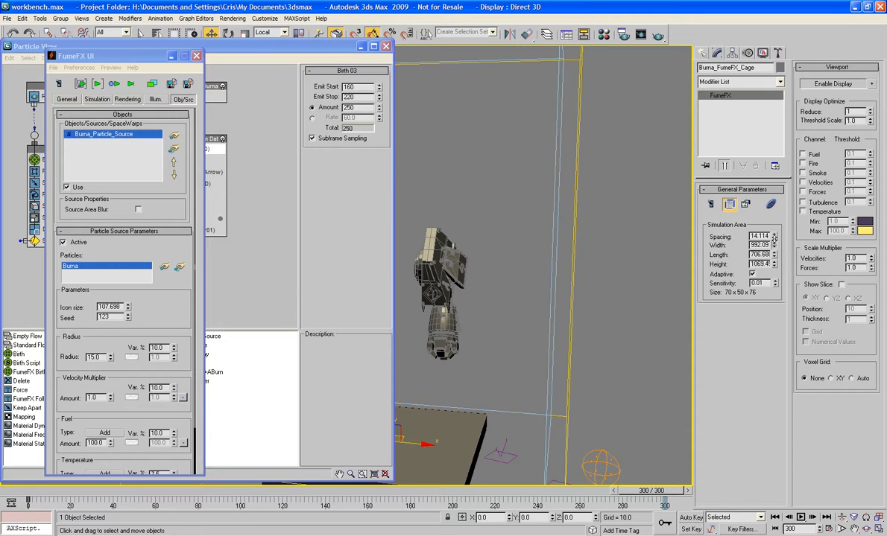
left_click(95, 100)
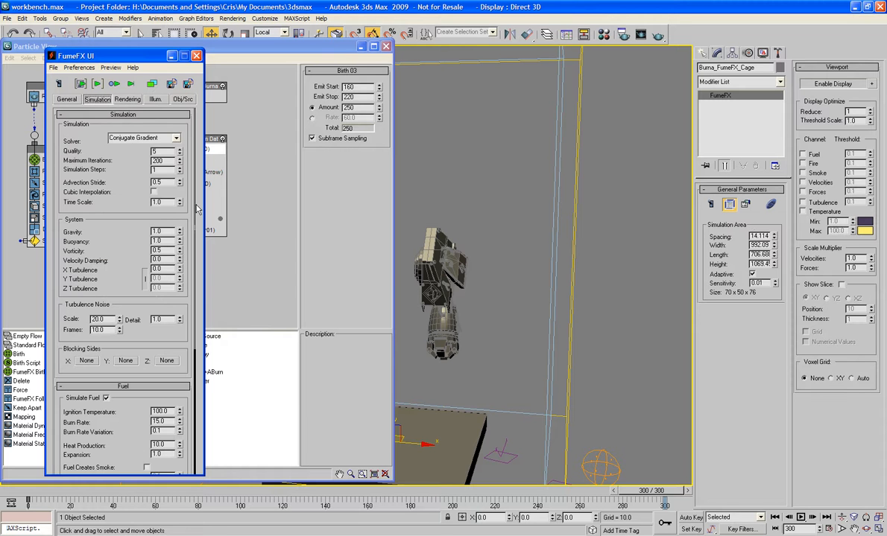
left_click(126, 100)
left_click(96, 100)
left_click_drag(108, 218, 111, 310)
left_click(67, 100)
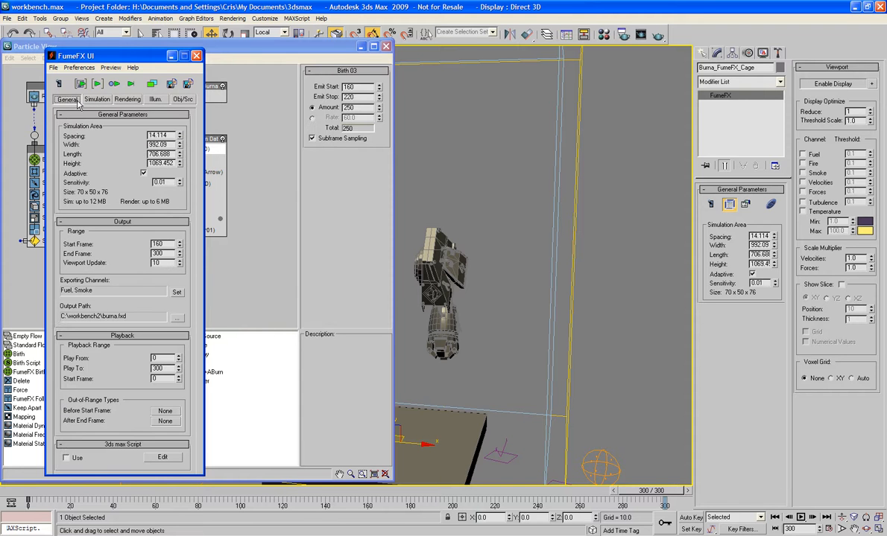
Step: Set the grid spacing to 30, rerun the simulation with the preview open and stop it partway
double_click(158, 135)
type("30")
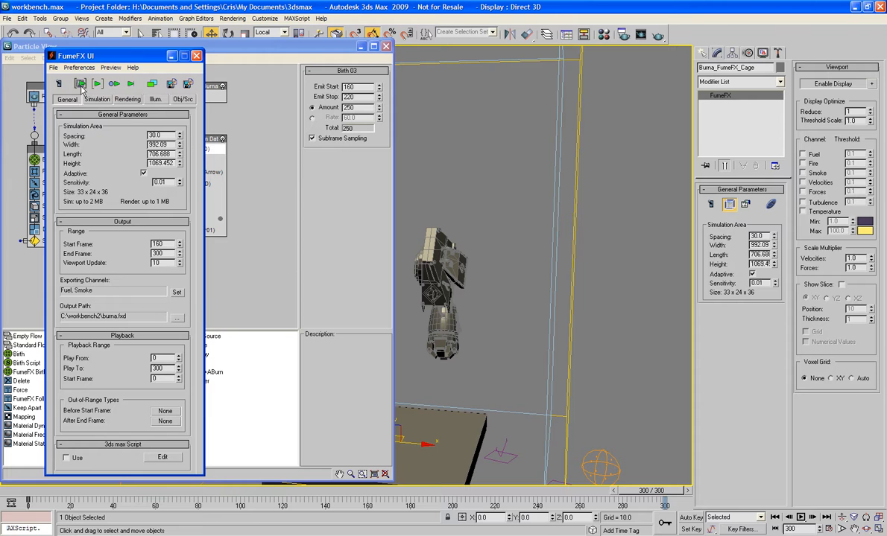
left_click(94, 87)
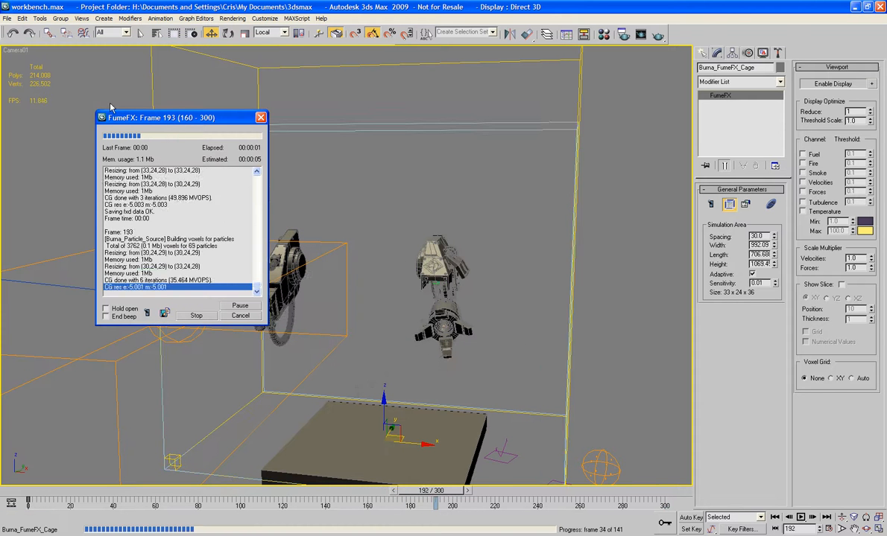
left_click(146, 313)
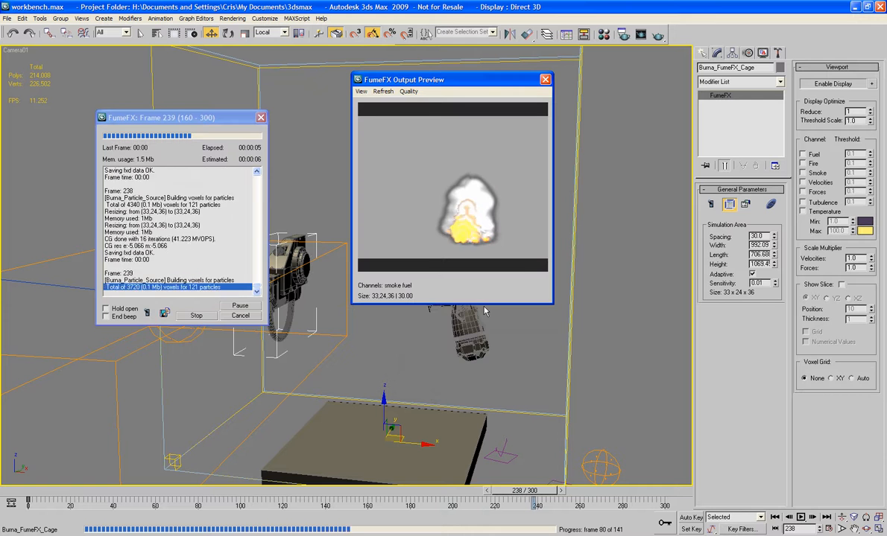
left_click(196, 315)
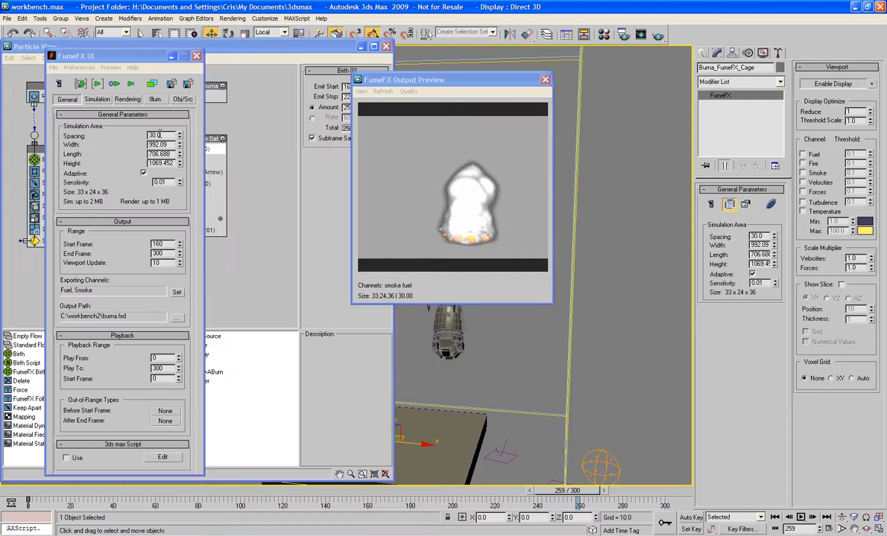
Step: Set the grid spacing to 10 and run the simulation through to frame 300
double_click(159, 134)
type("1")
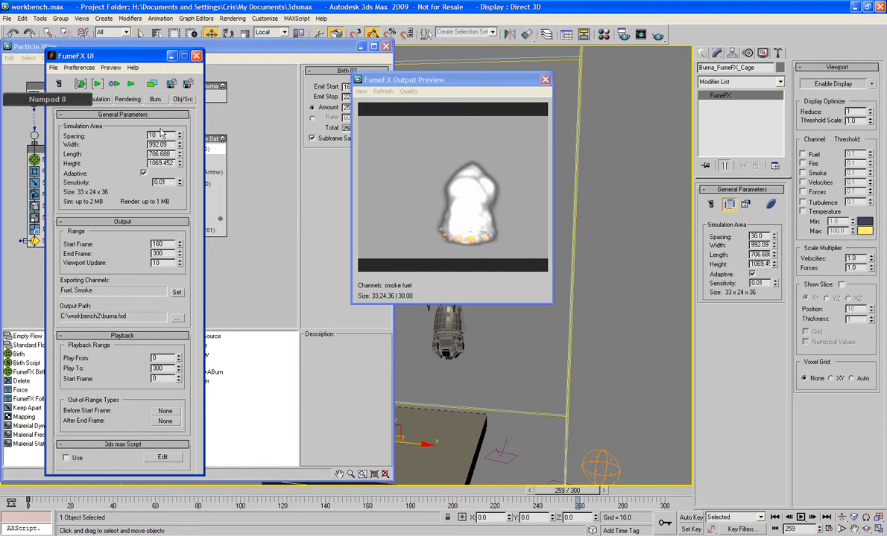
type("0")
left_click(97, 82)
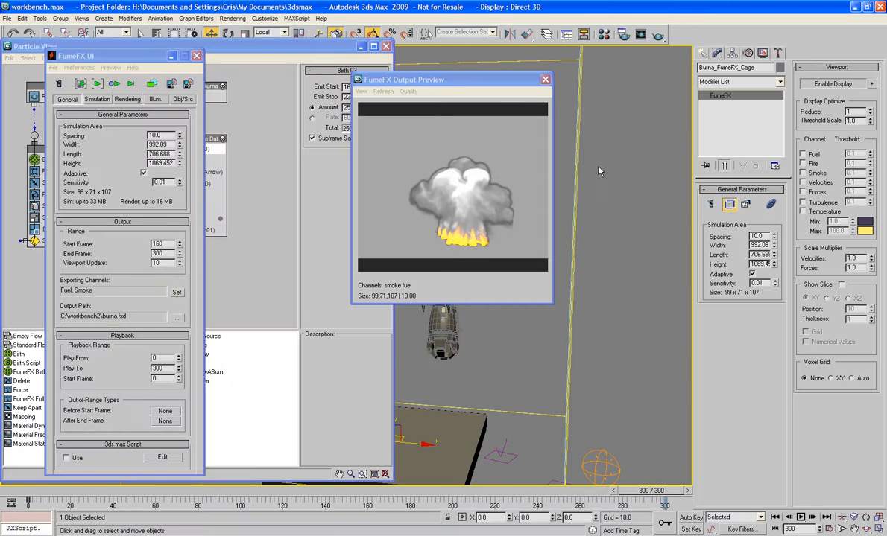
left_click(460, 86)
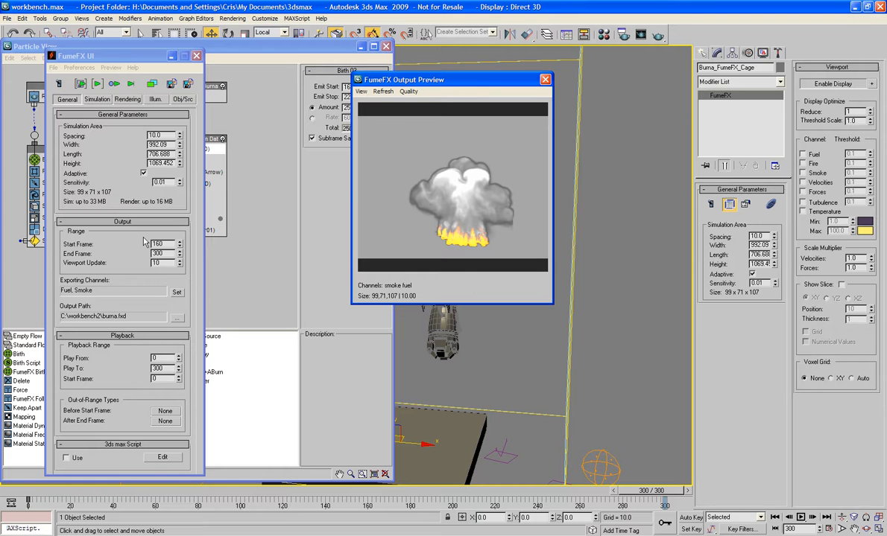
Step: Set the smoke's visual falloff to 1.65 and its opacity to 0.3 in the rendering parameters
left_click(129, 102)
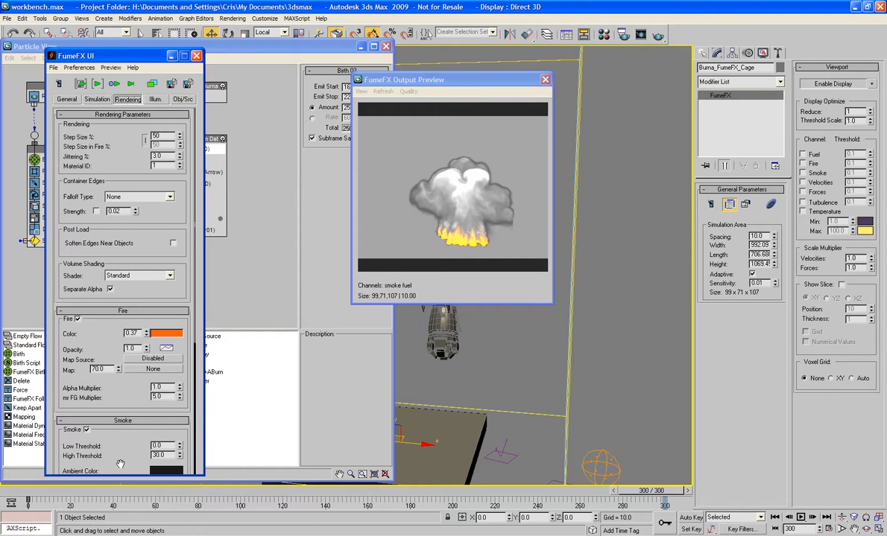
scroll(119, 448, "down", 5)
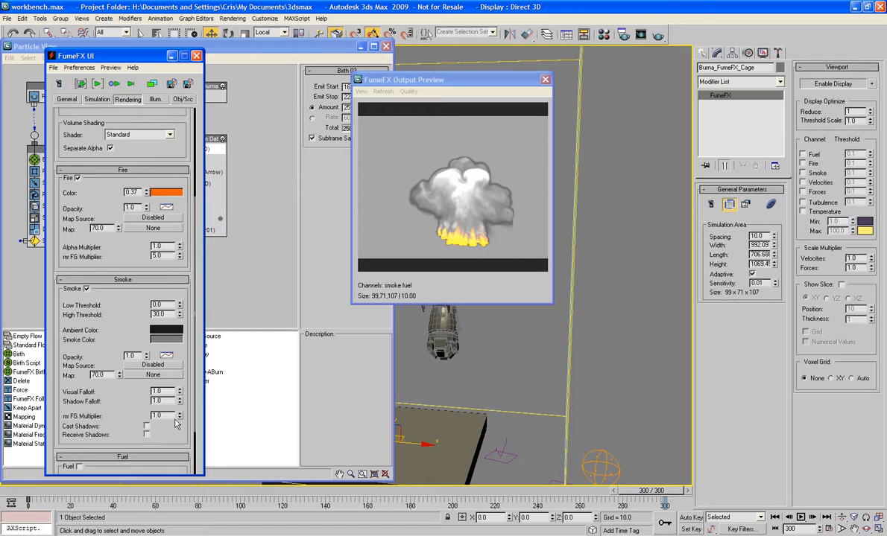
left_click_drag(178, 393, 188, 357)
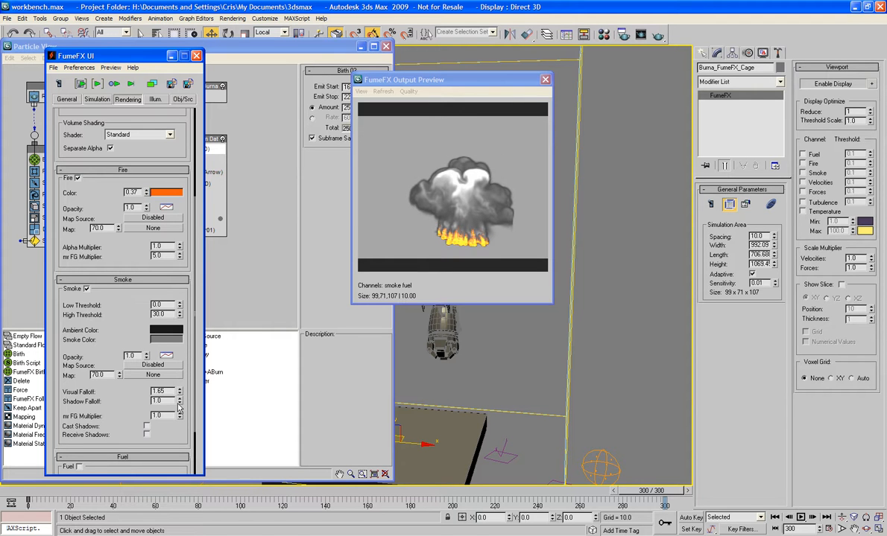
left_click_drag(179, 401, 195, 352)
left_click_drag(204, 407, 204, 401)
left_click(147, 435)
left_click_drag(146, 359, 168, 395)
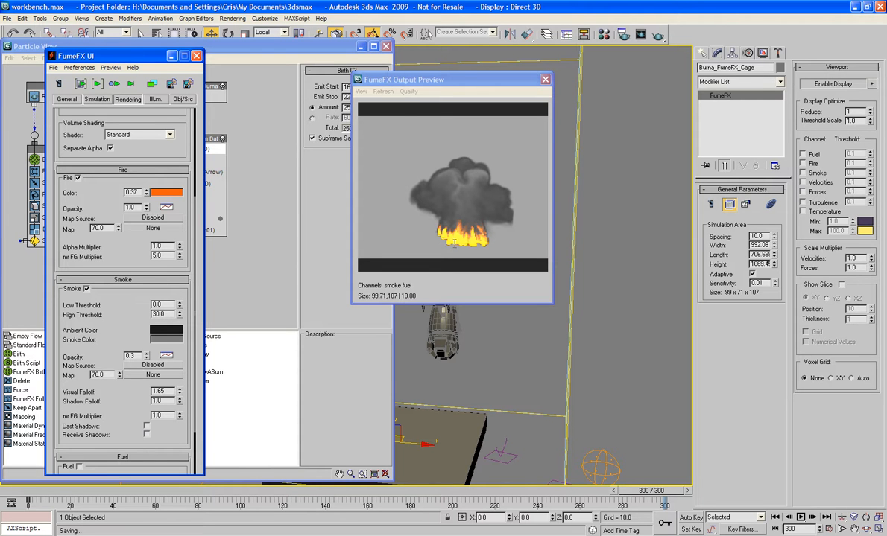
Step: Try other high and low smoke thresholds, and put the high threshold back to 30
key("Tab")
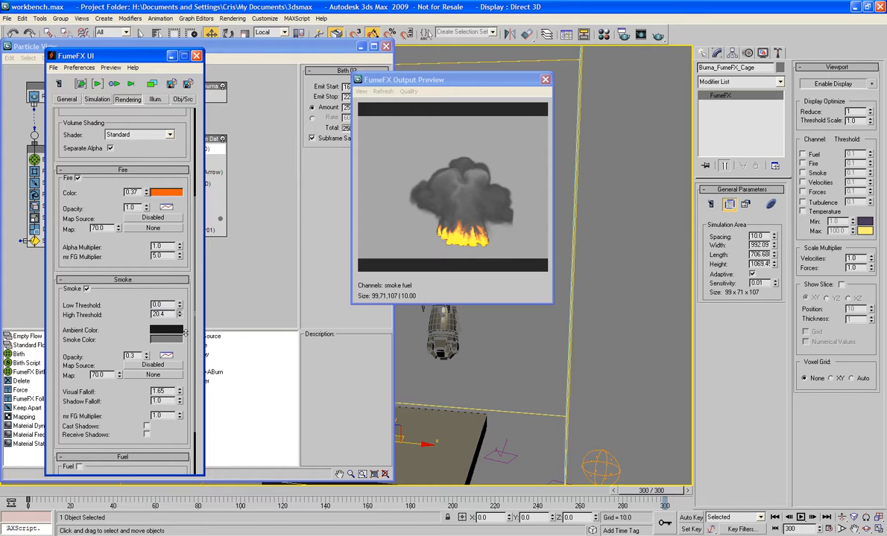
left_click_drag(185, 333, 194, 311)
type("30")
key("Tab")
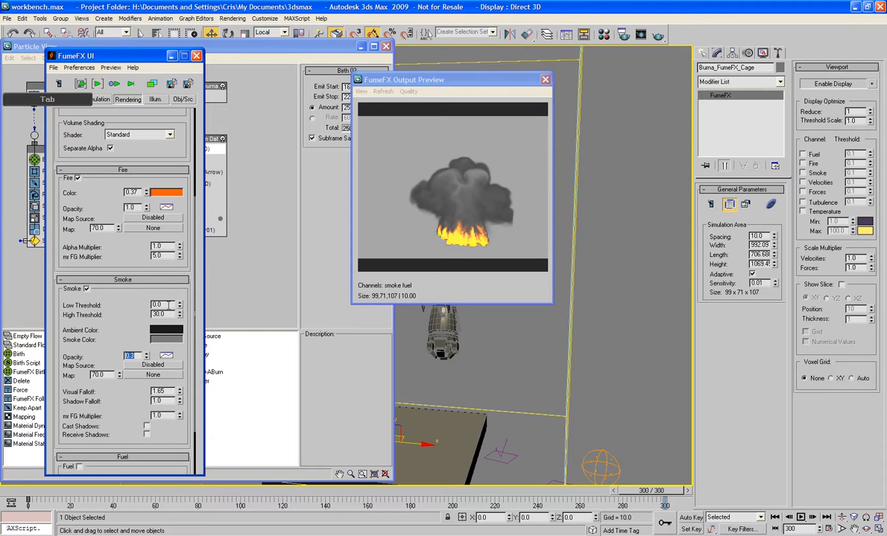
left_click_drag(179, 306, 220, 300)
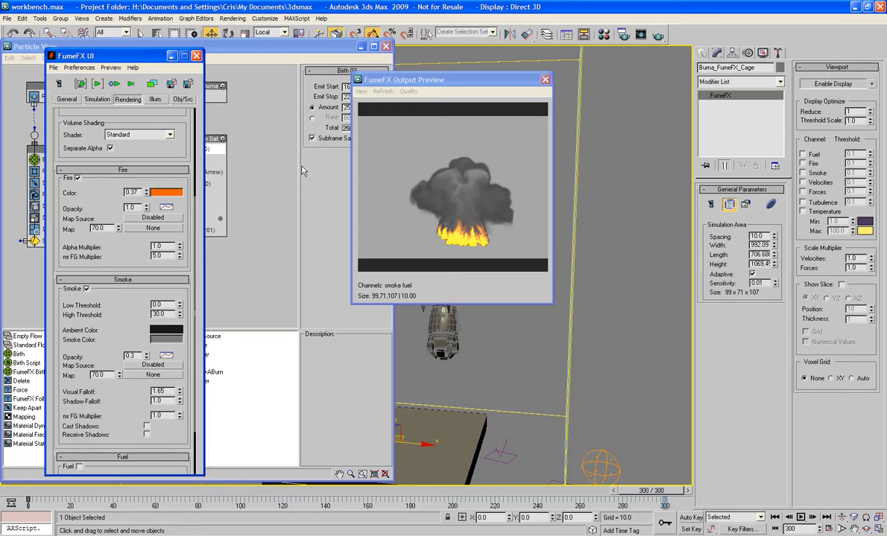
Step: Set the fire opacity to 0.22 and the fire colour multiplier to 2.24, checking the preview at frames 231 and 300
left_click_drag(104, 200, 103, 210)
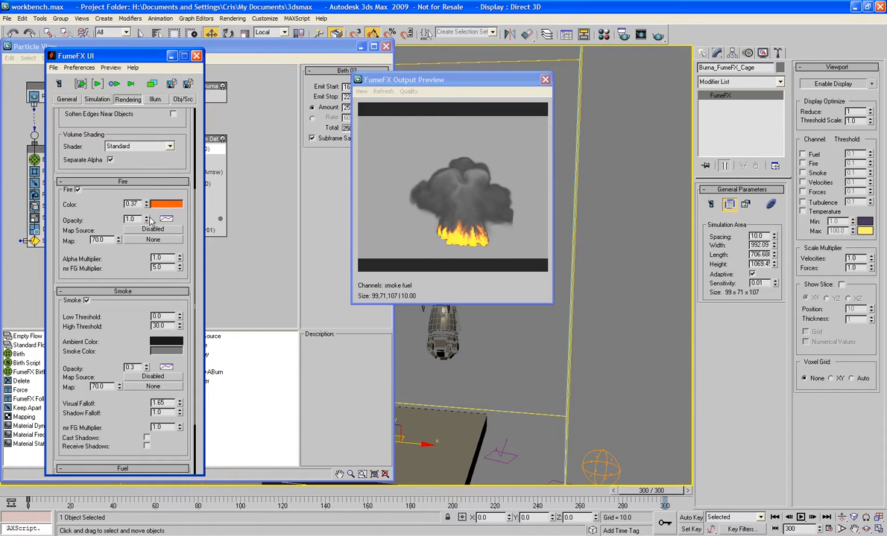
left_click_drag(146, 220, 244, 258)
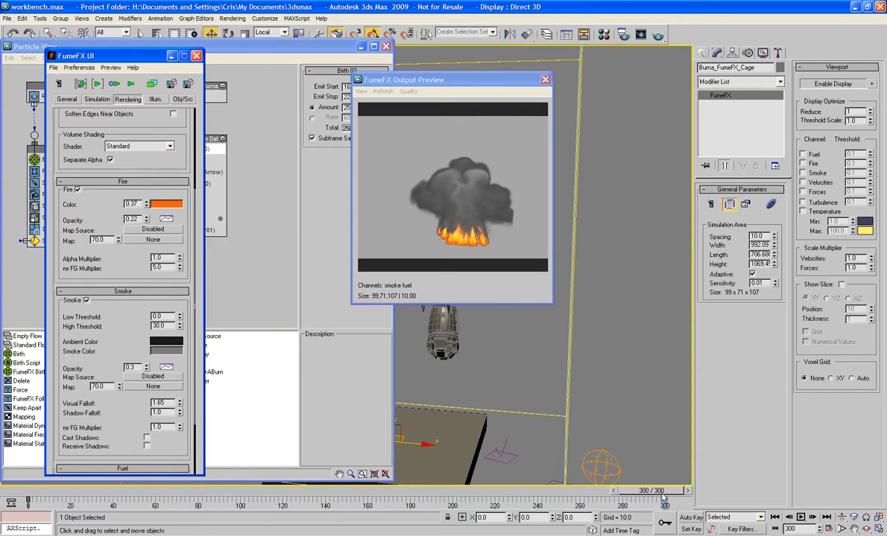
left_click_drag(662, 494, 521, 499)
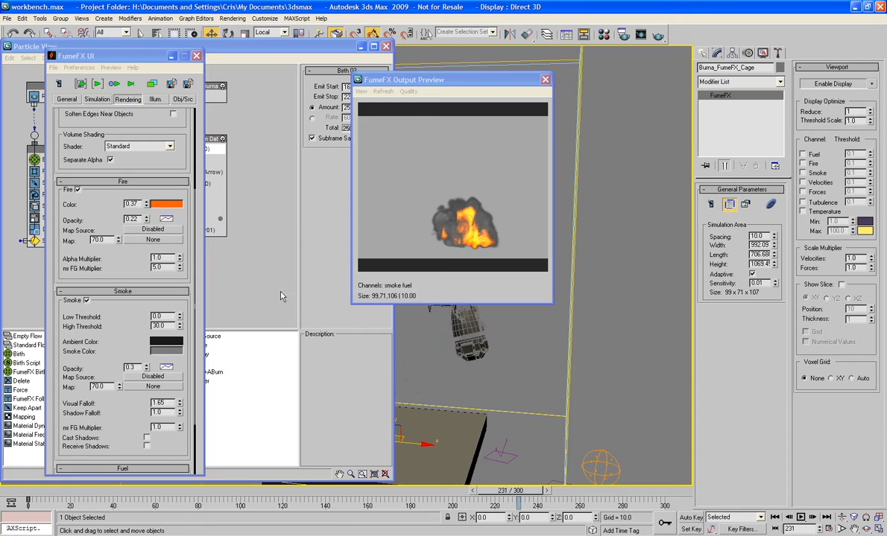
left_click_drag(148, 205, 137, 94)
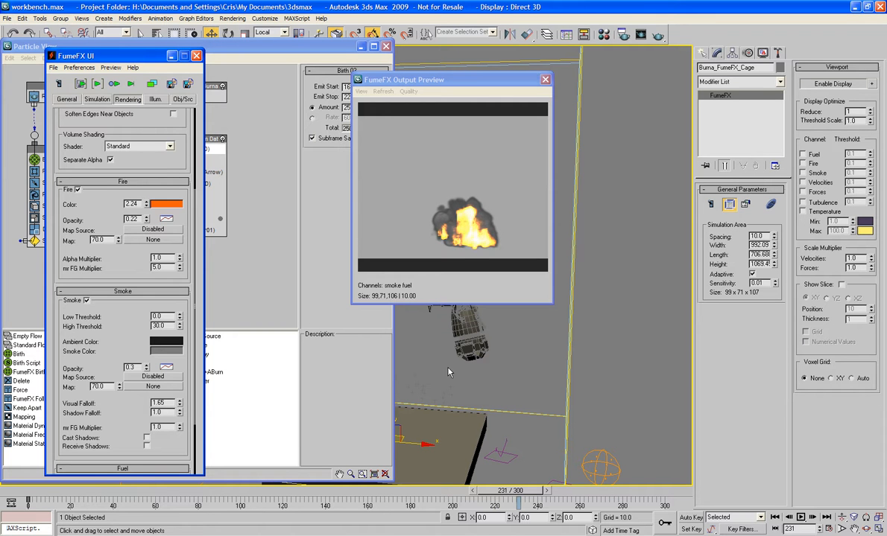
left_click_drag(526, 492, 672, 530)
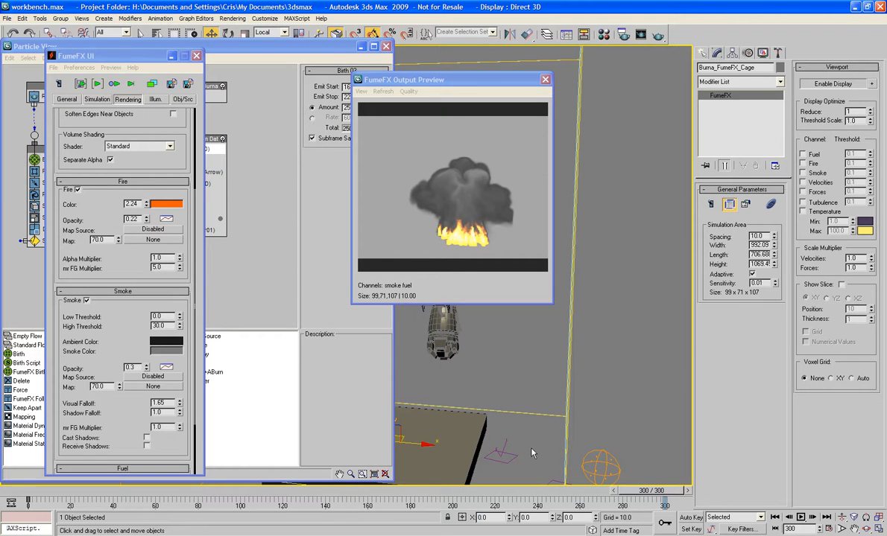
Step: Review the Burna cage's simulation parameters, including the system, fuel, smoke and temperature settings
left_click(149, 100)
left_click(97, 99)
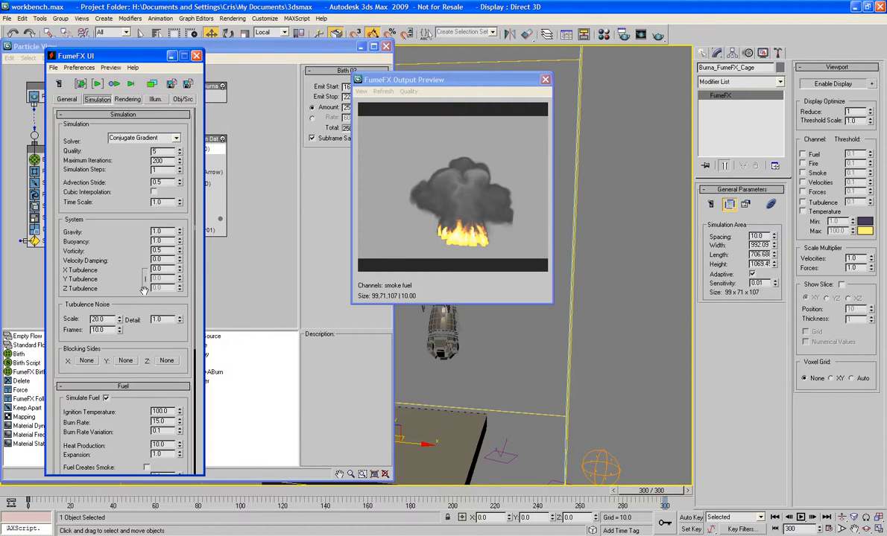
scroll(136, 247, "down", 5)
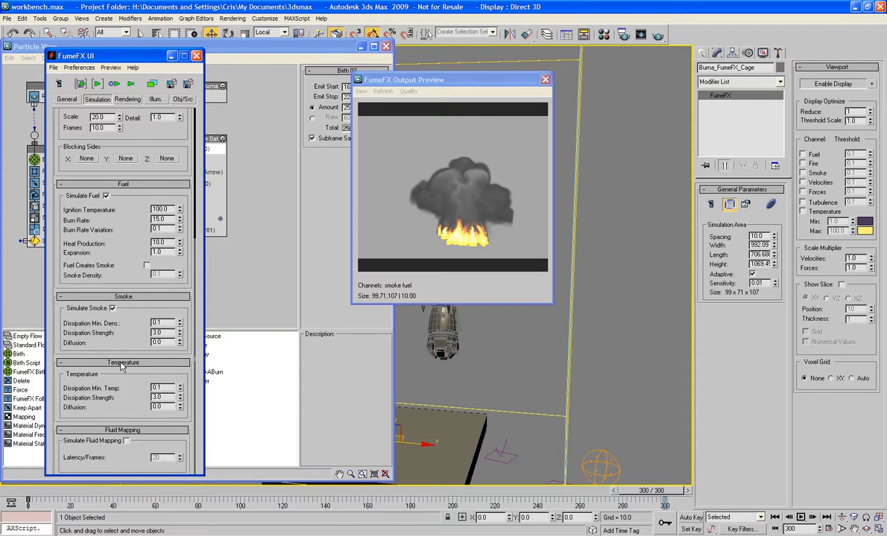
left_click_drag(117, 199, 187, 452)
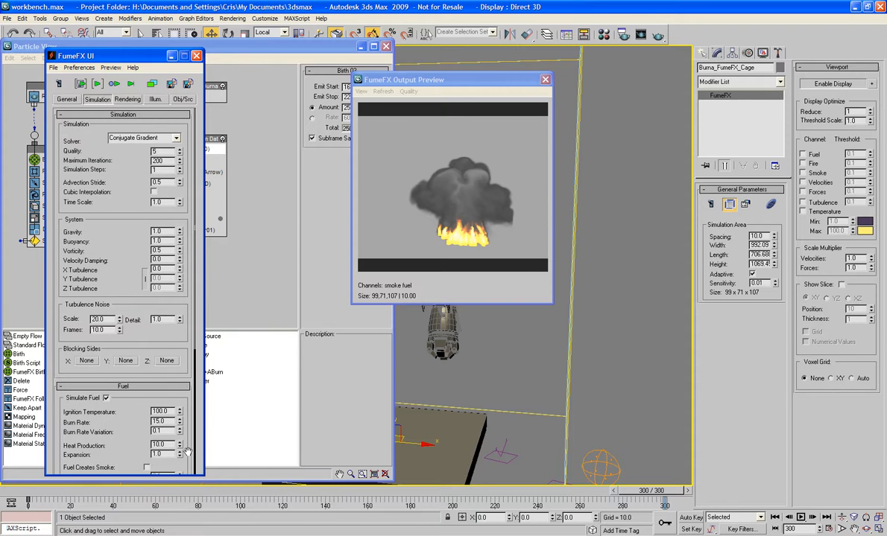
Step: Close the Burna cage's FumeFX settings and Particle View, and move the output preview aside to clear the camera view
left_click(196, 56)
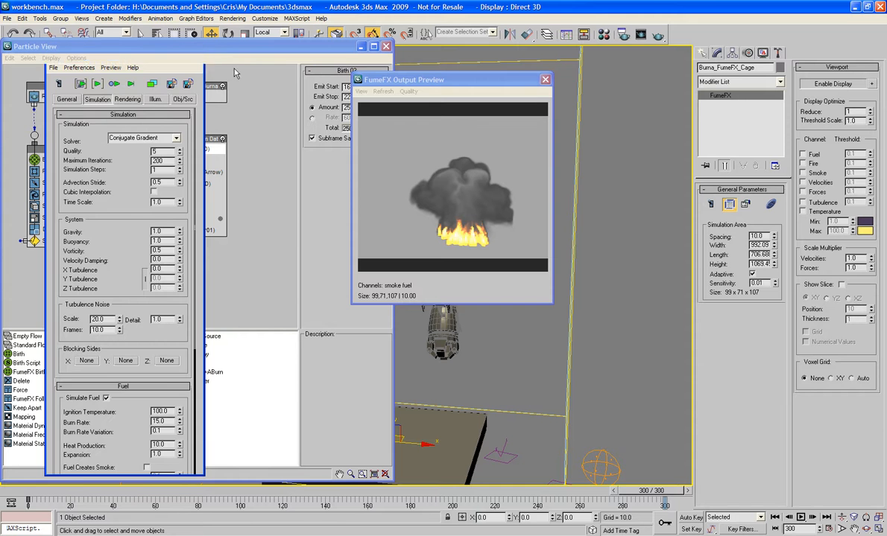
left_click_drag(422, 81, 556, 79)
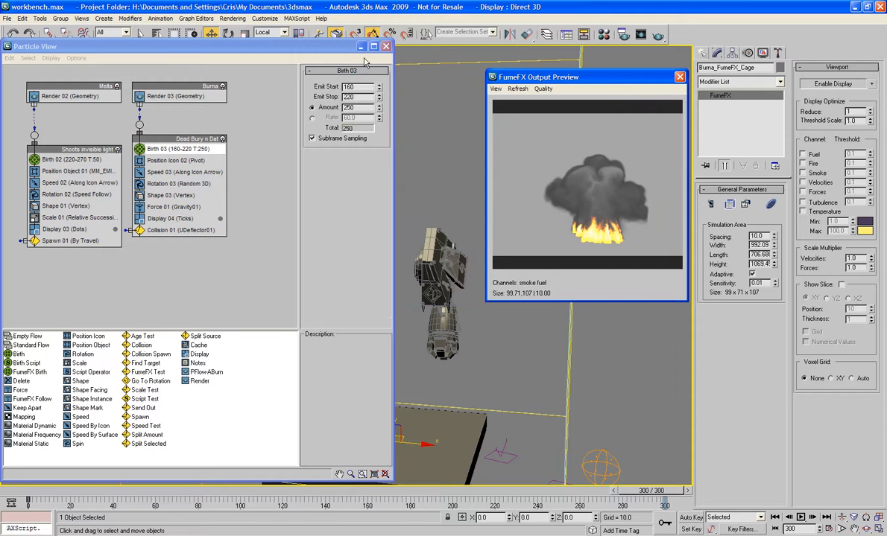
left_click(385, 47)
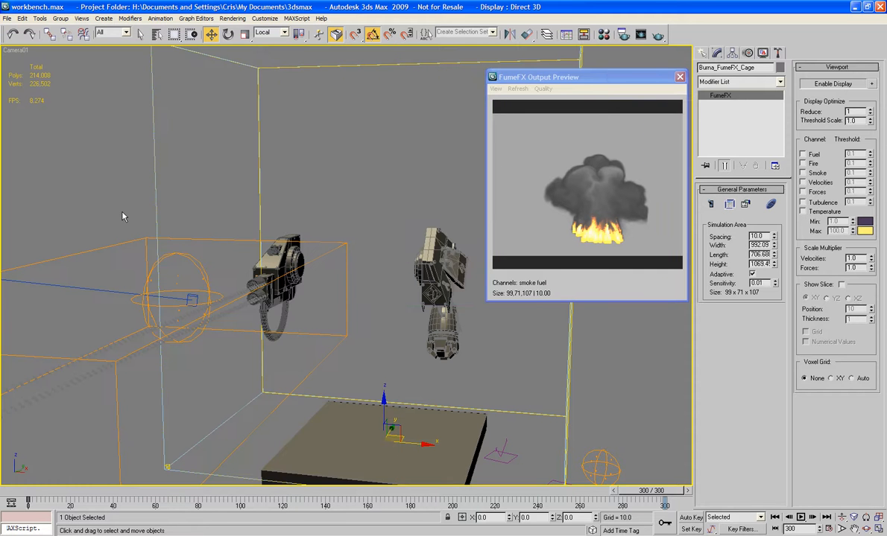
Step: Preview the MM_FumeFX_Cage effect at frame 300 for comparison, and close its output preview and FumeFX settings
left_click(135, 271)
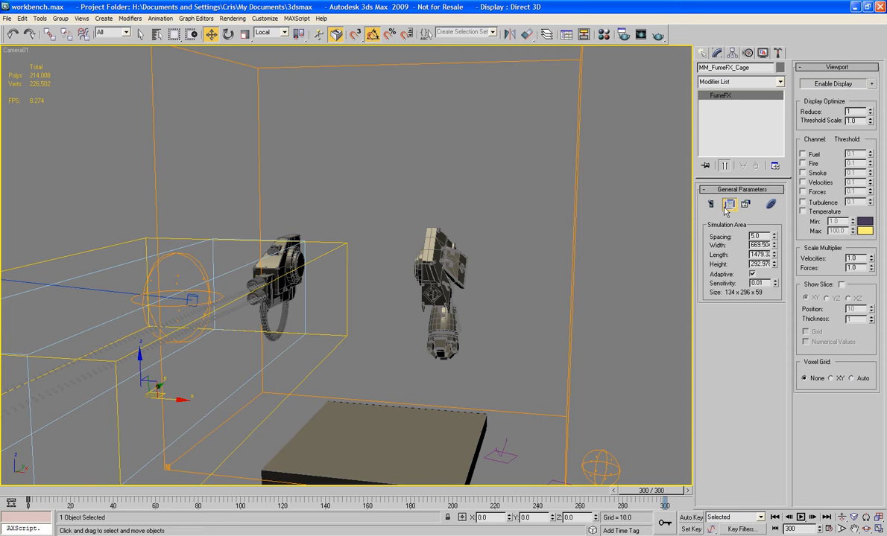
left_click(728, 205)
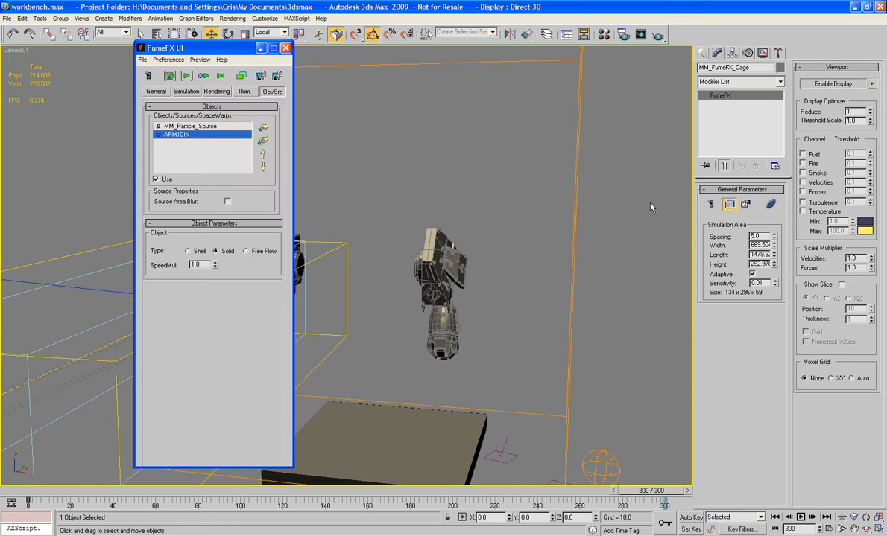
left_click(147, 76)
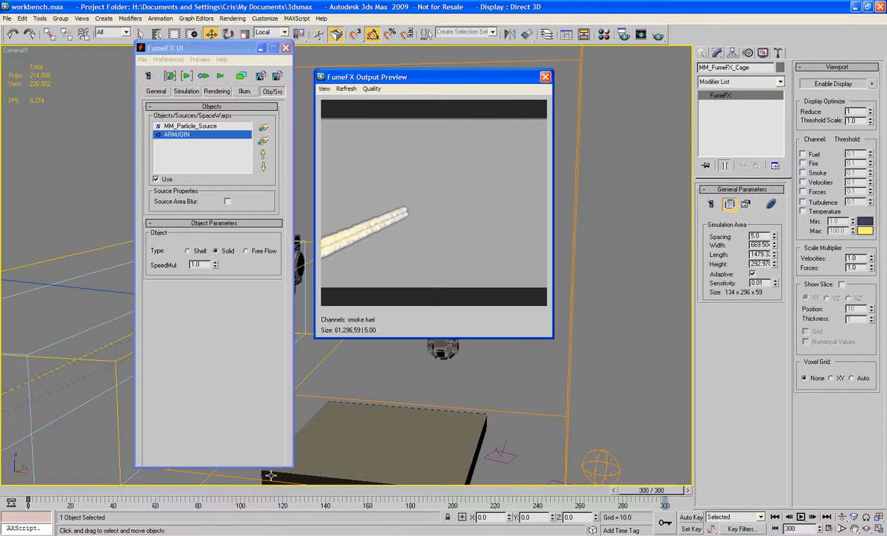
mouse_move(646, 493)
left_mouse_down()
mouse_move(458, 504)
mouse_move(596, 504)
mouse_move(651, 490)
left_mouse_up()
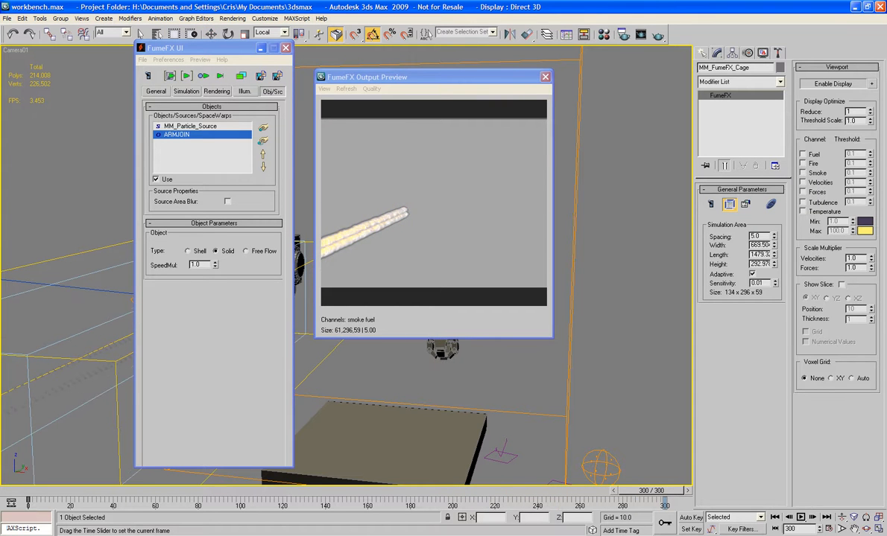
key("w")
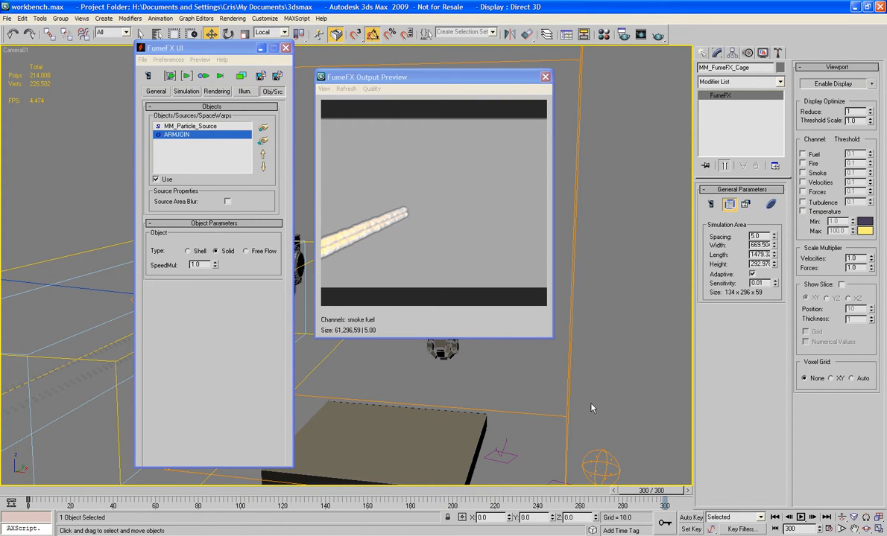
left_click(546, 77)
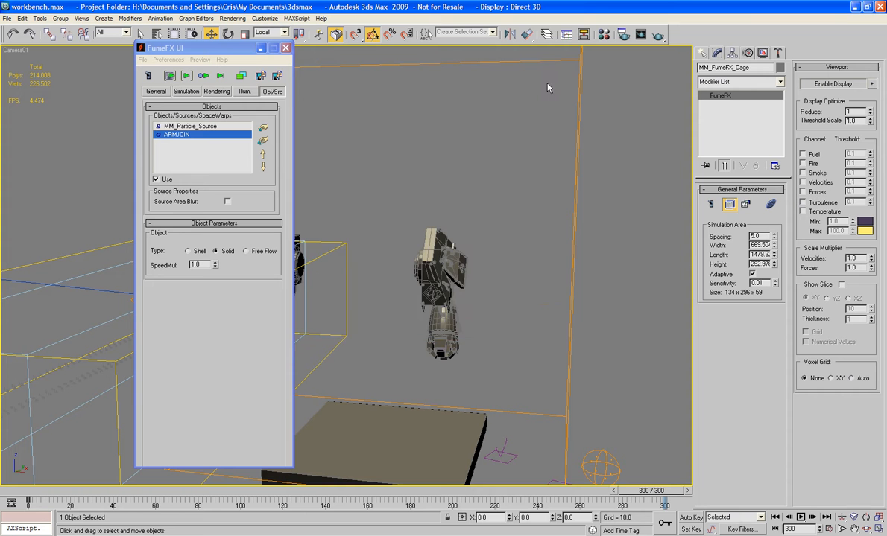
left_click(286, 50)
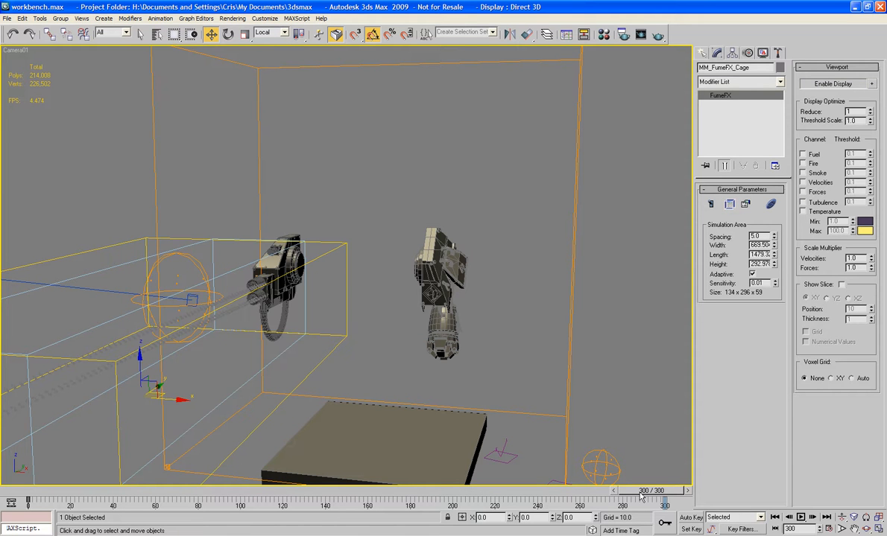